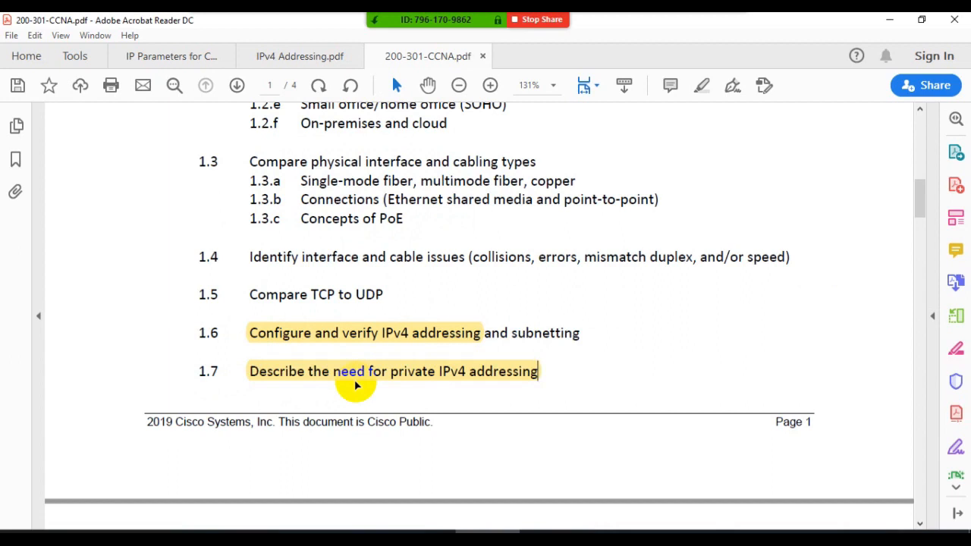
- Highlight topic 1.10, "Verify IP parameters for Client OS (Windows, Mac OS, Linux)", in the 200-301-CCNA exam topics
{"action": "scroll", "coordinate": [337, 333], "scroll_direction": "up", "scroll_amount": 3}
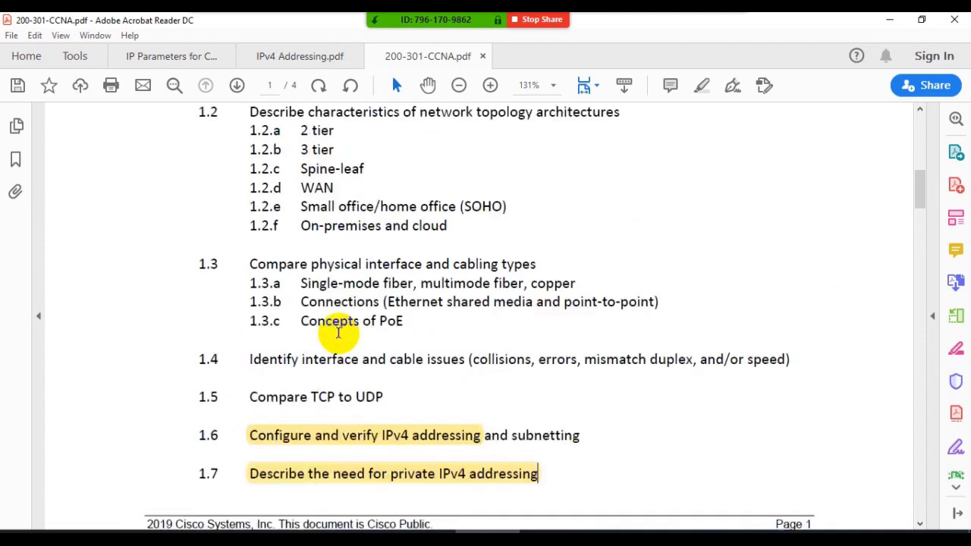
{"action": "scroll", "coordinate": [342, 304], "scroll_direction": "down", "scroll_amount": 3}
{"action": "scroll", "coordinate": [344, 309], "scroll_direction": "down", "scroll_amount": 6}
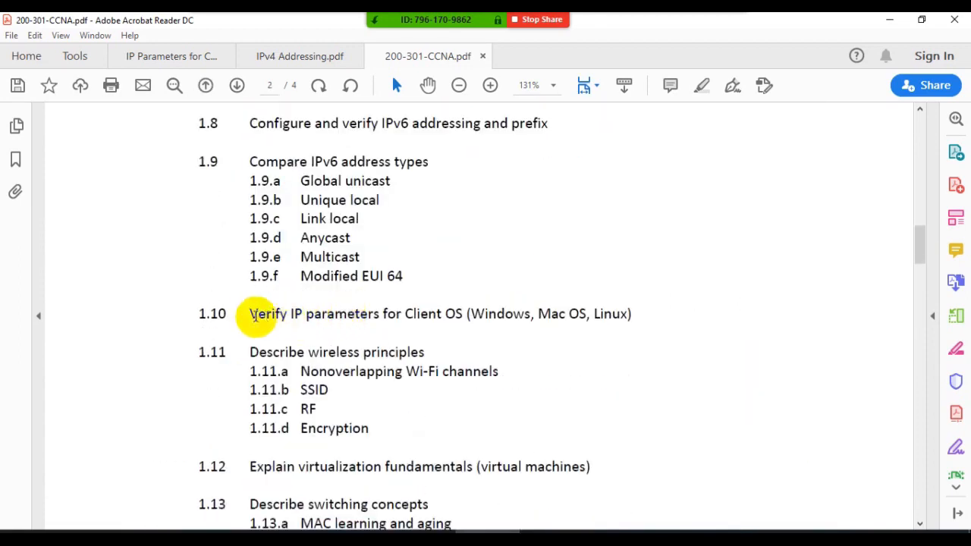
{"action": "left_click_drag", "start_coordinate": [251, 314], "coordinate": [628, 313]}
{"action": "left_click", "coordinate": [647, 288]}
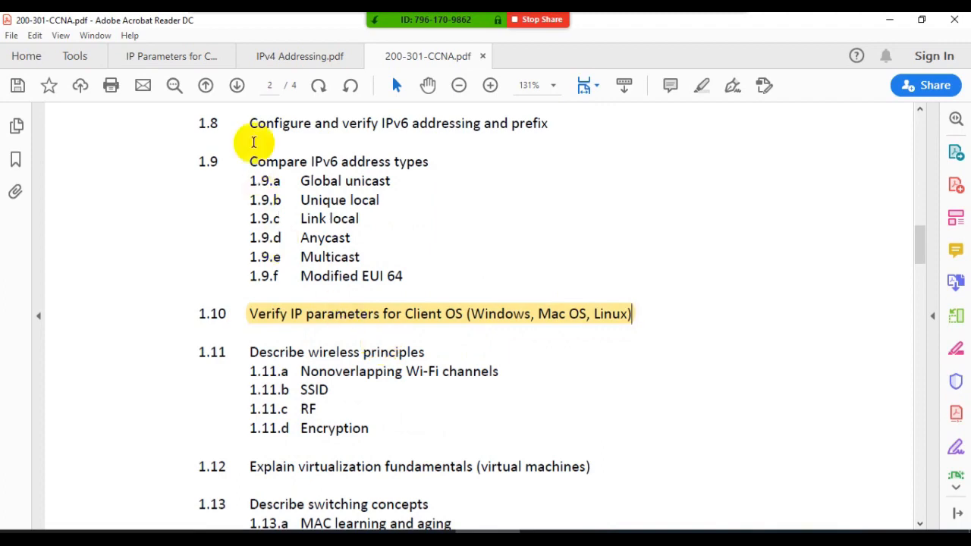
{"action": "left_click", "coordinate": [302, 57]}
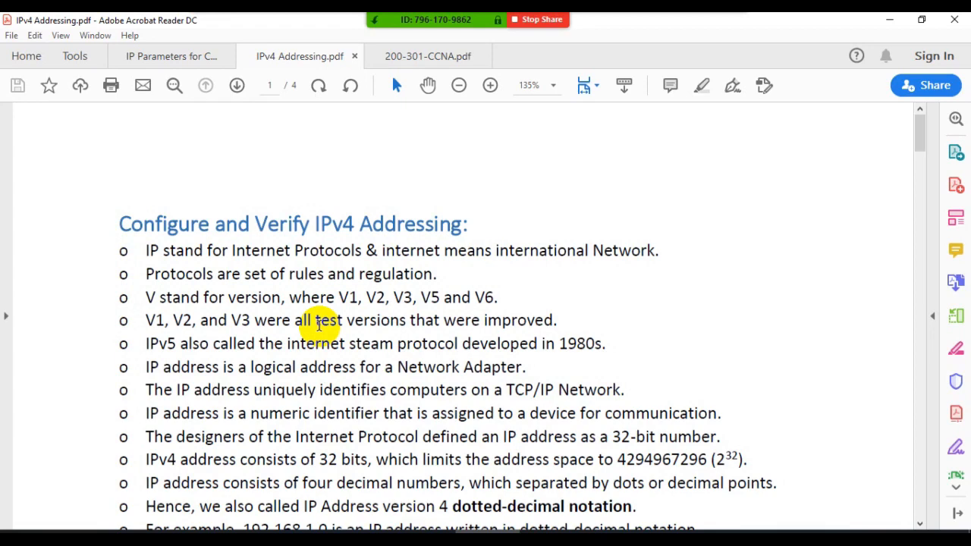
{"action": "scroll", "coordinate": [319, 324], "scroll_direction": "down", "scroll_amount": 3}
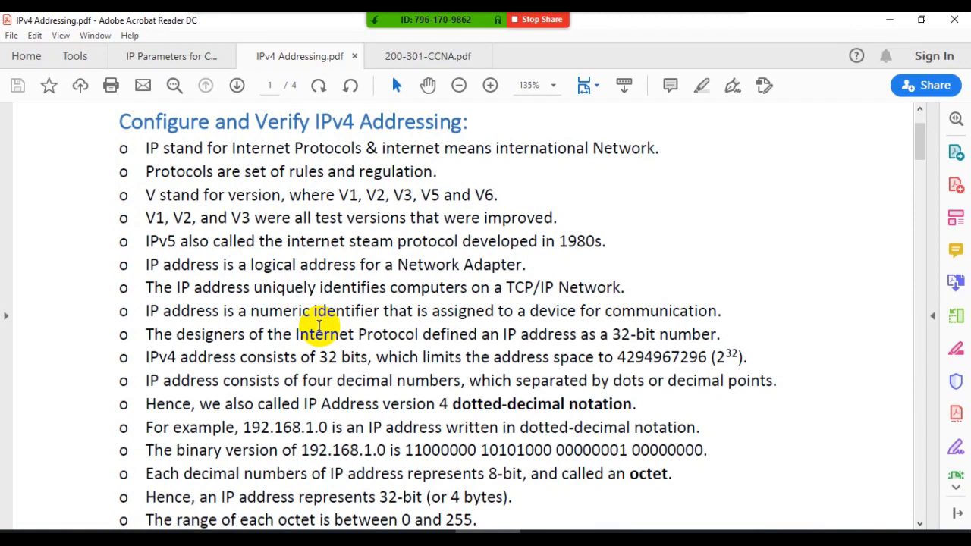
{"action": "scroll", "coordinate": [318, 326], "scroll_direction": "down", "scroll_amount": 3}
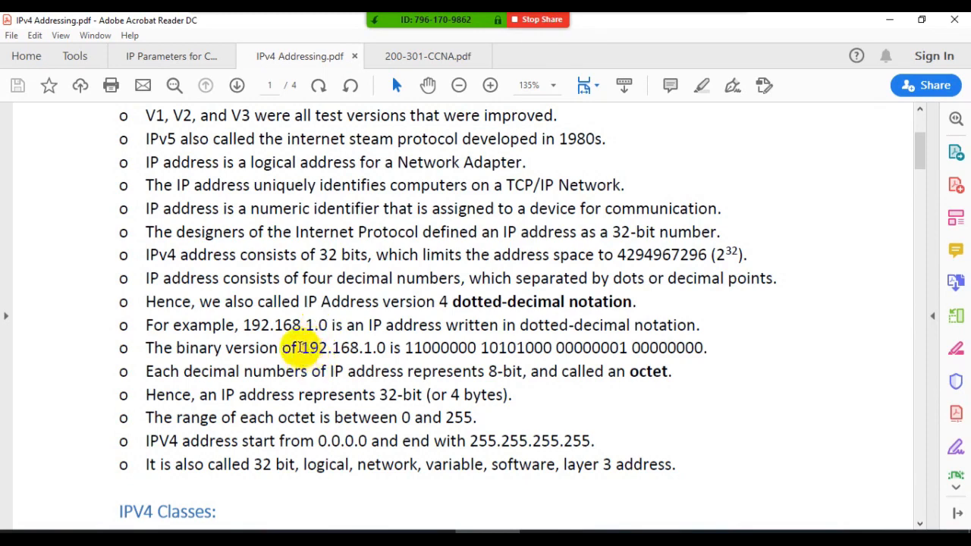
{"action": "left_click_drag", "start_coordinate": [300, 348], "coordinate": [642, 345]}
{"action": "left_click", "coordinate": [402, 328]}
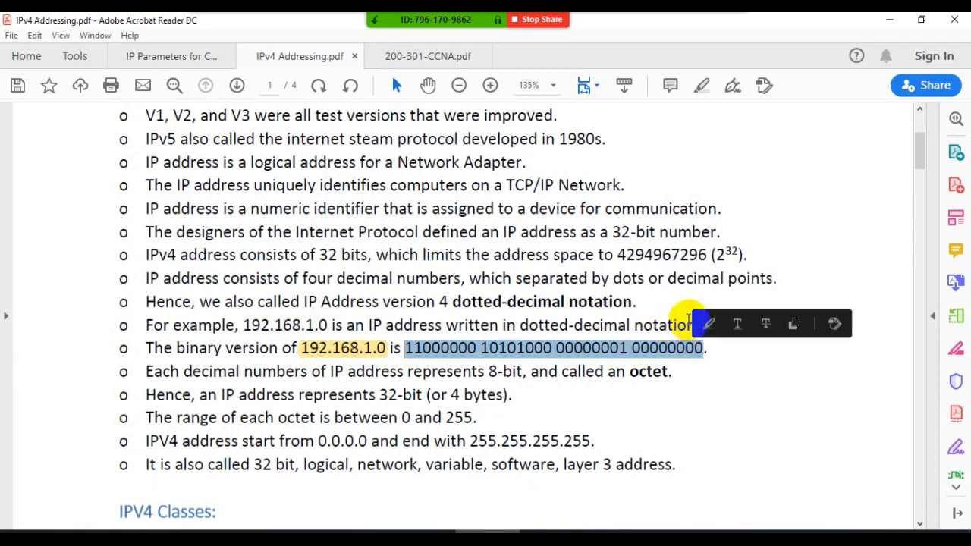
{"action": "left_click", "coordinate": [708, 324]}
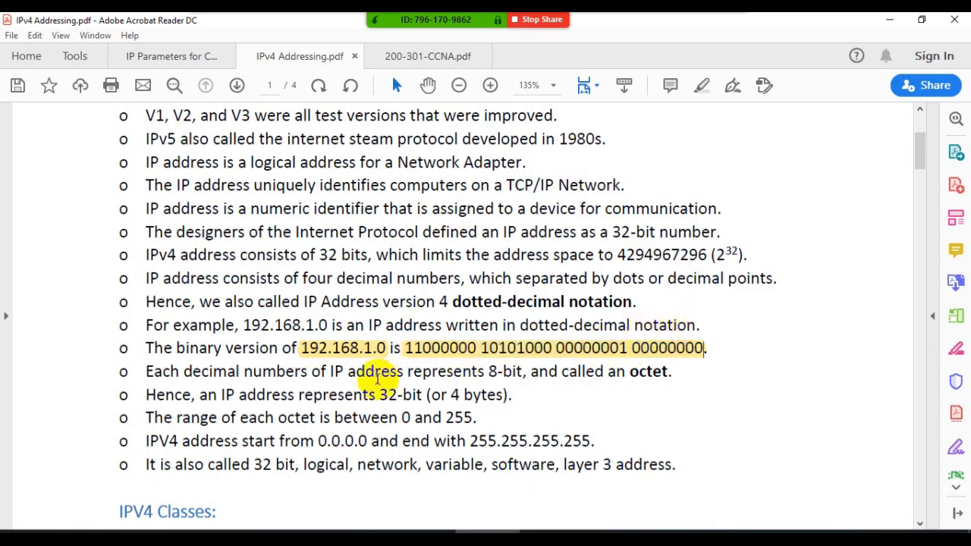
{"action": "left_click_drag", "start_coordinate": [619, 256], "coordinate": [745, 257]}
{"action": "left_click", "coordinate": [761, 228]}
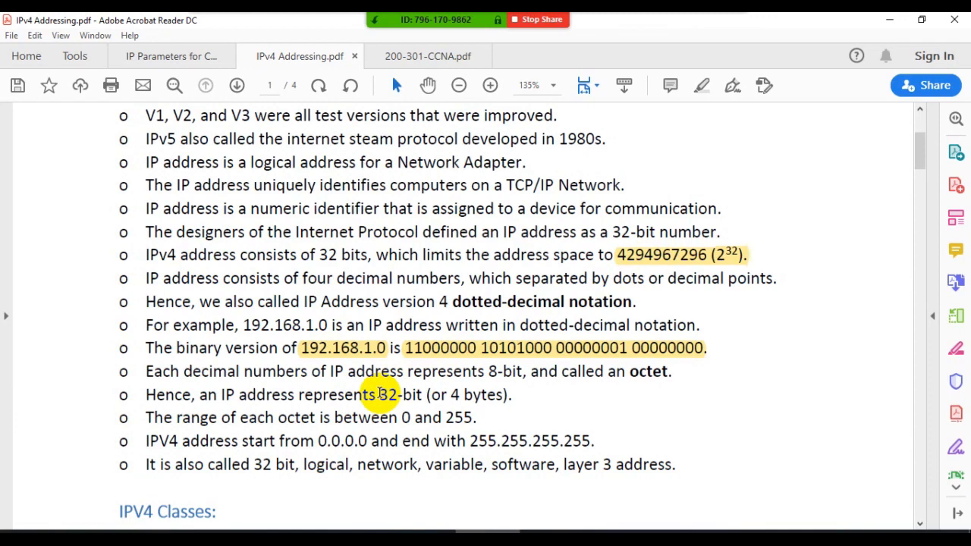
{"action": "left_click_drag", "start_coordinate": [243, 325], "coordinate": [343, 326]}
{"action": "left_click", "coordinate": [350, 302]}
- Highlight the octet range "0 and 255." and the address range "0.0.0.0 and end with 255.255.255.255."
{"action": "scroll", "coordinate": [290, 369], "scroll_direction": "down", "scroll_amount": 3}
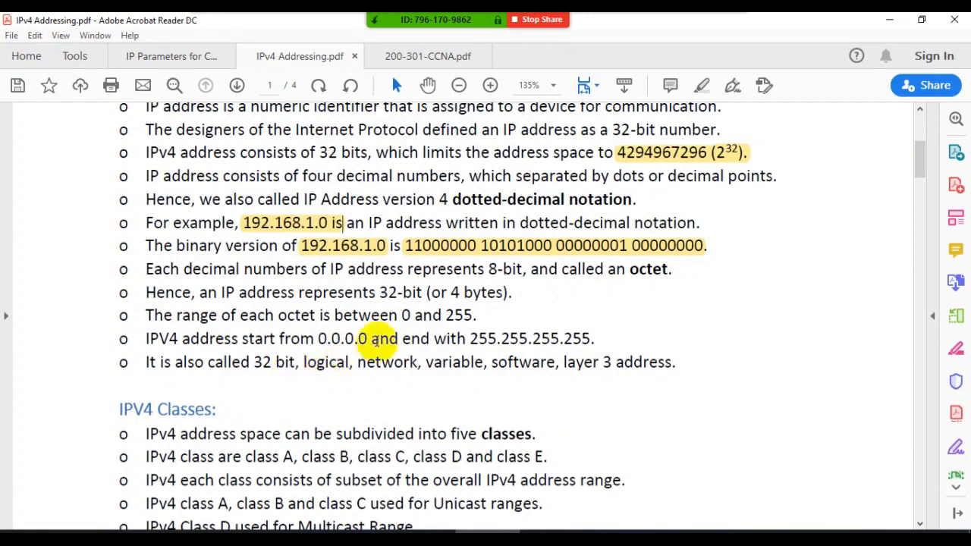
{"action": "left_click_drag", "start_coordinate": [401, 316], "coordinate": [459, 315]}
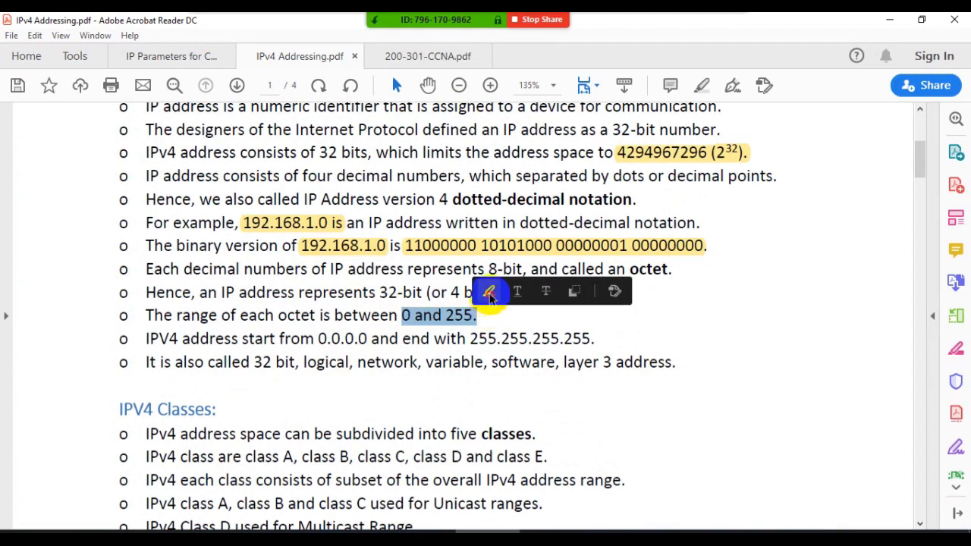
{"action": "left_click", "coordinate": [490, 291]}
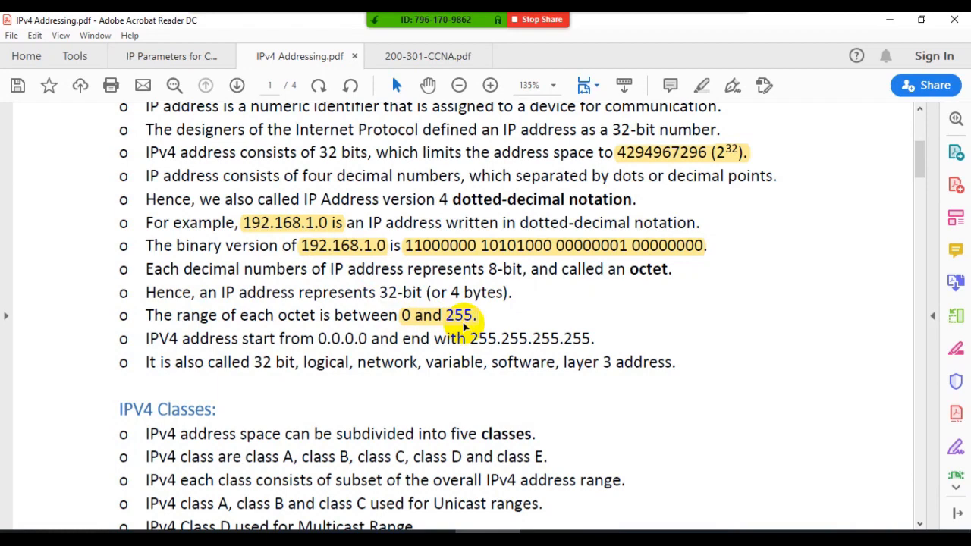
{"action": "scroll", "coordinate": [464, 326], "scroll_direction": "down", "scroll_amount": 1}
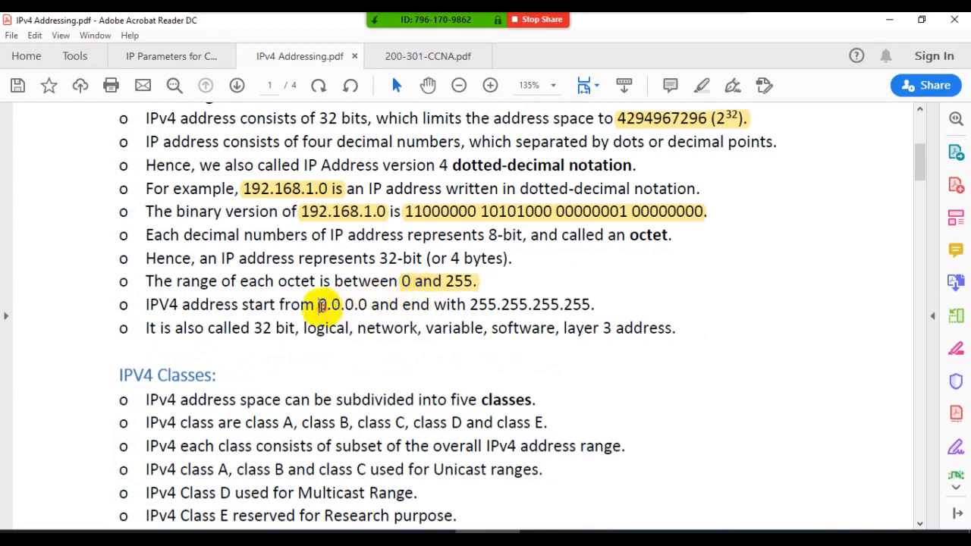
{"action": "left_click_drag", "start_coordinate": [318, 304], "coordinate": [596, 305]}
{"action": "left_click", "coordinate": [614, 283]}
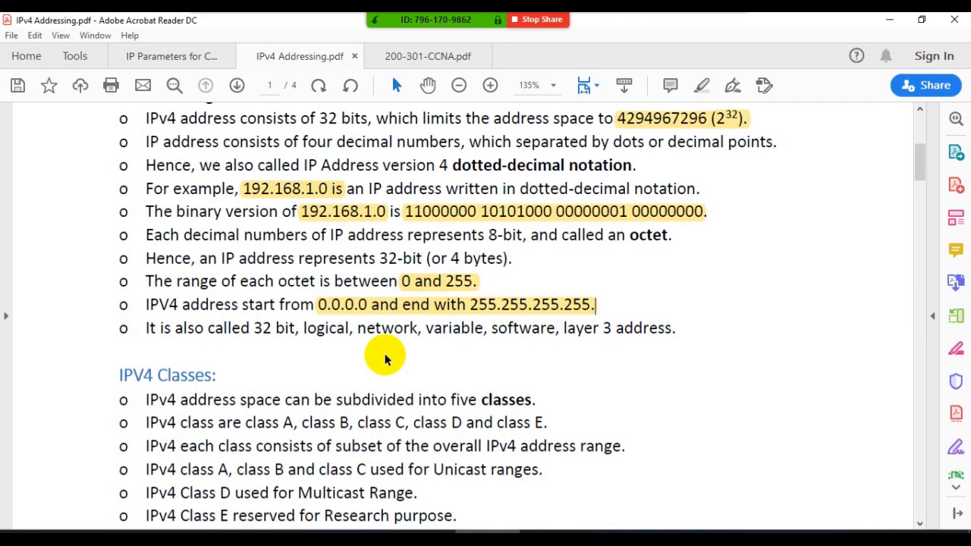
- Highlight "A, class B, class C, class D and class E." in the IPV4 Classes section
{"action": "scroll", "coordinate": [385, 353], "scroll_direction": "up", "scroll_amount": 2}
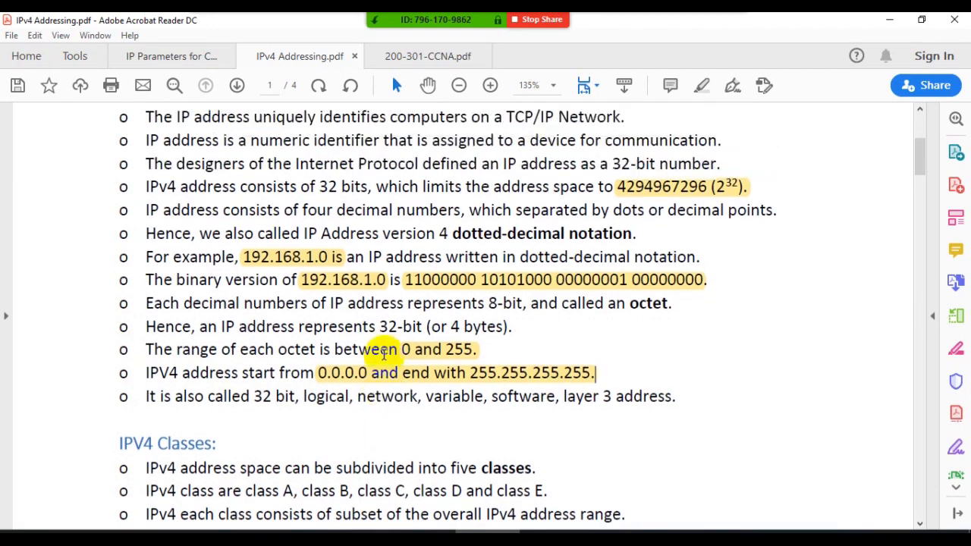
{"action": "scroll", "coordinate": [384, 353], "scroll_direction": "down", "scroll_amount": 9}
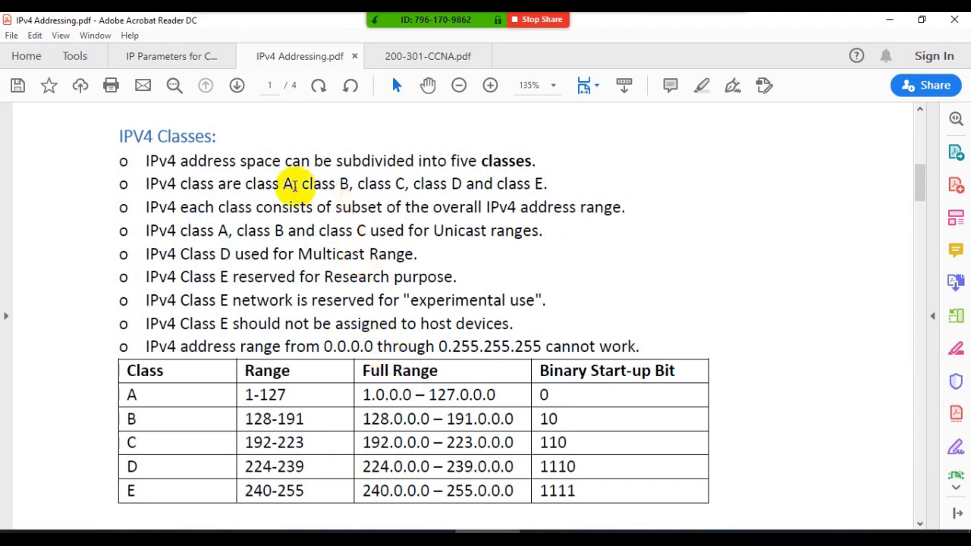
{"action": "left_click_drag", "start_coordinate": [283, 184], "coordinate": [544, 184]}
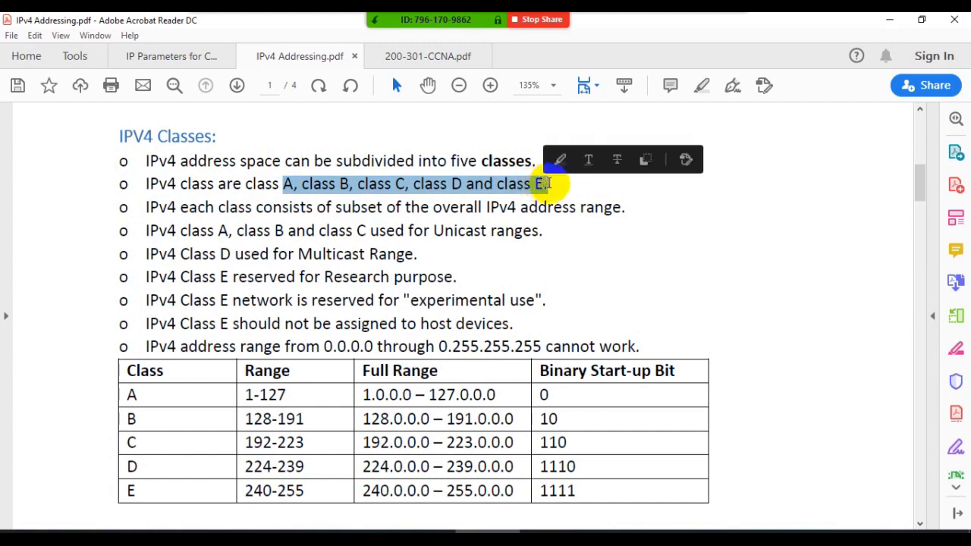
{"action": "left_click", "coordinate": [560, 159]}
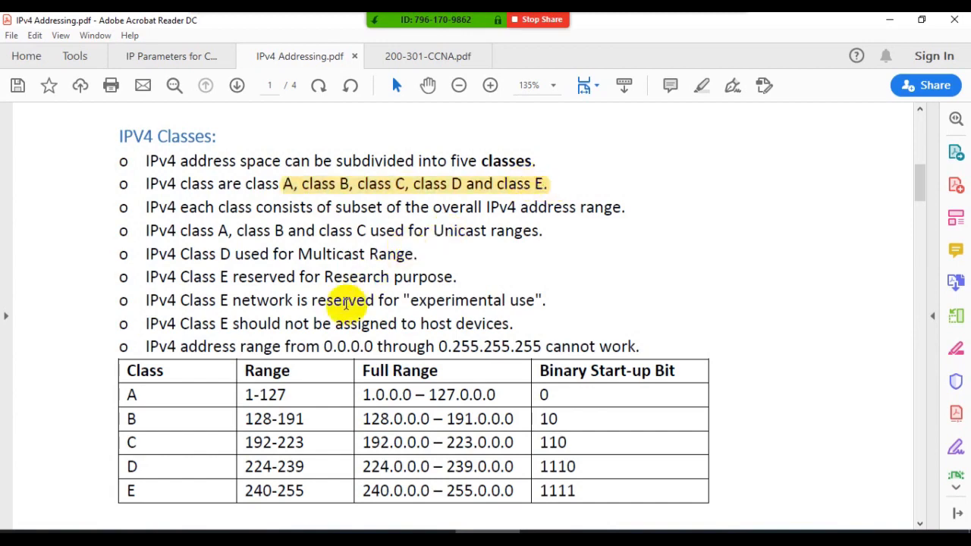
- Highlight class A's range 1-127 and its full range 1.0.0.0 – 127.0.0.0 in the class table
{"action": "scroll", "coordinate": [345, 339], "scroll_direction": "down", "scroll_amount": 3}
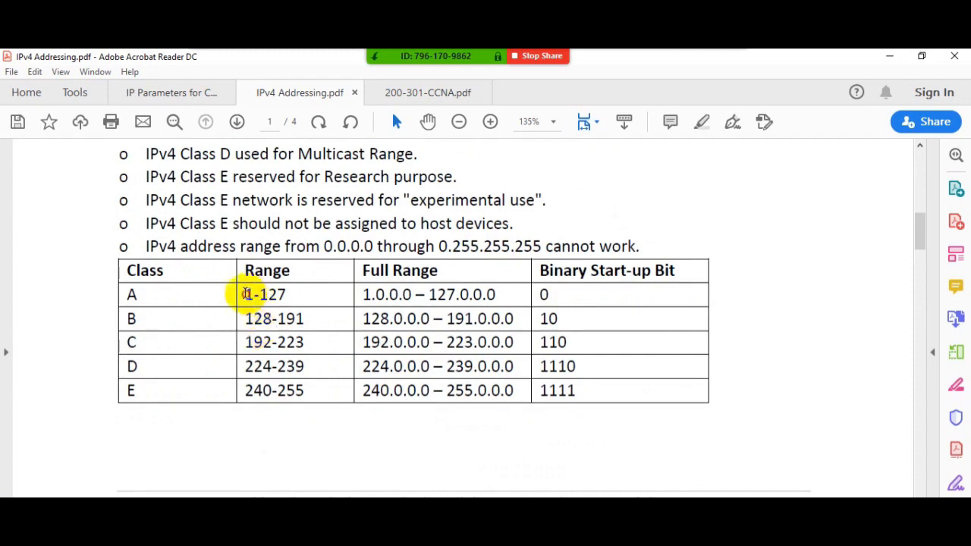
{"action": "mouse_move", "coordinate": [244, 294]}
{"action": "left_mouse_down"}
{"action": "mouse_move", "coordinate": [296, 295]}
{"action": "mouse_move", "coordinate": [242, 294]}
{"action": "left_mouse_up"}
{"action": "left_click", "coordinate": [282, 295]}
{"action": "left_click", "coordinate": [263, 271]}
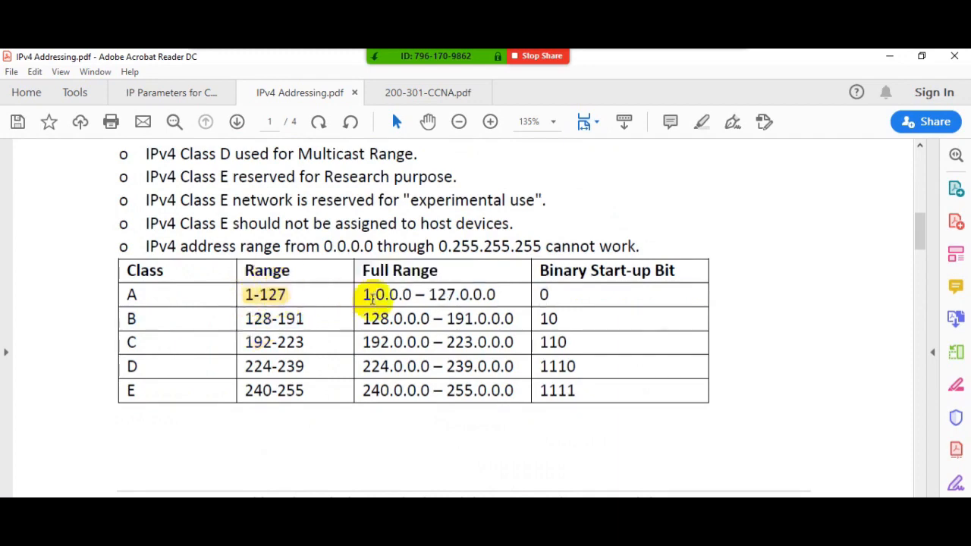
{"action": "left_click_drag", "start_coordinate": [363, 296], "coordinate": [469, 302]}
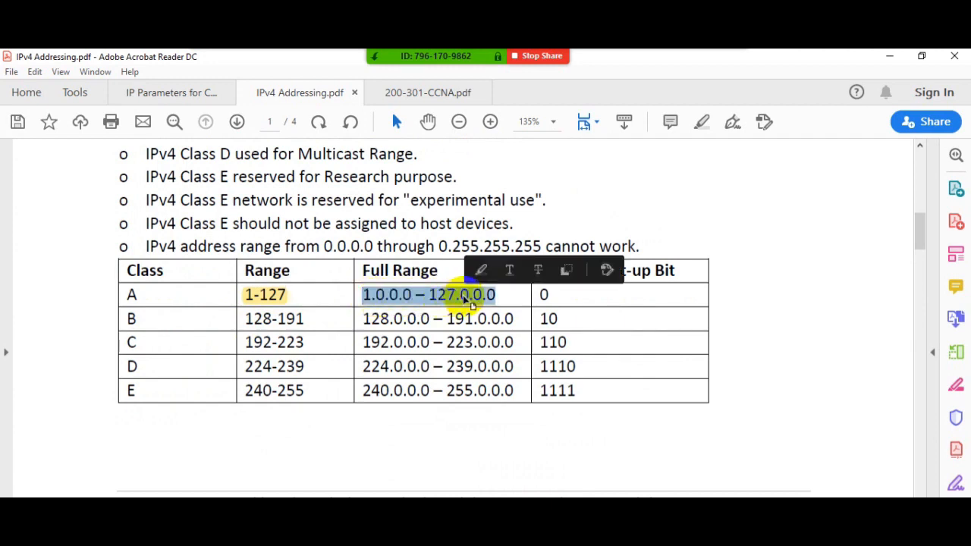
{"action": "left_click", "coordinate": [481, 270]}
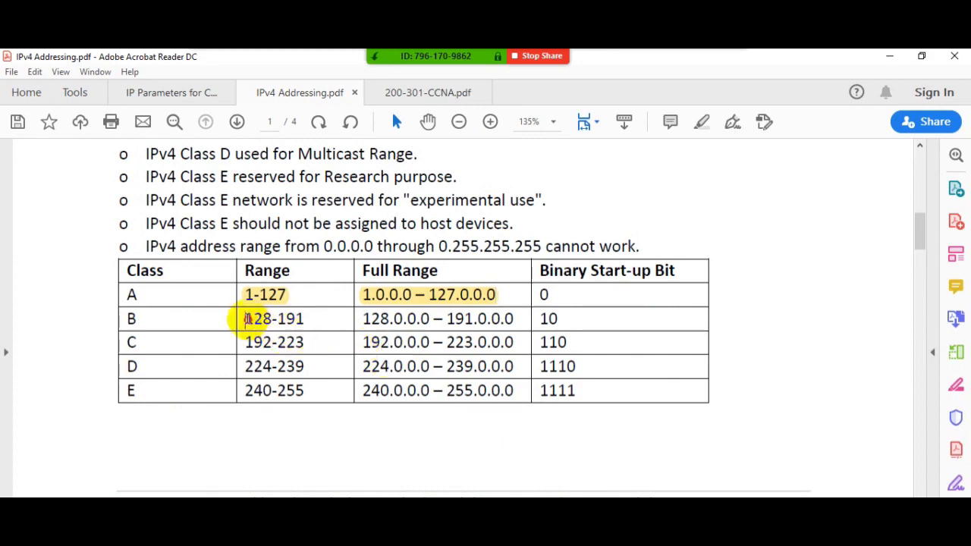
- Highlight the Range values of classes B to E in the table, and select the binary start-up bits of classes A to D
{"action": "left_click_drag", "start_coordinate": [248, 319], "coordinate": [305, 319]}
{"action": "left_click", "coordinate": [323, 293]}
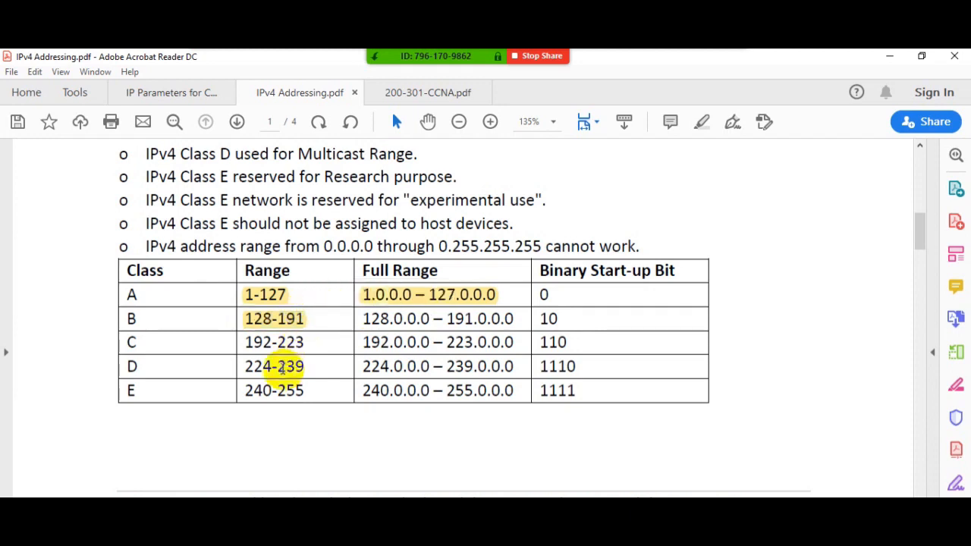
{"action": "left_click_drag", "start_coordinate": [244, 343], "coordinate": [311, 343]}
{"action": "left_click", "coordinate": [326, 319]}
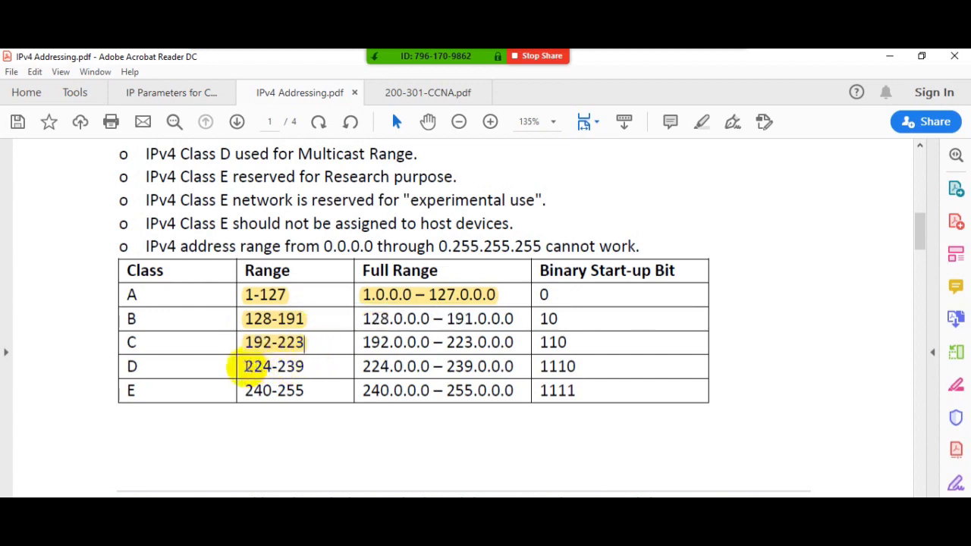
{"action": "left_click_drag", "start_coordinate": [245, 367], "coordinate": [311, 366]}
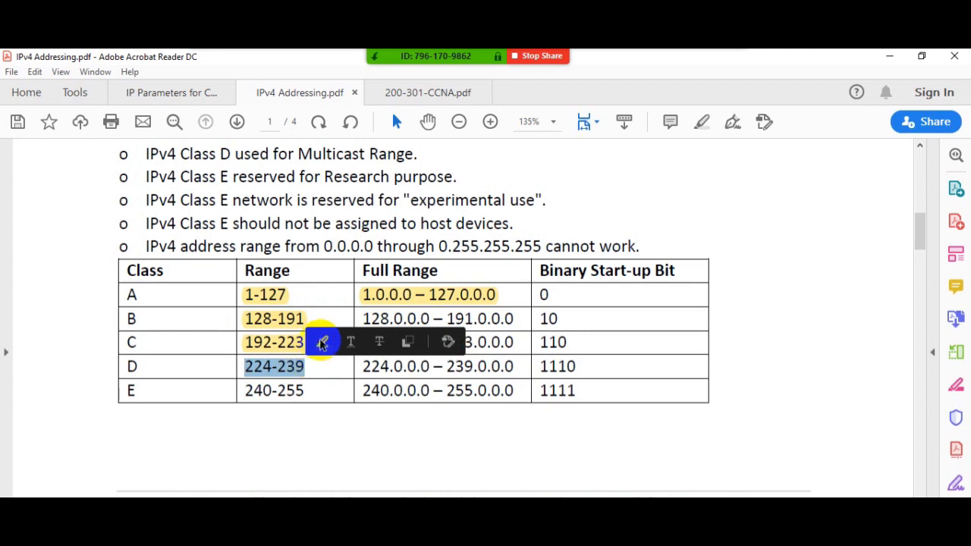
{"action": "left_click", "coordinate": [322, 341]}
{"action": "left_click_drag", "start_coordinate": [244, 390], "coordinate": [325, 388]}
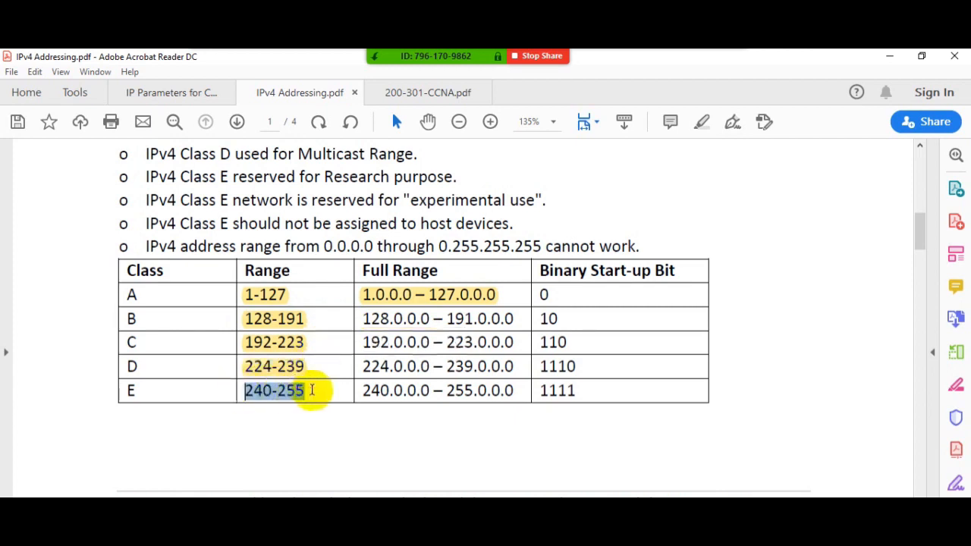
{"action": "left_click", "coordinate": [330, 367]}
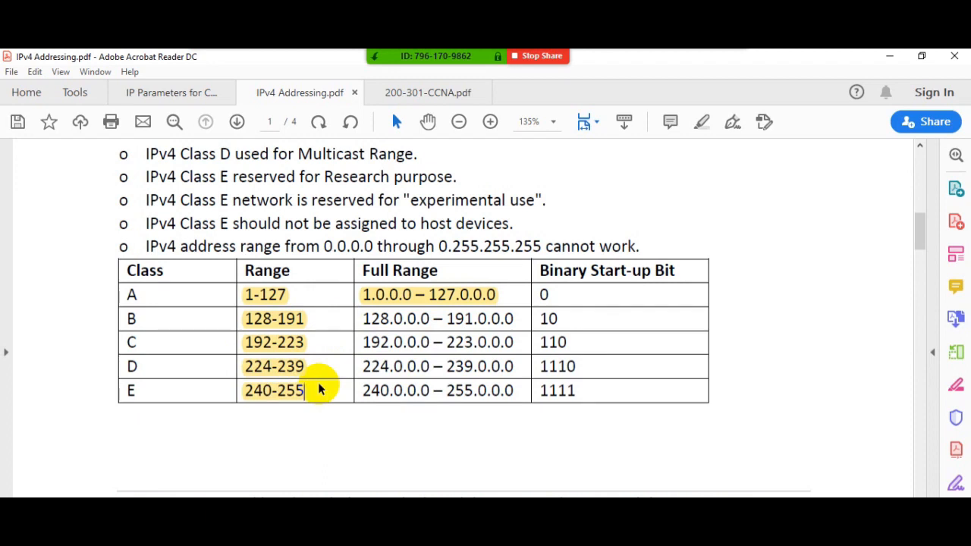
{"action": "left_click_drag", "start_coordinate": [541, 294], "coordinate": [581, 366]}
{"action": "left_click", "coordinate": [581, 366]}
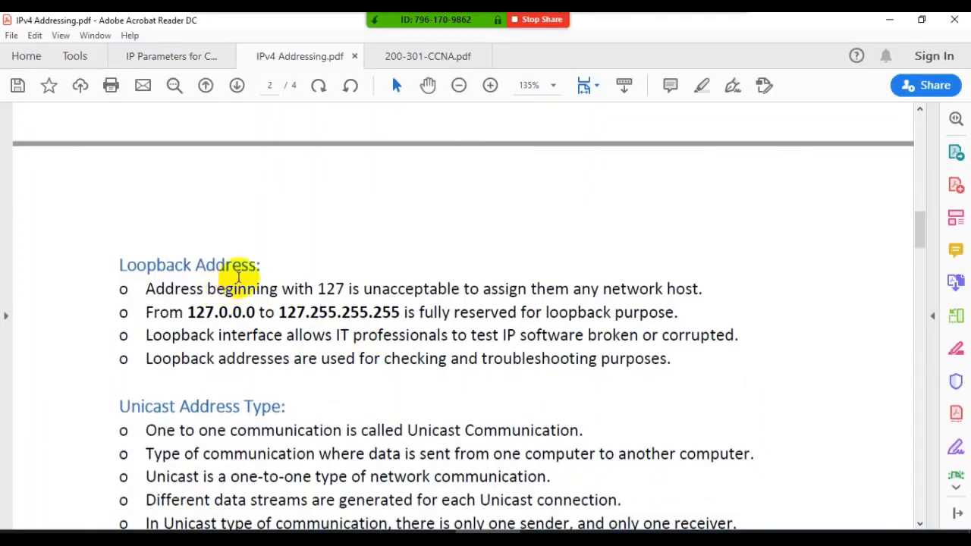
- Highlight the reserved range "127.0.0.0 to 127.255.255.255" in the Loopback Address section
{"action": "left_click_drag", "start_coordinate": [261, 265], "coordinate": [118, 264]}
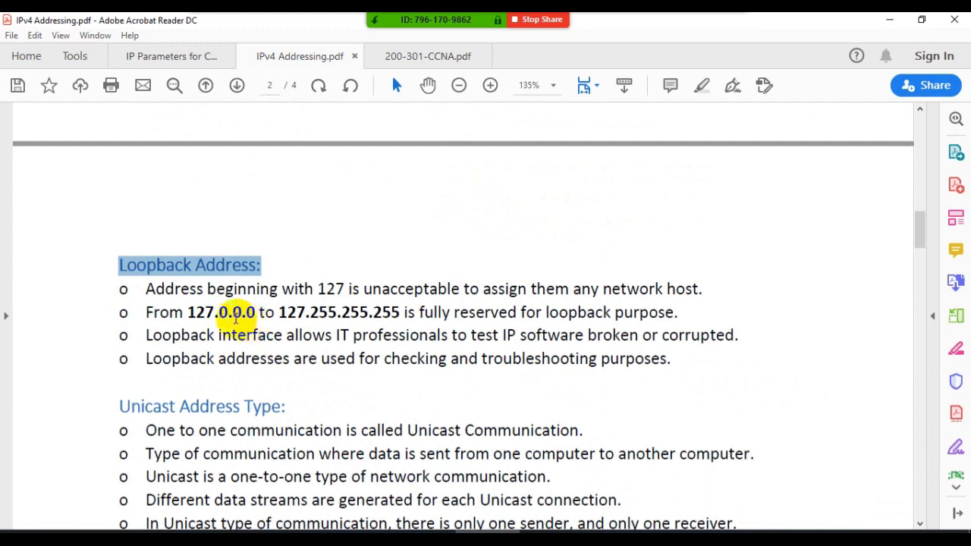
{"action": "left_click_drag", "start_coordinate": [186, 313], "coordinate": [347, 317]}
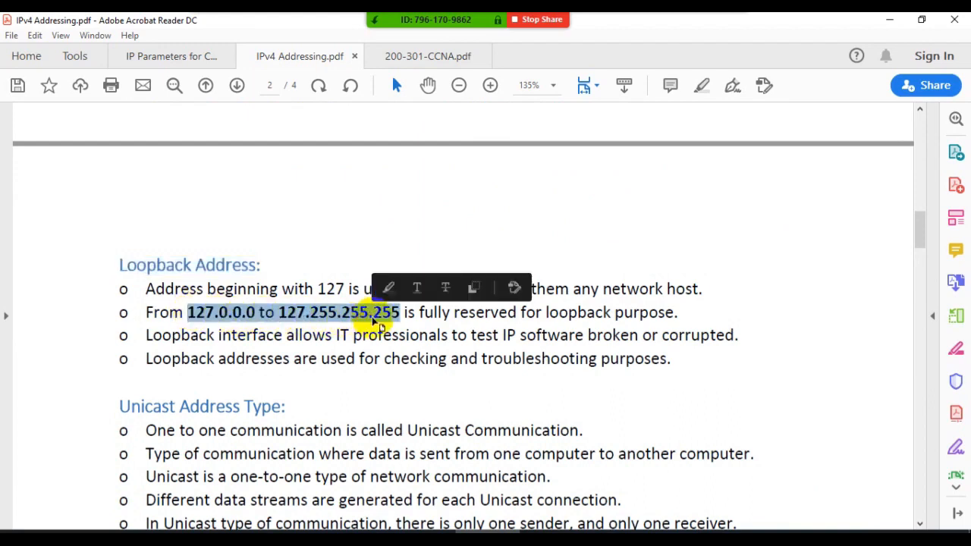
{"action": "left_click", "coordinate": [385, 286]}
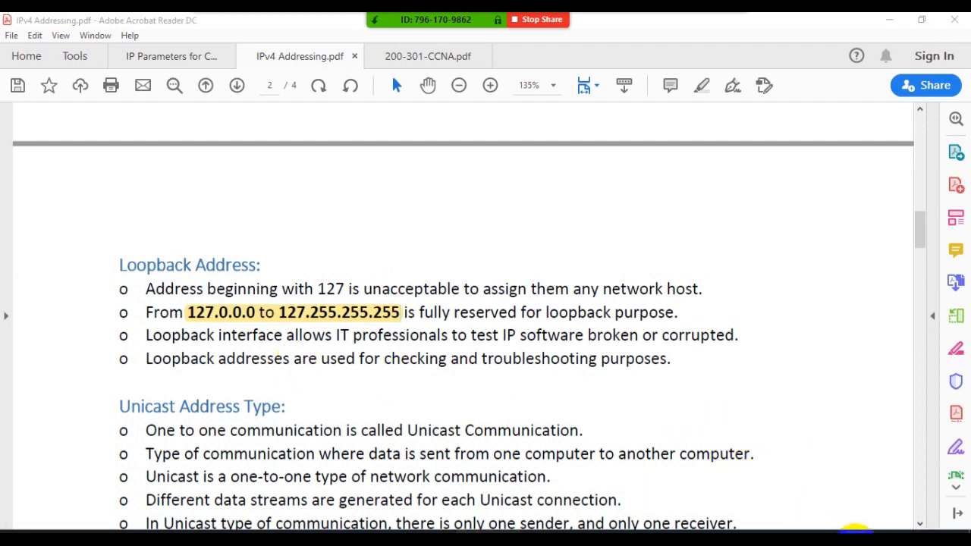
- Switch to the Windows network settings and open the properties of the Loopback adapter among the network connections
{"action": "right_click", "coordinate": [856, 532]}
{"action": "left_click", "coordinate": [816, 520]}
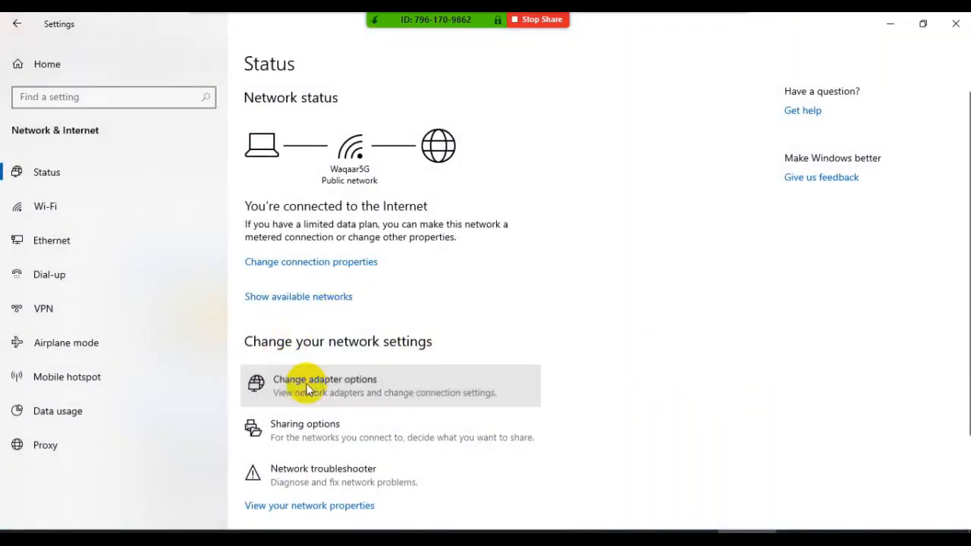
{"action": "left_click", "coordinate": [308, 389]}
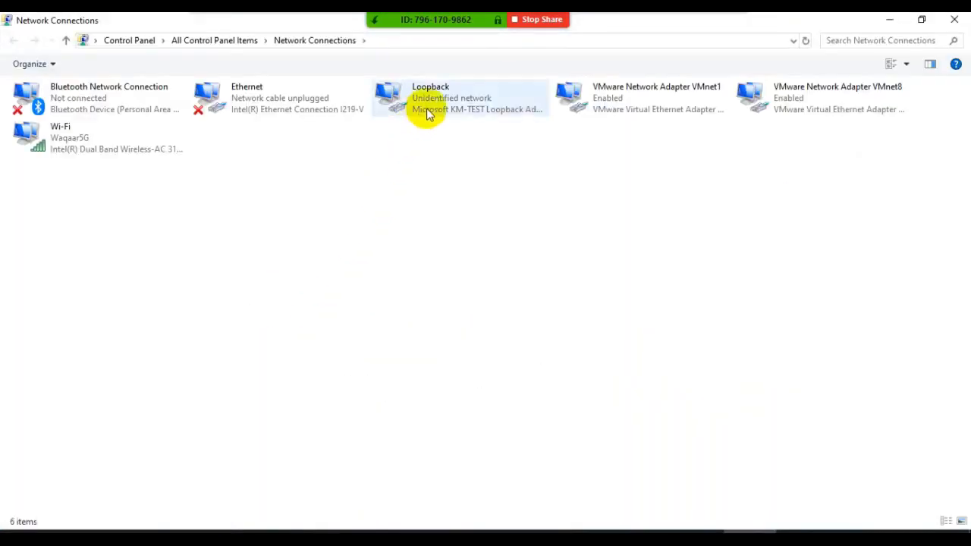
{"action": "double_click", "coordinate": [427, 110]}
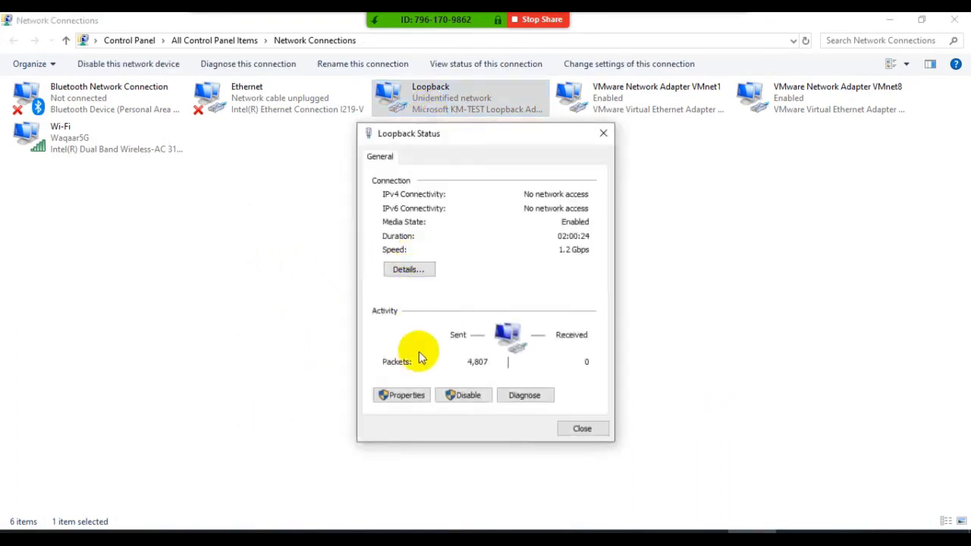
{"action": "left_click", "coordinate": [401, 394]}
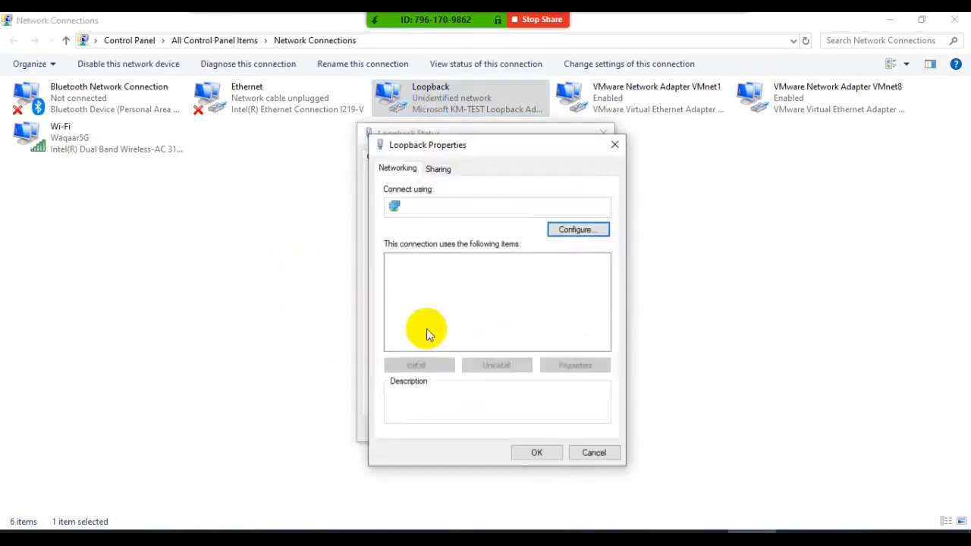
- Open the TCP/IPv4 properties of the Loopback adapter and enter 126 as the first octet of a manual IP address
{"action": "scroll", "coordinate": [485, 307], "scroll_direction": "down", "scroll_amount": 1}
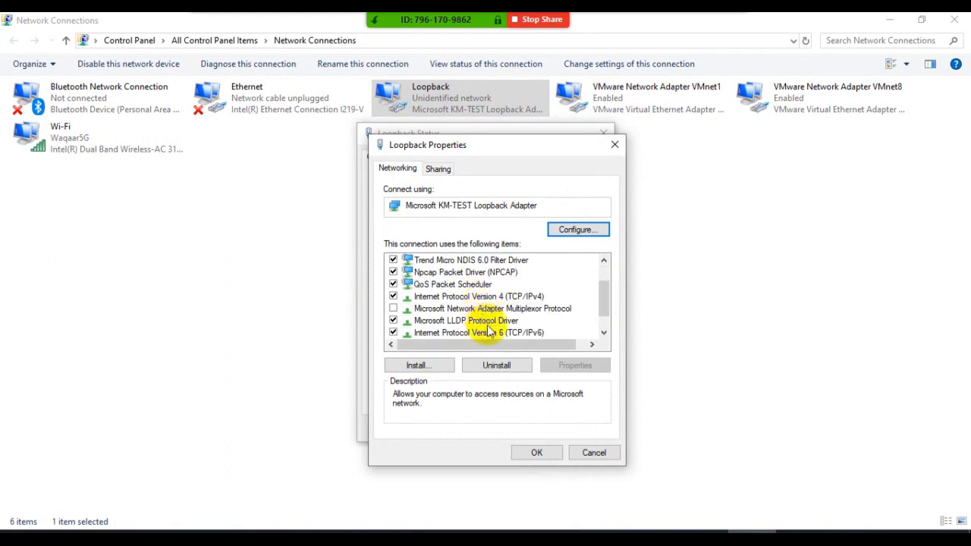
{"action": "left_click", "coordinate": [481, 296]}
{"action": "left_click", "coordinate": [495, 334]}
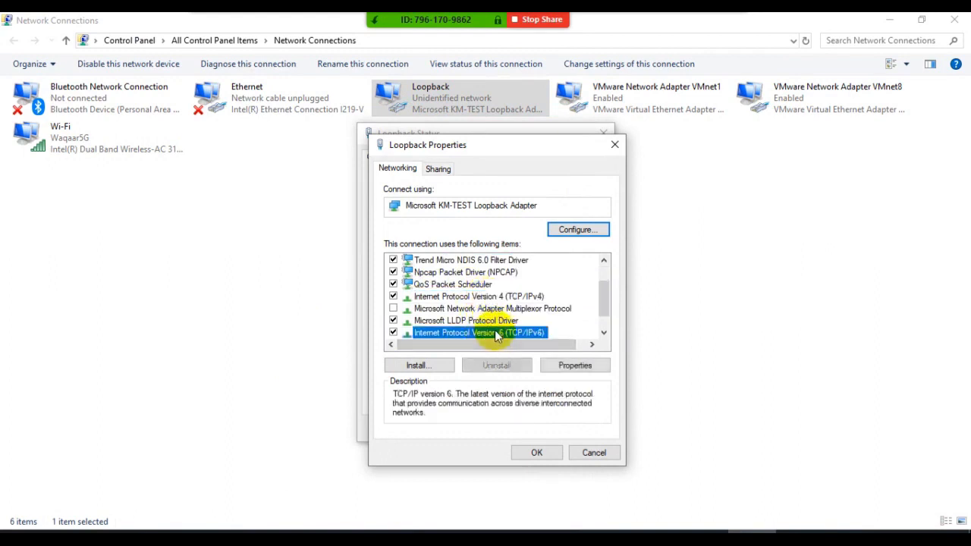
{"action": "left_click", "coordinate": [490, 296]}
{"action": "left_click", "coordinate": [572, 365]}
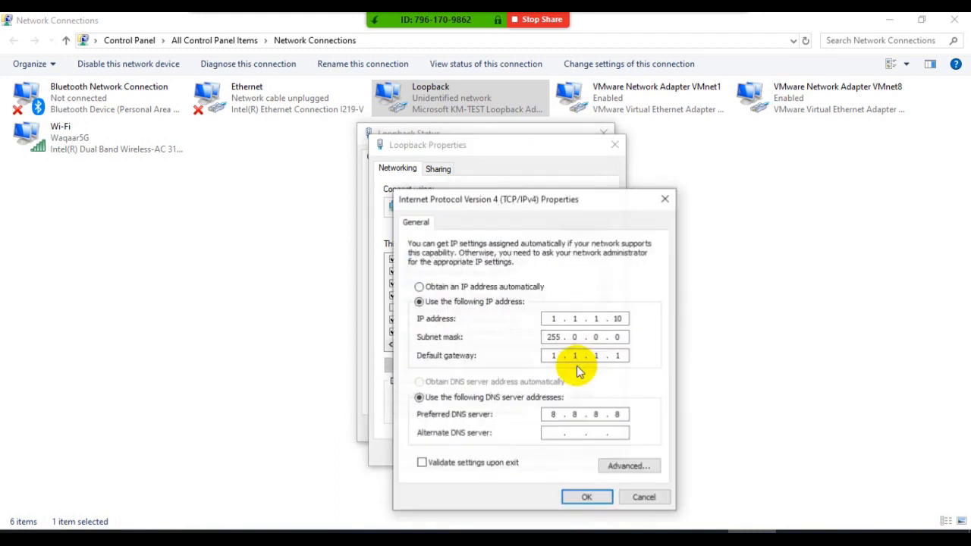
{"action": "left_click", "coordinate": [440, 286]}
{"action": "left_click", "coordinate": [436, 302]}
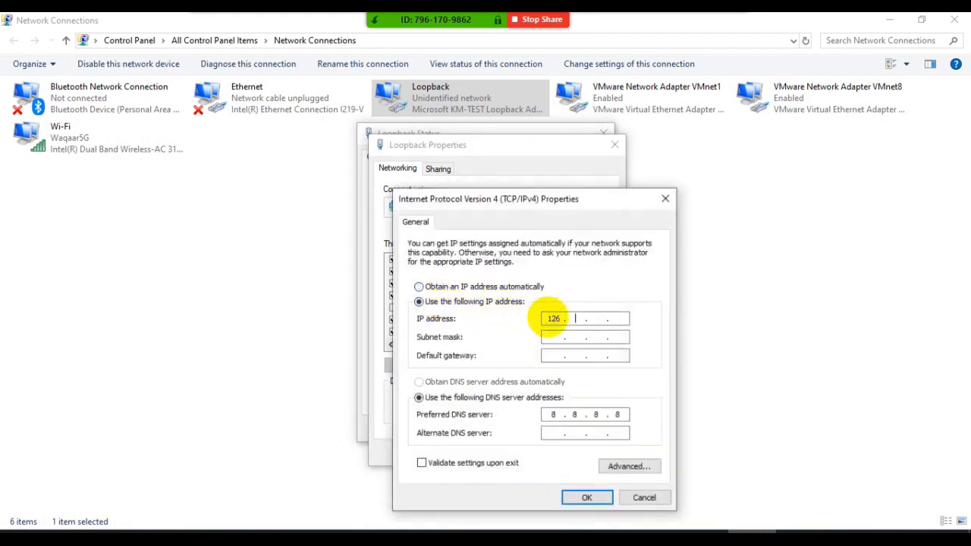
- Mark each of the four octets of the IP address with a vertical pen stroke, underline 126, and leave drawing mode
{"action": "key", "text": "ctrl+1"}
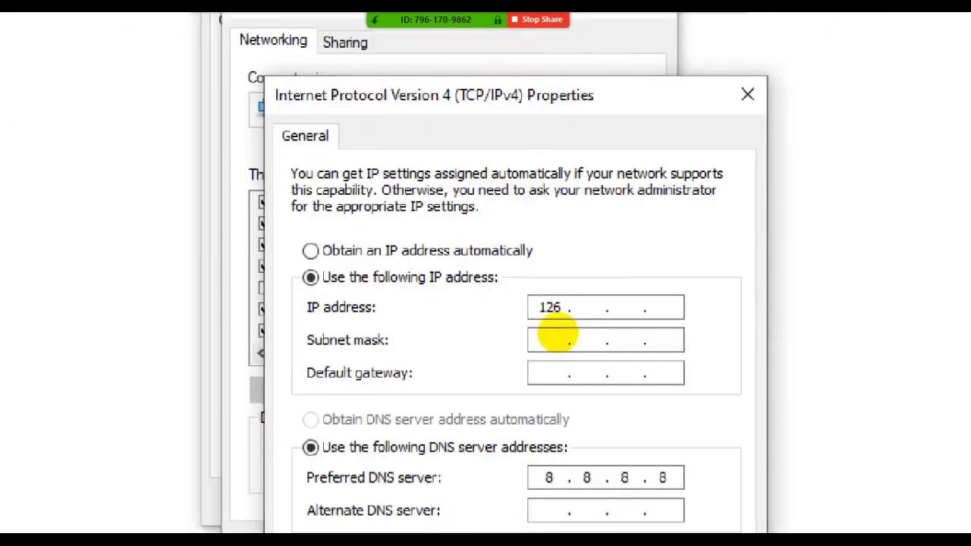
{"action": "left_click", "coordinate": [562, 328]}
{"action": "left_click_drag", "start_coordinate": [546, 246], "coordinate": [543, 293]}
{"action": "left_click_drag", "start_coordinate": [588, 253], "coordinate": [589, 303]}
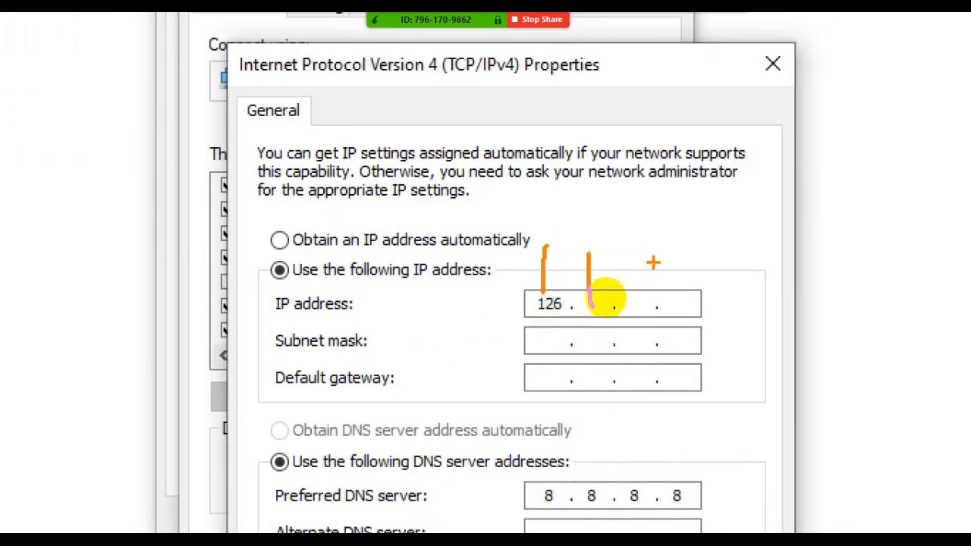
{"action": "left_click_drag", "start_coordinate": [640, 247], "coordinate": [640, 307]}
{"action": "left_click_drag", "start_coordinate": [673, 255], "coordinate": [669, 306]}
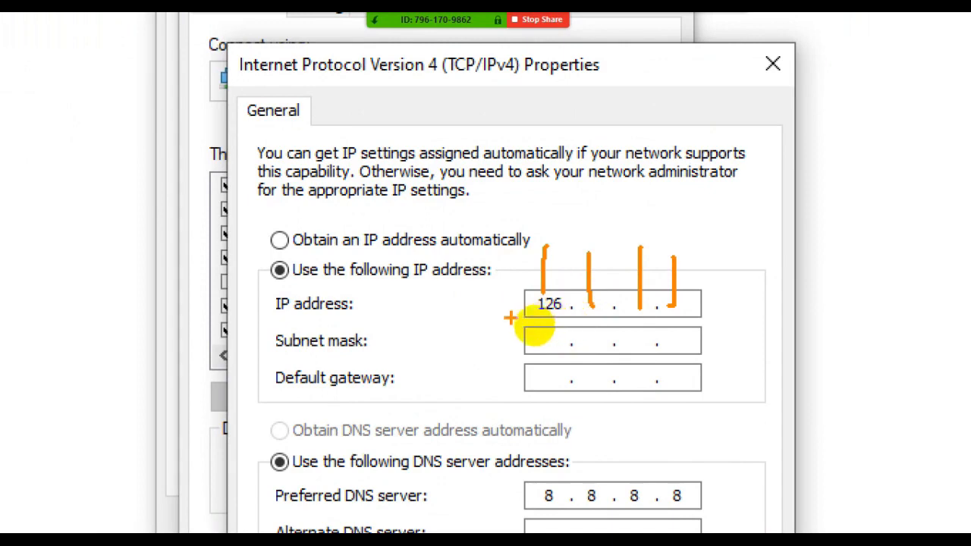
{"action": "left_click_drag", "start_coordinate": [510, 319], "coordinate": [573, 319]}
{"action": "key", "text": "Escape"}
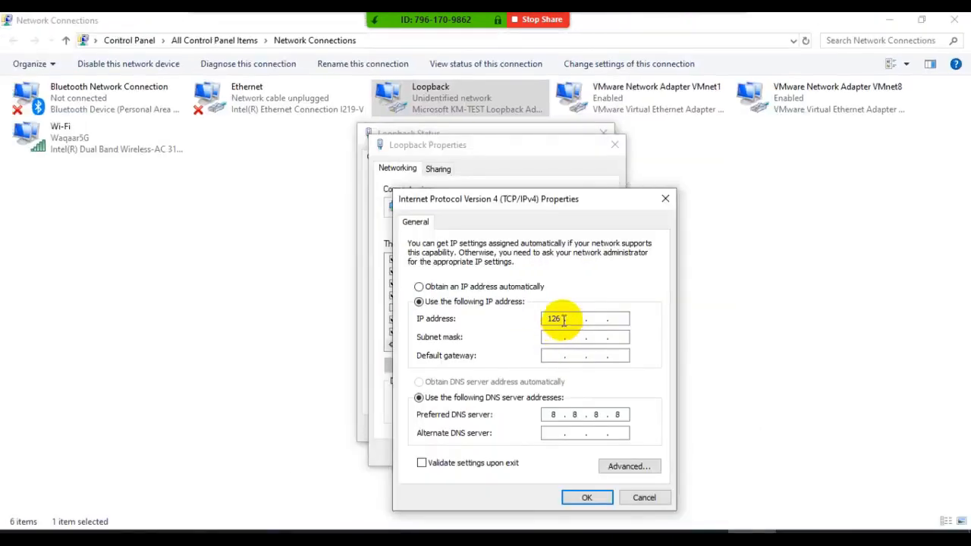
- Try 127 as the IP address's first octet, and mark 127, "reserved for loopback" and "1 and 223" in the error message
{"action": "left_click_drag", "start_coordinate": [564, 319], "coordinate": [545, 319]}
{"action": "type", "text": "1"}
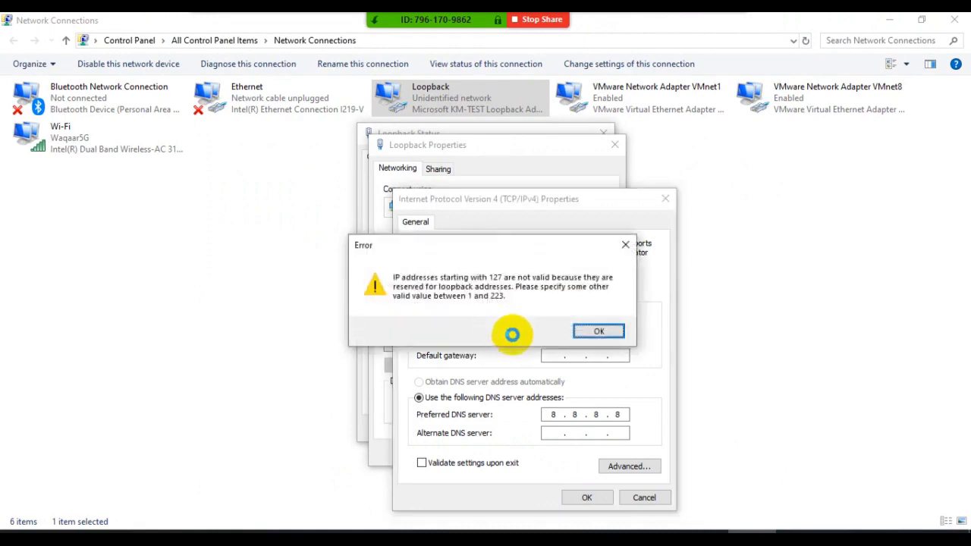
{"action": "key", "text": "ctrl+1"}
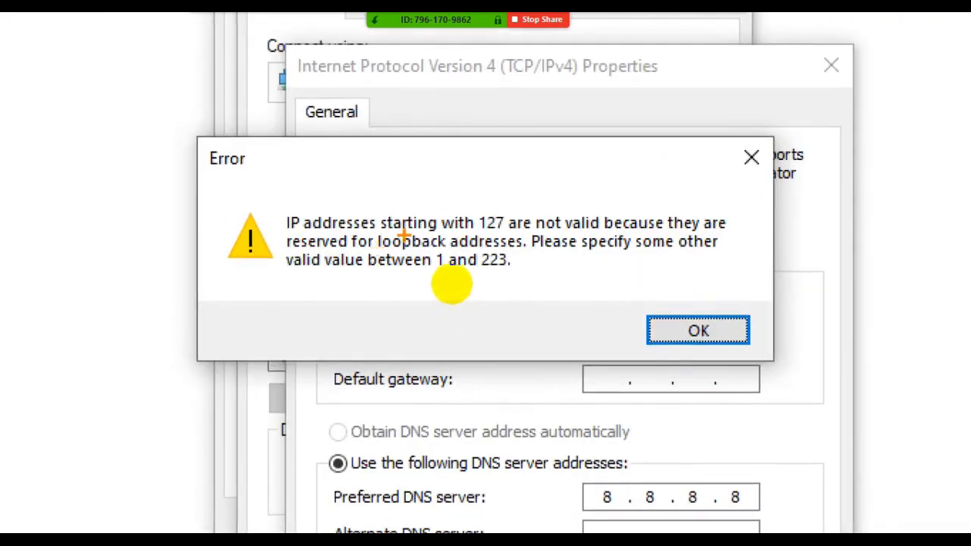
{"action": "left_click_drag", "start_coordinate": [477, 227], "coordinate": [502, 231]}
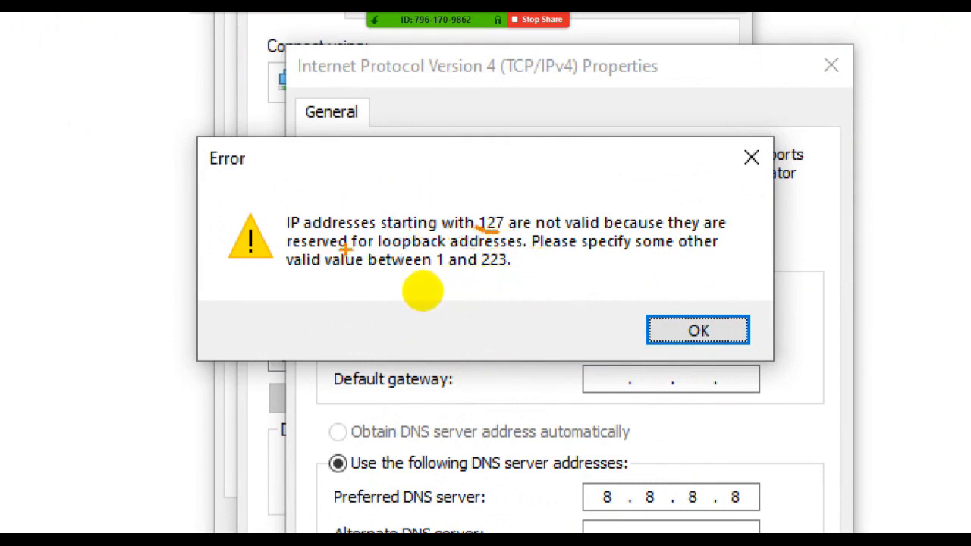
{"action": "mouse_move", "coordinate": [287, 245]}
{"action": "left_mouse_down"}
{"action": "mouse_move", "coordinate": [348, 246]}
{"action": "mouse_move", "coordinate": [371, 259]}
{"action": "left_mouse_up"}
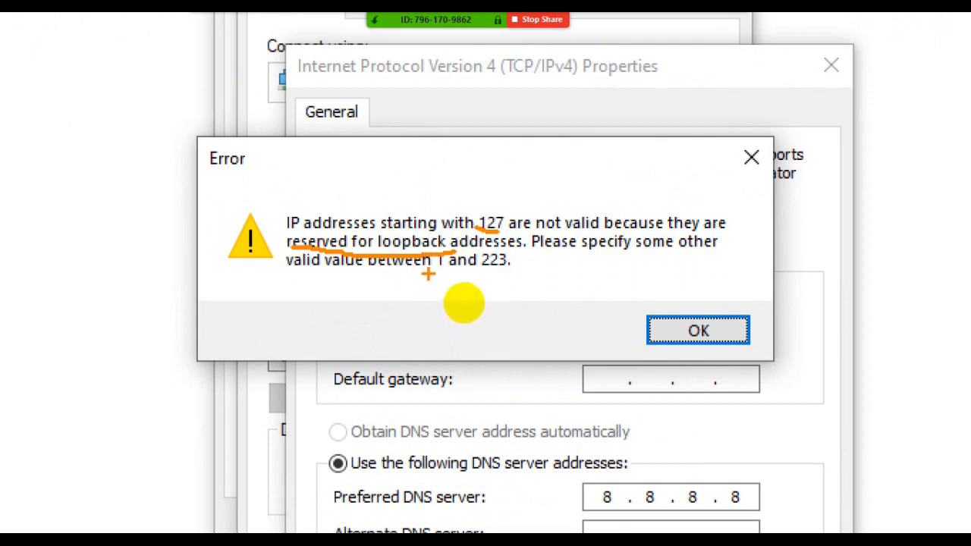
{"action": "mouse_move", "coordinate": [428, 275]}
{"action": "left_mouse_down"}
{"action": "mouse_move", "coordinate": [510, 259]}
{"action": "mouse_move", "coordinate": [438, 258]}
{"action": "left_mouse_up"}
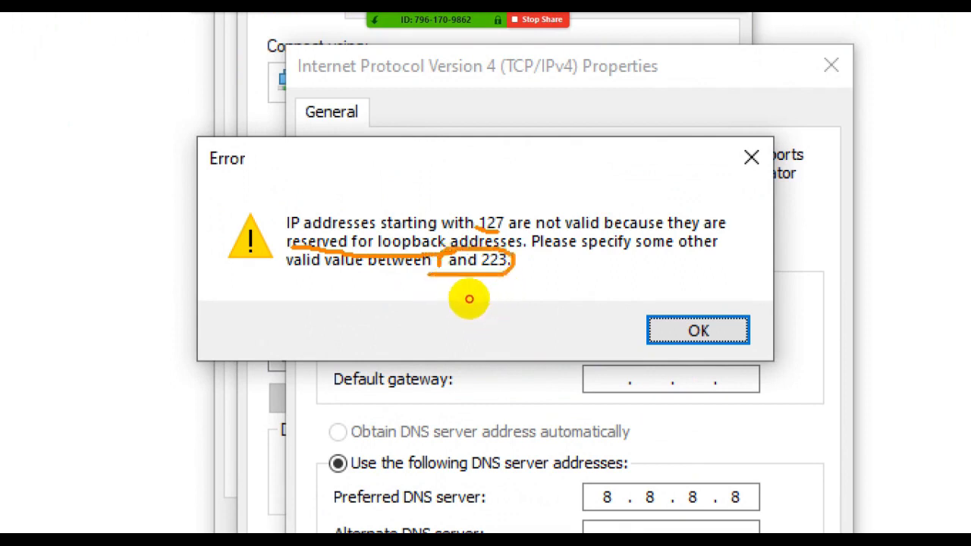
{"action": "key", "text": "Escape"}
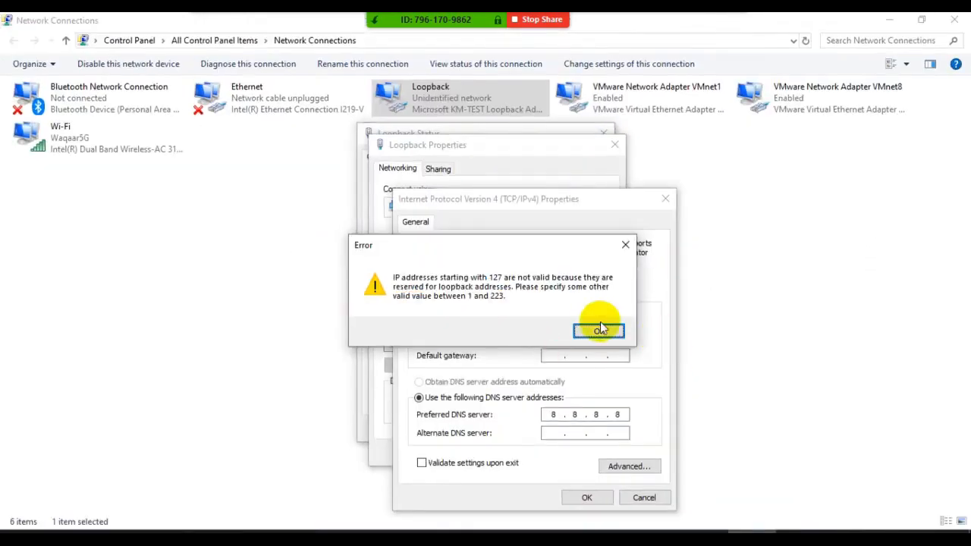
{"action": "left_click", "coordinate": [600, 330]}
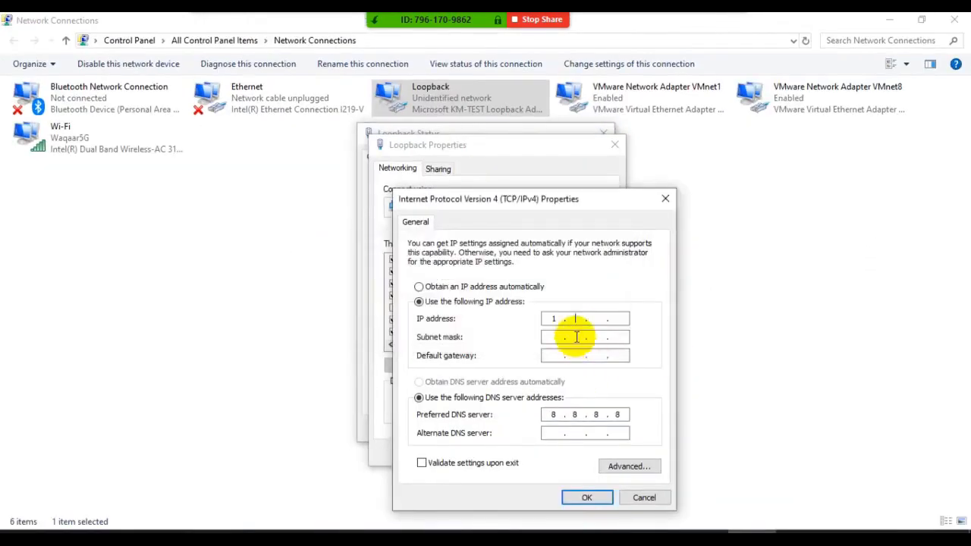
- Retry 127 as the first octet of the IP address and of the preferred DNS server, and discard the IPv4 changes
{"action": "type", "text": "27"}
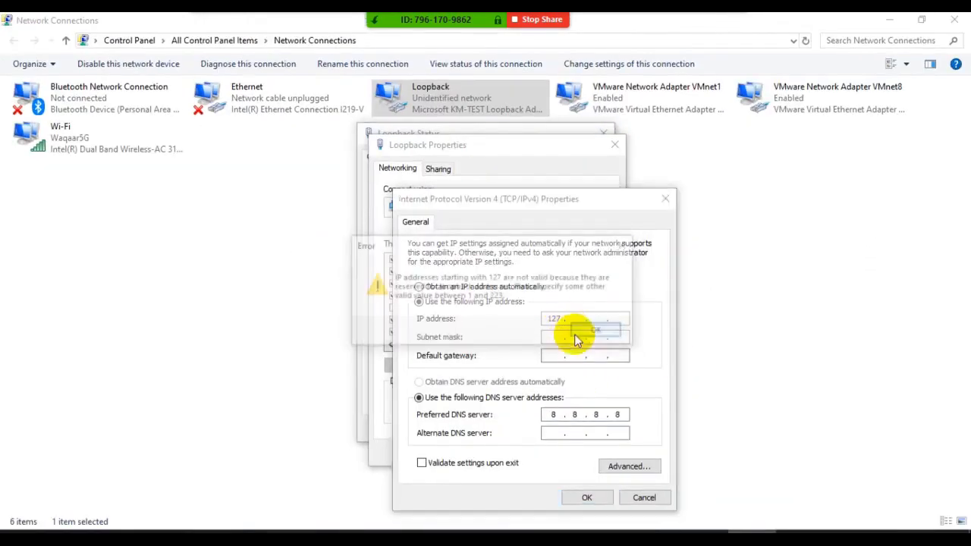
{"action": "left_click", "coordinate": [590, 334]}
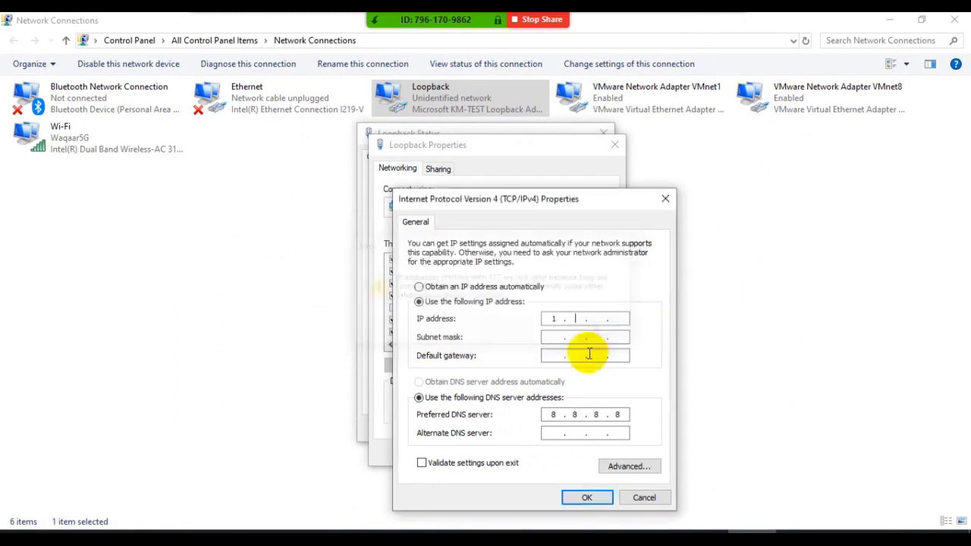
{"action": "double_click", "coordinate": [552, 414]}
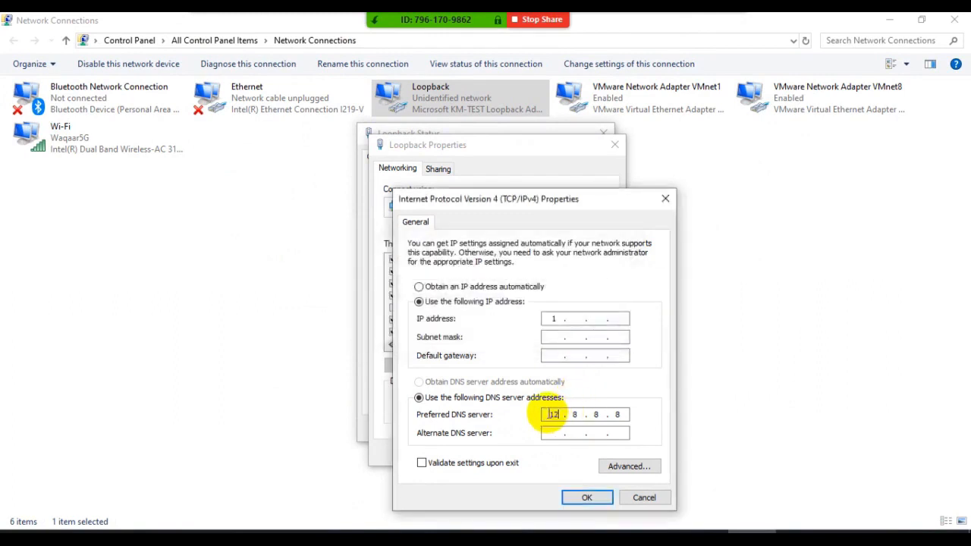
{"action": "type", "text": "127"}
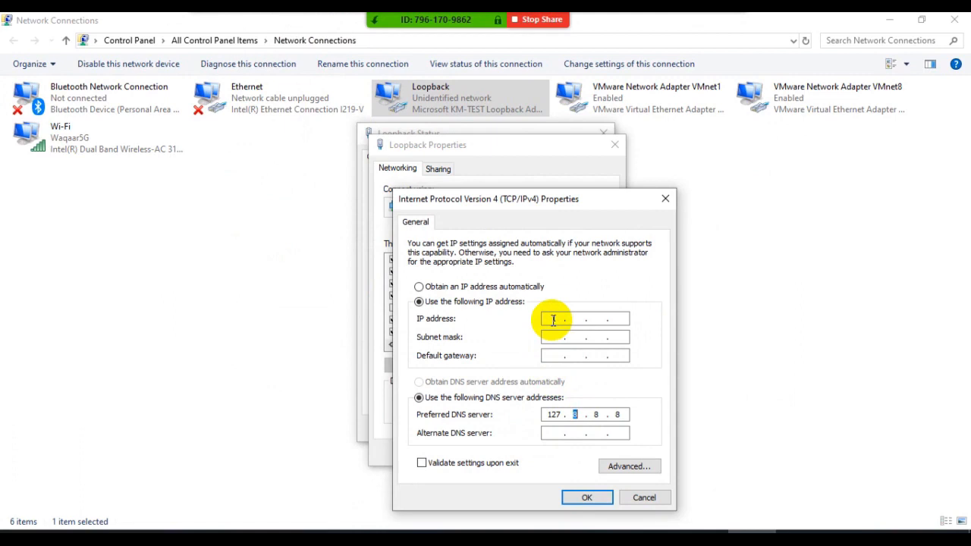
{"action": "left_click", "coordinate": [644, 498]}
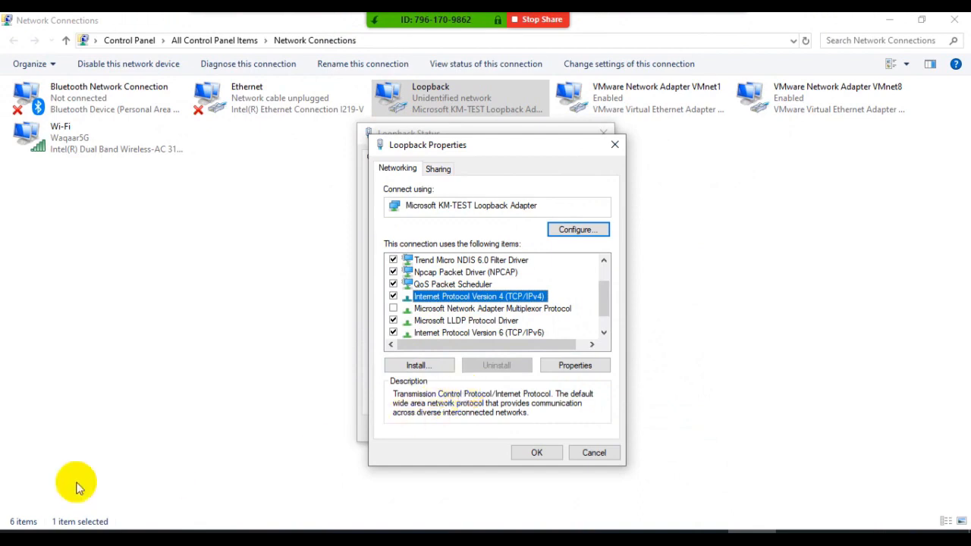
- Open a Command Prompt and ping the loopback address 127.0.0.1
{"action": "left_click", "coordinate": [15, 530]}
{"action": "type", "text": "cmd"}
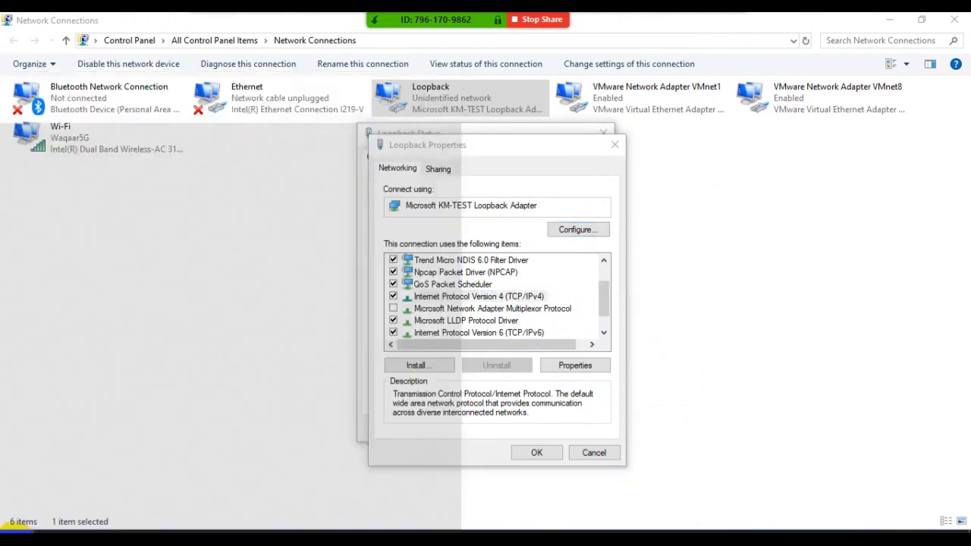
{"action": "key", "text": "Return"}
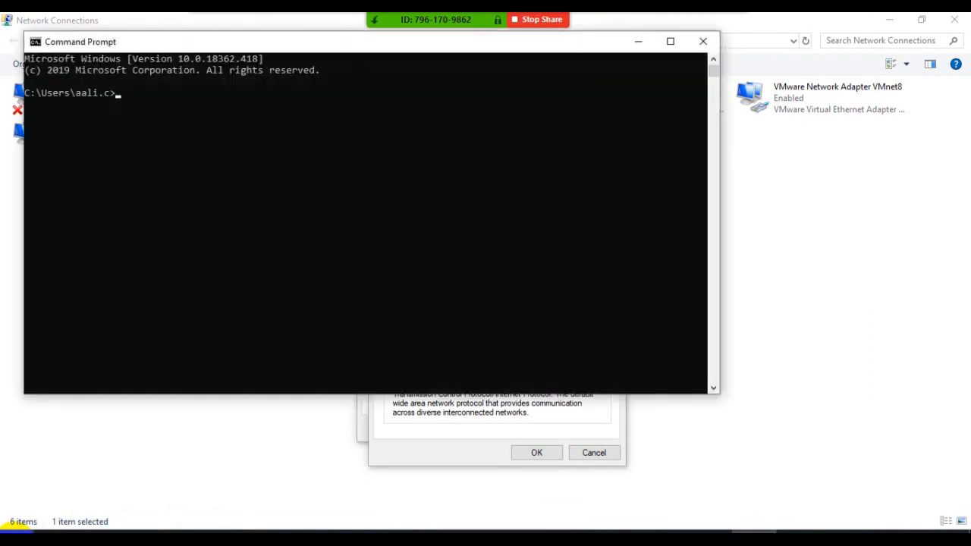
{"action": "type", "text": "ping 127.0.0.1"}
{"action": "key", "text": "Return"}
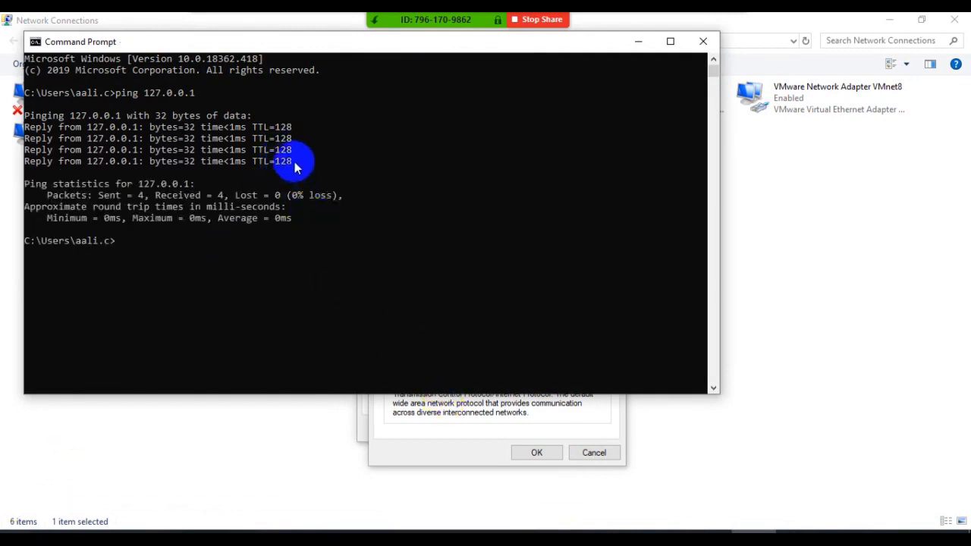
- Select the four reply lines of the 127.0.0.1 ping, and clear the console with cls
{"action": "left_click_drag", "start_coordinate": [295, 162], "coordinate": [22, 129]}
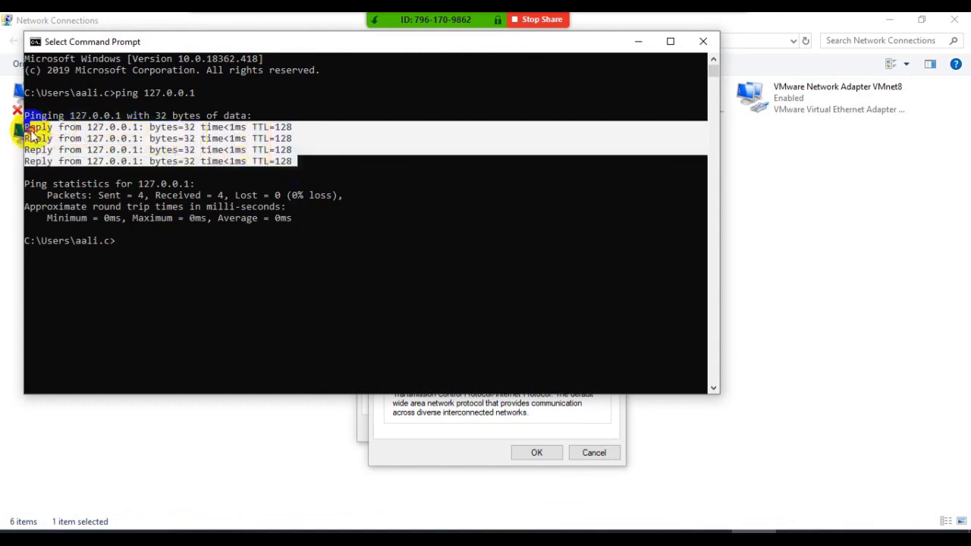
{"action": "right_click", "coordinate": [173, 253]}
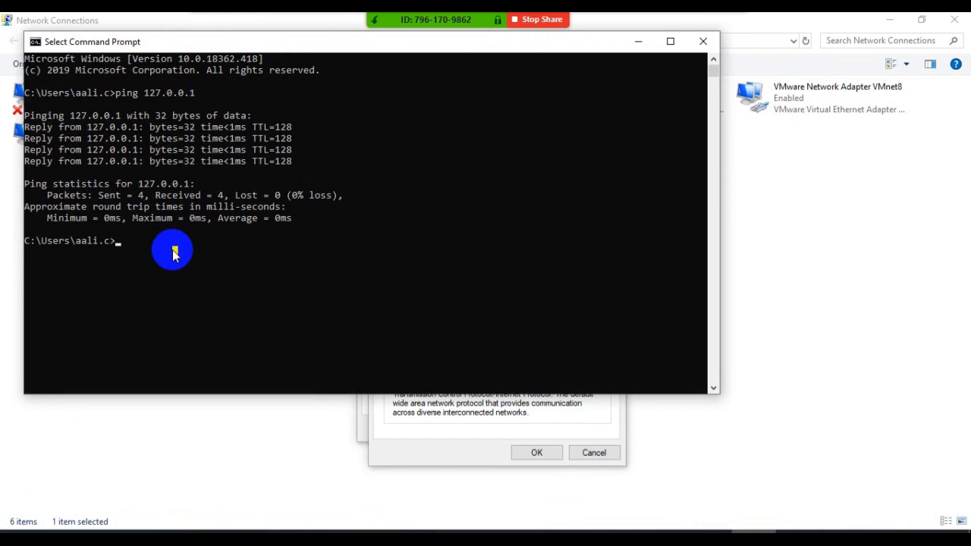
{"action": "key", "text": "ctrl+l"}
{"action": "type", "text": "cls"}
{"action": "key", "text": "Return"}
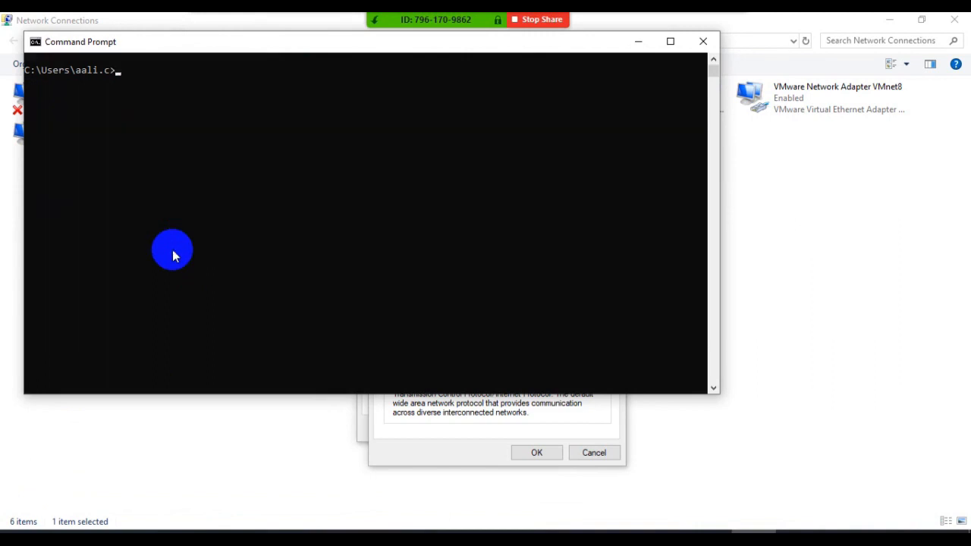
- Ping 127.0.0.2 by editing the previous ping command, and interrupt it
{"action": "key", "text": "Up"}
{"action": "type", "text": "2"}
{"action": "key", "text": "Return"}
{"action": "key", "text": "ctrl+c"}
- Ping 127.0.0.255 by changing the last octet of the recalled command, and interrupt it
{"action": "key", "text": "Up"}
{"action": "key", "text": "BackSpace"}
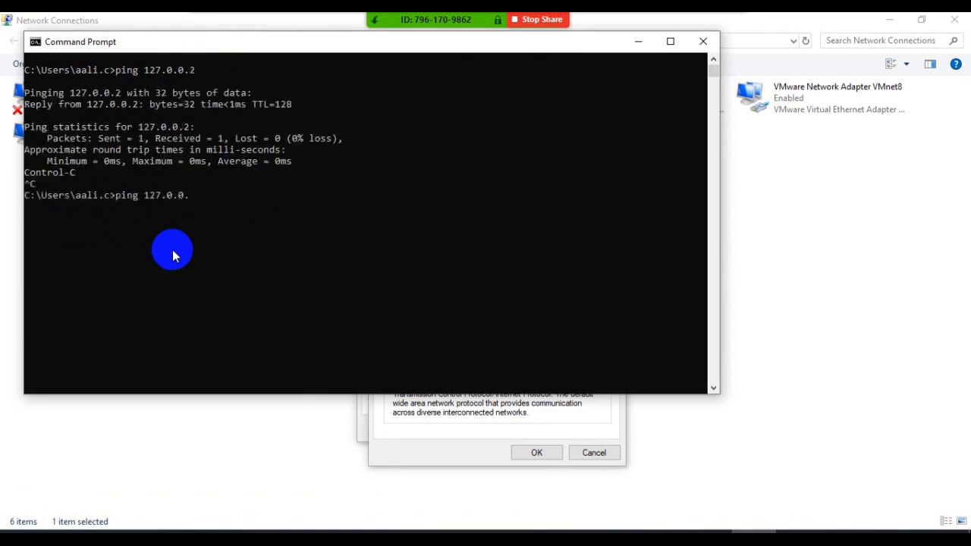
{"action": "type", "text": "255"}
{"action": "key", "text": "Return"}
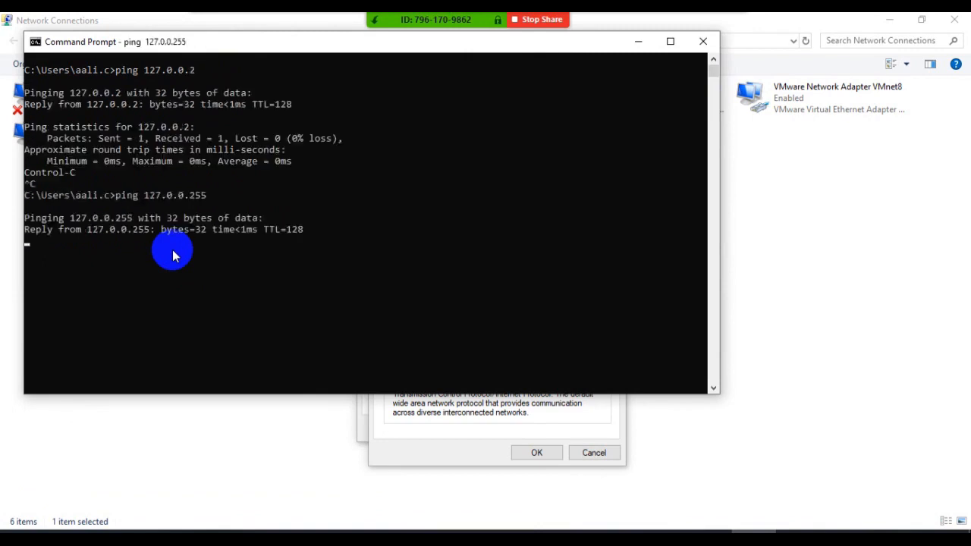
{"action": "key", "text": "ctrl+c"}
- Ping 127.0.255.255 by changing the third octet of the recalled command, and clear the console with cls
{"action": "key", "text": "Up"}
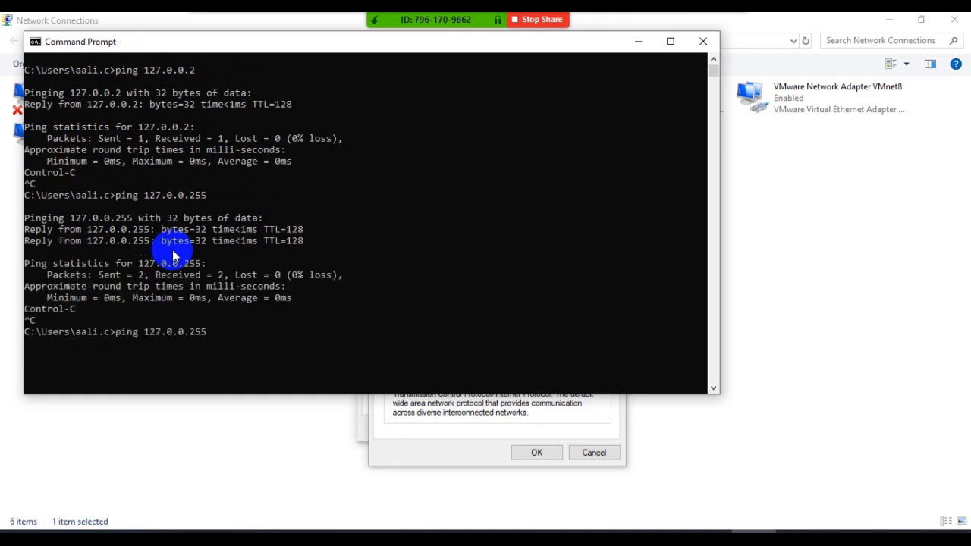
{"action": "key", "text": "Left"}
{"action": "key", "text": "Left"}
{"action": "key", "text": "Left"}
{"action": "key", "text": "Left"}
{"action": "key", "text": "BackSpace"}
{"action": "type", "text": "255"}
{"action": "key", "text": "Return"}
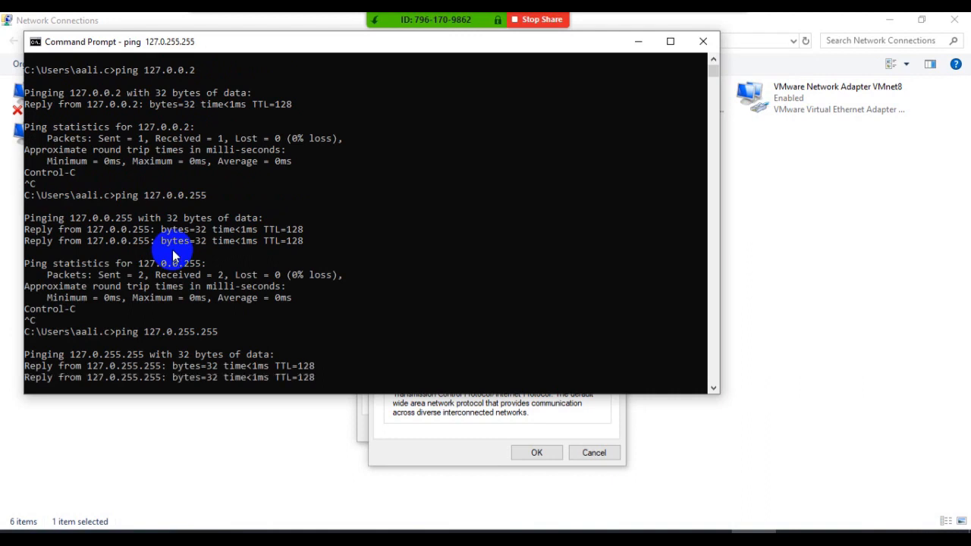
{"action": "type", "text": "cl"}
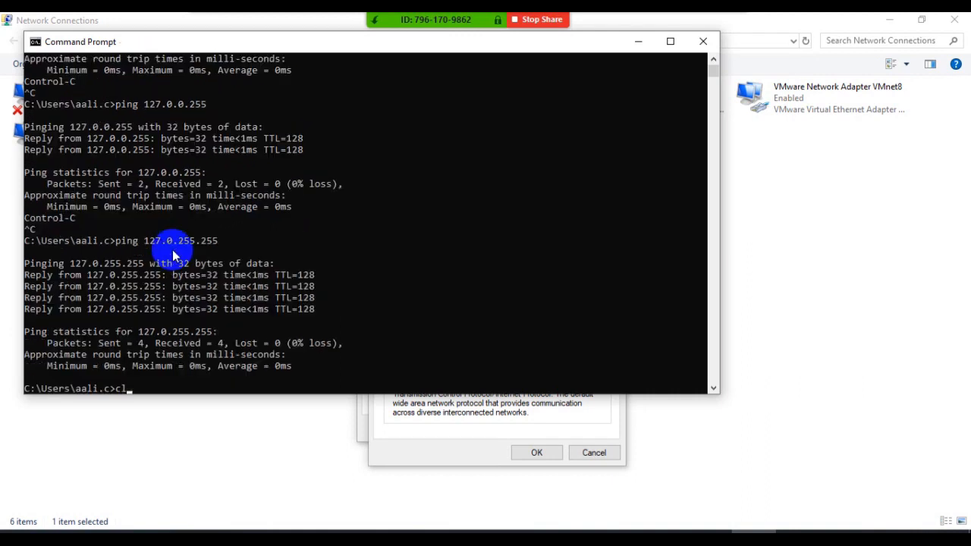
{"action": "type", "text": "s"}
{"action": "key", "text": "Return"}
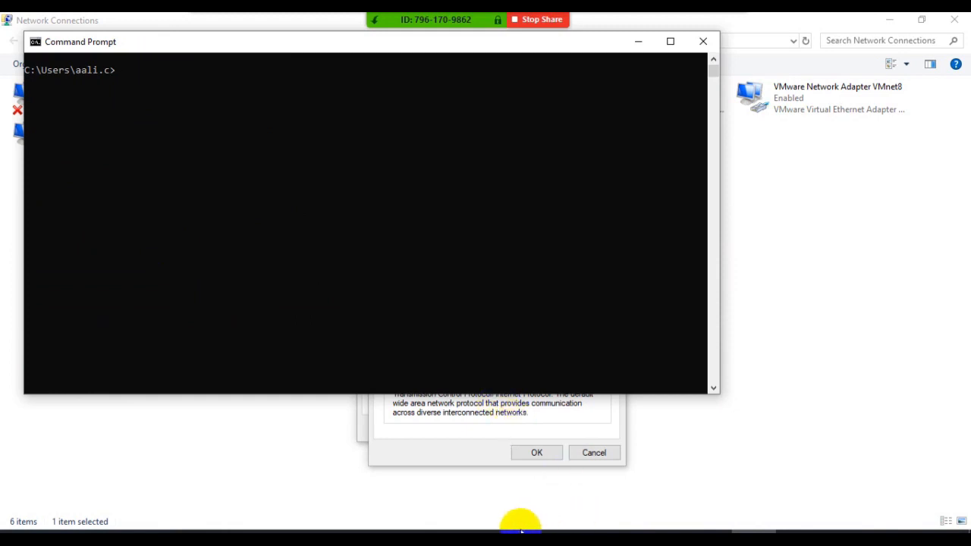
- Run "ping loopback -4" and select the word loopback in the command
{"action": "type", "text": "pi"}
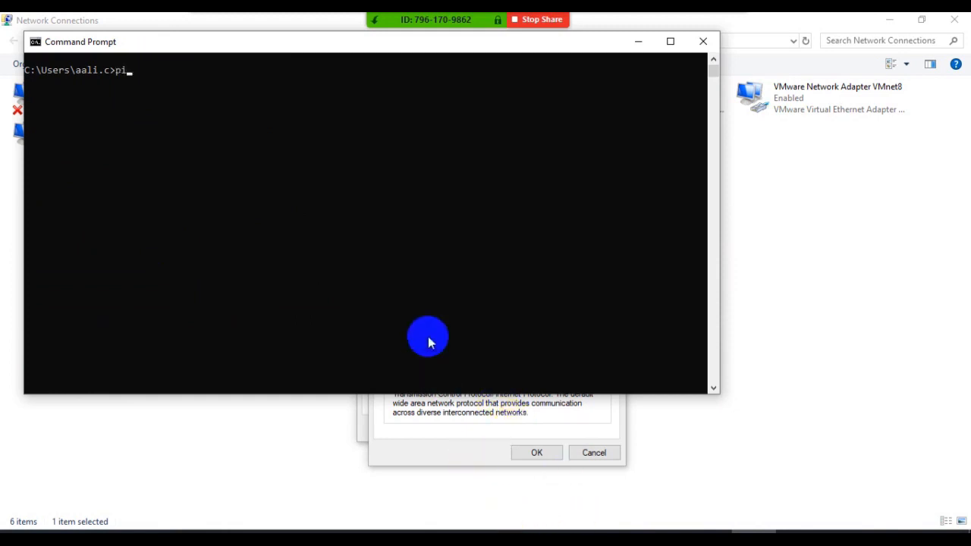
{"action": "type", "text": "ng loopback -4"}
{"action": "key", "text": "Return"}
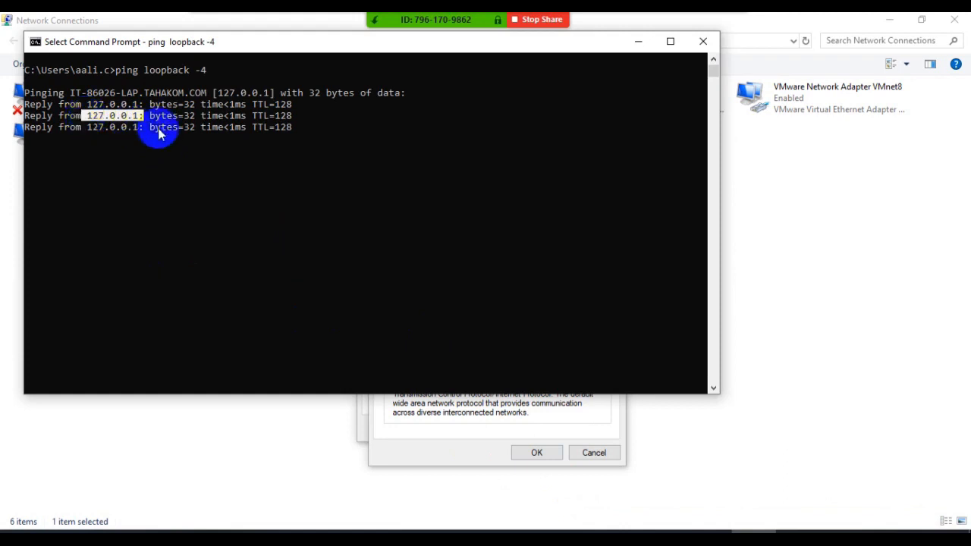
{"action": "double_click", "coordinate": [159, 71]}
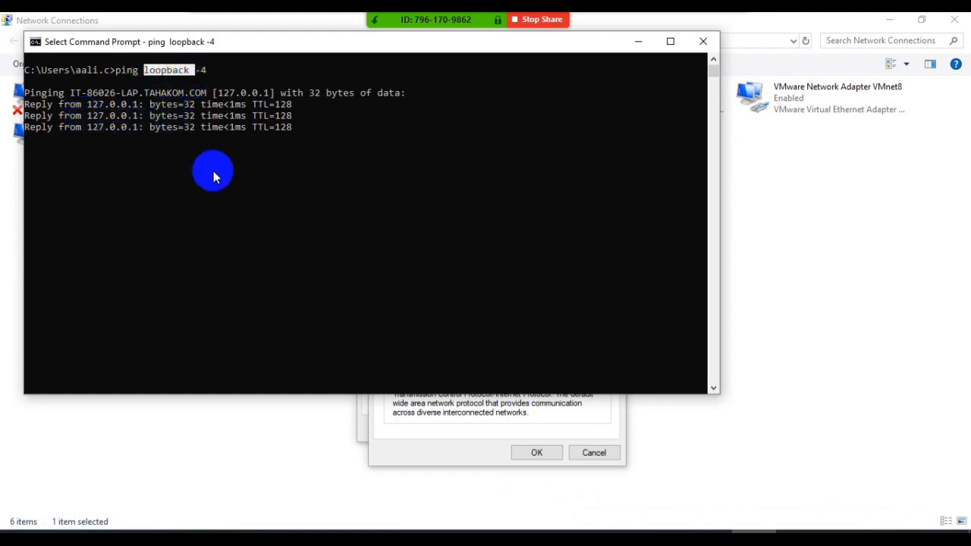
- Run "ping localhost -4" by editing the recalled loopback command, and select the word localhost in it
{"action": "key", "text": "Return"}
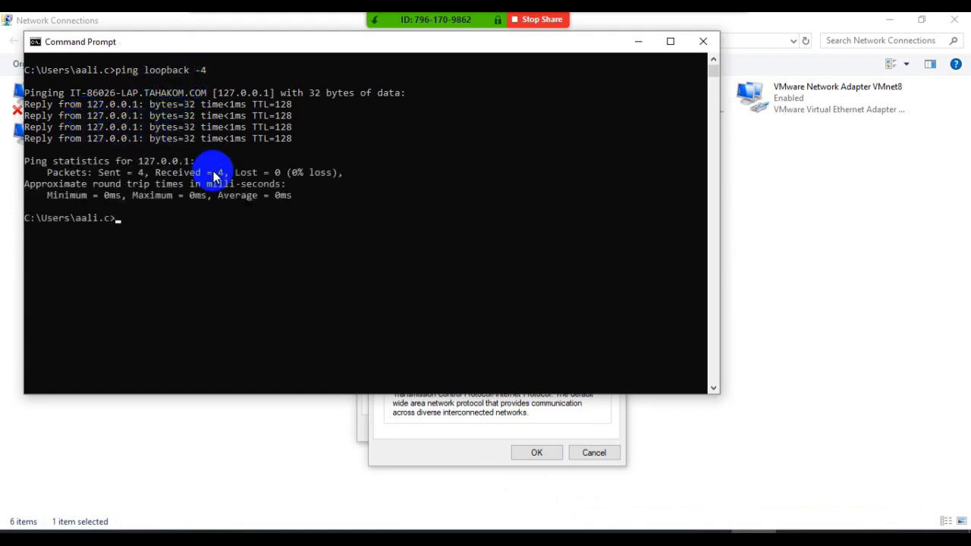
{"action": "key", "text": "Up"}
{"action": "key", "text": "BackSpace"}
{"action": "key", "text": "BackSpace"}
{"action": "key", "text": "BackSpace"}
{"action": "key", "text": "BackSpace"}
{"action": "key", "text": "BackSpace"}
{"action": "key", "text": "BackSpace"}
{"action": "key", "text": "BackSpace"}
{"action": "key", "text": "BackSpace"}
{"action": "key", "text": "BackSpace"}
{"action": "type", "text": "calhost 0"}
{"action": "key", "text": "BackSpace"}
{"action": "type", "text": "-4"}
{"action": "key", "text": "Return"}
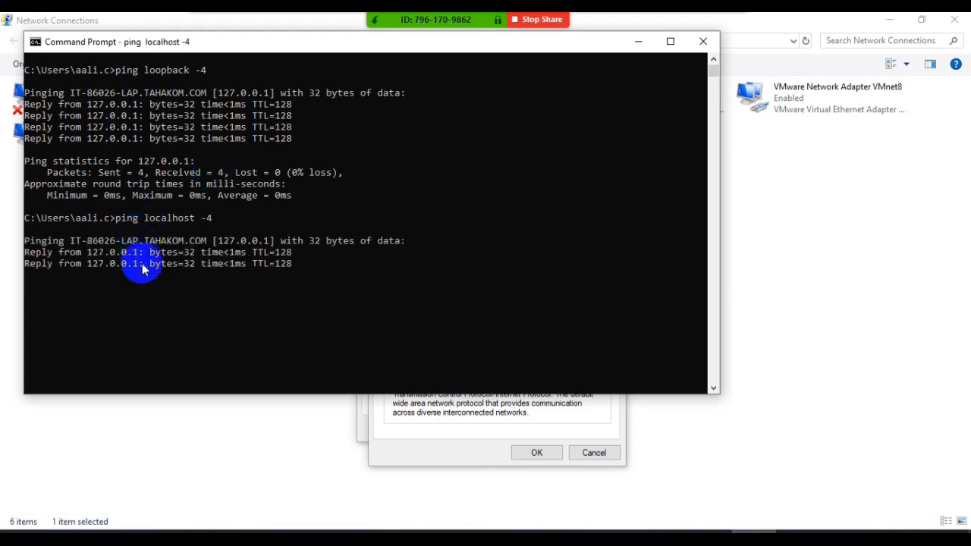
{"action": "left_click_drag", "start_coordinate": [195, 219], "coordinate": [139, 220]}
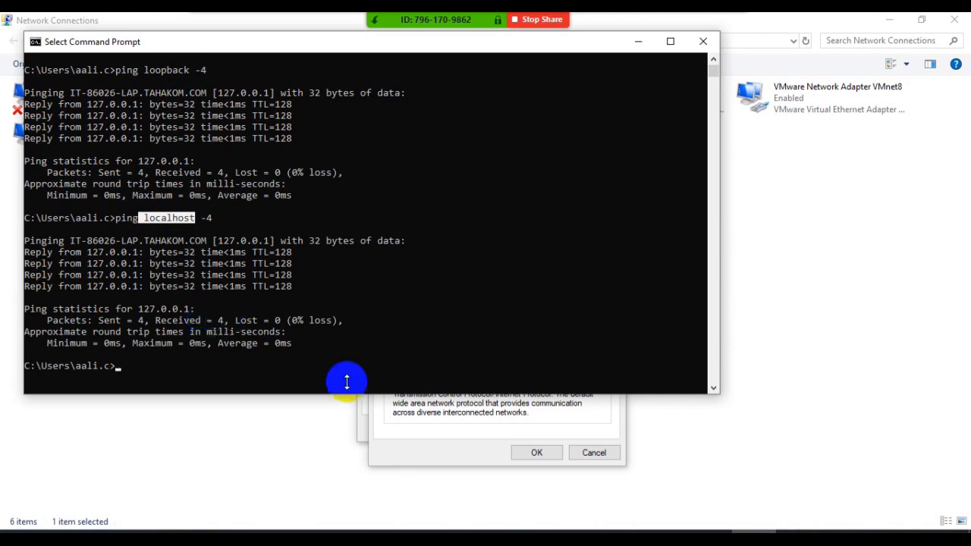
- Open the Loopback adapter's IPv4 properties, and switch to the IPv4 Addressing.pdf notes in Acrobat Reader
{"action": "left_click", "coordinate": [425, 430]}
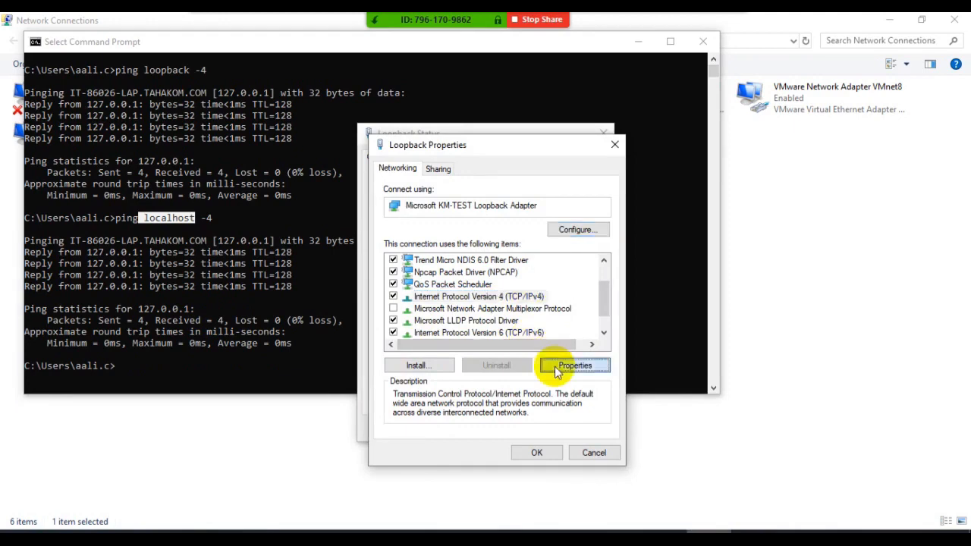
{"action": "left_click", "coordinate": [562, 365]}
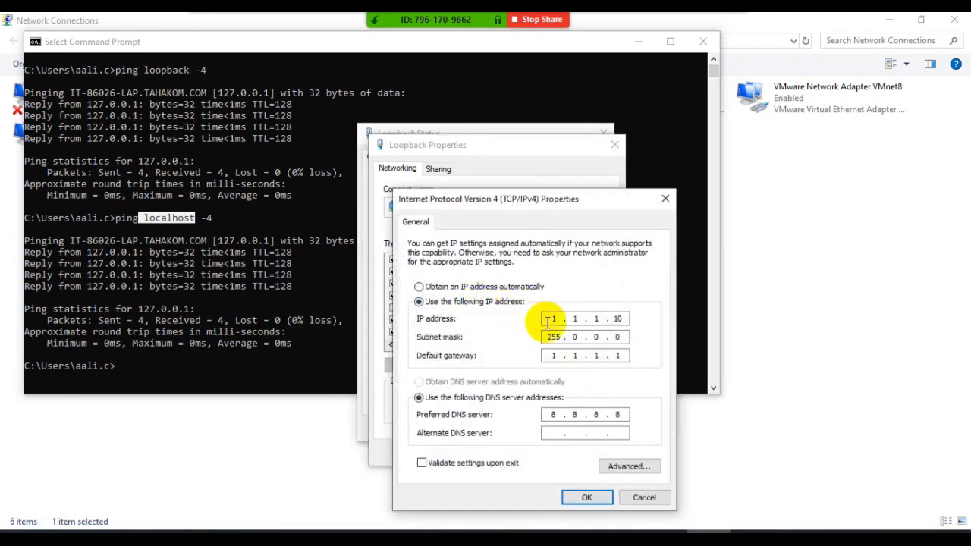
{"action": "left_click", "coordinate": [396, 538]}
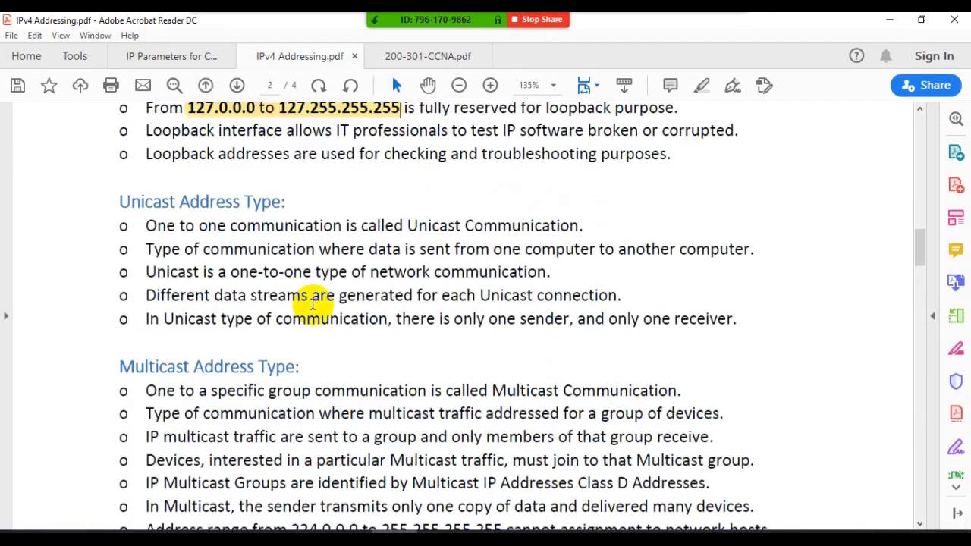
- Examine the notes on loopback, unicast, multicast and broadcast addresses, subnet masks and the network mask
{"action": "scroll", "coordinate": [243, 256], "scroll_direction": "down", "scroll_amount": 4}
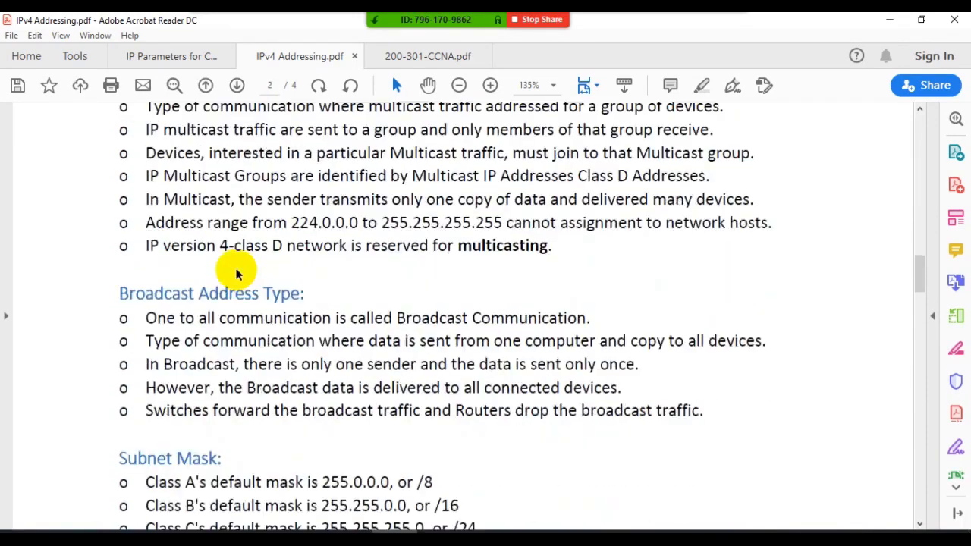
{"action": "scroll", "coordinate": [257, 276], "scroll_direction": "down", "scroll_amount": 4}
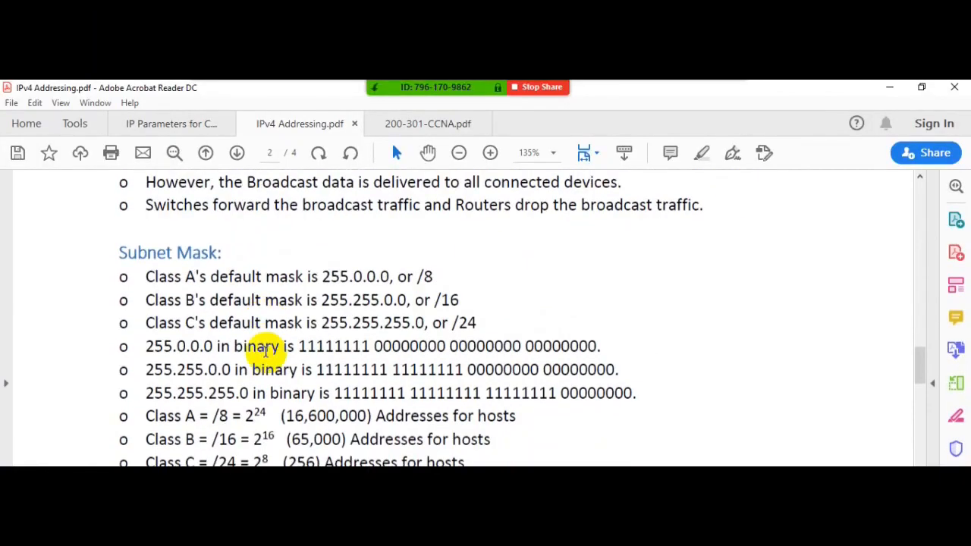
{"action": "scroll", "coordinate": [266, 351], "scroll_direction": "down", "scroll_amount": 1}
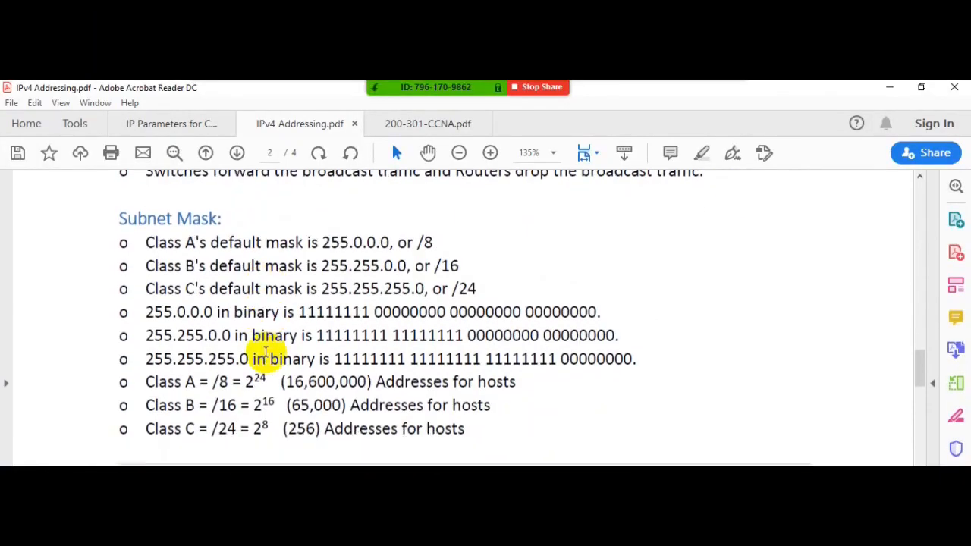
{"action": "scroll", "coordinate": [266, 354], "scroll_direction": "down", "scroll_amount": 10}
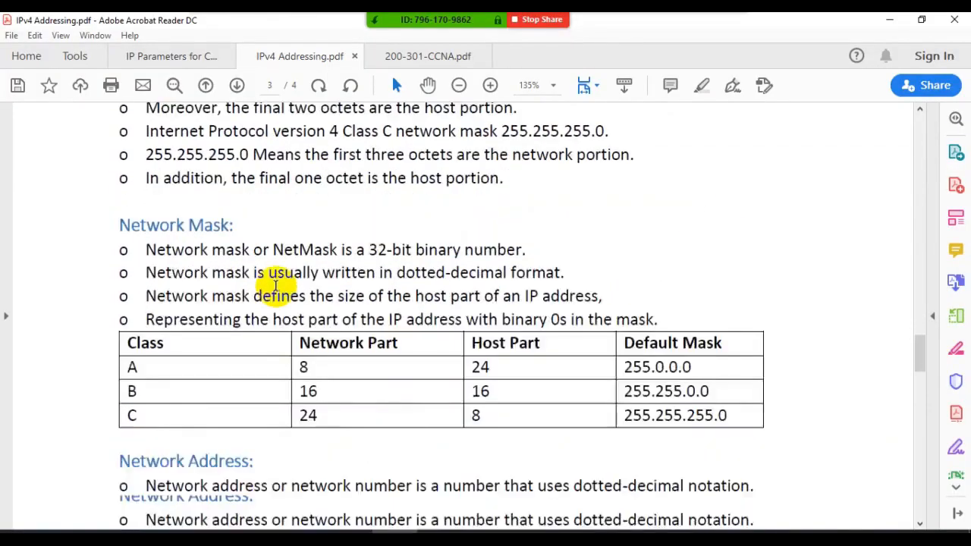
{"action": "scroll", "coordinate": [275, 285], "scroll_direction": "down", "scroll_amount": 8}
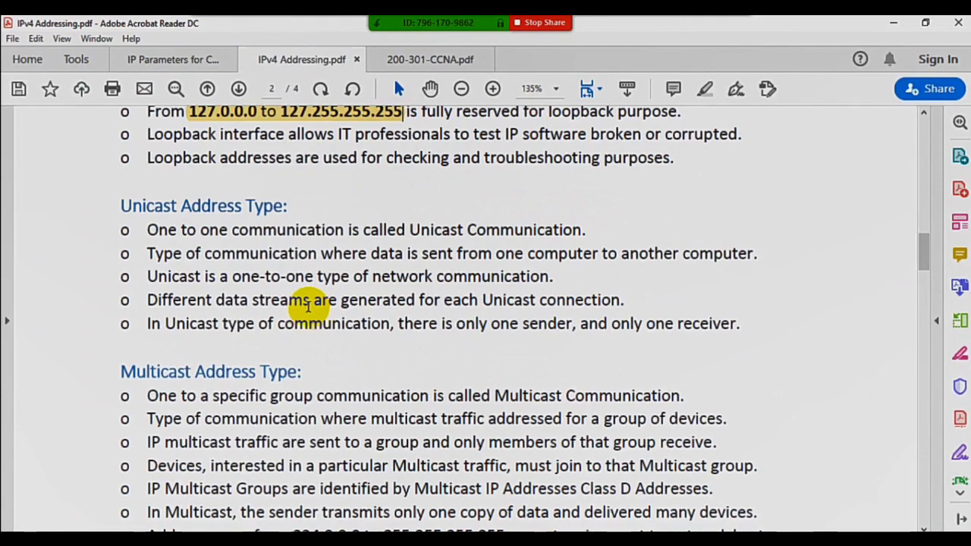
{"action": "scroll", "coordinate": [308, 304], "scroll_direction": "down", "scroll_amount": 10}
{"action": "scroll", "coordinate": [286, 286], "scroll_direction": "up", "scroll_amount": 5}
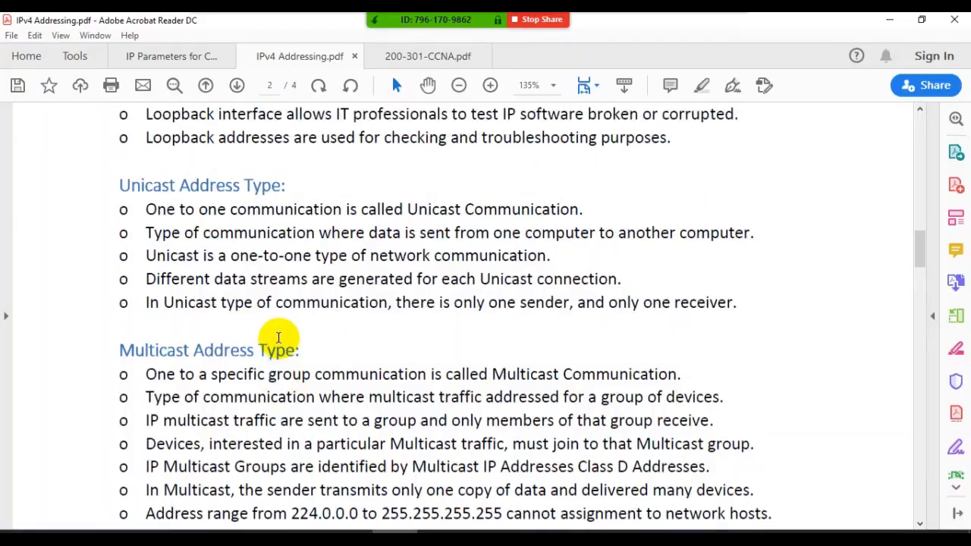
{"action": "scroll", "coordinate": [281, 311], "scroll_direction": "up", "scroll_amount": 3}
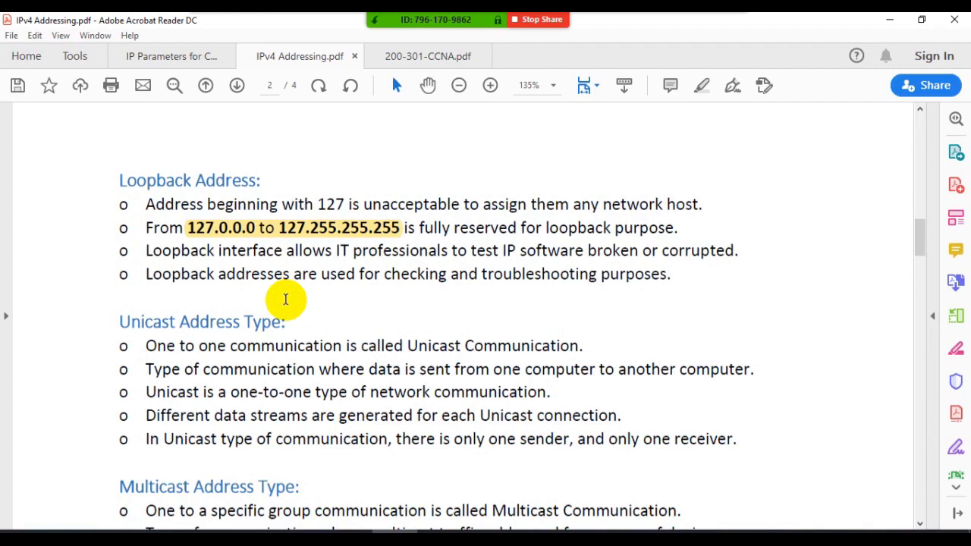
{"action": "scroll", "coordinate": [285, 300], "scroll_direction": "down", "scroll_amount": 3}
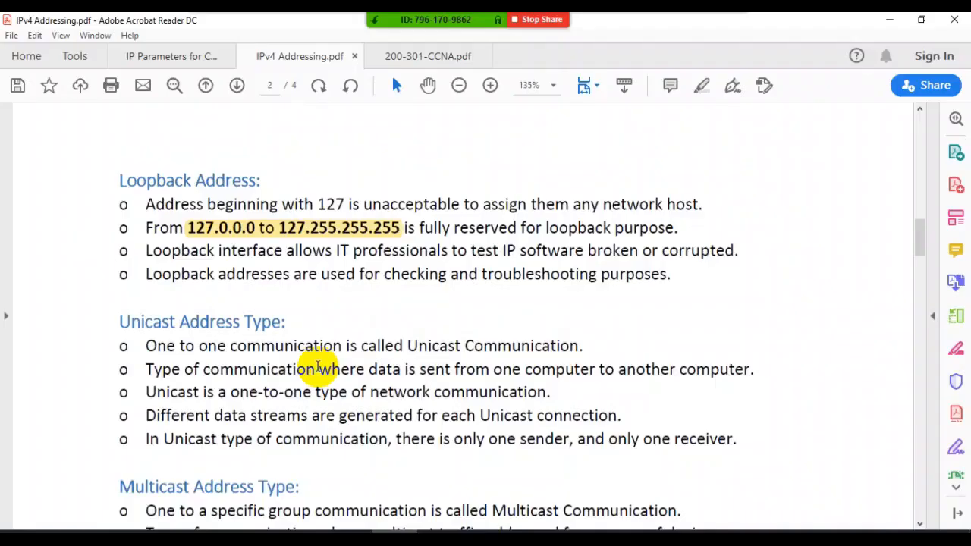
{"action": "scroll", "coordinate": [317, 368], "scroll_direction": "down", "scroll_amount": 2}
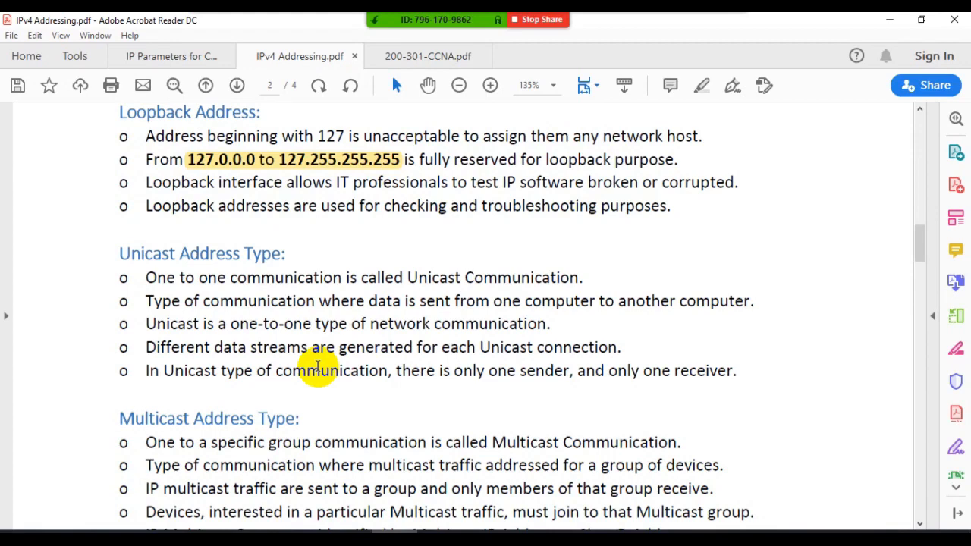
{"action": "scroll", "coordinate": [317, 366], "scroll_direction": "down", "scroll_amount": 5}
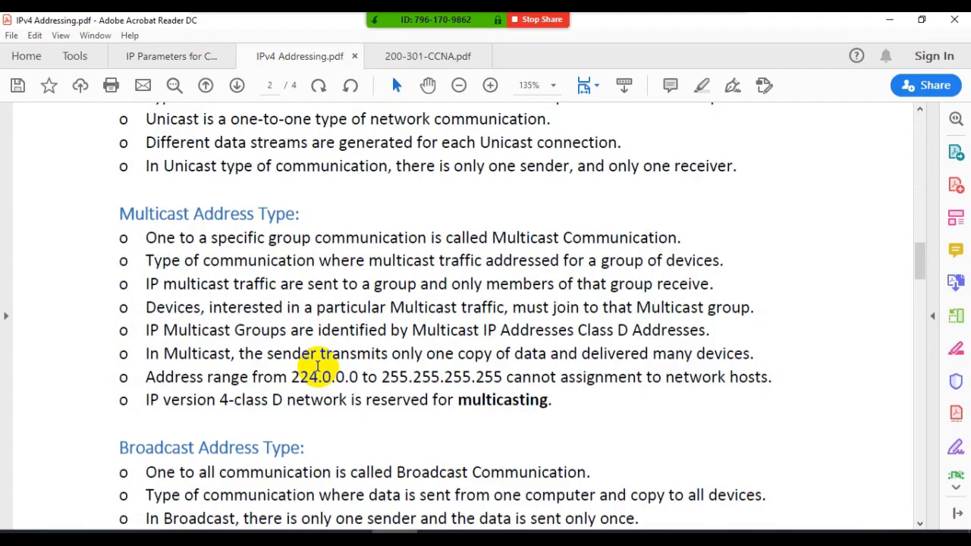
- Compare the Multicast Address Type section with the class range table on page 1 of the notes
{"action": "scroll", "coordinate": [319, 366], "scroll_direction": "up", "scroll_amount": 10}
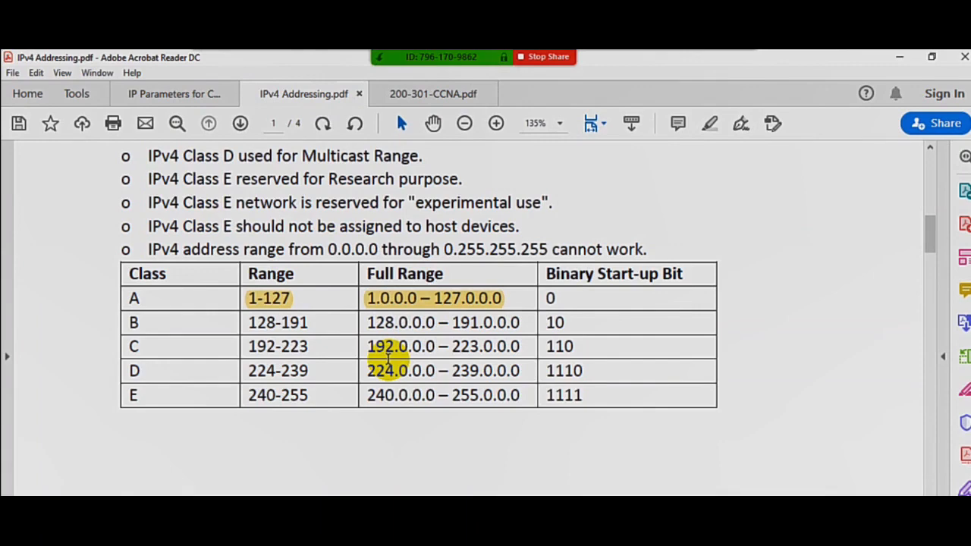
{"action": "scroll", "coordinate": [389, 357], "scroll_direction": "down", "scroll_amount": 8}
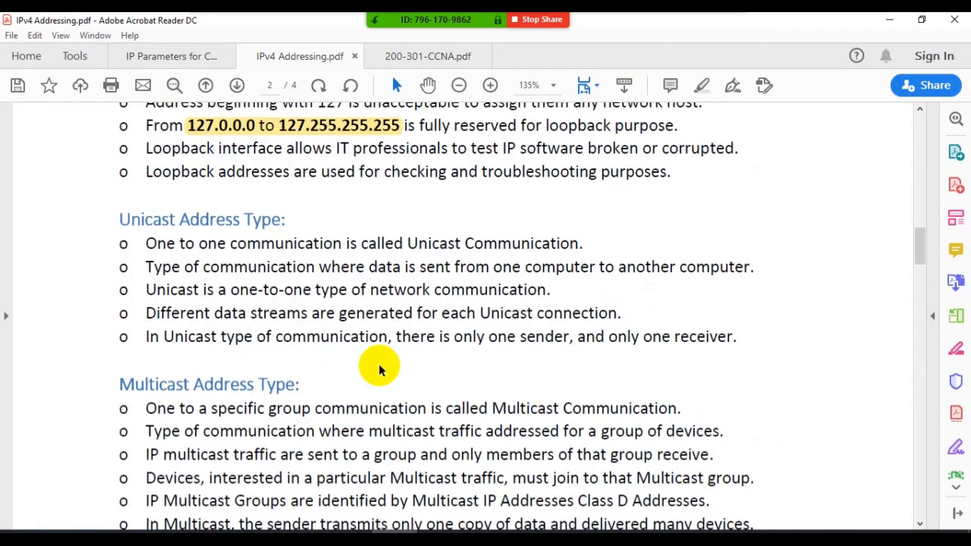
{"action": "scroll", "coordinate": [290, 314], "scroll_direction": "down", "scroll_amount": 3}
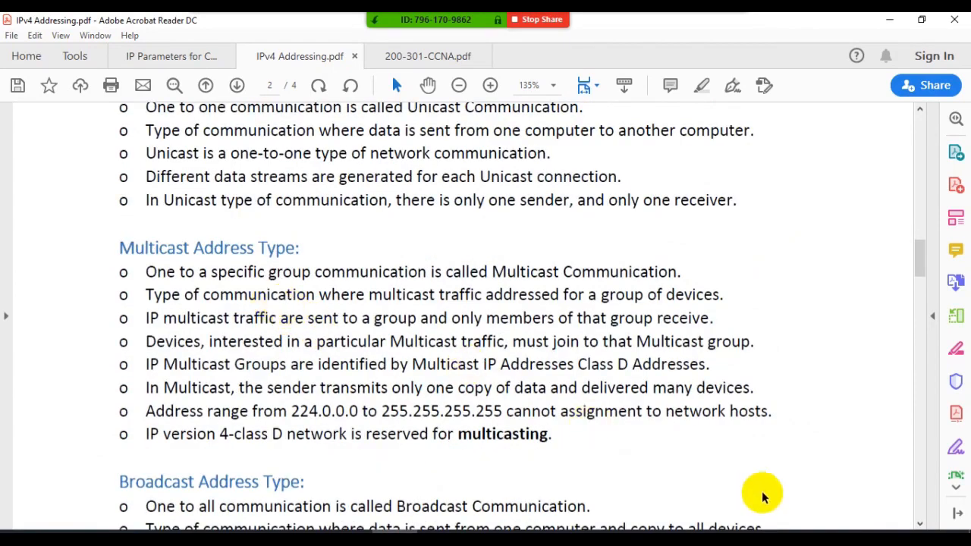
{"action": "left_click", "coordinate": [711, 537]}
{"action": "left_click", "coordinate": [245, 289]}
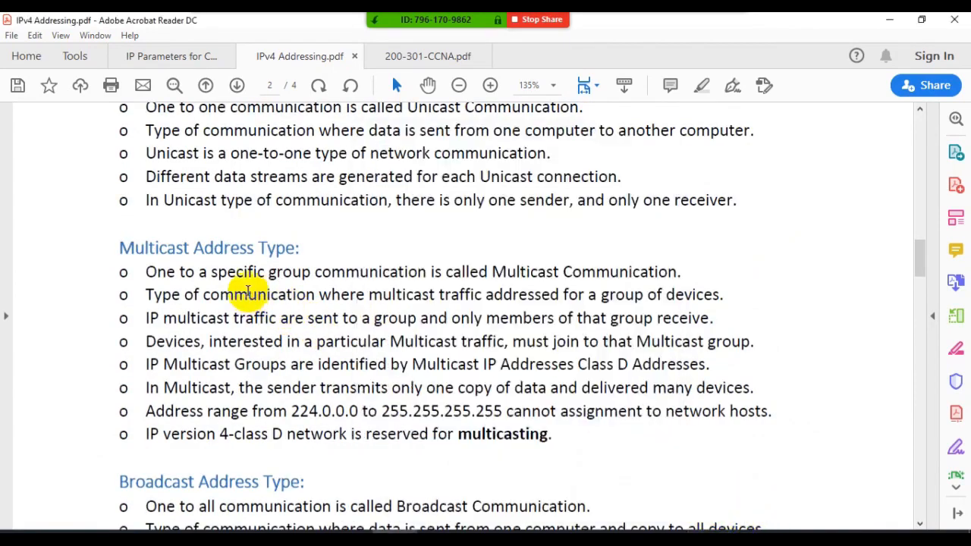
{"action": "scroll", "coordinate": [258, 288], "scroll_direction": "up", "scroll_amount": 10}
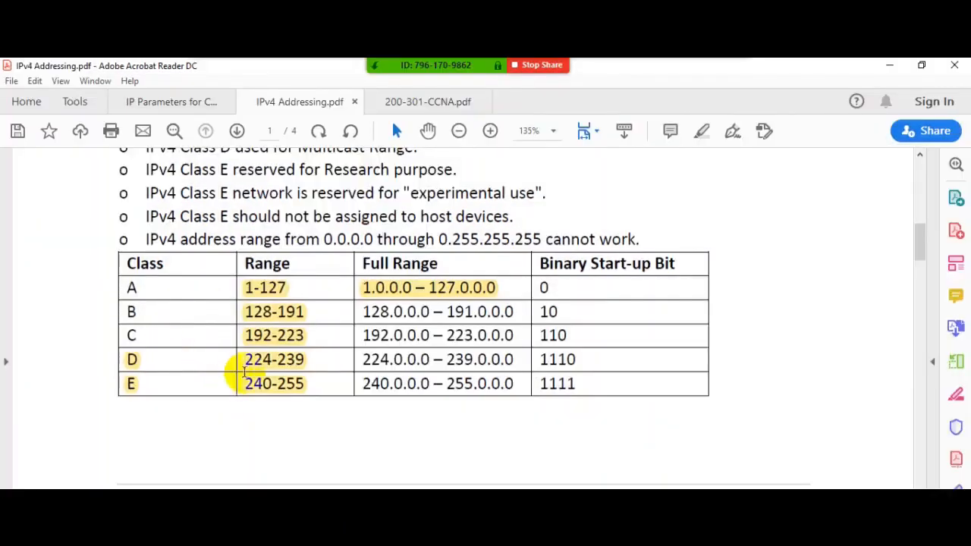
- Switch to the Loopback adapter's IPv4 properties, clear the static address and enter 223 as the IP address's first octet
{"action": "left_click", "coordinate": [711, 538]}
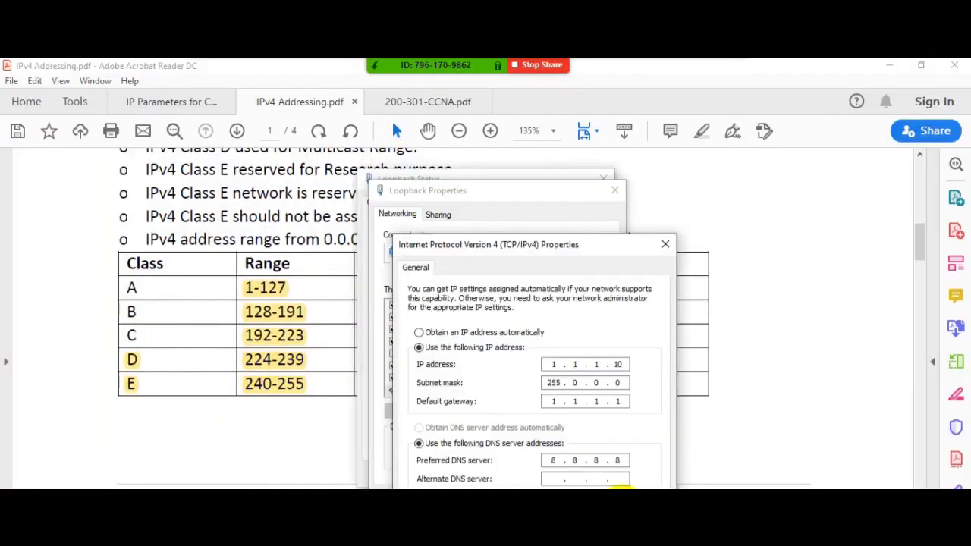
{"action": "left_click", "coordinate": [472, 333]}
{"action": "left_click", "coordinate": [474, 351]}
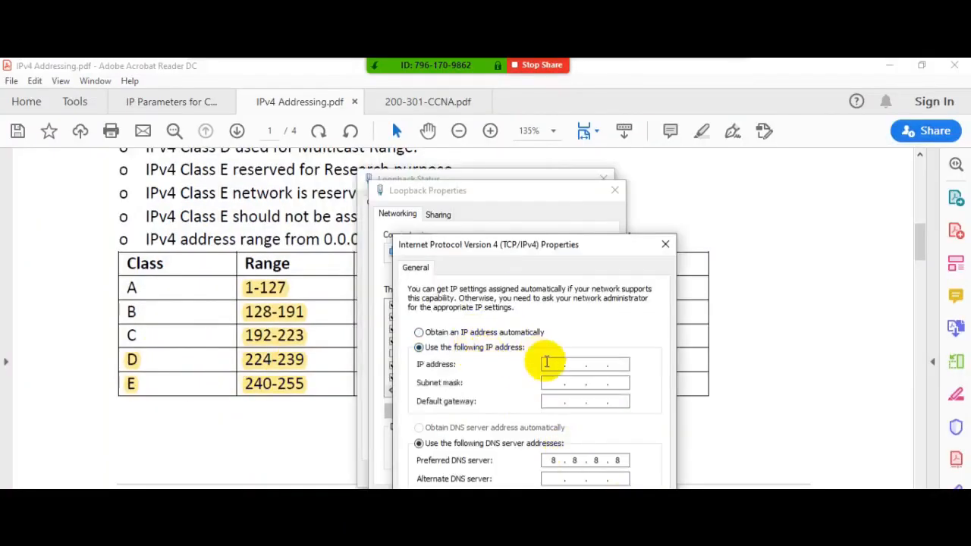
{"action": "left_click", "coordinate": [552, 365]}
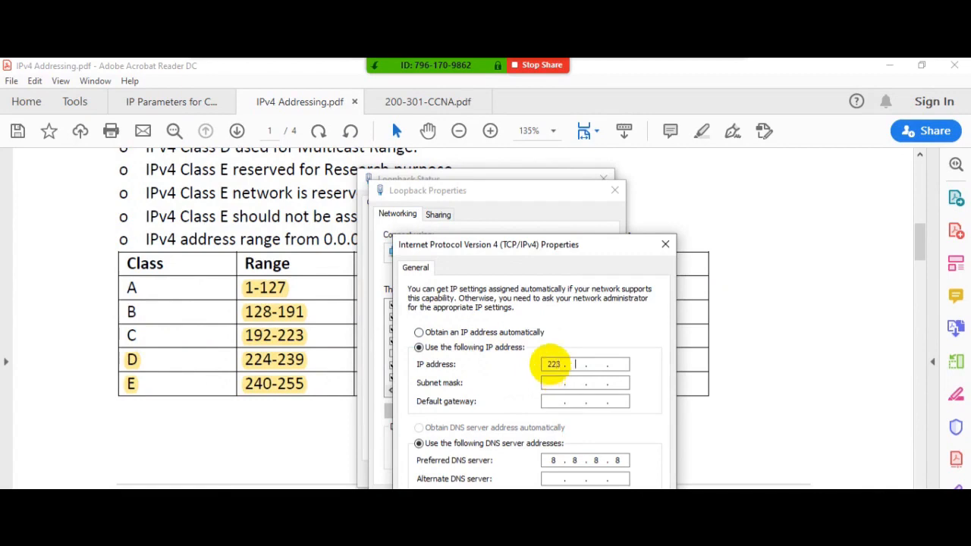
{"action": "type", "text": "223"}
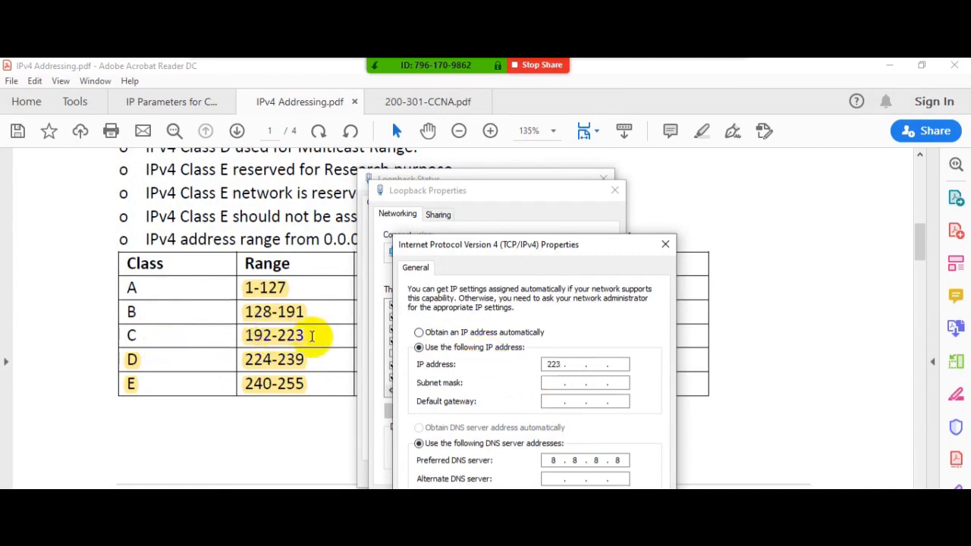
- Try to change the first octet of the IP address to 224
{"action": "double_click", "coordinate": [562, 364]}
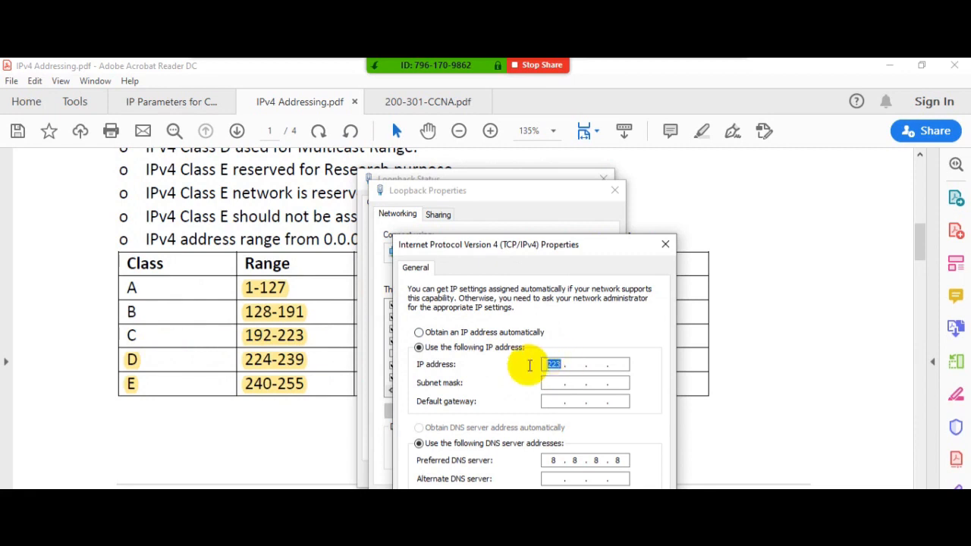
{"action": "type", "text": "224"}
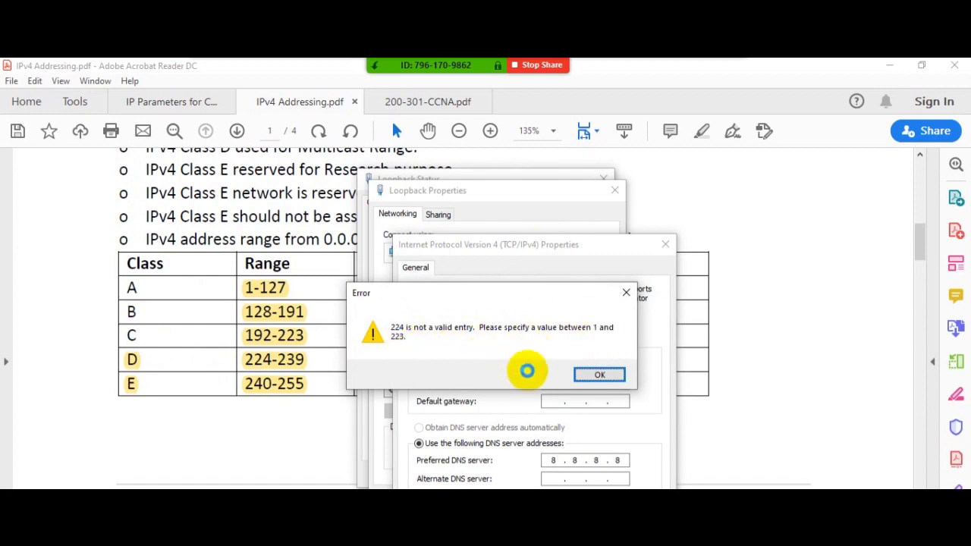
{"action": "left_click", "coordinate": [587, 376]}
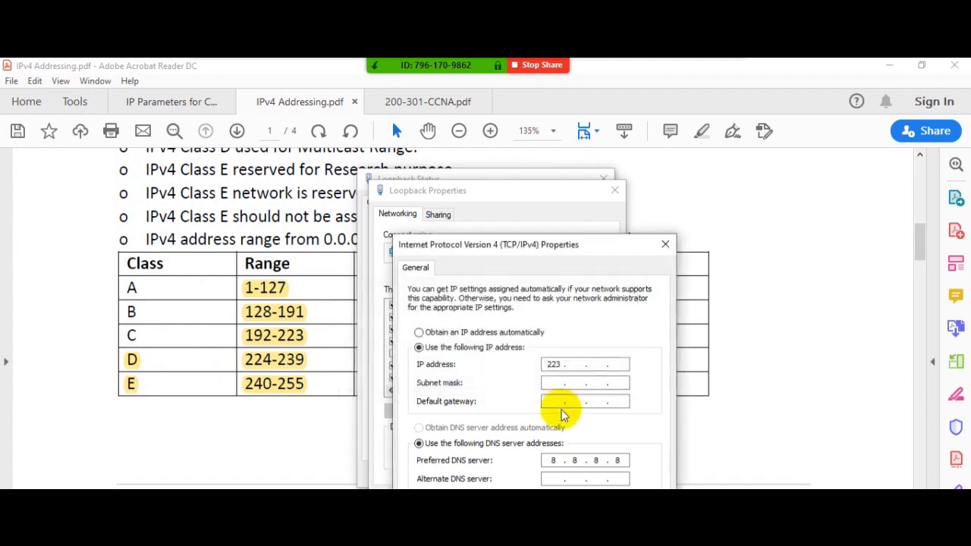
- Set the second octet of the IP address to 224 and the third octet to 255
{"action": "left_click", "coordinate": [578, 364]}
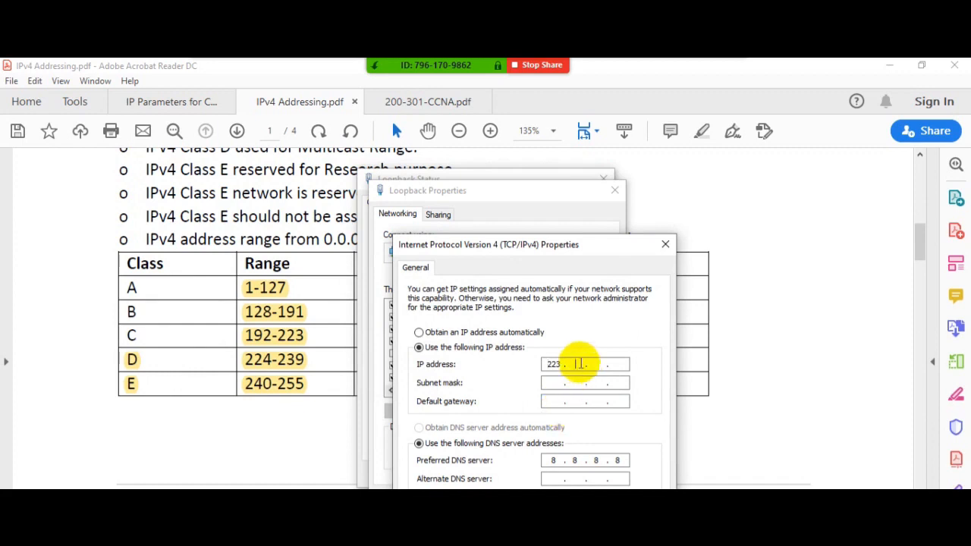
{"action": "type", "text": "224 . 255"}
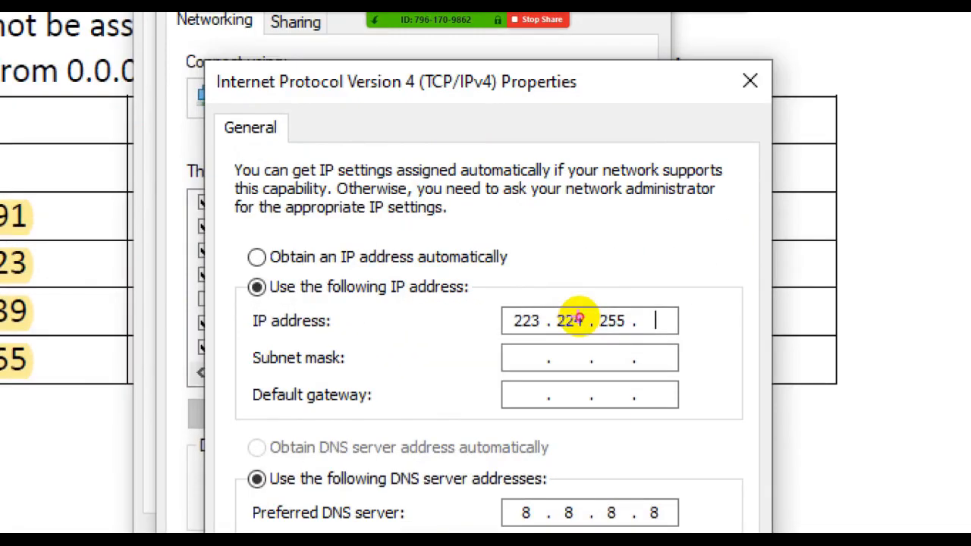
- Annotate the magnified IP address freehand with 223 and 127 for the first octet and 0 to 255 for the others, and exit the annotation
{"action": "left_click_drag", "start_coordinate": [522, 207], "coordinate": [516, 300]}
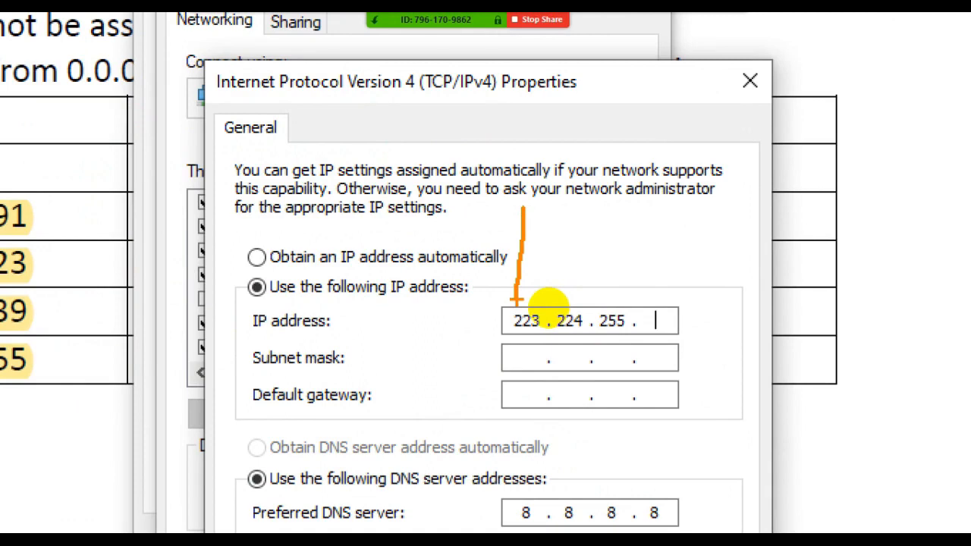
{"action": "mouse_move", "coordinate": [560, 202]}
{"action": "left_mouse_down"}
{"action": "mouse_move", "coordinate": [553, 262]}
{"action": "mouse_move", "coordinate": [602, 245]}
{"action": "mouse_move", "coordinate": [552, 273]}
{"action": "left_mouse_up"}
{"action": "mouse_move", "coordinate": [602, 229]}
{"action": "left_mouse_down"}
{"action": "mouse_move", "coordinate": [711, 229]}
{"action": "mouse_move", "coordinate": [714, 252]}
{"action": "left_mouse_up"}
{"action": "mouse_move", "coordinate": [715, 214]}
{"action": "left_mouse_down"}
{"action": "mouse_move", "coordinate": [738, 213]}
{"action": "mouse_move", "coordinate": [741, 243]}
{"action": "mouse_move", "coordinate": [766, 245]}
{"action": "left_mouse_up"}
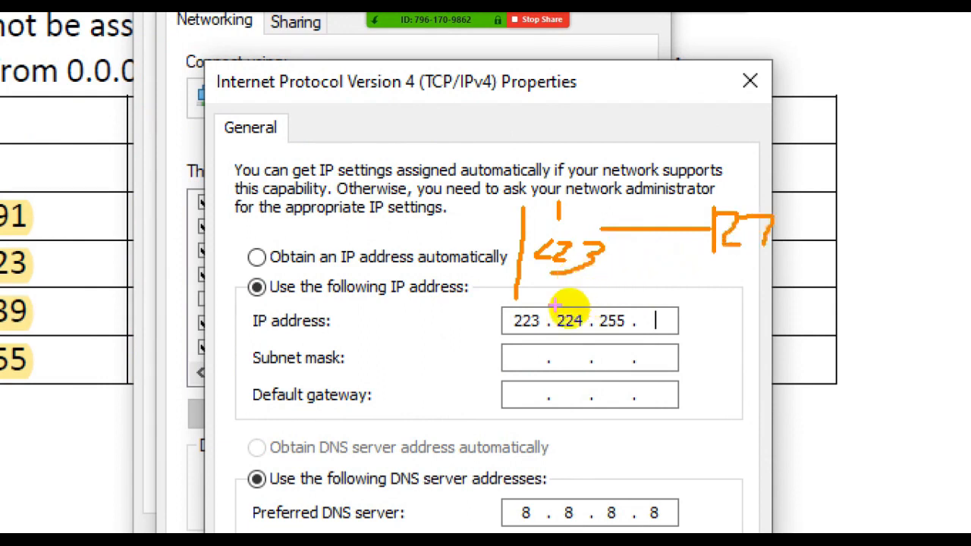
{"action": "left_click_drag", "start_coordinate": [581, 347], "coordinate": [584, 370]}
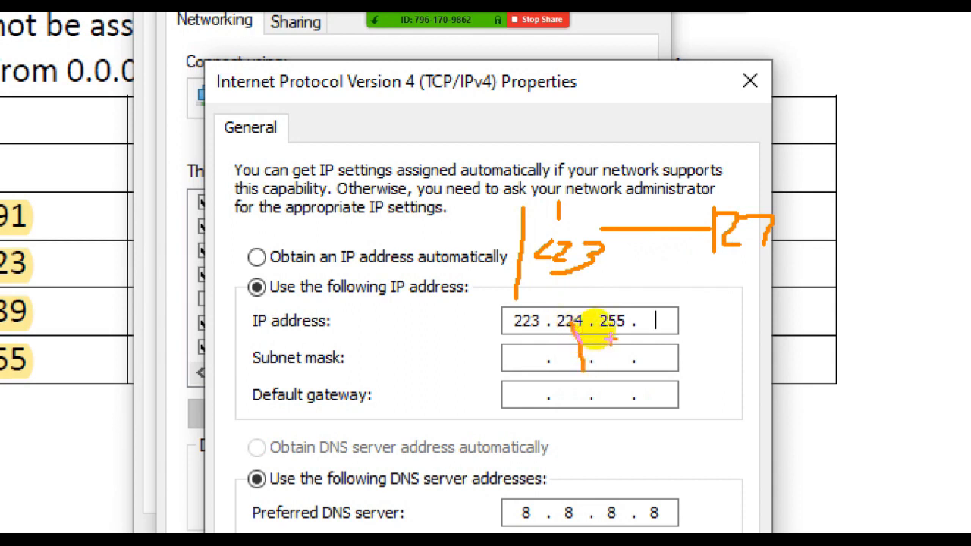
{"action": "left_click_drag", "start_coordinate": [613, 327], "coordinate": [612, 364]}
{"action": "mouse_move", "coordinate": [649, 330]}
{"action": "left_mouse_down"}
{"action": "mouse_move", "coordinate": [644, 354]}
{"action": "mouse_move", "coordinate": [704, 381]}
{"action": "mouse_move", "coordinate": [718, 431]}
{"action": "mouse_move", "coordinate": [703, 463]}
{"action": "mouse_move", "coordinate": [728, 468]}
{"action": "mouse_move", "coordinate": [743, 458]}
{"action": "mouse_move", "coordinate": [716, 474]}
{"action": "mouse_move", "coordinate": [765, 455]}
{"action": "mouse_move", "coordinate": [717, 482]}
{"action": "left_mouse_up"}
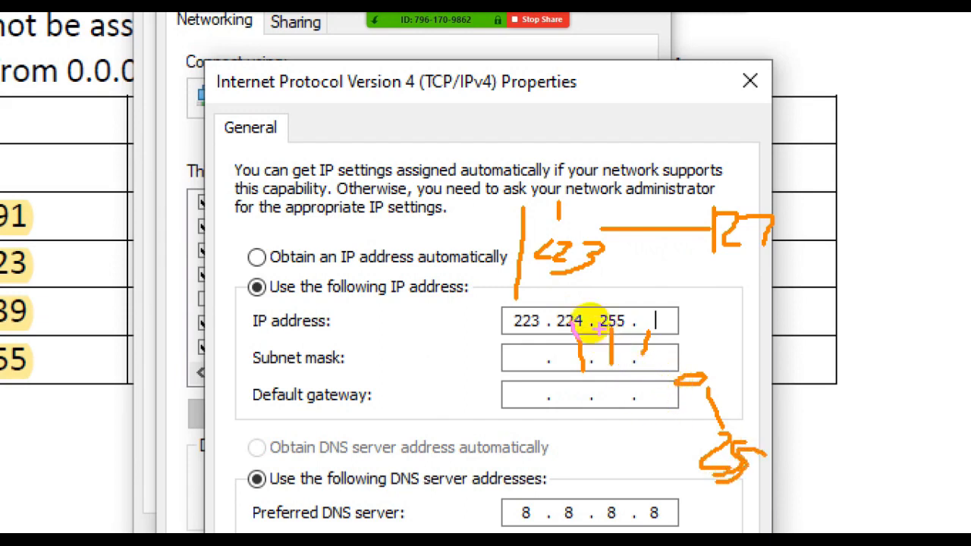
{"action": "key", "text": "Escape"}
- Set the fourth octet of the IP address to 255 and change the second octet to 255
{"action": "type", "text": "255"}
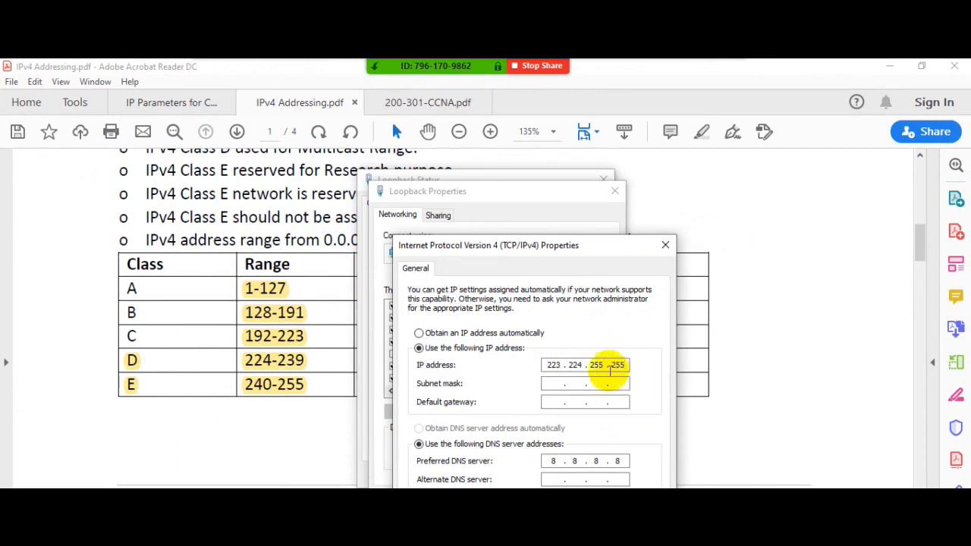
{"action": "left_click", "coordinate": [573, 365]}
{"action": "double_click", "coordinate": [573, 365]}
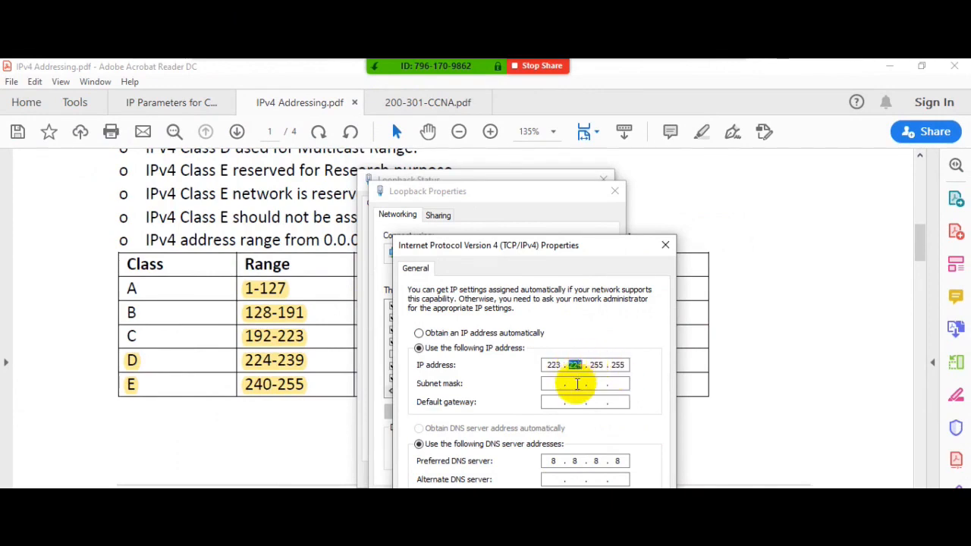
{"action": "type", "text": "255"}
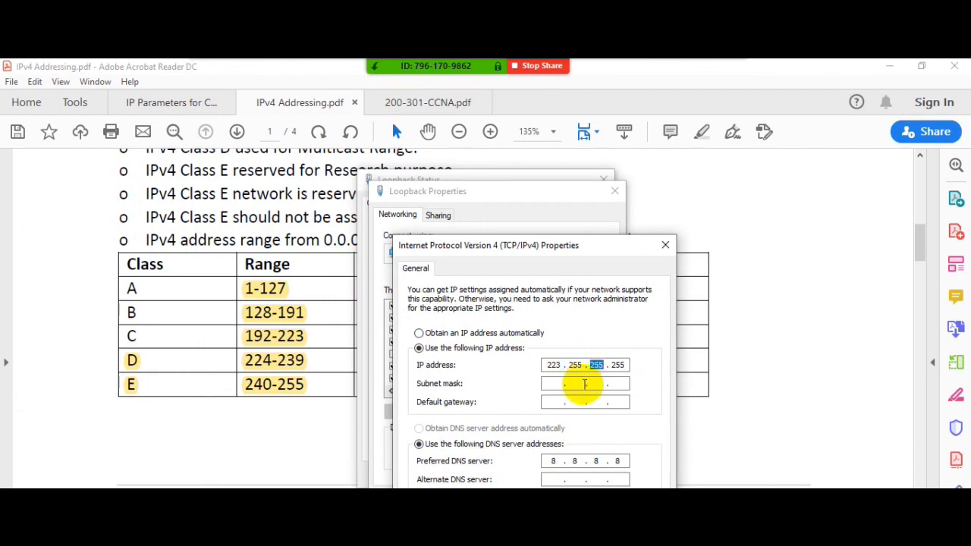
- Try to set the first octet of the 223.255.255.255 IP address to 224
{"action": "left_click_drag", "start_coordinate": [562, 365], "coordinate": [536, 369]}
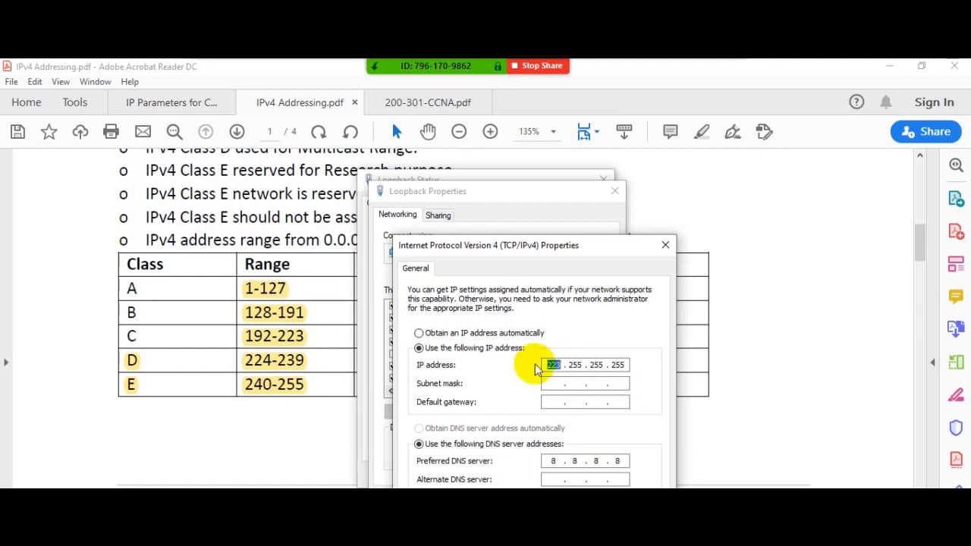
{"action": "type", "text": "224"}
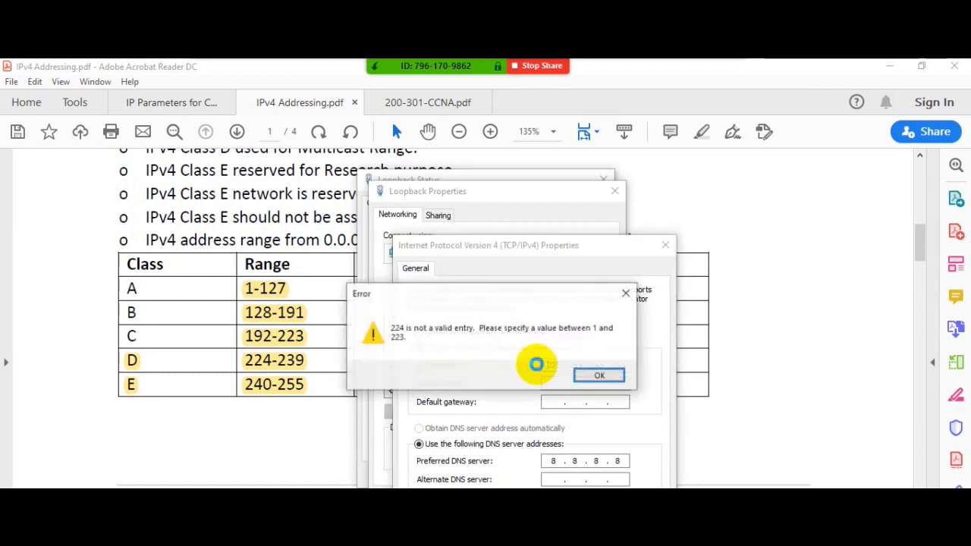
{"action": "left_click", "coordinate": [600, 377]}
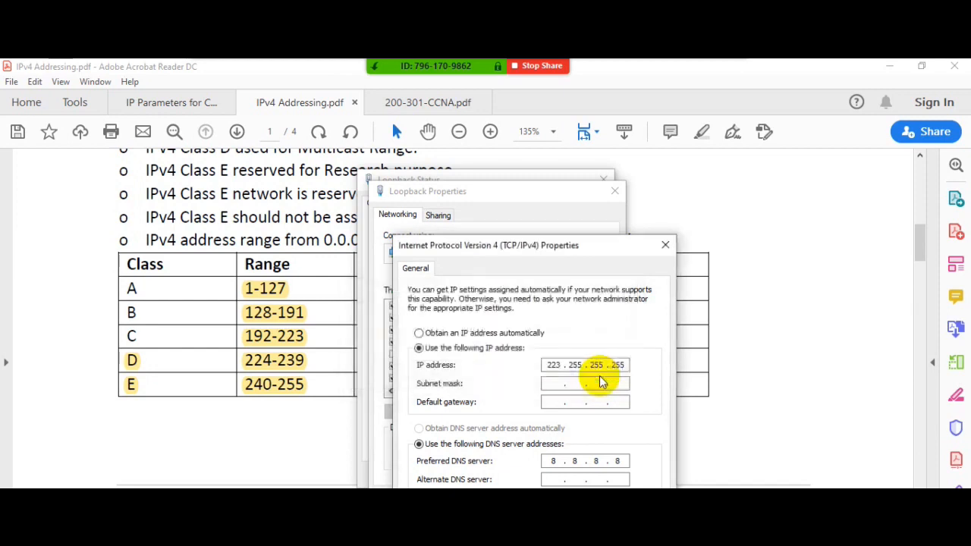
- Try to set the first octet of the IP address to the reserved loopback value 127
{"action": "left_click", "coordinate": [544, 365]}
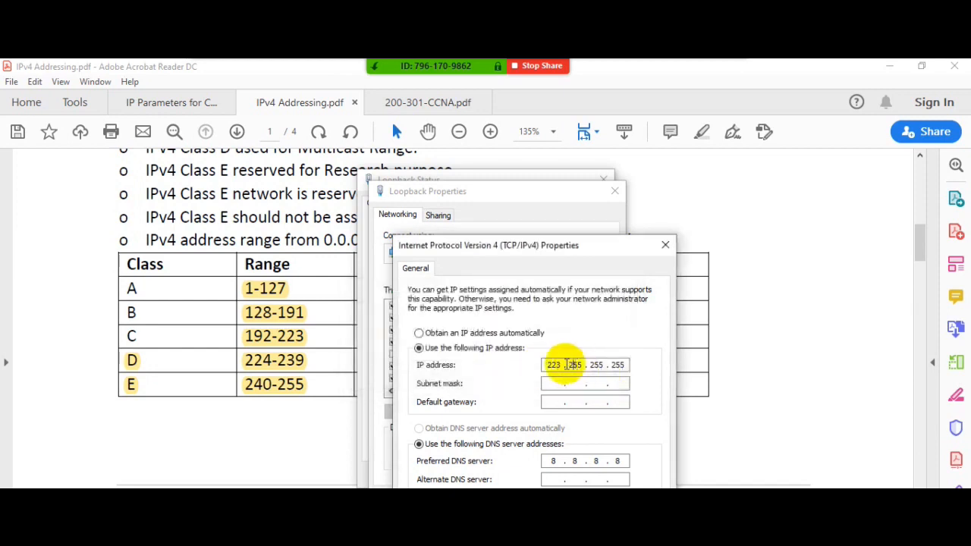
{"action": "double_click", "coordinate": [554, 365]}
{"action": "type", "text": "127"}
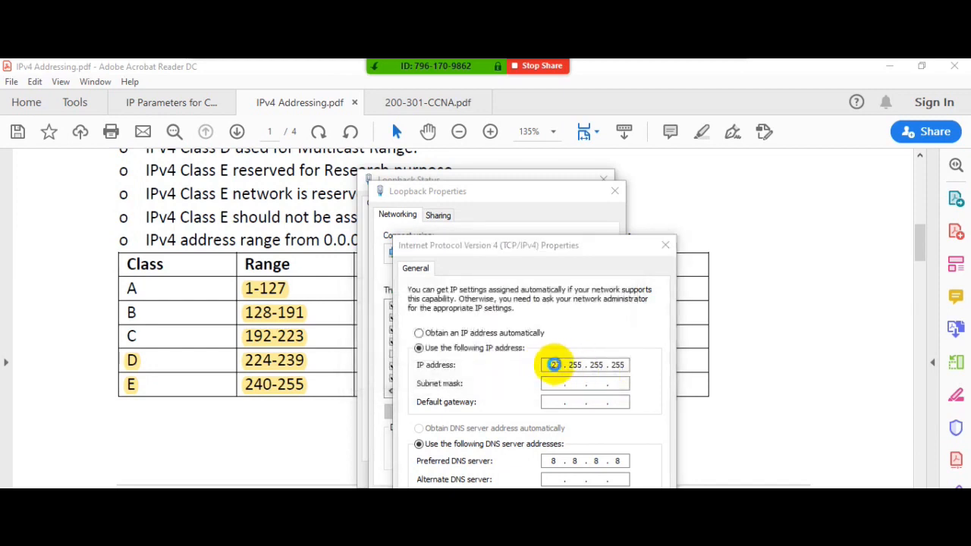
{"action": "left_click", "coordinate": [599, 378]}
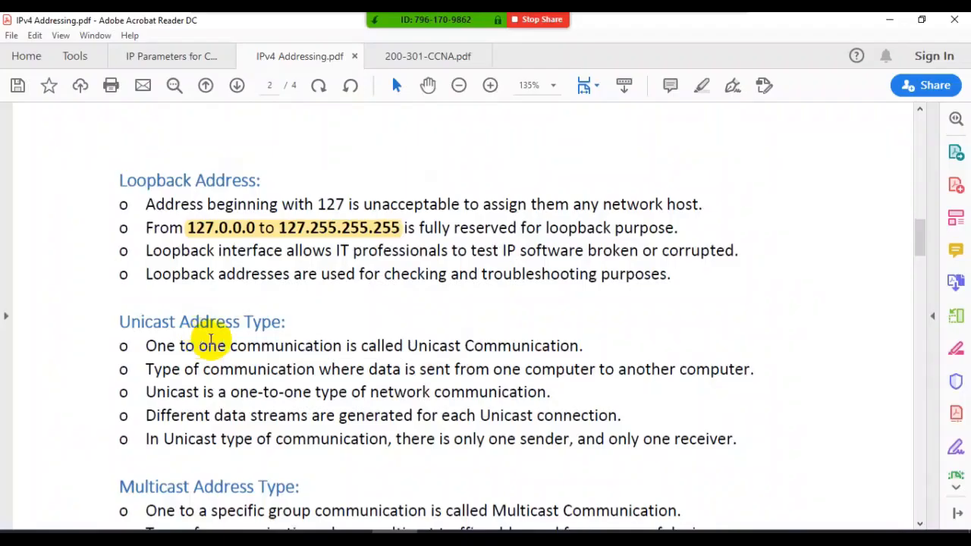
- Review the Unicast and Multicast Address Type sections on page 2 of the IPv4 Addressing notes
{"action": "right_click", "coordinate": [280, 536]}
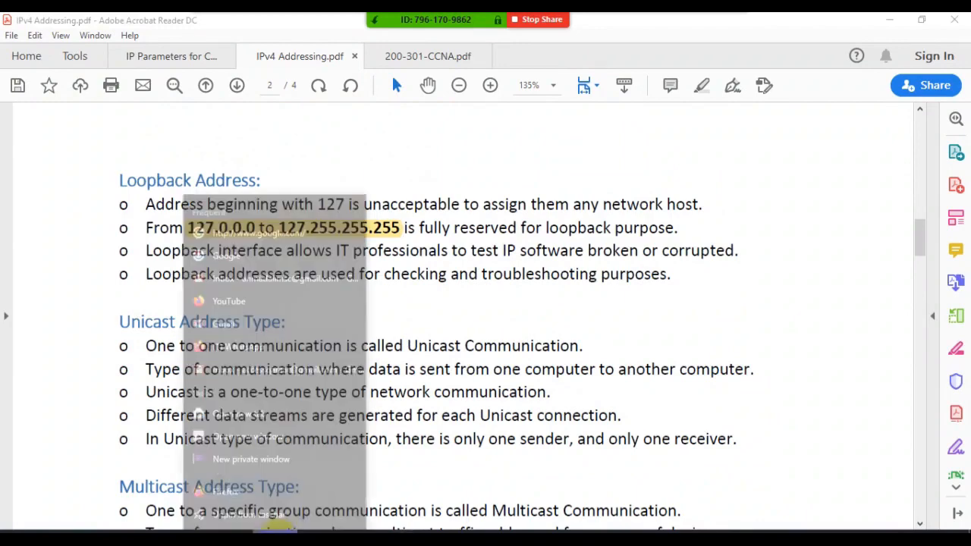
{"action": "left_click", "coordinate": [269, 515]}
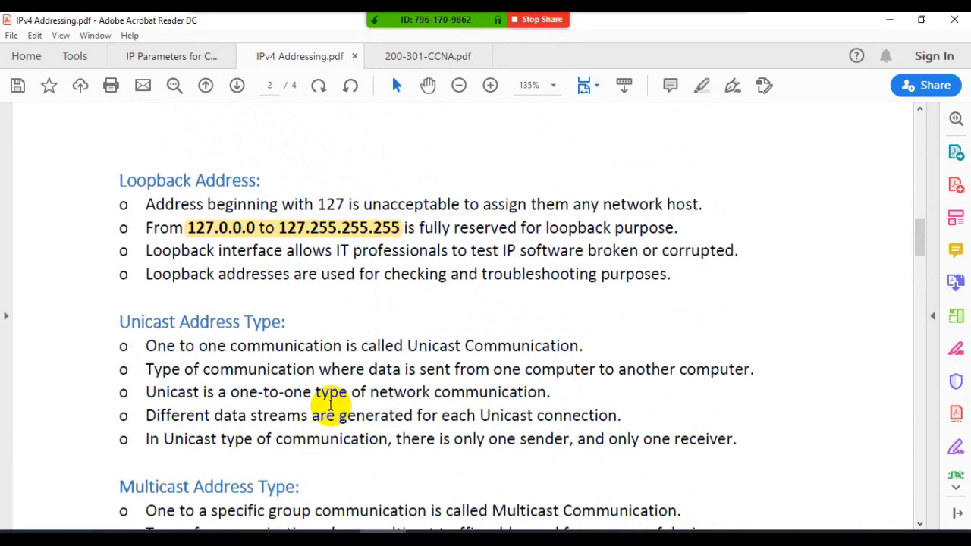
{"action": "scroll", "coordinate": [330, 404], "scroll_direction": "down", "scroll_amount": 3}
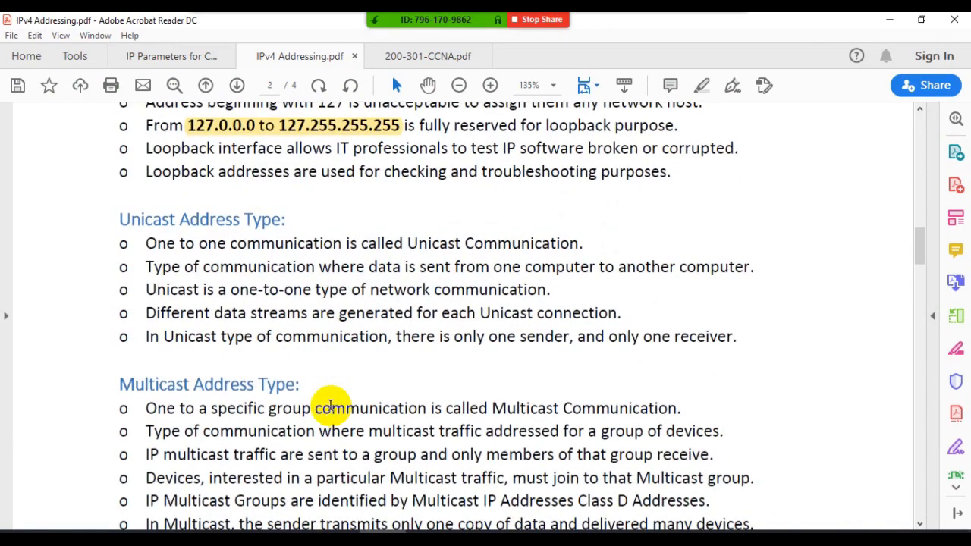
{"action": "scroll", "coordinate": [330, 405], "scroll_direction": "down", "scroll_amount": 3}
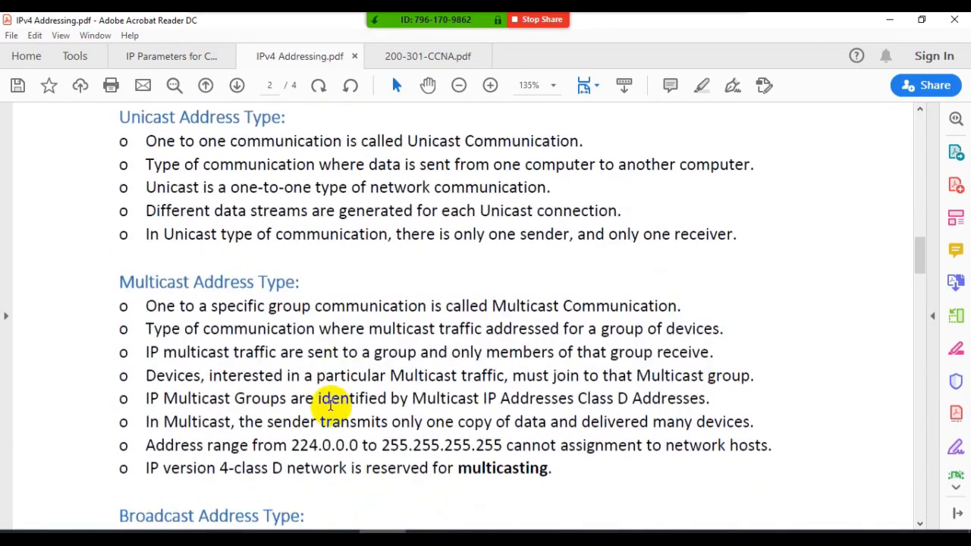
- Switch to the Command Prompt, clear its output with cls and list the ARP table with arp -a
{"action": "left_click", "coordinate": [737, 525]}
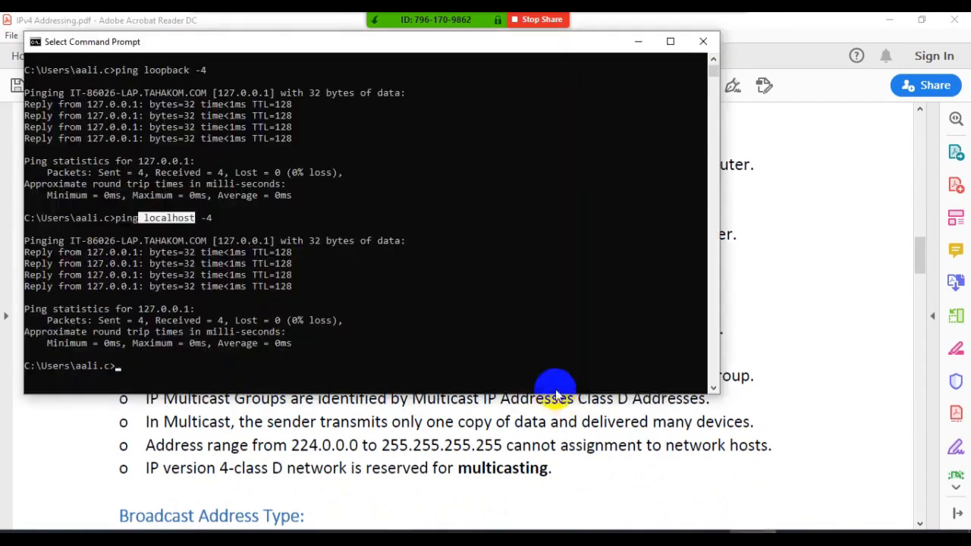
{"action": "key", "text": "Return"}
{"action": "type", "text": "cls"}
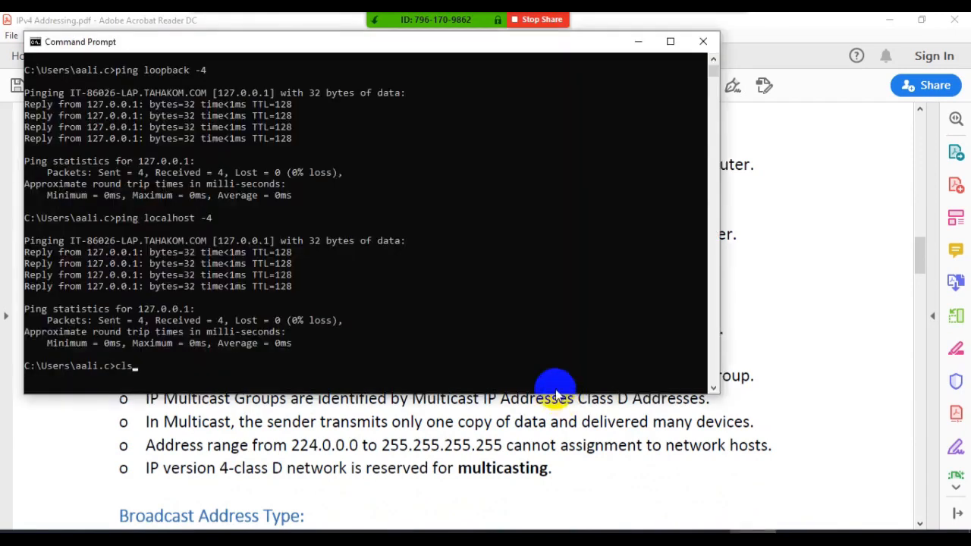
{"action": "key", "text": "Return"}
{"action": "key", "text": "Return"}
{"action": "type", "text": "arp -a"}
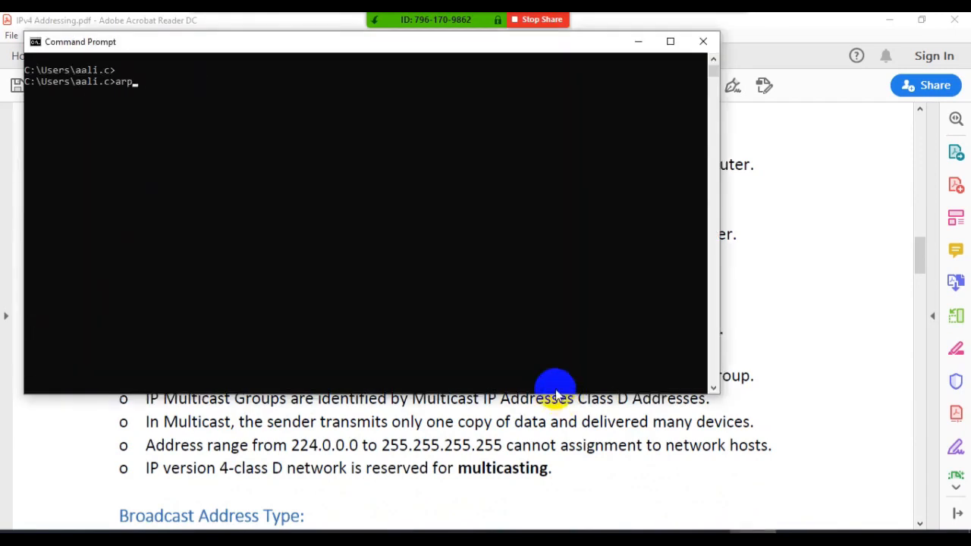
{"action": "key", "text": "Return"}
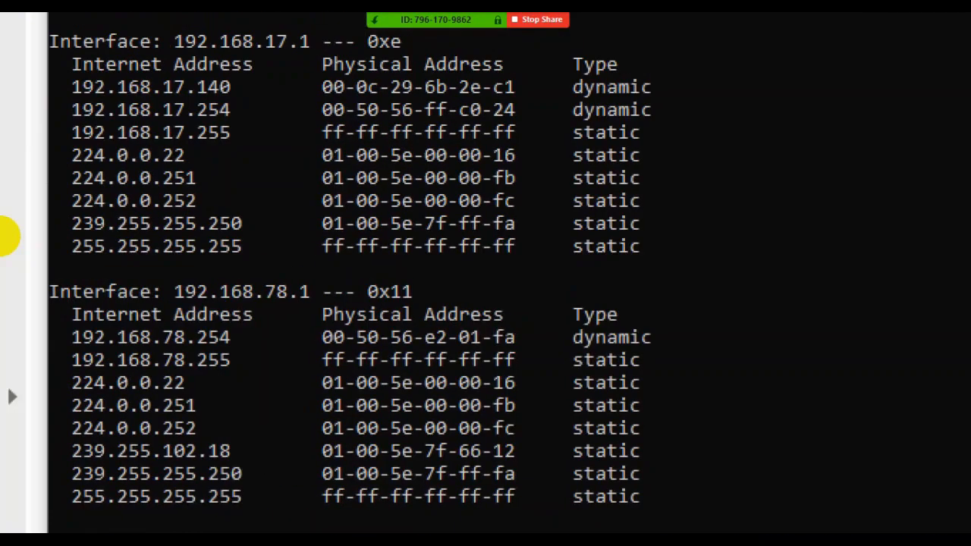
- Circle and link the multicast IP addresses and their physical addresses for interface 192.168.17.1 in the magnified ARP output, and exit the annotation
{"action": "mouse_move", "coordinate": [57, 160]}
{"action": "left_mouse_down"}
{"action": "mouse_move", "coordinate": [56, 237]}
{"action": "mouse_move", "coordinate": [256, 249]}
{"action": "mouse_move", "coordinate": [250, 207]}
{"action": "mouse_move", "coordinate": [216, 170]}
{"action": "mouse_move", "coordinate": [60, 162]}
{"action": "left_mouse_up"}
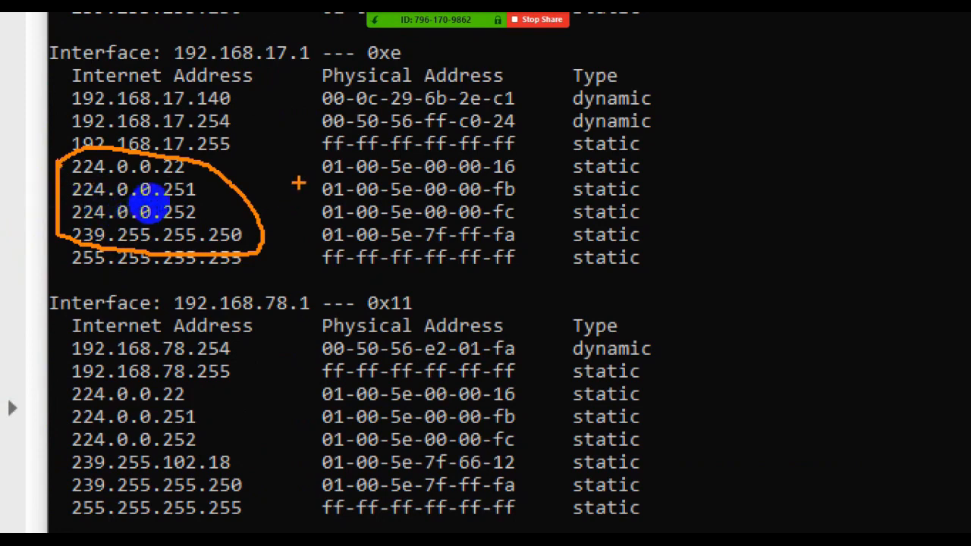
{"action": "mouse_move", "coordinate": [310, 157]}
{"action": "left_mouse_down"}
{"action": "mouse_move", "coordinate": [311, 228]}
{"action": "mouse_move", "coordinate": [328, 243]}
{"action": "mouse_move", "coordinate": [523, 243]}
{"action": "mouse_move", "coordinate": [536, 199]}
{"action": "mouse_move", "coordinate": [527, 158]}
{"action": "mouse_move", "coordinate": [312, 159]}
{"action": "left_mouse_up"}
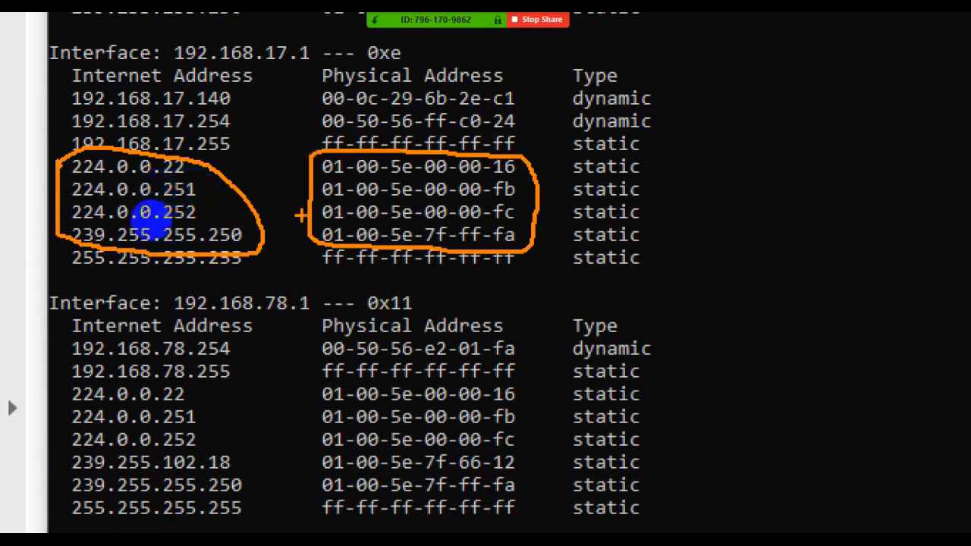
{"action": "left_click_drag", "start_coordinate": [314, 212], "coordinate": [252, 210]}
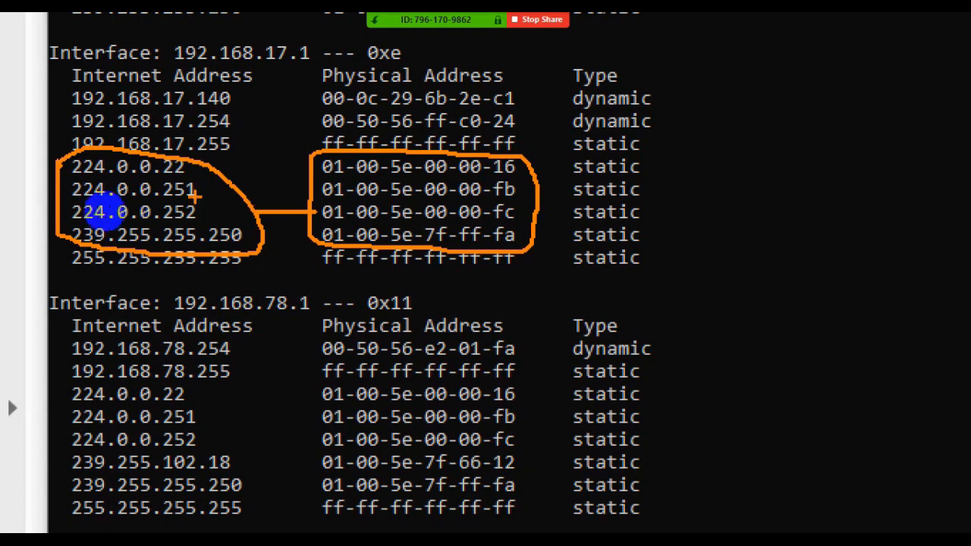
{"action": "left_click_drag", "start_coordinate": [65, 179], "coordinate": [167, 184]}
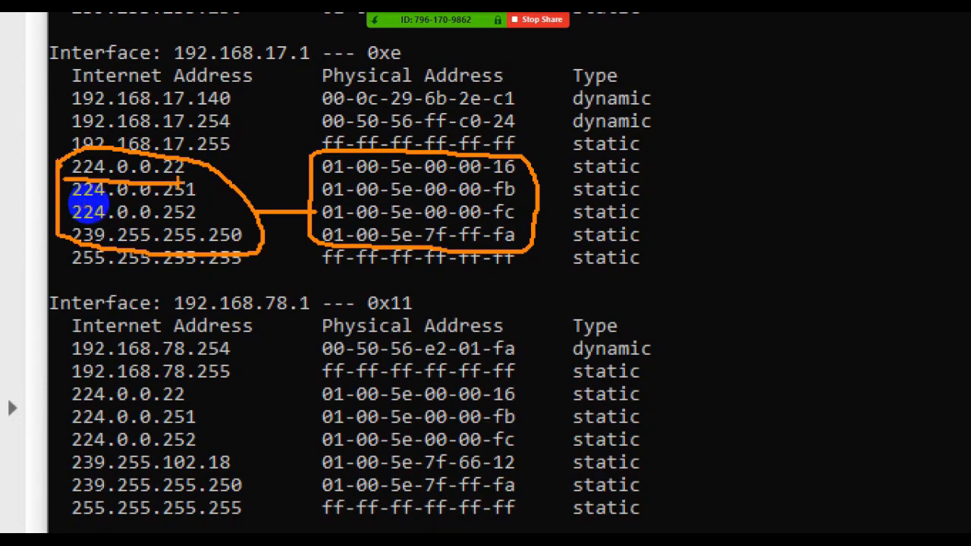
{"action": "key", "text": "Escape"}
{"action": "left_click", "coordinate": [706, 440]}
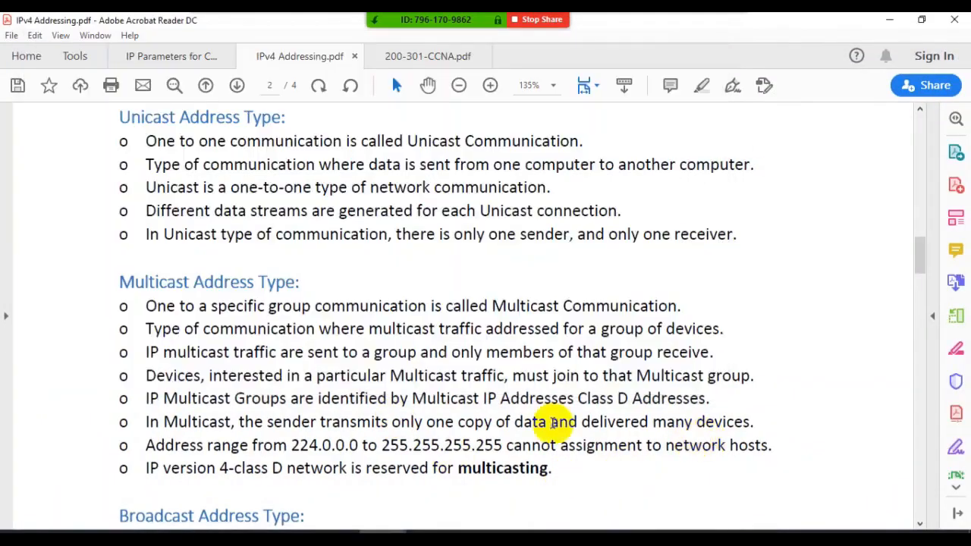
- Check the class range table in the notes and select the multicast address 224.0.0.22 in the Command Prompt's ARP output
{"action": "scroll", "coordinate": [221, 297], "scroll_direction": "up", "scroll_amount": 10}
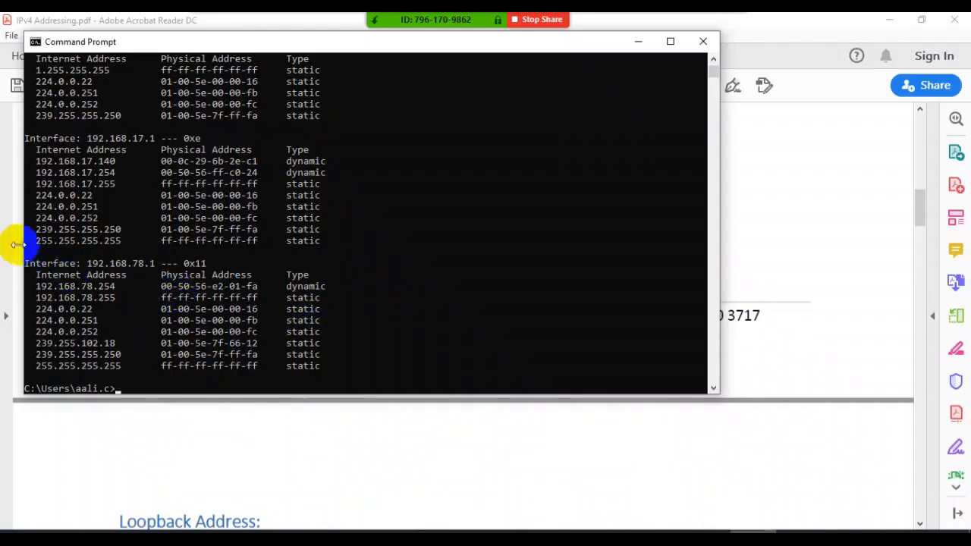
{"action": "left_click", "coordinate": [78, 215]}
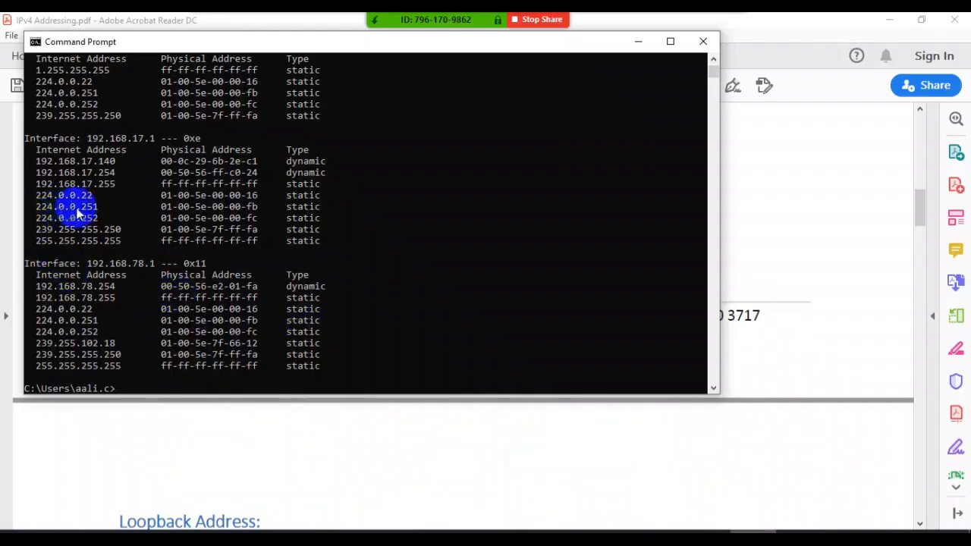
{"action": "left_click_drag", "start_coordinate": [97, 195], "coordinate": [44, 194]}
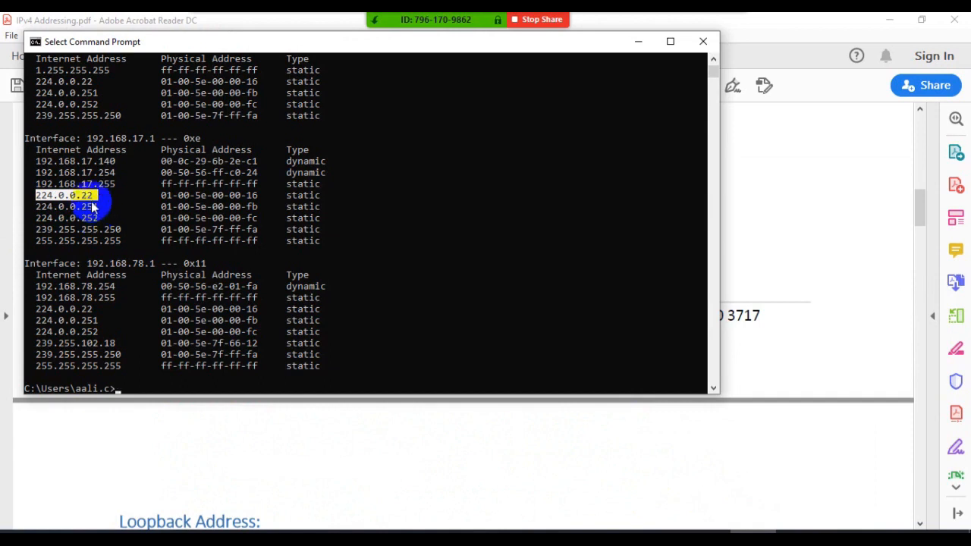
{"action": "left_click_drag", "start_coordinate": [95, 198], "coordinate": [41, 198]}
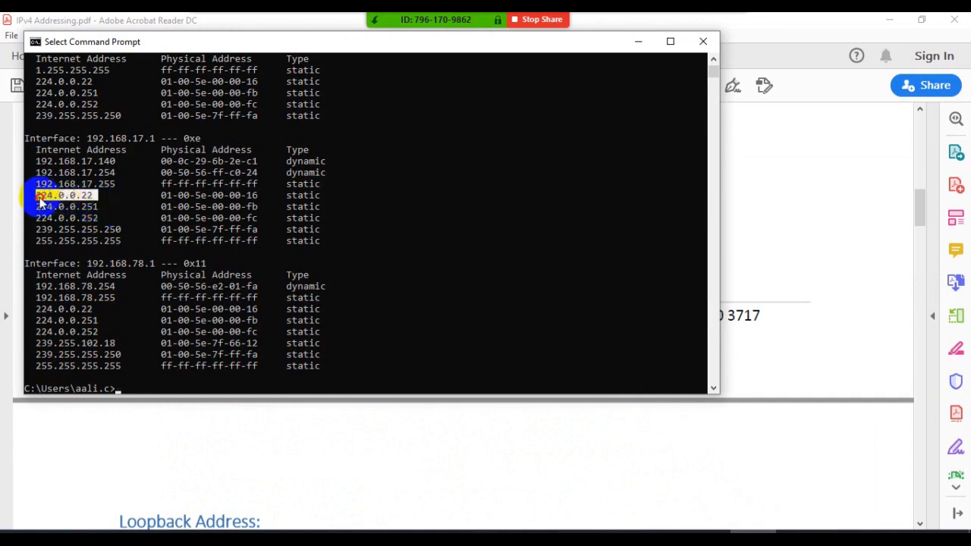
- Switch back to the Loopback adapter's IPv4 properties and try both 224 and 240 as the first octet of the IP address
{"action": "left_click", "coordinate": [759, 540]}
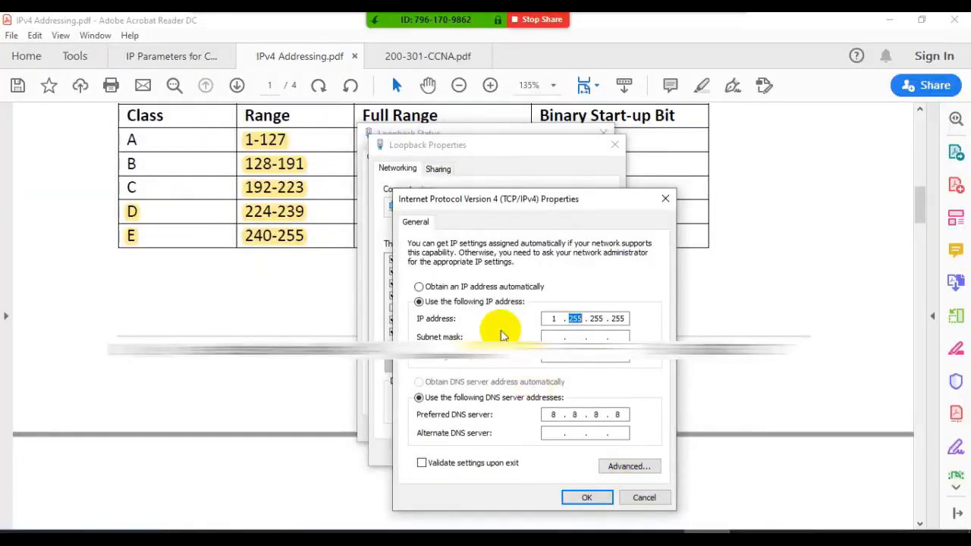
{"action": "key", "text": "period"}
{"action": "left_click_drag", "start_coordinate": [555, 318], "coordinate": [532, 321]}
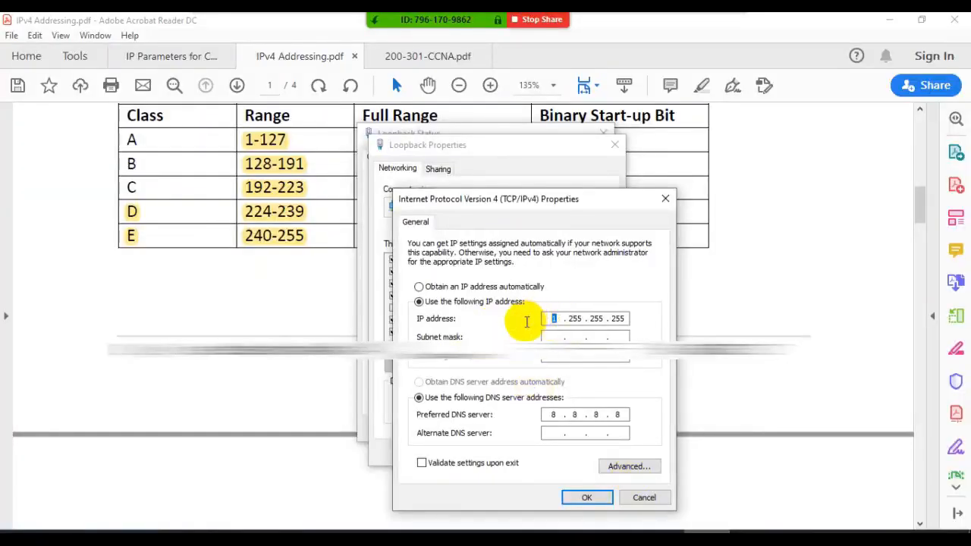
{"action": "type", "text": "224"}
{"action": "left_click", "coordinate": [580, 328]}
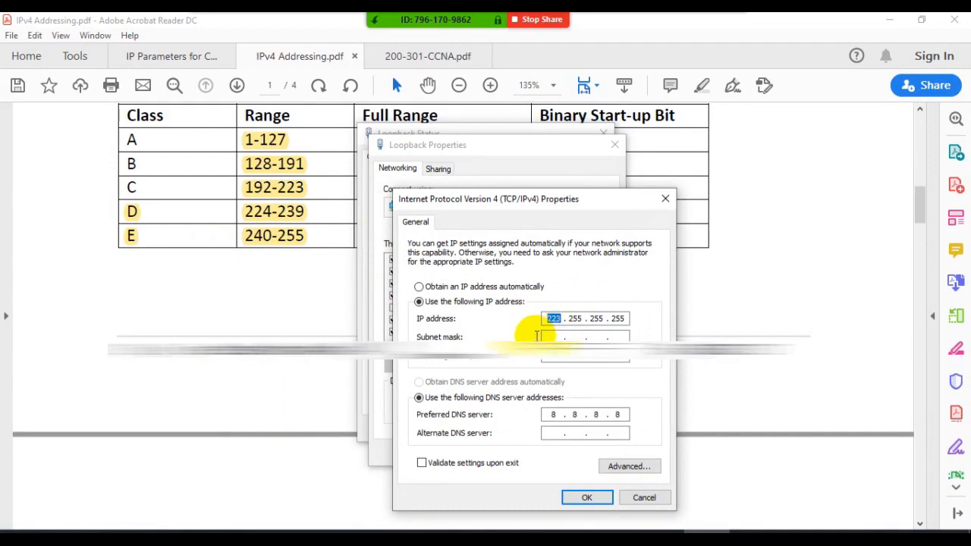
{"action": "type", "text": "240"}
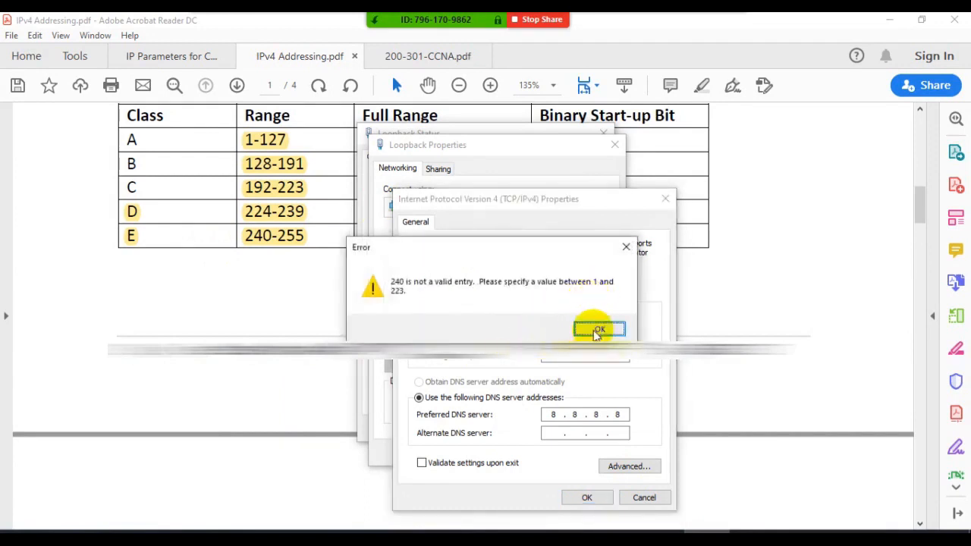
{"action": "left_click", "coordinate": [599, 331]}
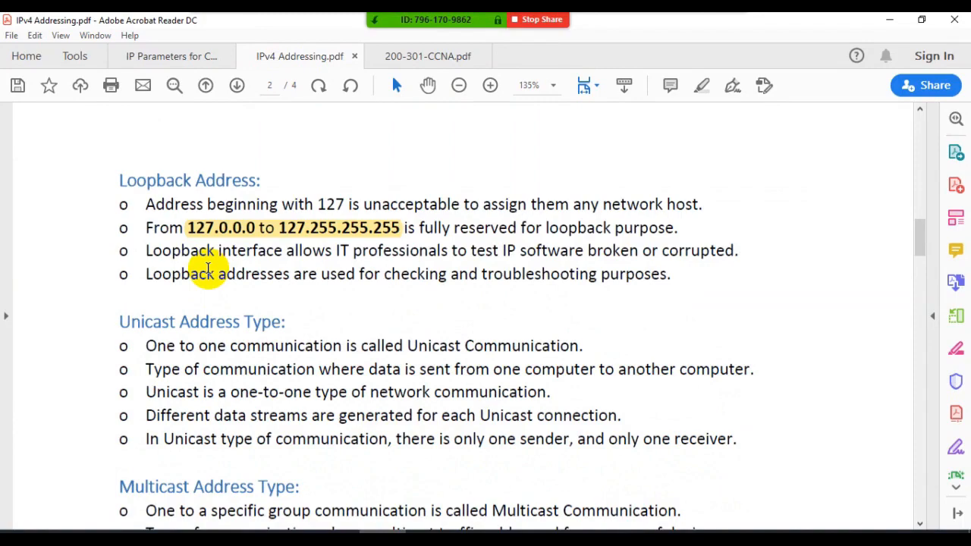
- Review the Multicast and Broadcast Address Type sections of the notes and return to the IPv4 class range table
{"action": "scroll", "coordinate": [208, 266], "scroll_direction": "down", "scroll_amount": 3}
{"action": "scroll", "coordinate": [210, 264], "scroll_direction": "down", "scroll_amount": 3}
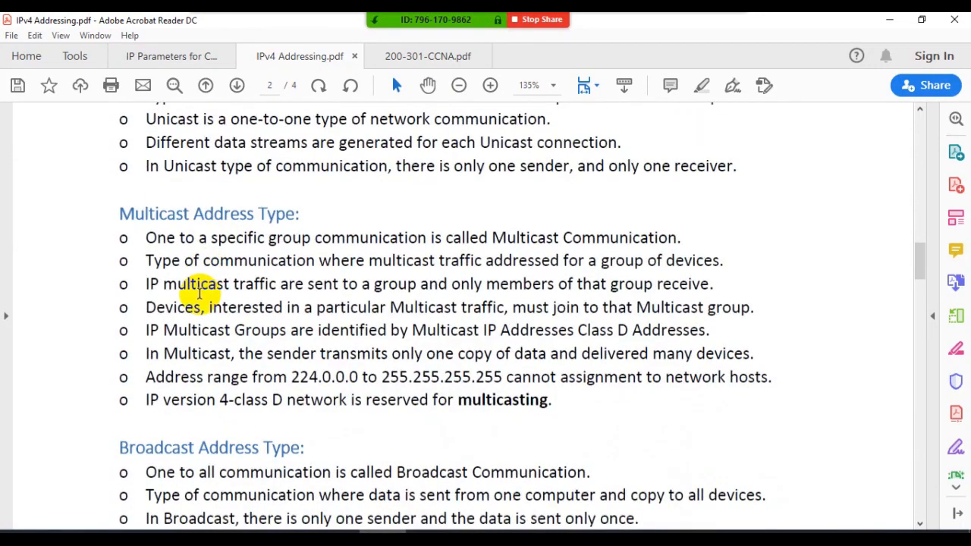
{"action": "scroll", "coordinate": [200, 292], "scroll_direction": "down", "scroll_amount": 5}
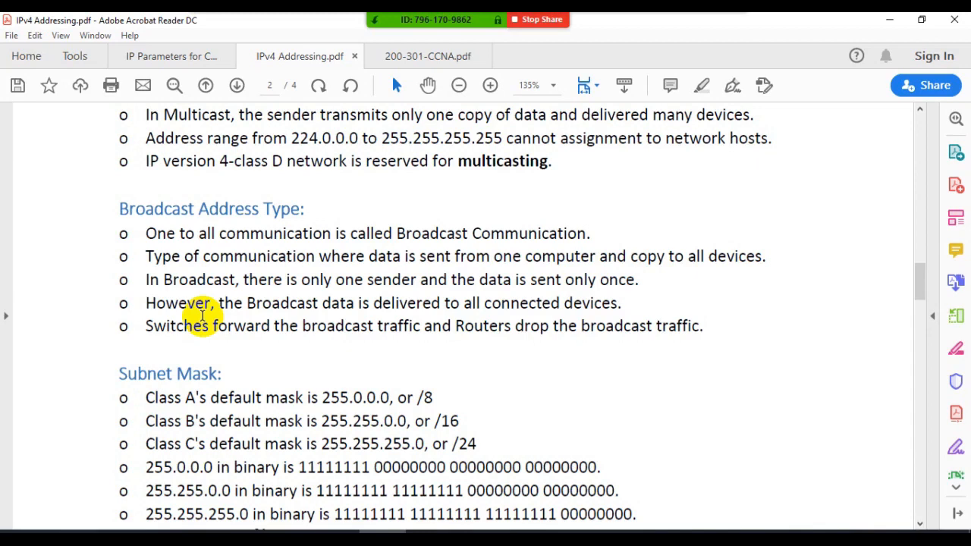
{"action": "scroll", "coordinate": [201, 316], "scroll_direction": "up", "scroll_amount": 3}
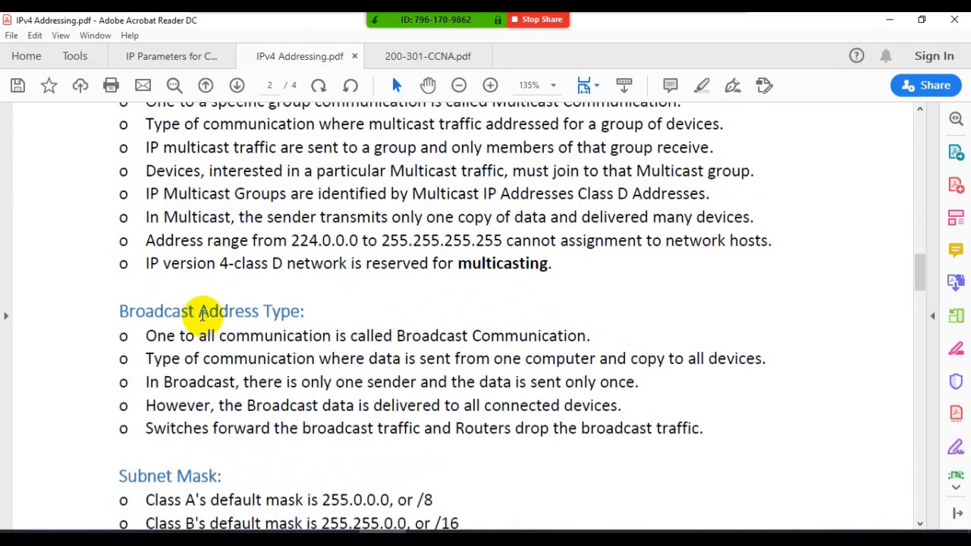
{"action": "scroll", "coordinate": [202, 316], "scroll_direction": "up", "scroll_amount": 10}
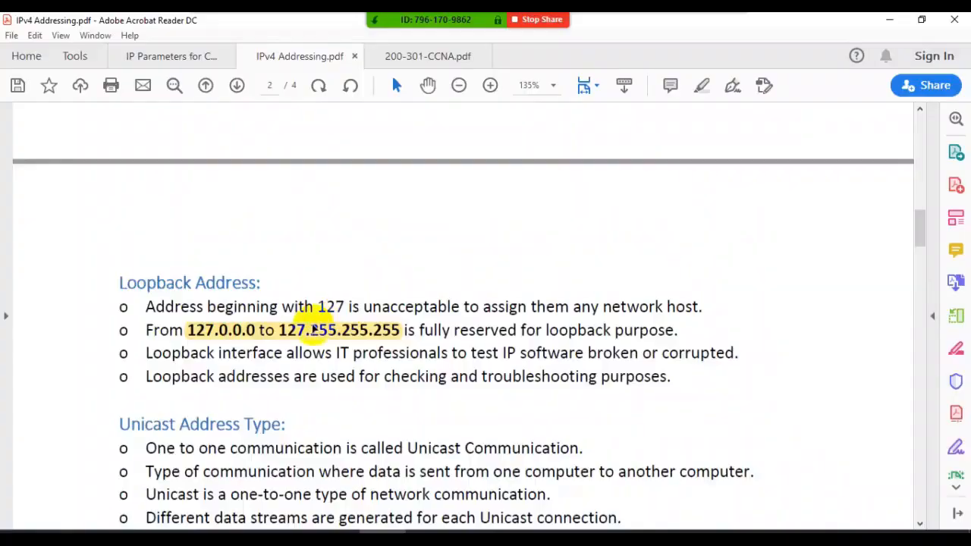
- Underline and link the broadcast addresses 192.168.78.255 and 255.255.255.255 and their ff-ff-ff-ff-ff-ff physical addresses in the magnified ARP output, and exit the annotation
{"action": "scroll", "coordinate": [318, 322], "scroll_direction": "down", "scroll_amount": 5}
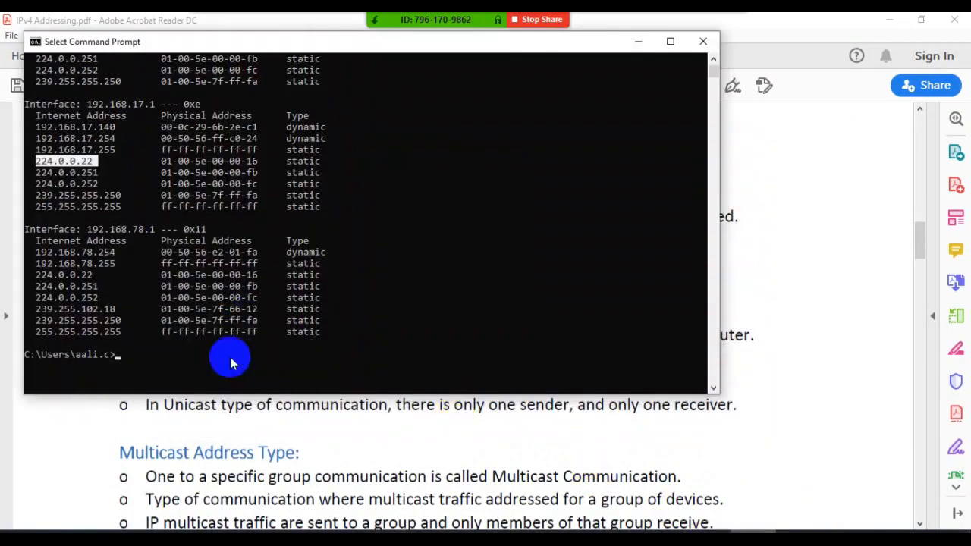
{"action": "scroll", "coordinate": [182, 357], "scroll_direction": "down", "scroll_amount": 3}
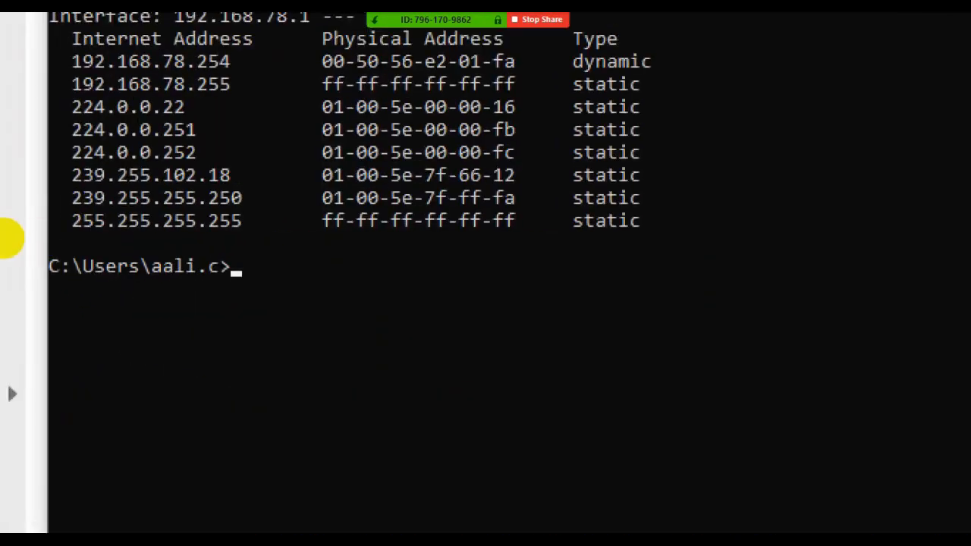
{"action": "left_click_drag", "start_coordinate": [59, 238], "coordinate": [222, 239]}
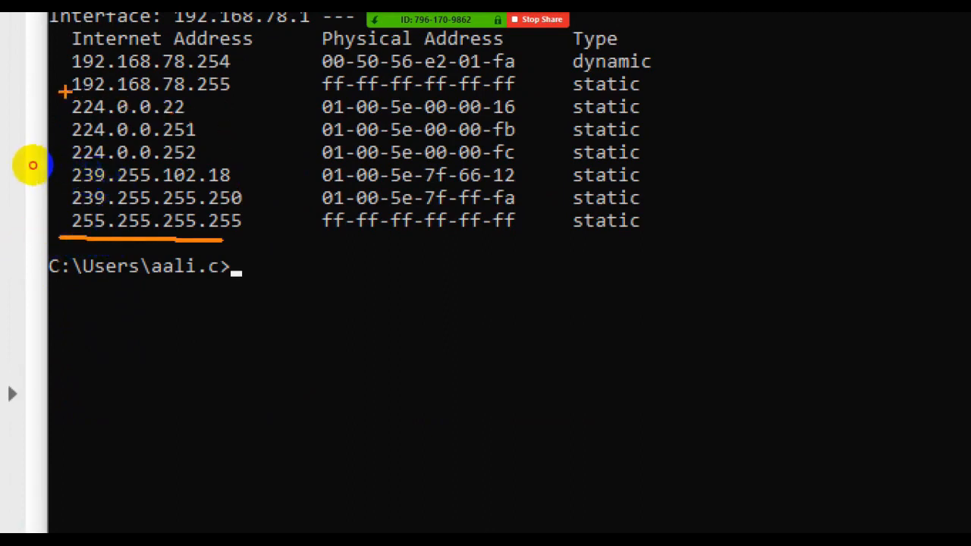
{"action": "left_click_drag", "start_coordinate": [65, 91], "coordinate": [244, 98]}
{"action": "left_click_drag", "start_coordinate": [317, 96], "coordinate": [502, 96]}
{"action": "left_click_drag", "start_coordinate": [316, 225], "coordinate": [502, 225]}
{"action": "mouse_move", "coordinate": [325, 93]}
{"action": "left_mouse_down"}
{"action": "mouse_move", "coordinate": [323, 83]}
{"action": "mouse_move", "coordinate": [286, 84]}
{"action": "mouse_move", "coordinate": [286, 176]}
{"action": "mouse_move", "coordinate": [307, 219]}
{"action": "left_mouse_up"}
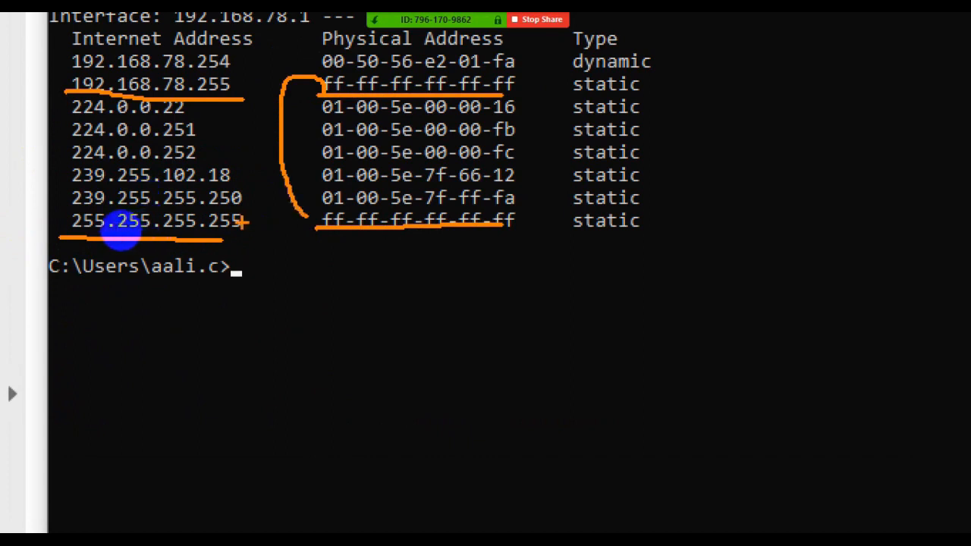
{"action": "mouse_move", "coordinate": [242, 221]}
{"action": "left_mouse_down"}
{"action": "mouse_move", "coordinate": [260, 144]}
{"action": "mouse_move", "coordinate": [244, 94]}
{"action": "mouse_move", "coordinate": [225, 88]}
{"action": "left_mouse_up"}
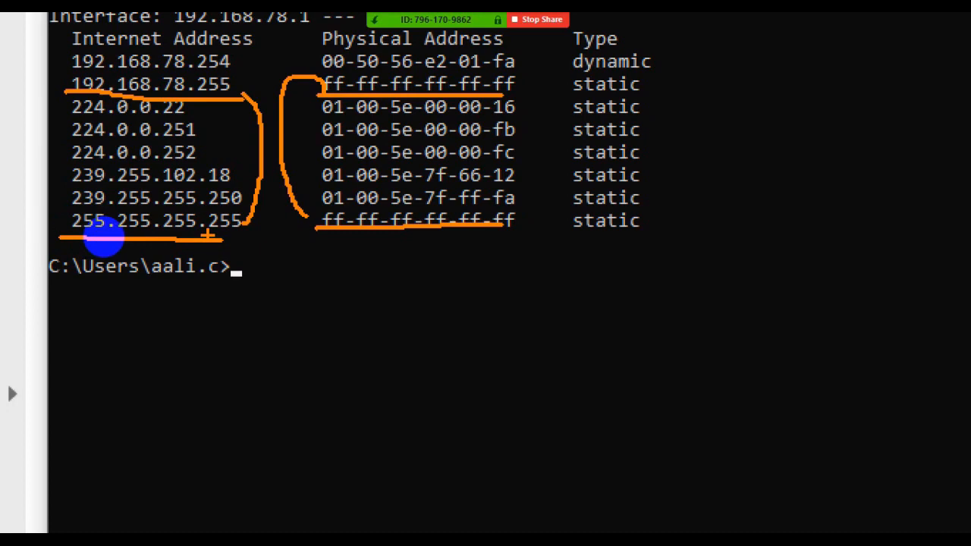
{"action": "key", "text": "Escape"}
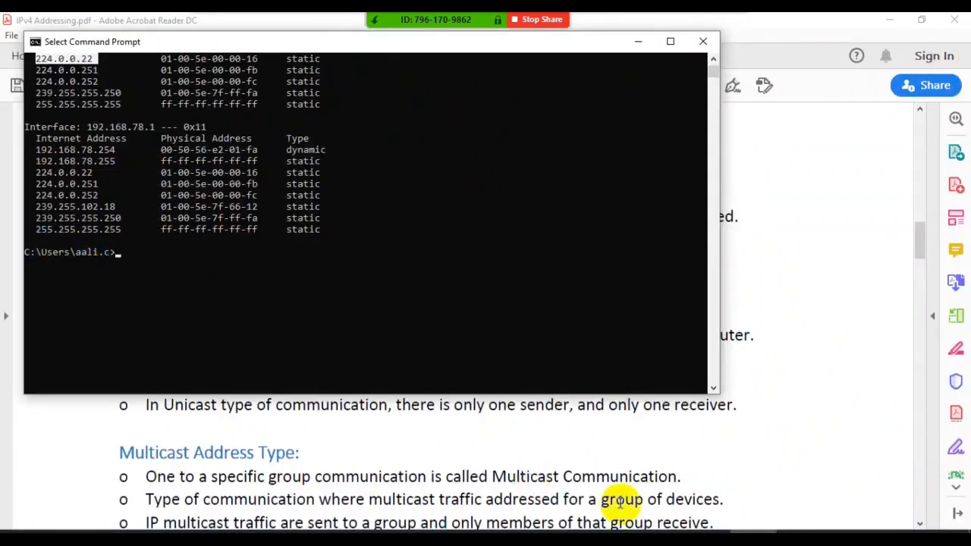
- Return to the IPv4 Addressing notes and go past the Unicast, Multicast and Broadcast sections to the Subnet Mask section
{"action": "left_click", "coordinate": [615, 481]}
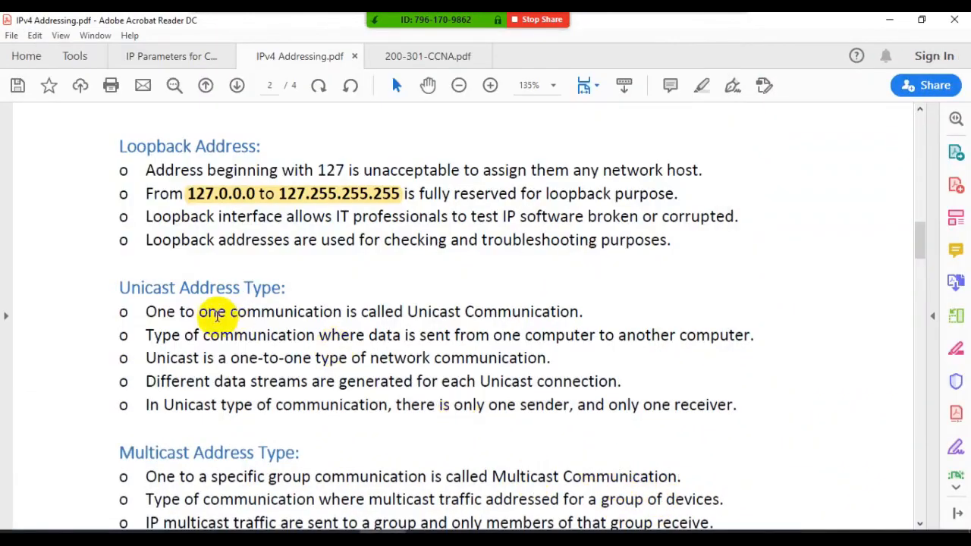
{"action": "scroll", "coordinate": [217, 315], "scroll_direction": "down", "scroll_amount": 8}
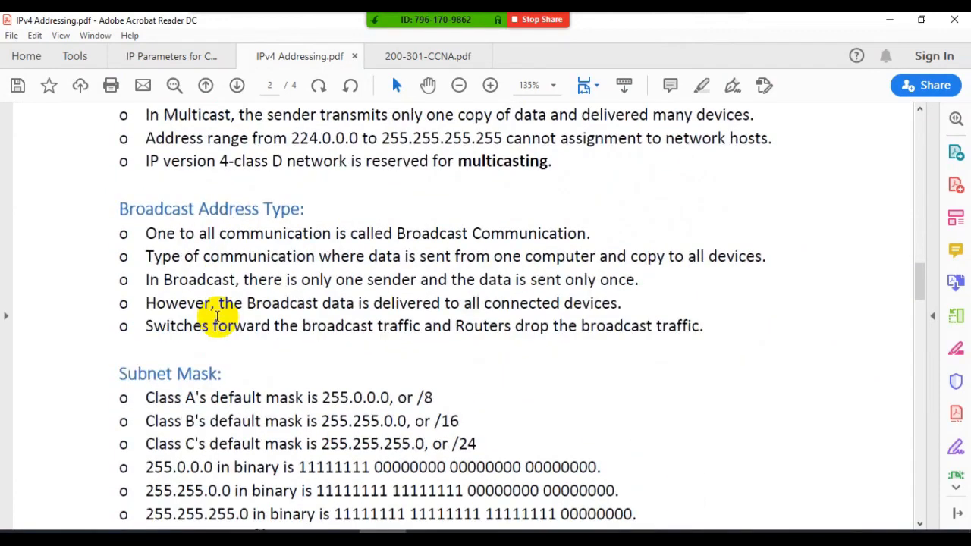
{"action": "scroll", "coordinate": [217, 316], "scroll_direction": "down", "scroll_amount": 1}
{"action": "scroll", "coordinate": [217, 315], "scroll_direction": "down", "scroll_amount": 3}
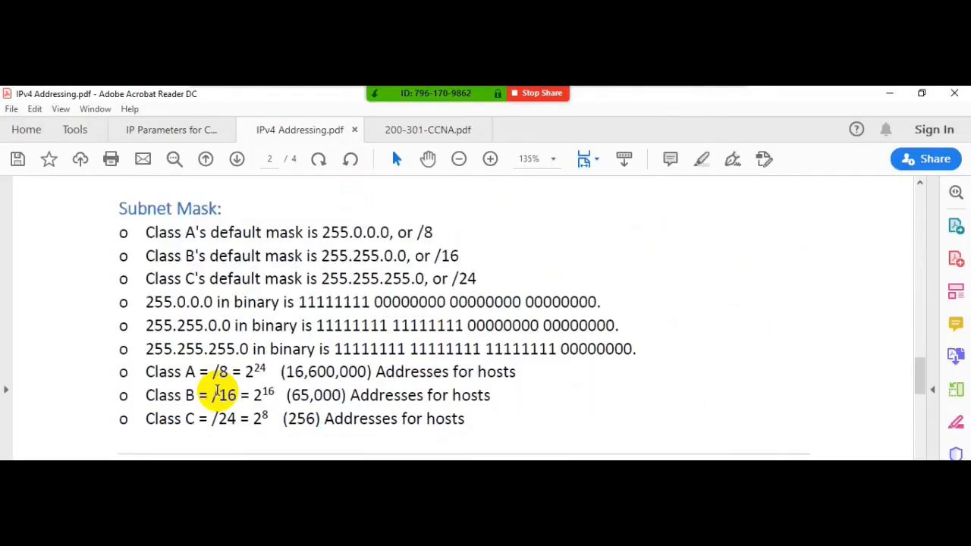
- Clear the Loopback adapter's manual IPv4 settings, then set the IP address to 1.1.1.1 with the default subnet mask 255.0.0.0
{"action": "left_click", "coordinate": [456, 540]}
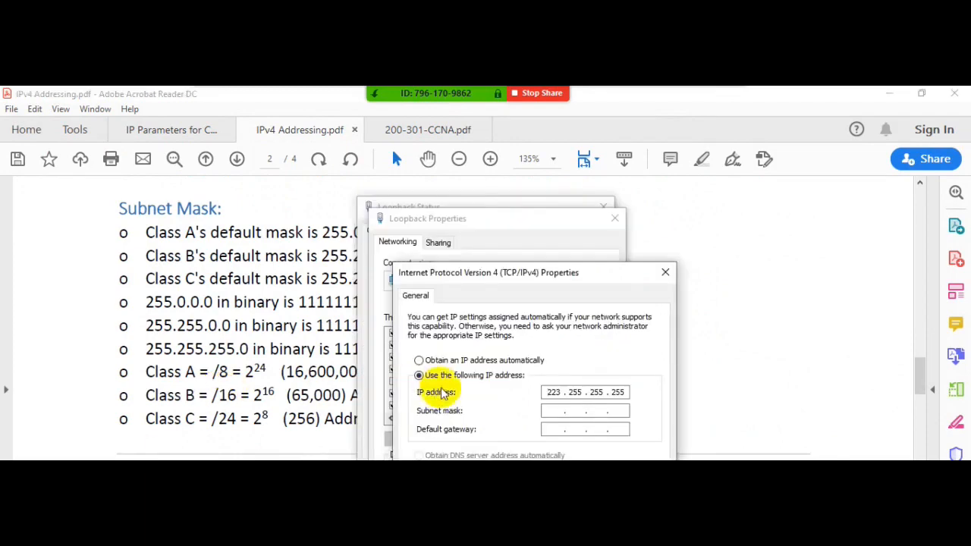
{"action": "left_click", "coordinate": [419, 360]}
{"action": "left_click", "coordinate": [419, 375]}
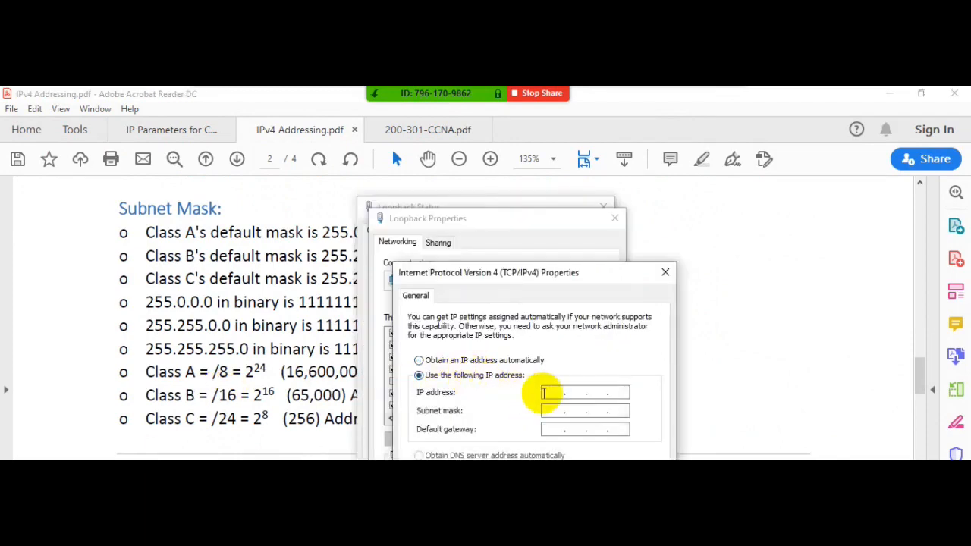
{"action": "type", "text": "1.1.1.1"}
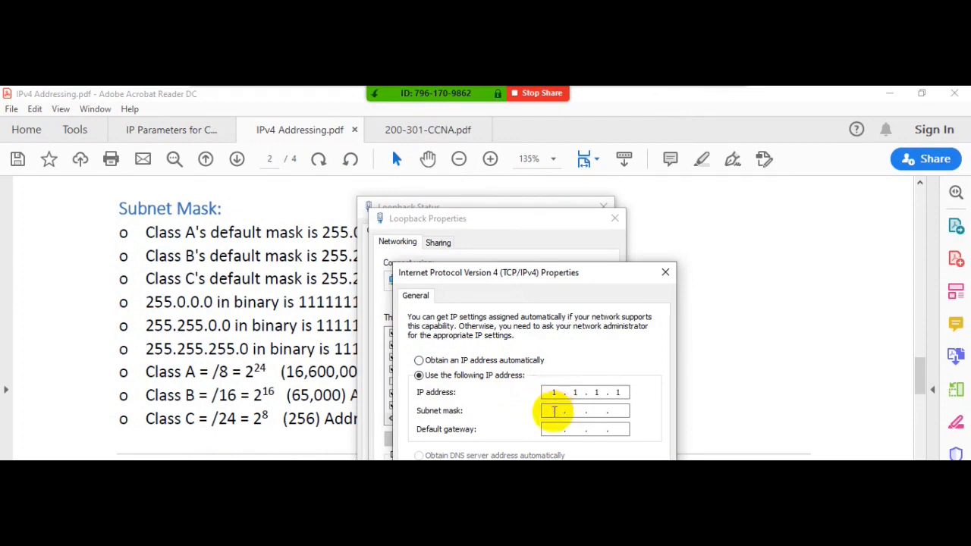
{"action": "left_click", "coordinate": [553, 410]}
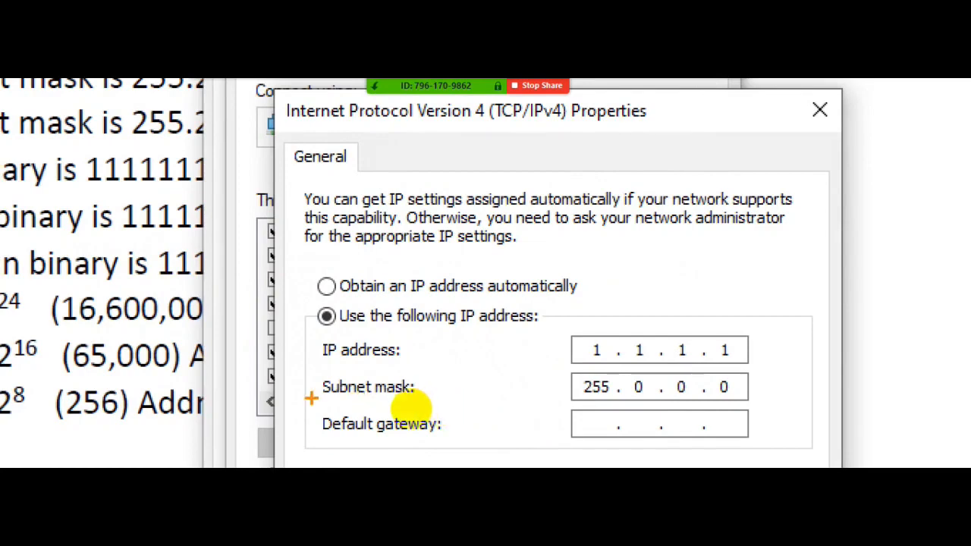
- Underline and circle the Subnet mask label in the magnified IPv4 properties, exit the annotation and return to the Subnet Mask notes
{"action": "left_click_drag", "start_coordinate": [311, 399], "coordinate": [422, 407]}
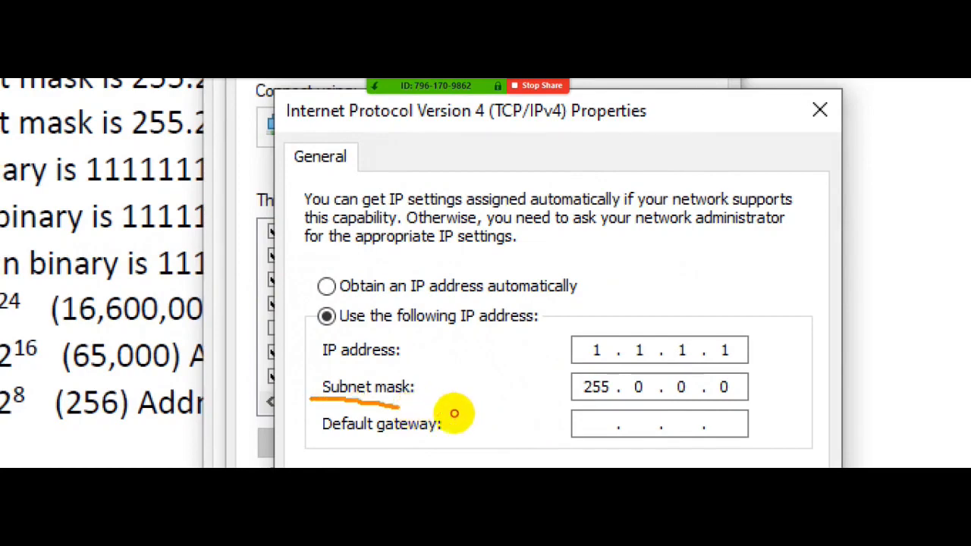
{"action": "mouse_move", "coordinate": [379, 364]}
{"action": "left_mouse_down"}
{"action": "mouse_move", "coordinate": [430, 392]}
{"action": "mouse_move", "coordinate": [418, 408]}
{"action": "left_mouse_up"}
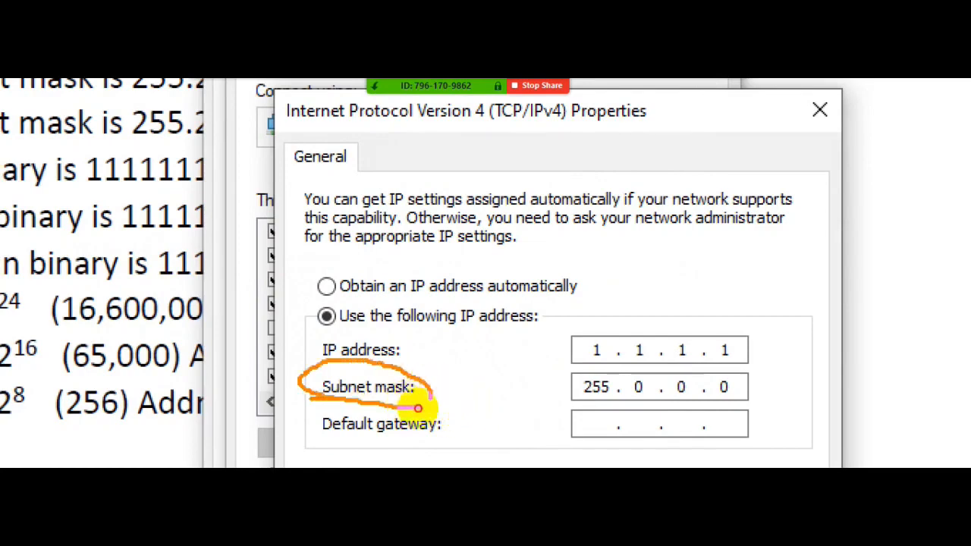
{"action": "key", "text": "Escape"}
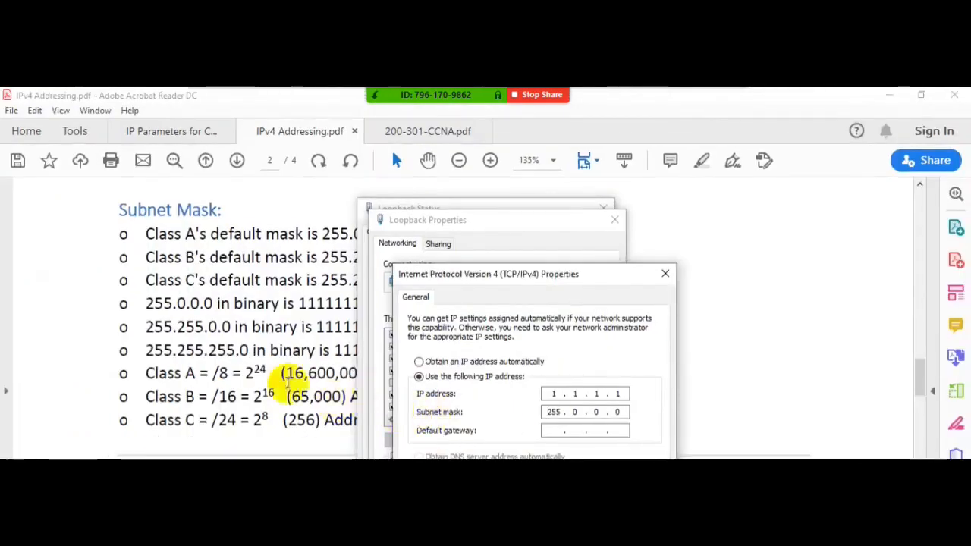
{"action": "left_click", "coordinate": [264, 350]}
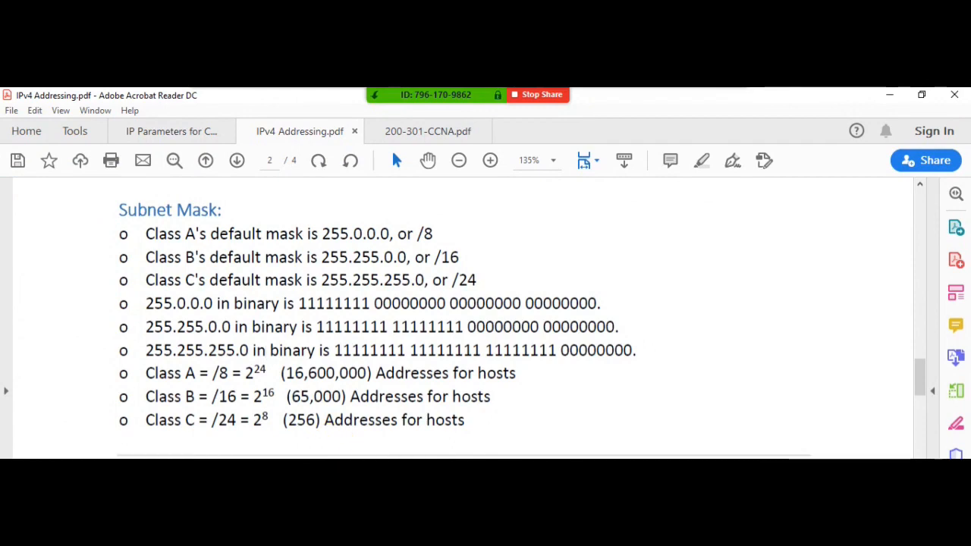
- Open Notepad and enter a sample phone number with the country code 00966, followed by a blank line
{"action": "key", "text": "super"}
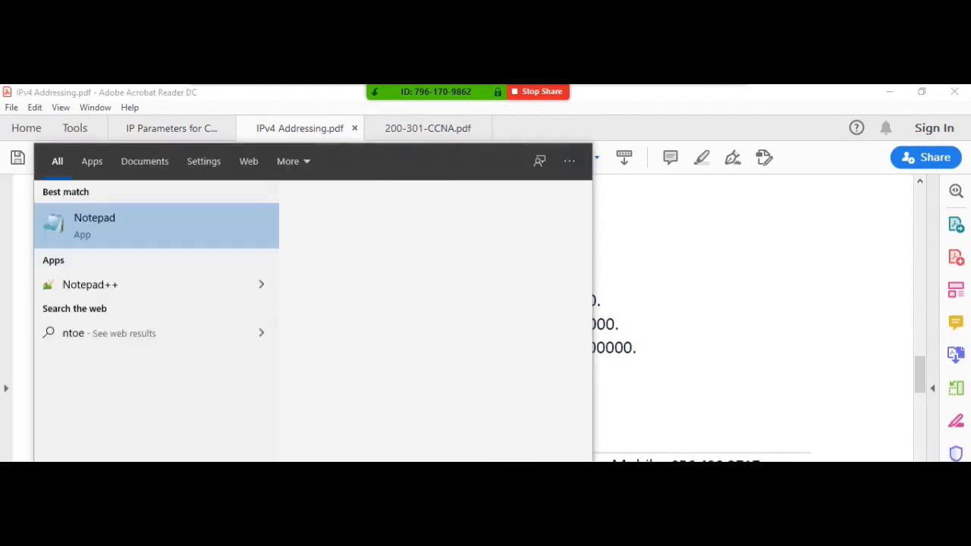
{"action": "key", "text": "Return"}
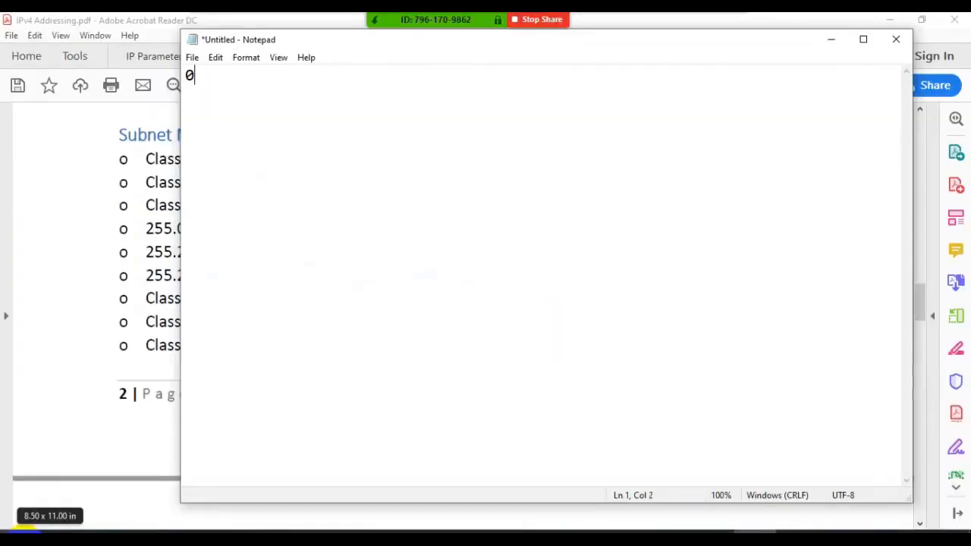
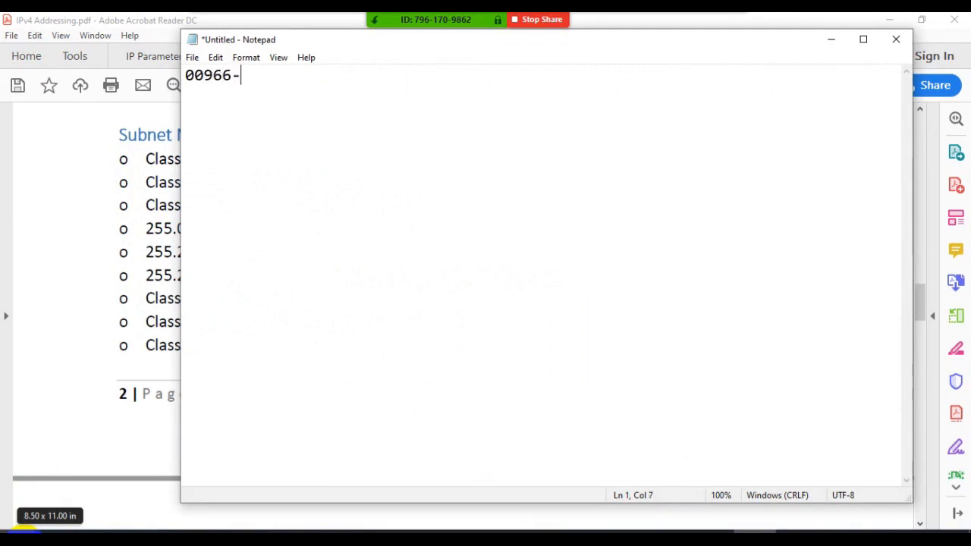
{"action": "key", "text": "Return"}
{"action": "key", "text": "Return"}
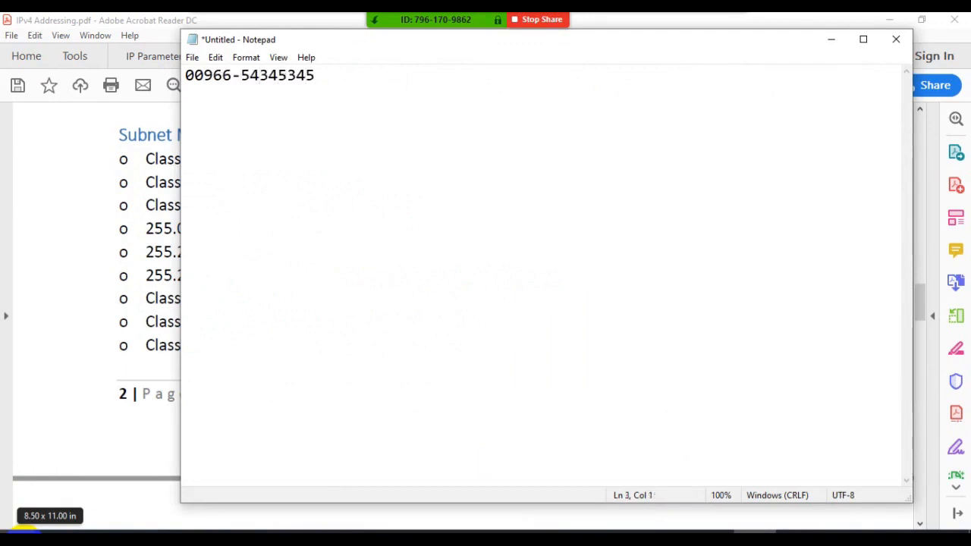
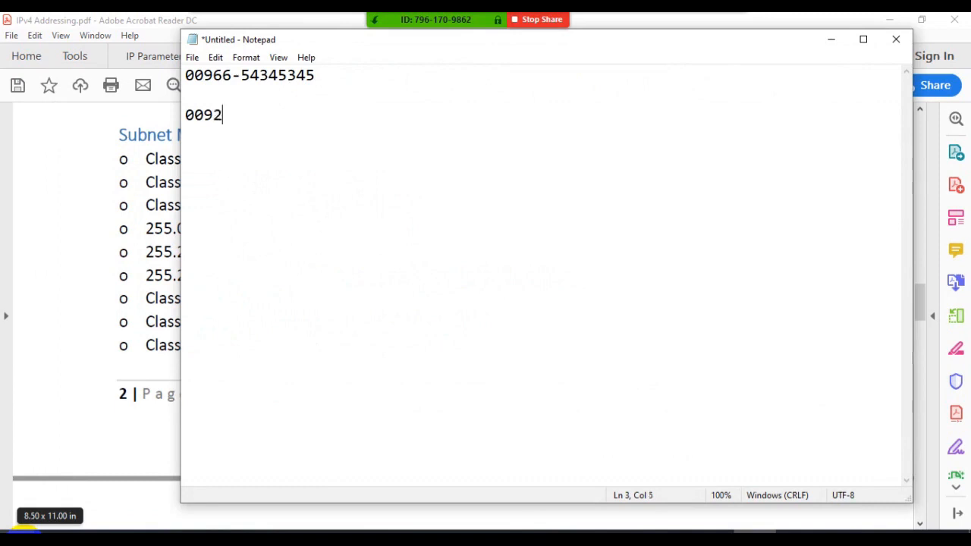
- Add two more sample phone numbers with the country codes 0092 and 0044, separated by a blank line
{"action": "key", "text": "Return"}
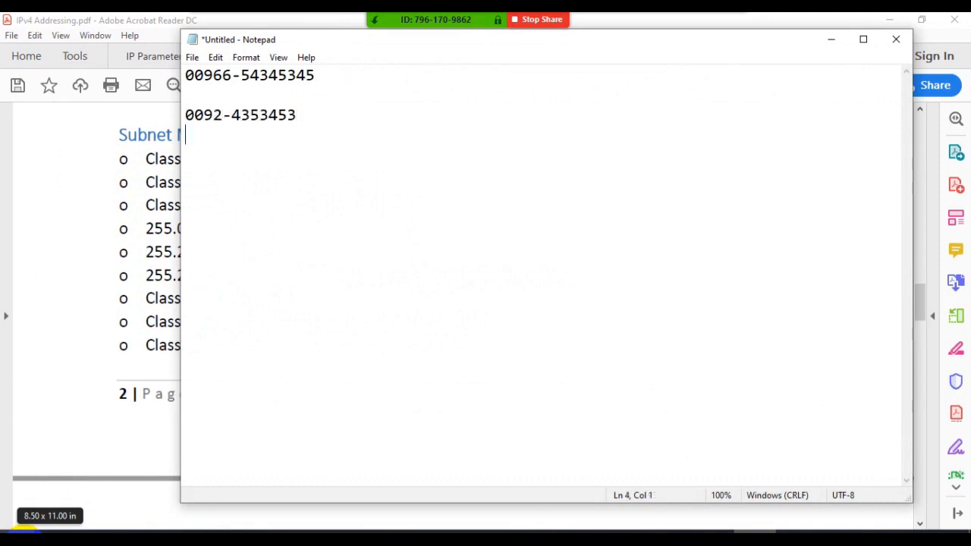
{"action": "key", "text": "Return"}
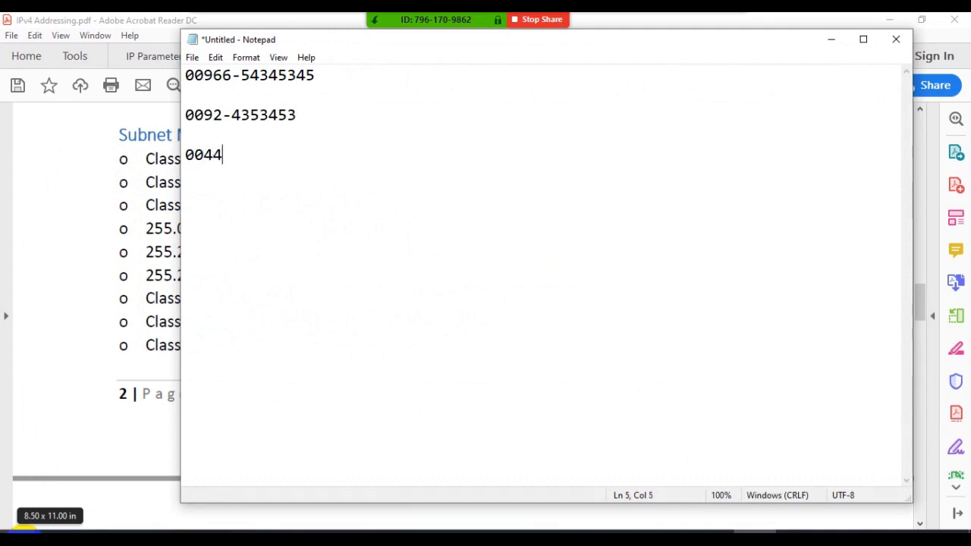
{"action": "key", "text": "Return"}
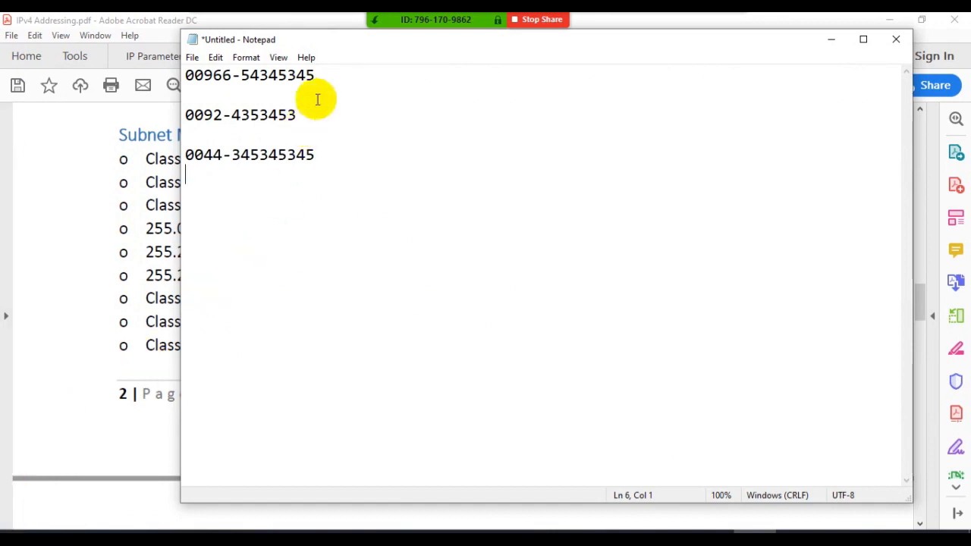
- Select the first sample number, magnify the Notepad text and underline the parts of the 00966 and 0092 numbers
{"action": "left_click_drag", "start_coordinate": [327, 74], "coordinate": [174, 74]}
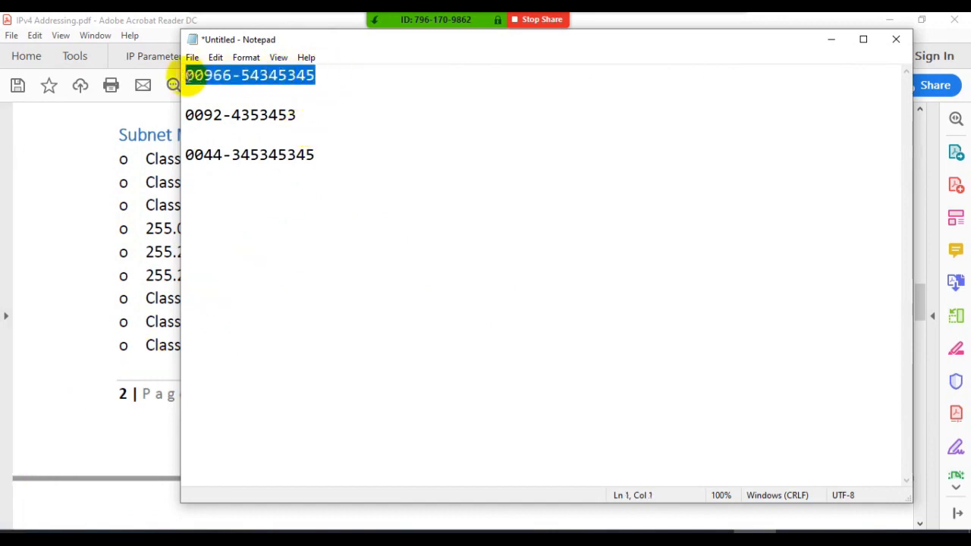
{"action": "key", "text": "ctrl+1"}
{"action": "left_click", "coordinate": [191, 122]}
{"action": "key", "text": "o"}
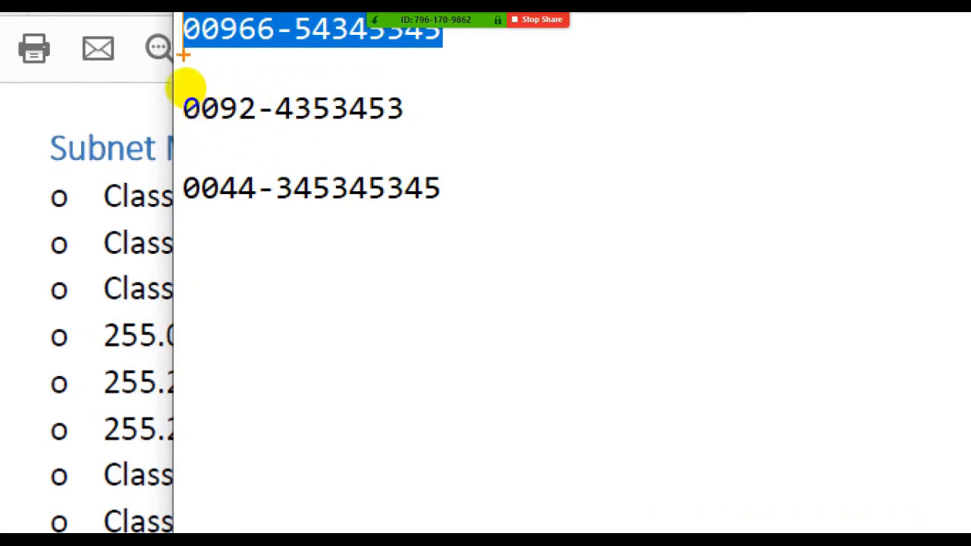
{"action": "left_click_drag", "start_coordinate": [186, 89], "coordinate": [225, 89]}
{"action": "left_click_drag", "start_coordinate": [293, 86], "coordinate": [340, 86]}
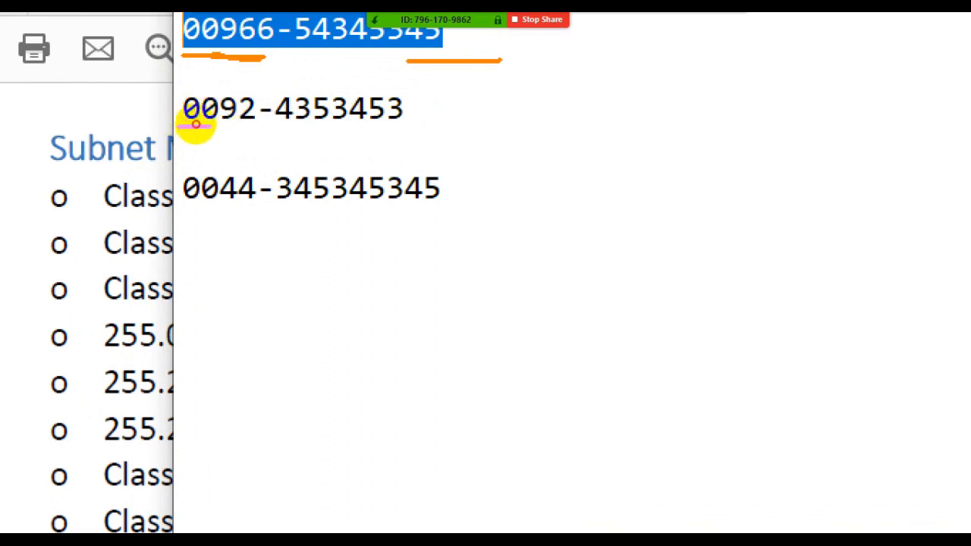
{"action": "left_click_drag", "start_coordinate": [176, 126], "coordinate": [369, 126]}
{"action": "left_click_drag", "start_coordinate": [276, 124], "coordinate": [291, 125]}
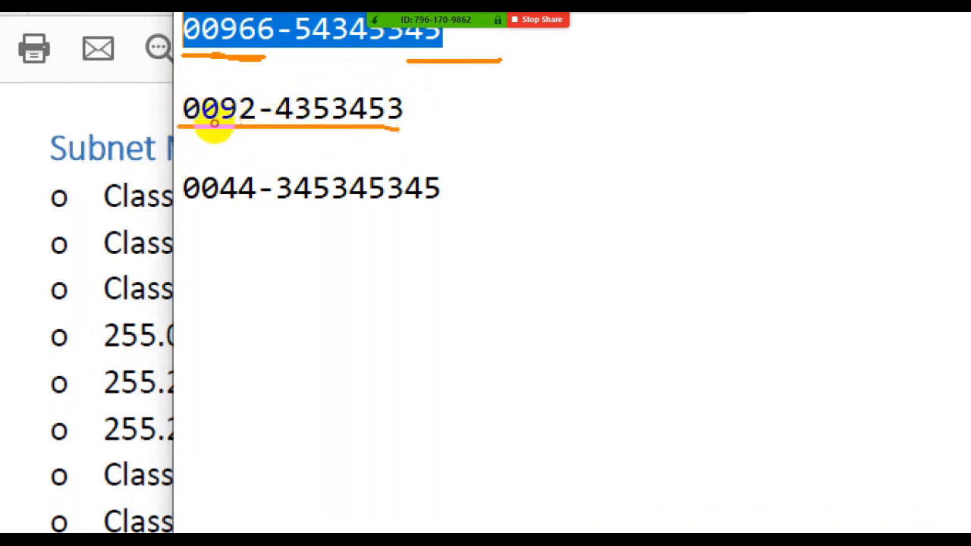
{"action": "left_click_drag", "start_coordinate": [212, 123], "coordinate": [332, 131]}
{"action": "left_click_drag", "start_coordinate": [480, 140], "coordinate": [542, 140]}
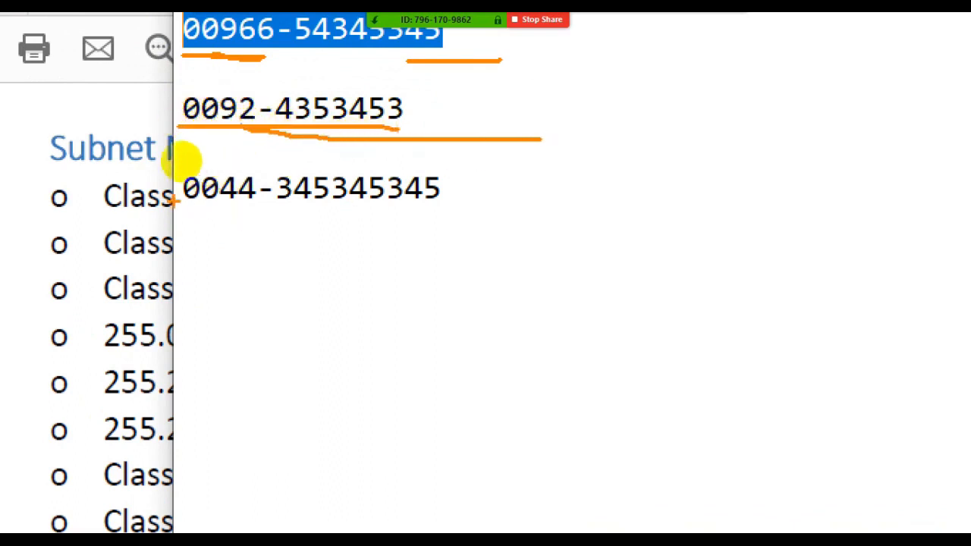
- Underline the third sample number and its 0044 country code, and link the code to a handwritten UK label
{"action": "left_click_drag", "start_coordinate": [172, 212], "coordinate": [442, 216]}
{"action": "mouse_move", "coordinate": [334, 266]}
{"action": "left_mouse_down"}
{"action": "mouse_move", "coordinate": [317, 280]}
{"action": "mouse_move", "coordinate": [313, 253]}
{"action": "mouse_move", "coordinate": [348, 270]}
{"action": "mouse_move", "coordinate": [333, 291]}
{"action": "mouse_move", "coordinate": [354, 307]}
{"action": "mouse_move", "coordinate": [317, 286]}
{"action": "left_mouse_up"}
{"action": "mouse_move", "coordinate": [193, 206]}
{"action": "left_mouse_down"}
{"action": "mouse_move", "coordinate": [253, 209]}
{"action": "mouse_move", "coordinate": [286, 281]}
{"action": "left_mouse_up"}
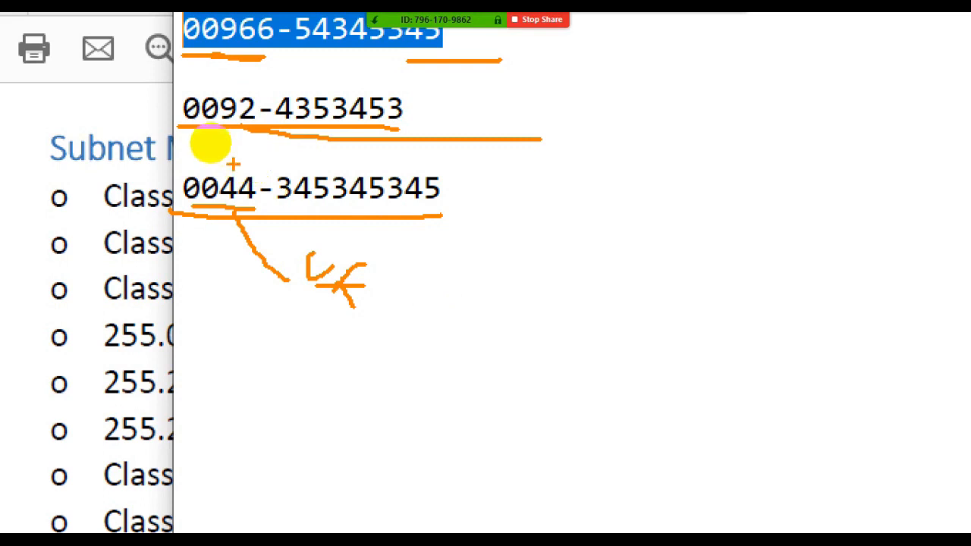
- Underline both parts of the 0092 number, linking the country code to a handwritten N and the remaining digits to a P
{"action": "left_click_drag", "start_coordinate": [191, 123], "coordinate": [218, 121]}
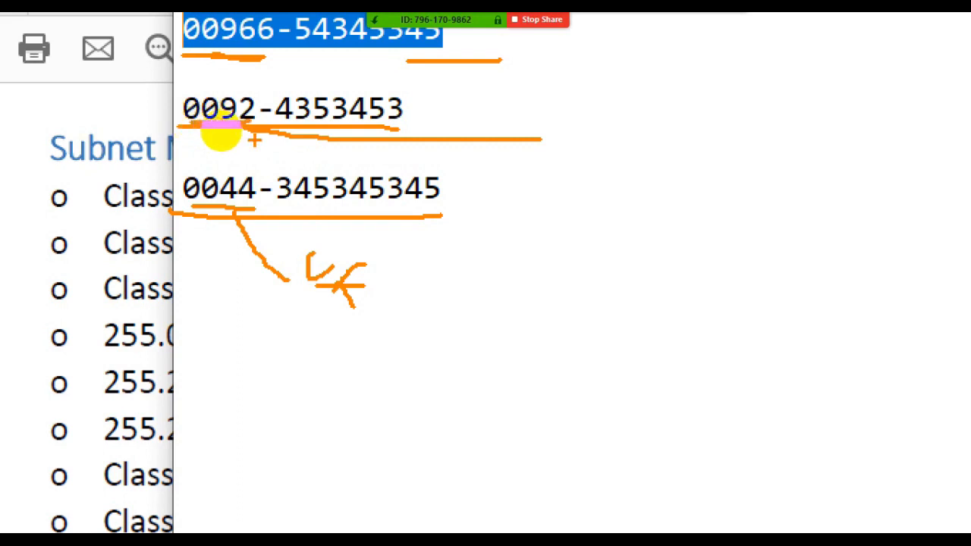
{"action": "mouse_move", "coordinate": [334, 99]}
{"action": "left_mouse_down"}
{"action": "mouse_move", "coordinate": [395, 86]}
{"action": "mouse_move", "coordinate": [476, 96]}
{"action": "mouse_move", "coordinate": [504, 116]}
{"action": "mouse_move", "coordinate": [543, 91]}
{"action": "mouse_move", "coordinate": [506, 114]}
{"action": "left_mouse_up"}
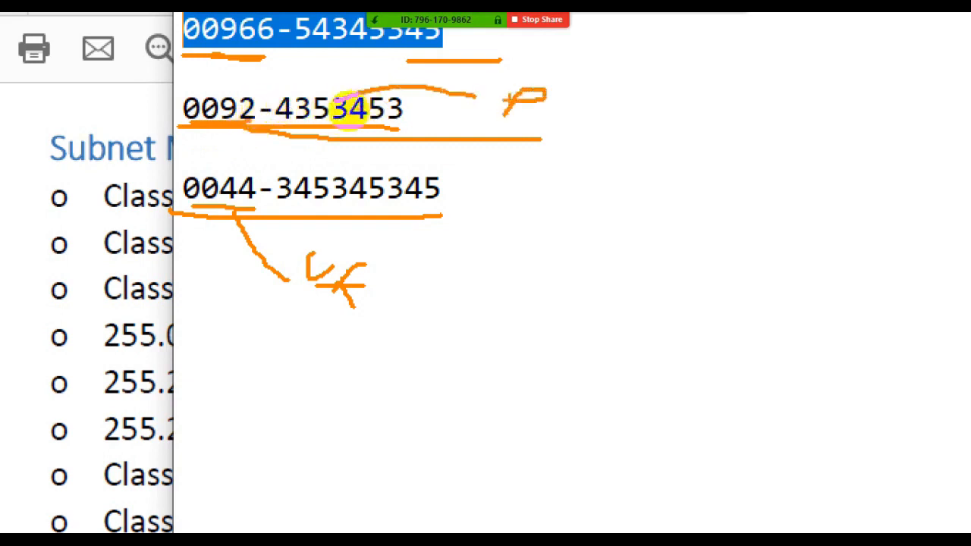
{"action": "mouse_move", "coordinate": [234, 127]}
{"action": "left_mouse_down"}
{"action": "mouse_move", "coordinate": [451, 182]}
{"action": "mouse_move", "coordinate": [594, 192]}
{"action": "mouse_move", "coordinate": [650, 180]}
{"action": "left_mouse_up"}
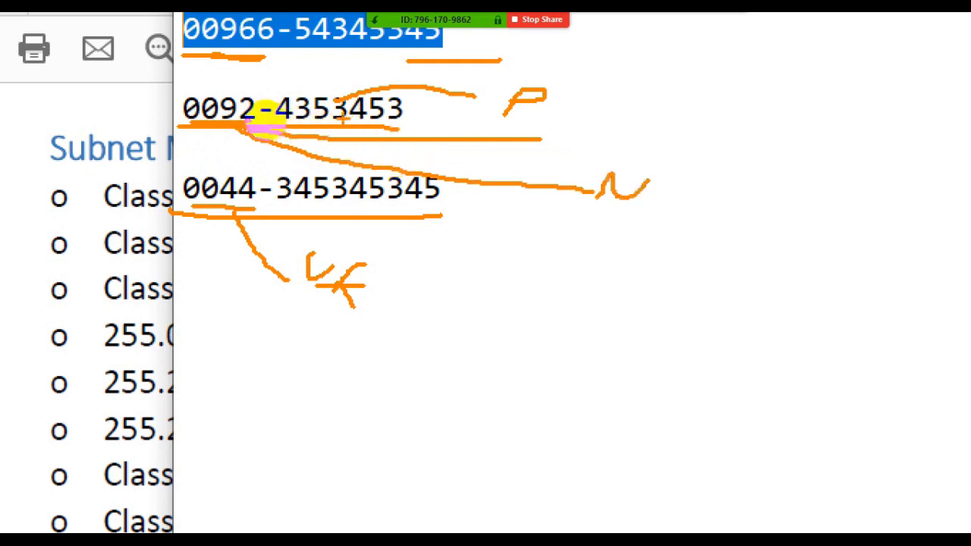
{"action": "left_click_drag", "start_coordinate": [337, 119], "coordinate": [490, 119]}
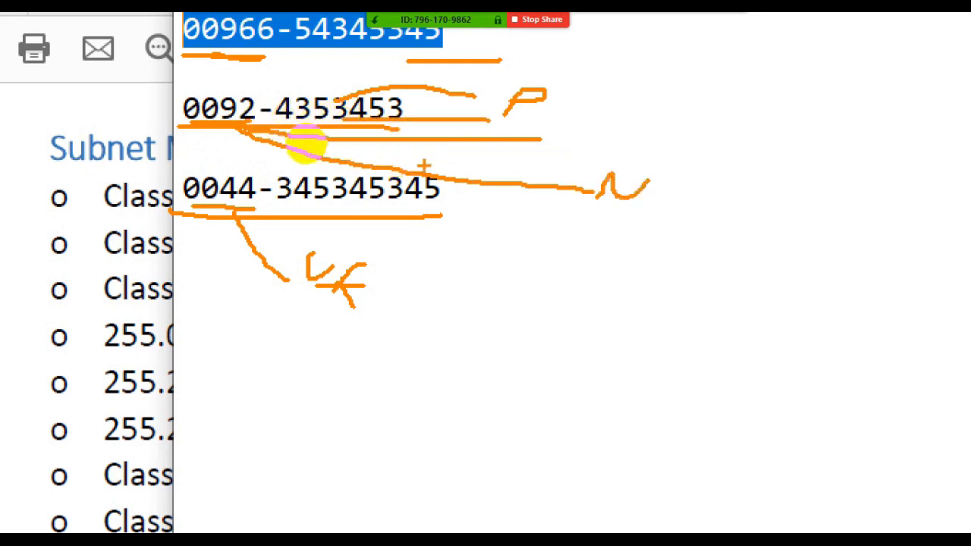
- Exit the magnified annotation view and bring the IPv4 Addressing PDF to its Network and Host Portions section
{"action": "key", "text": "Escape"}
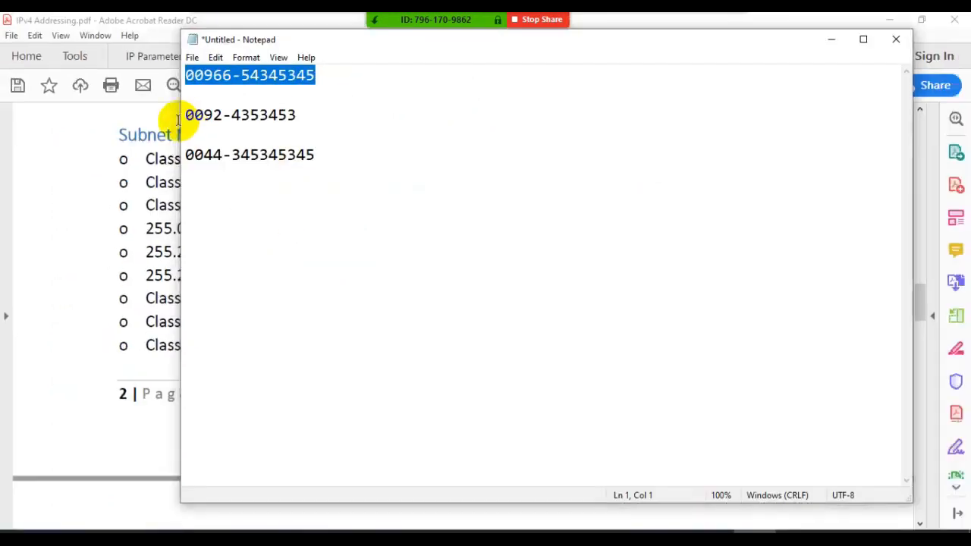
{"action": "left_click", "coordinate": [137, 238]}
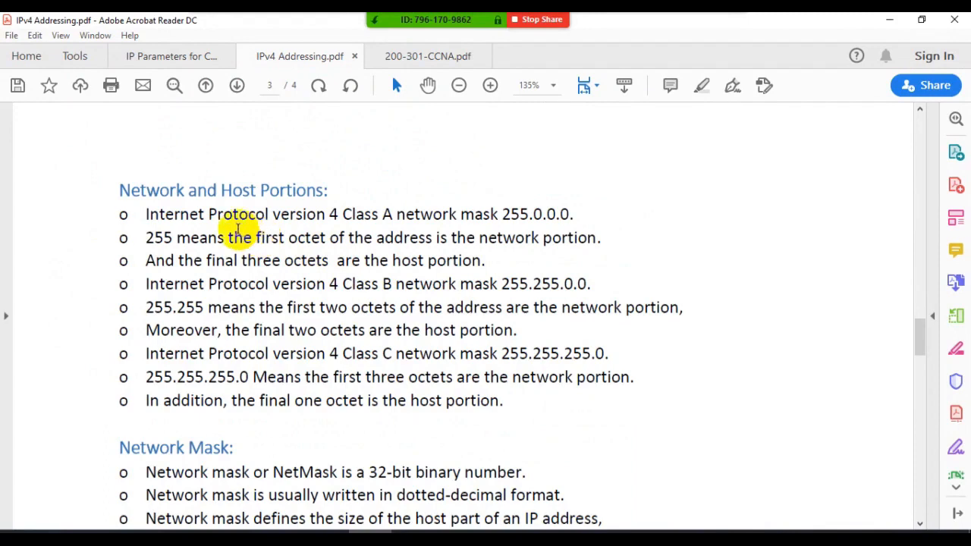
{"action": "scroll", "coordinate": [237, 230], "scroll_direction": "down", "scroll_amount": 1}
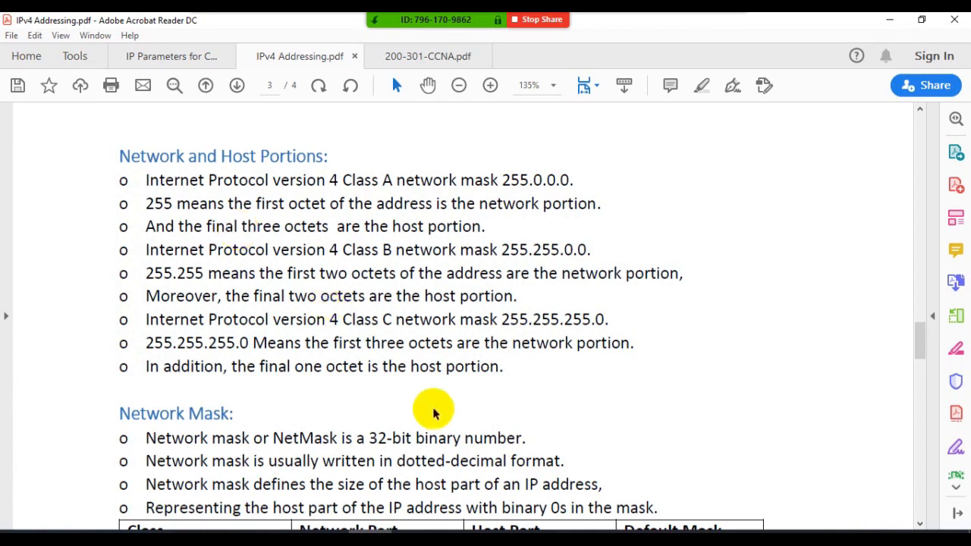
- Switch to Notepad and delete all three sample phone numbers, leaving the note empty
{"action": "left_click", "coordinate": [735, 539]}
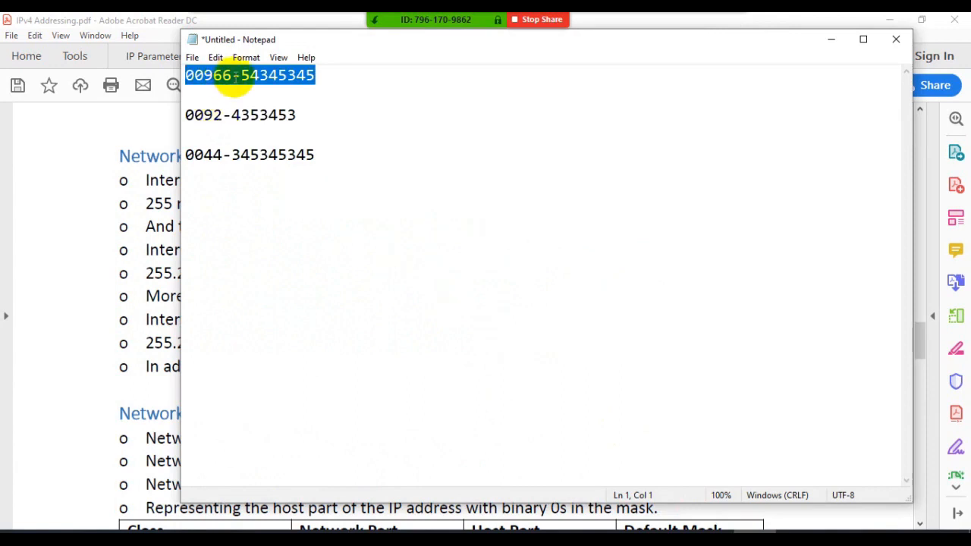
{"action": "left_click_drag", "start_coordinate": [233, 76], "coordinate": [317, 74]}
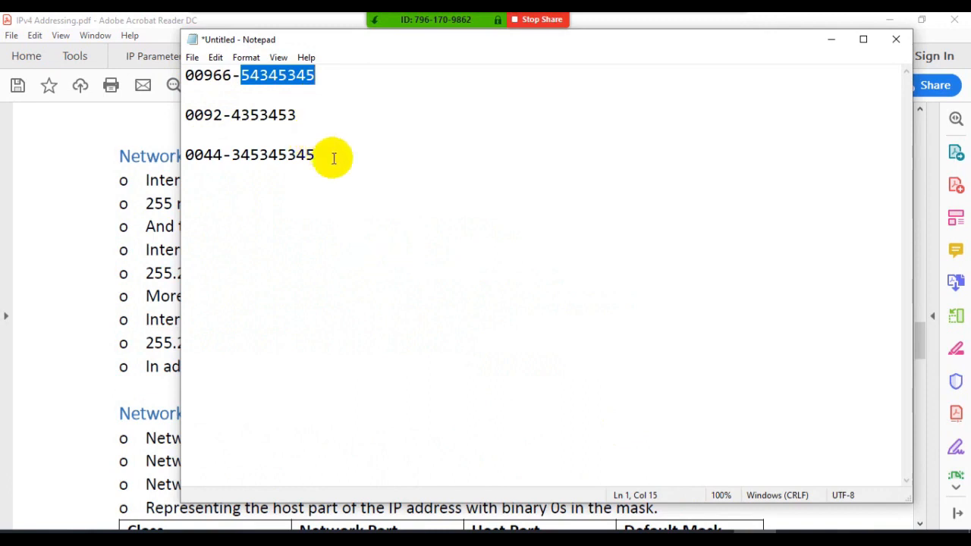
{"action": "left_click_drag", "start_coordinate": [331, 157], "coordinate": [174, 83]}
{"action": "key", "text": "Delete"}
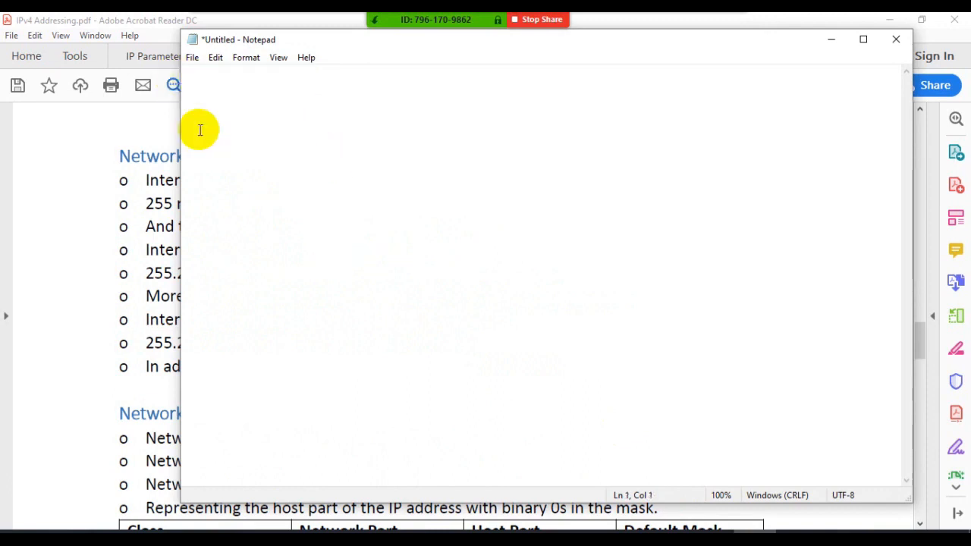
- Enter the class letters A, B and C on separate lines, spaced apart by two blank lines
{"action": "type", "text": "A"}
{"action": "key", "text": "Return"}
{"action": "key", "text": "Return"}
{"action": "type", "text": "B   "}
{"action": "type", "text": "C"}
- Add the first-octet ranges beside the class letters: 1-127 for A, 128-191 for B and 192-223 for C
{"action": "left_click", "coordinate": [212, 76]}
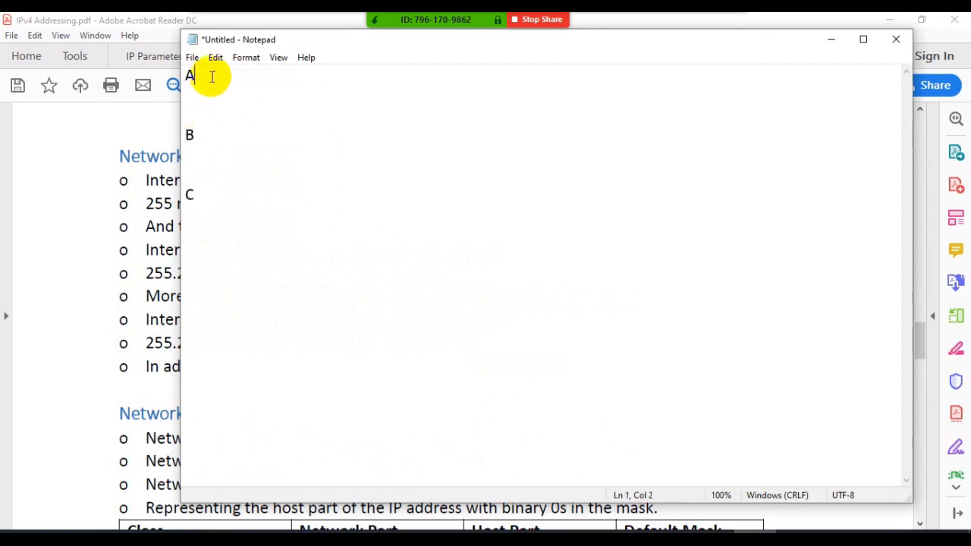
{"action": "type", "text": "1-127"}
{"action": "key", "text": "Down"}
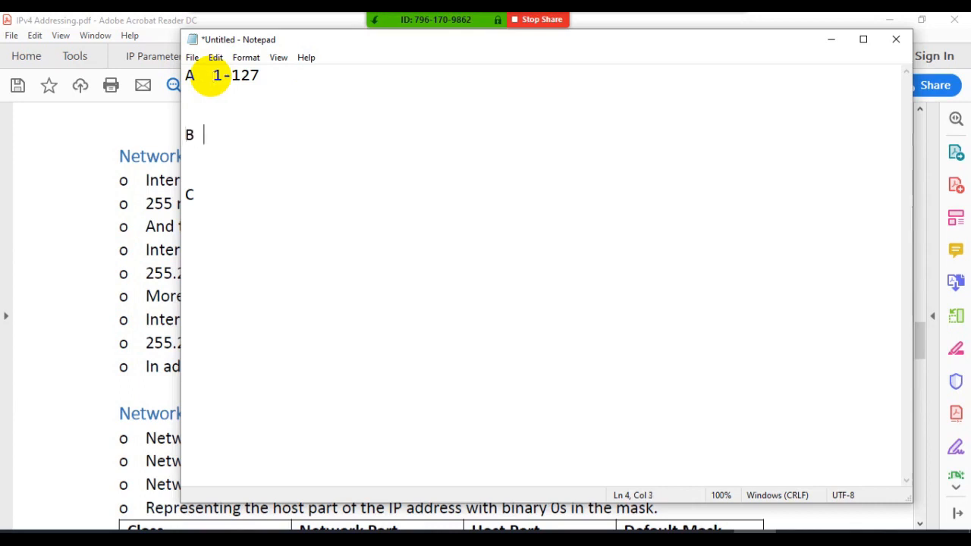
{"action": "type", "text": "128-191   C 1"}
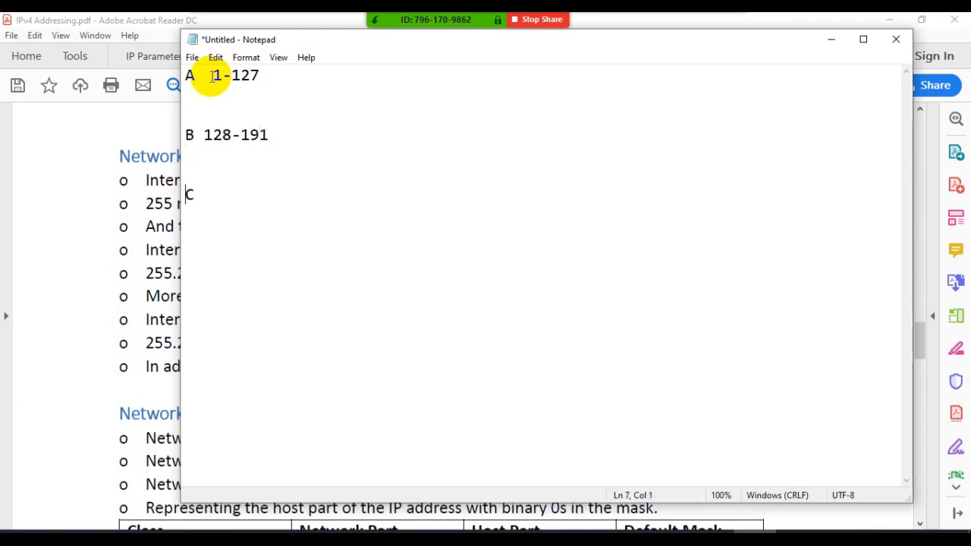
{"action": "type", "text": "92-223"}
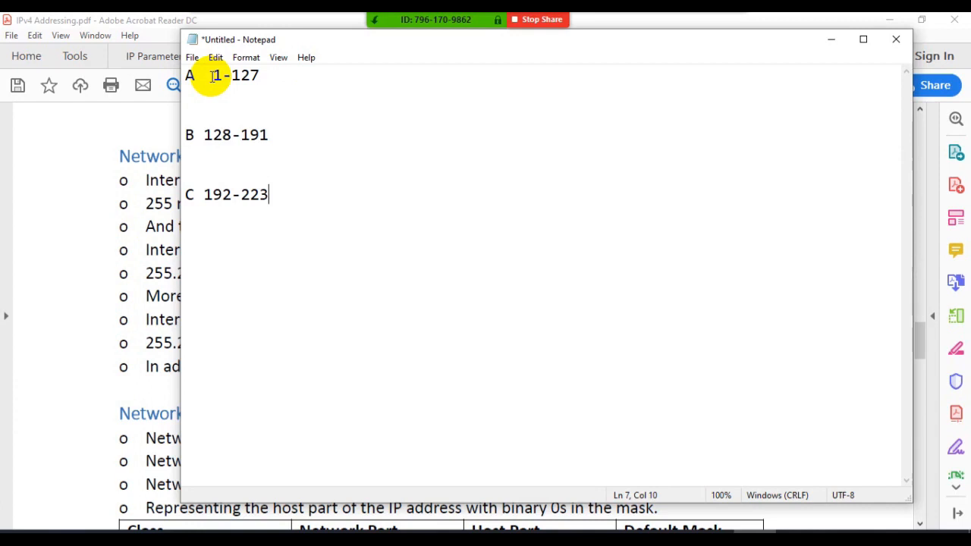
- Append the default mask /255.0.0.0 to the Class A range
{"action": "left_click", "coordinate": [212, 76]}
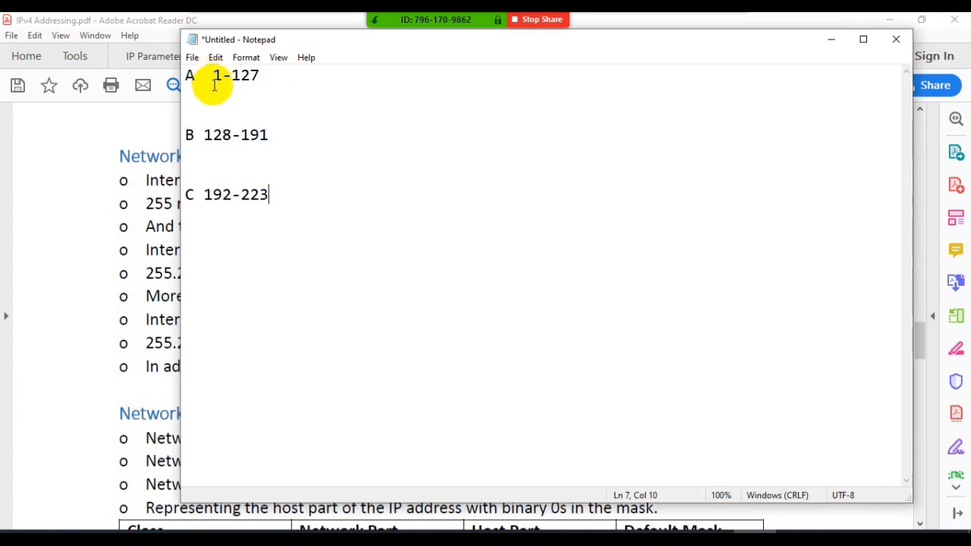
{"action": "left_click", "coordinate": [278, 78]}
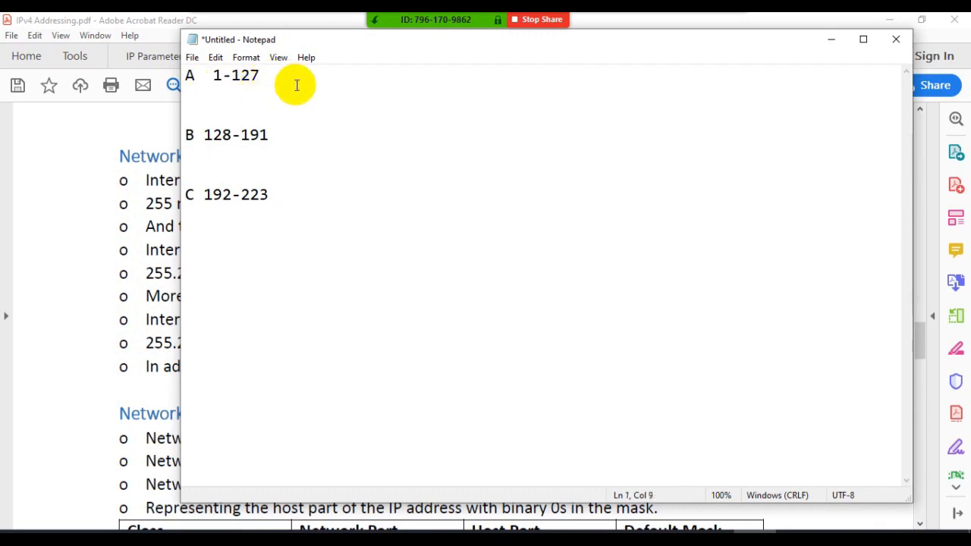
{"action": "type", "text": "/255.0.0.0"}
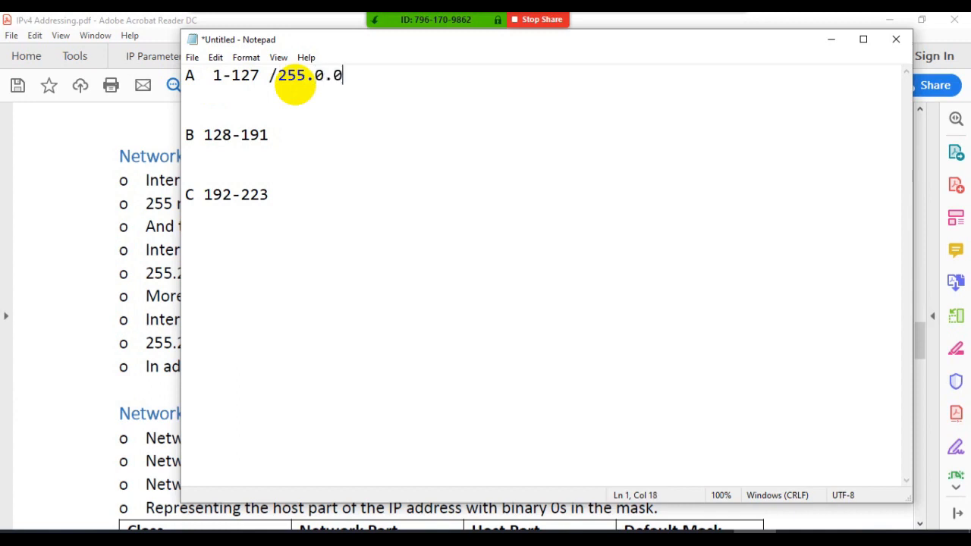
- Append the default mask /255.255.0.0 to the Class B range
{"action": "key", "text": "Down"}
{"action": "key", "text": "Down"}
{"action": "key", "text": "Right"}
{"action": "key", "text": "Right"}
{"action": "key", "text": "Right"}
{"action": "key", "text": "Right"}
{"action": "type", "text": "/255."}
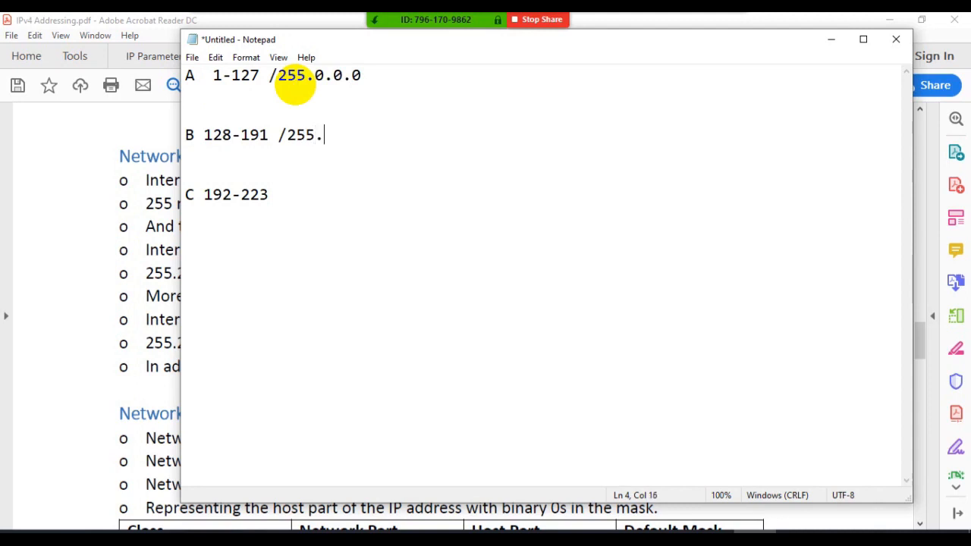
{"action": "type", "text": "255.0.0"}
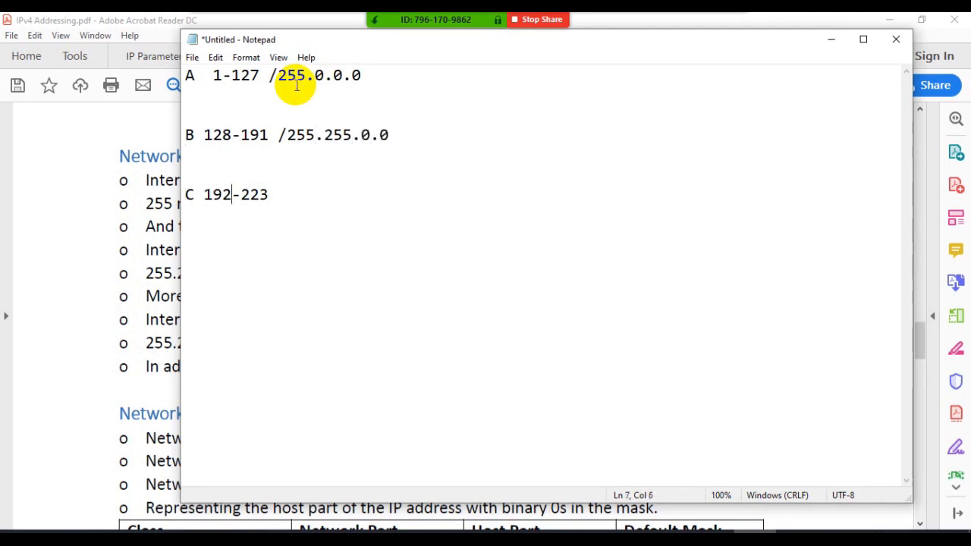
- Append the default mask /255.255.255.0 to the Class C range
{"action": "key", "text": "Right"}
{"action": "key", "text": "Right"}
{"action": "key", "text": "Right"}
{"action": "key", "text": "Right"}
{"action": "type", "text": "/255.2"}
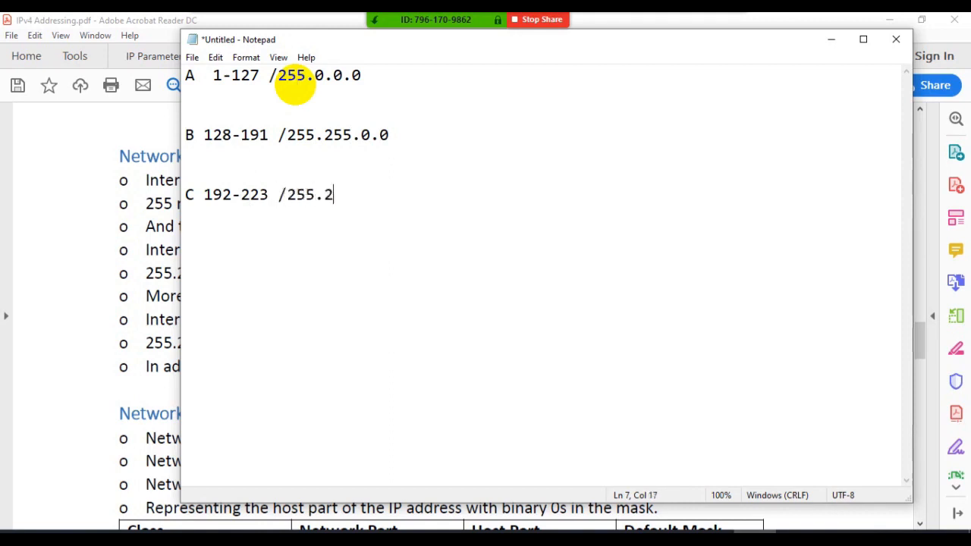
{"action": "type", "text": "55.25"}
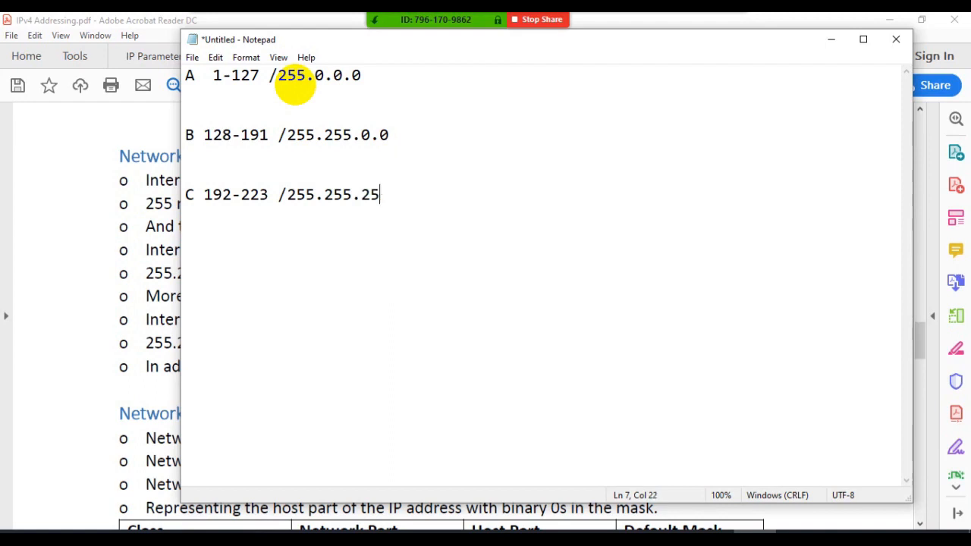
{"action": "type", "text": "5.0"}
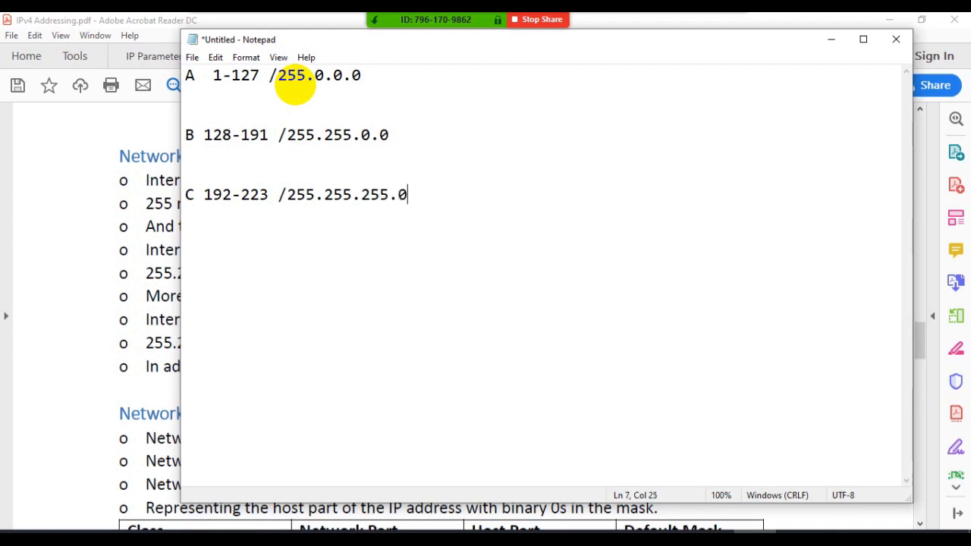
- Add the example 1.2.3.4/8 255.0.0.0 below the Class A line after a blank line, and highlight its mask for reference
{"action": "left_click", "coordinate": [366, 74]}
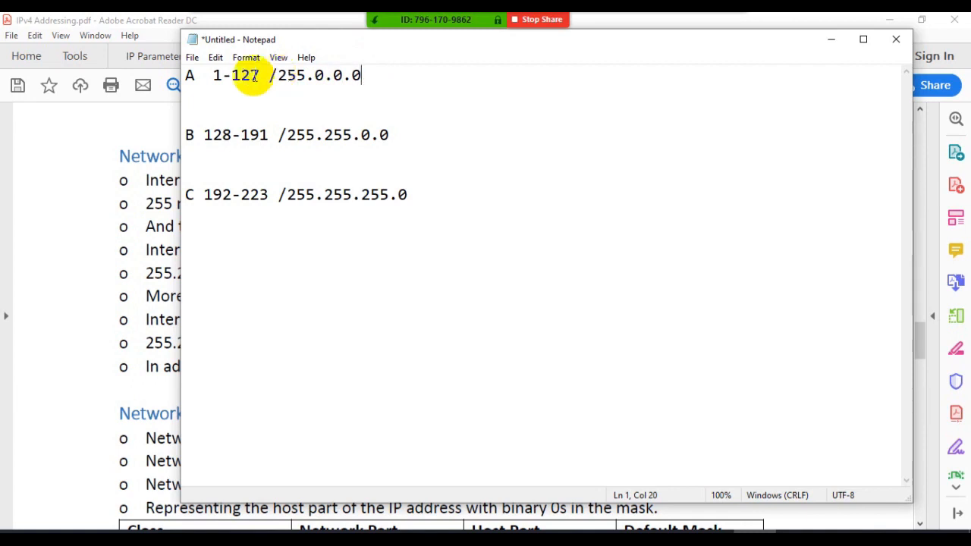
{"action": "left_click", "coordinate": [193, 96]}
{"action": "key", "text": "Return"}
{"action": "key", "text": "Return"}
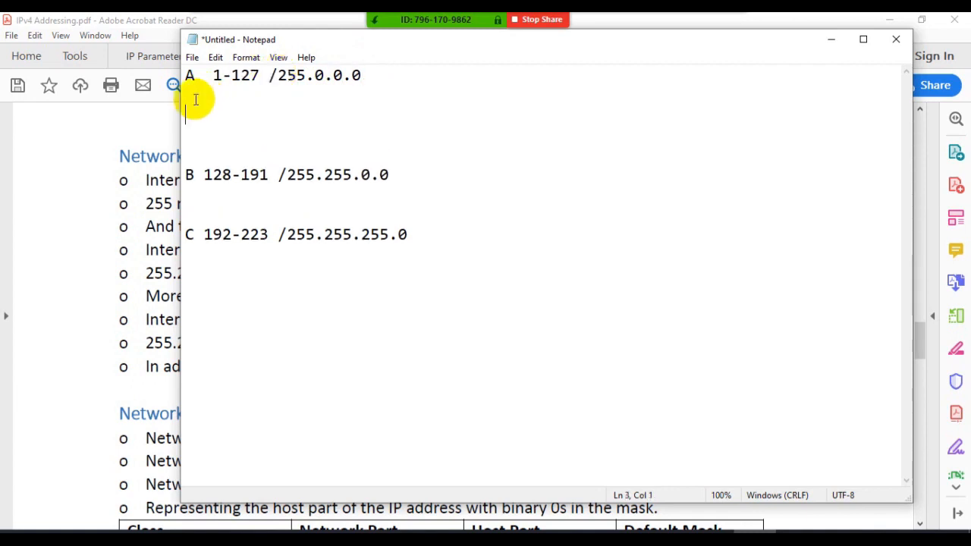
{"action": "type", "text": "1.2.3.4/8"}
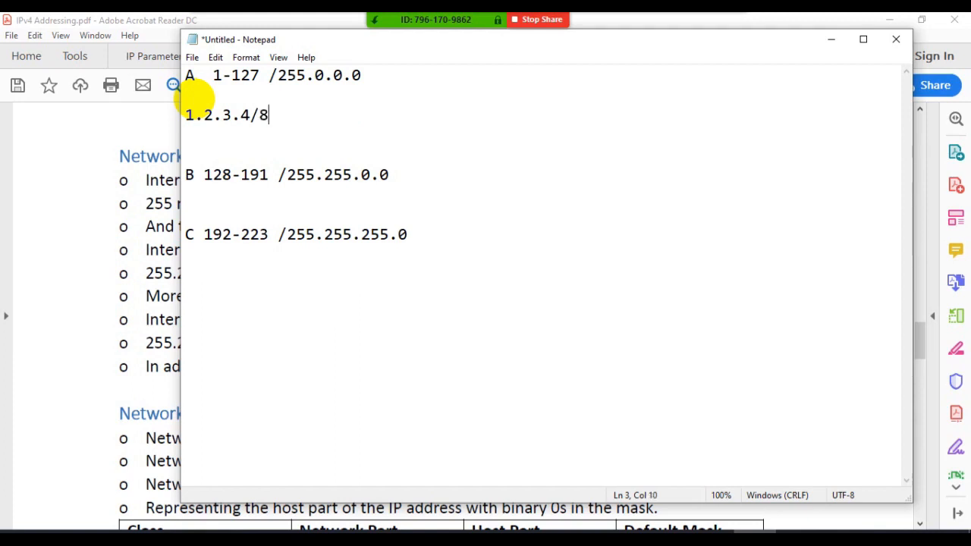
{"action": "key", "text": "BackSpace"}
{"action": "type", "text": "8 255.0.0.0"}
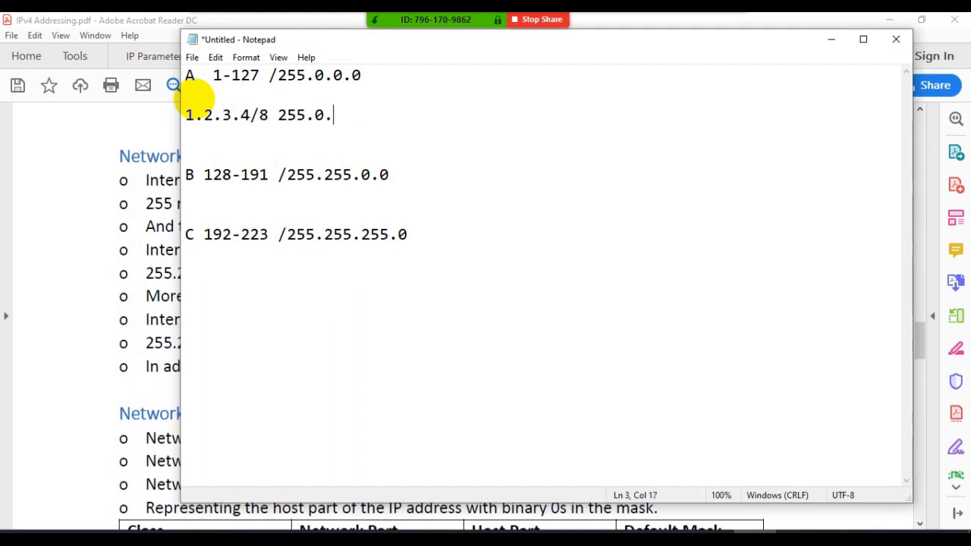
{"action": "double_click", "coordinate": [281, 116]}
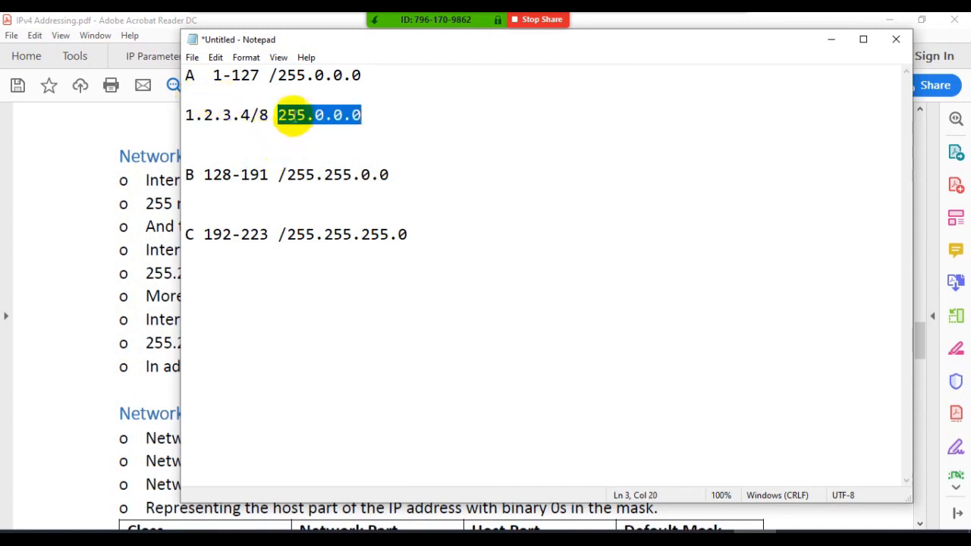
{"action": "left_click", "coordinate": [296, 115]}
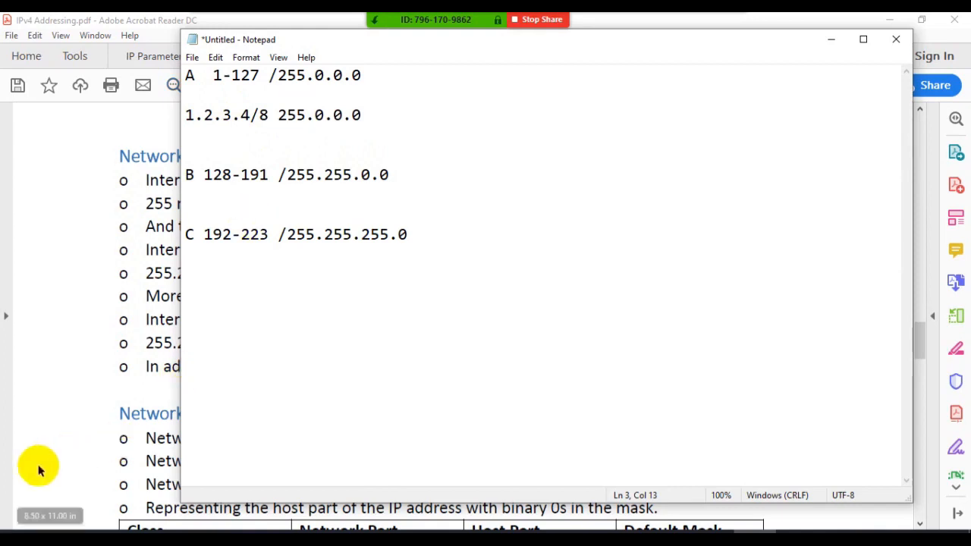
{"action": "left_click", "coordinate": [17, 523]}
{"action": "type", "text": "cla"}
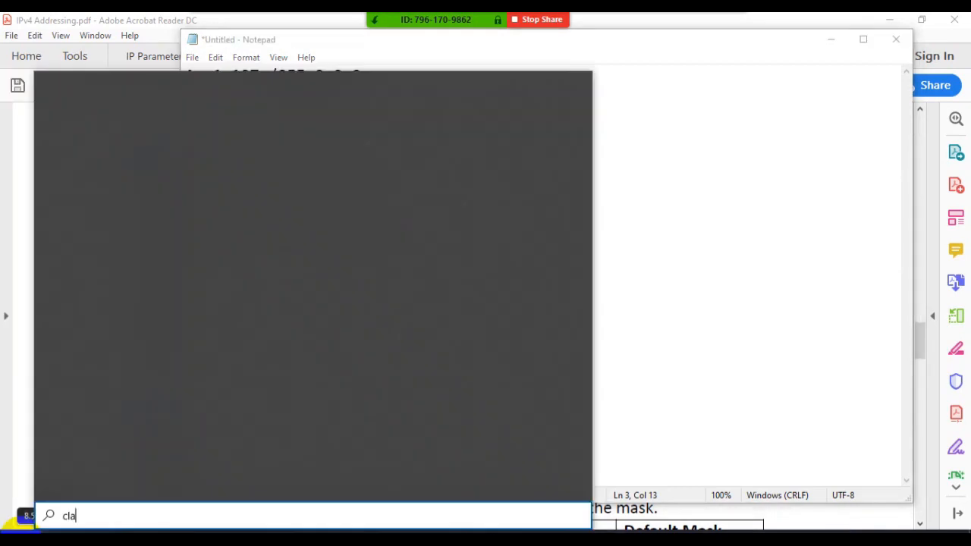
{"action": "key", "text": "Return"}
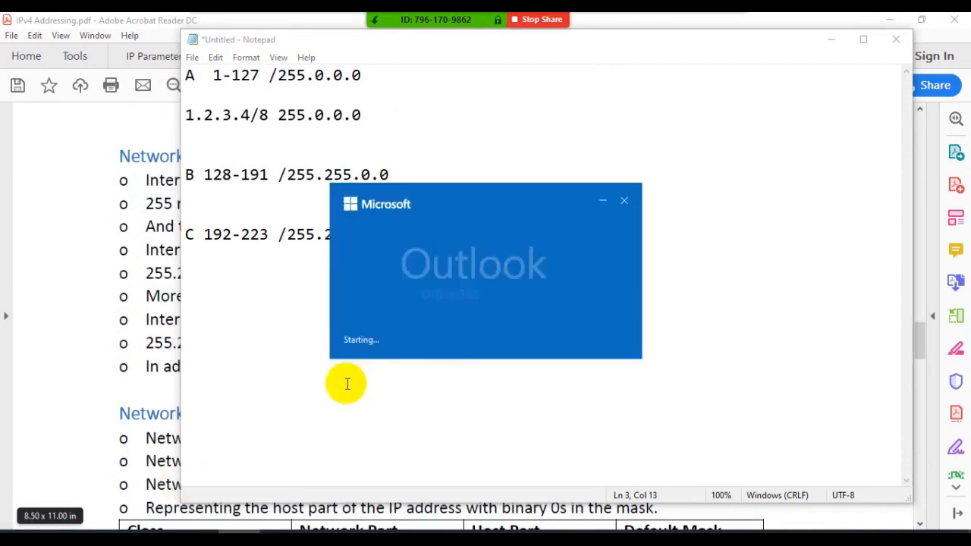
{"action": "left_click", "coordinate": [625, 201]}
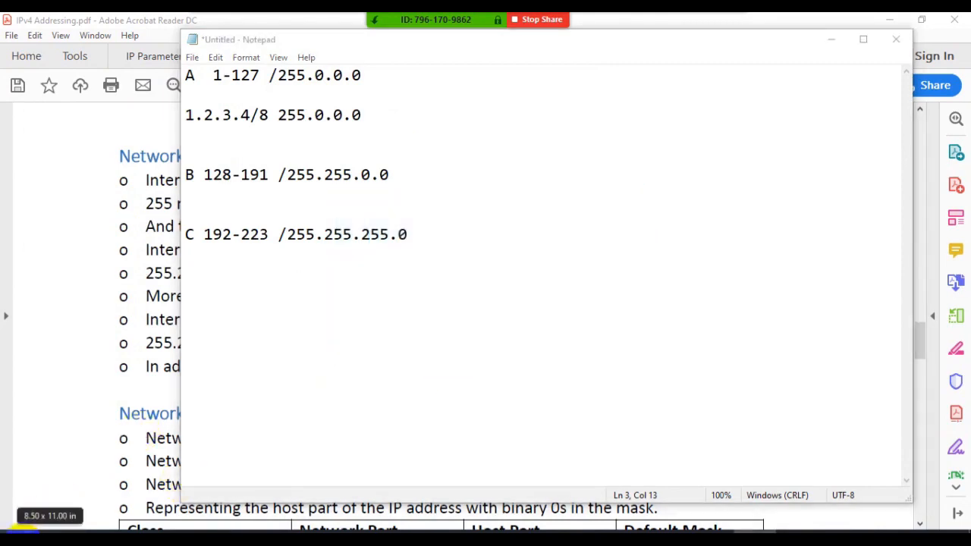
- Open the Windows Calculator and set it to Programmer mode
{"action": "left_click", "coordinate": [18, 524]}
{"action": "type", "text": "cal"}
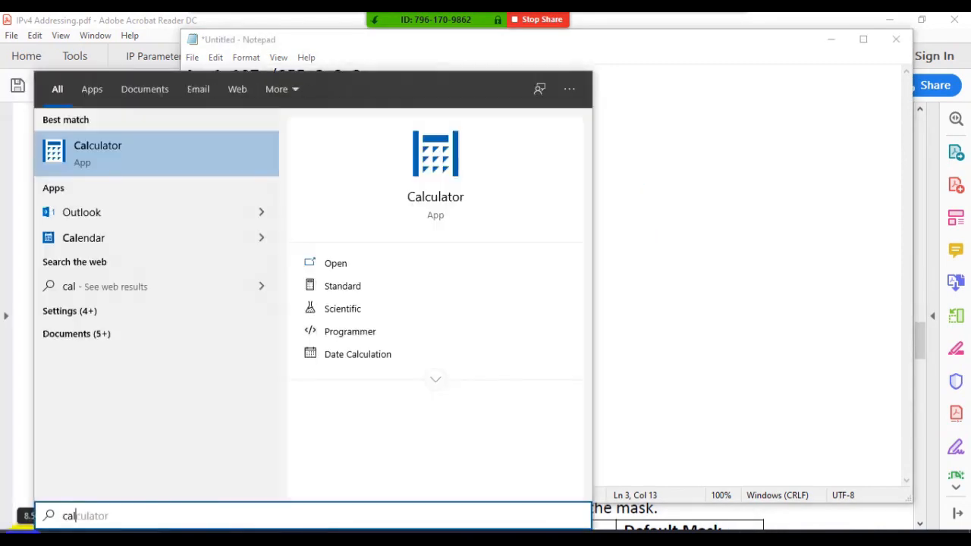
{"action": "key", "text": "Return"}
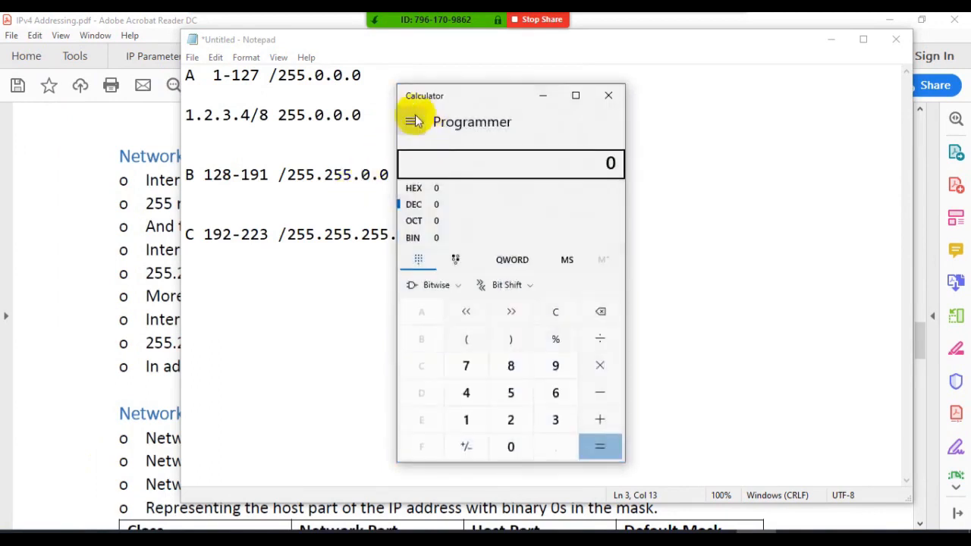
{"action": "left_click", "coordinate": [412, 122]}
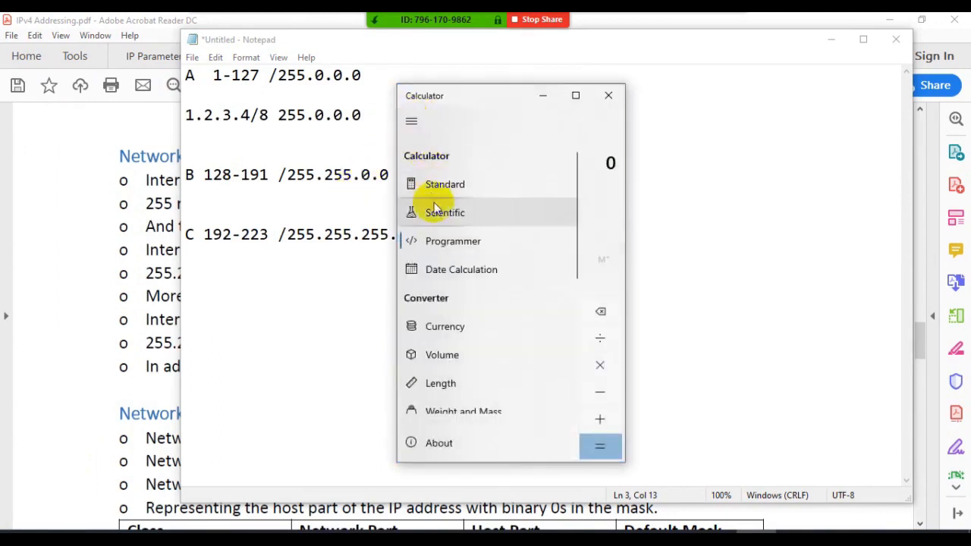
{"action": "left_click", "coordinate": [435, 241]}
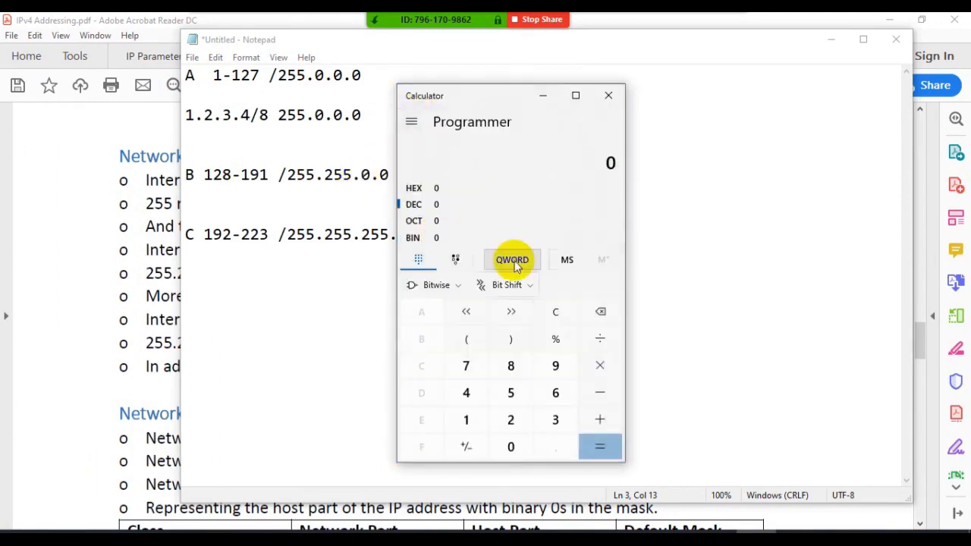
{"action": "left_click", "coordinate": [511, 393]}
{"action": "left_click", "coordinate": [511, 420]}
{"action": "left_click", "coordinate": [511, 419]}
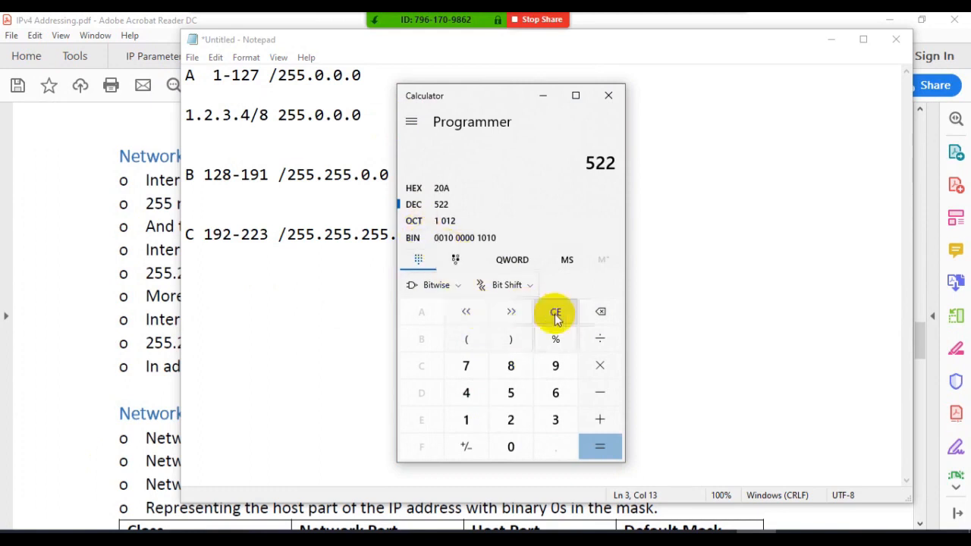
{"action": "left_click", "coordinate": [599, 312]}
{"action": "left_click", "coordinate": [600, 312]}
{"action": "left_click", "coordinate": [599, 311]}
- Enter 255 as a decimal value in the calculator and convert it to binary
{"action": "left_click", "coordinate": [511, 419]}
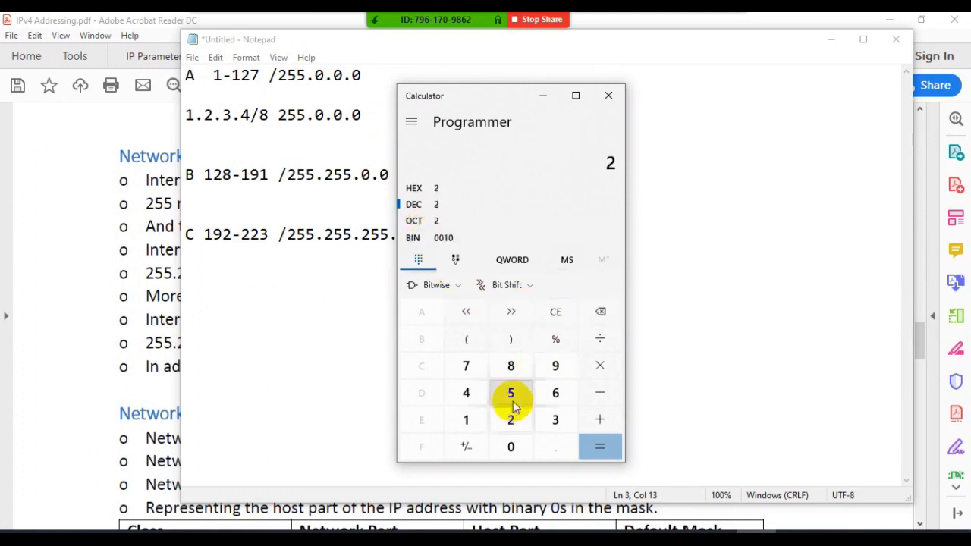
{"action": "left_click", "coordinate": [511, 392]}
{"action": "left_click", "coordinate": [510, 393]}
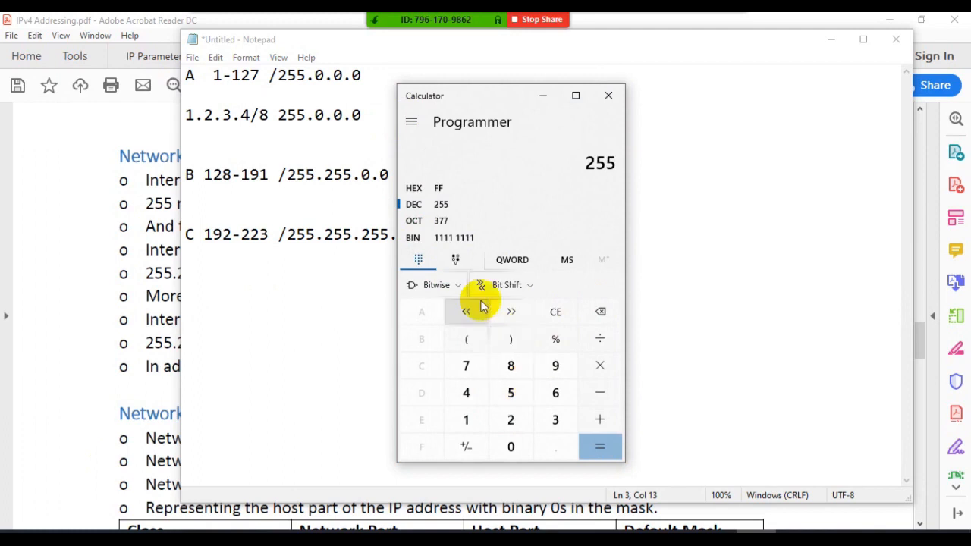
{"action": "left_click", "coordinate": [454, 241]}
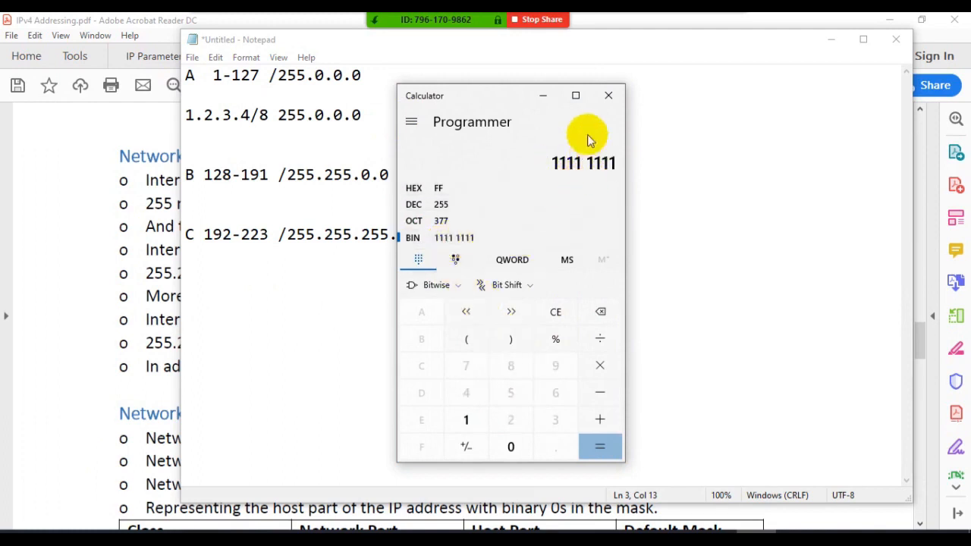
- Put the calculator away and add the labels NID:, HID: and BID: on separate lines below the 1.2.3.4/8 example in Notepad
{"action": "left_click", "coordinate": [543, 96]}
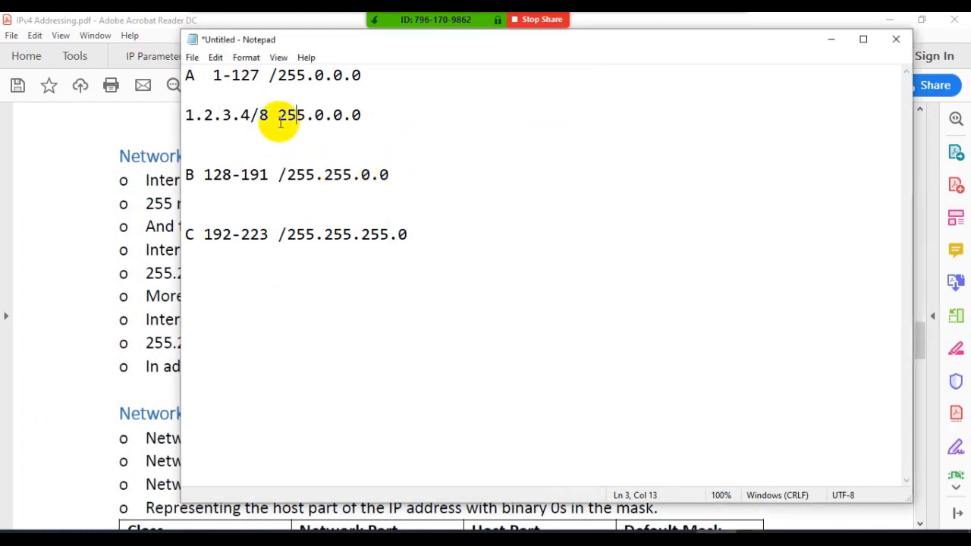
{"action": "left_click_drag", "start_coordinate": [269, 116], "coordinate": [258, 116]}
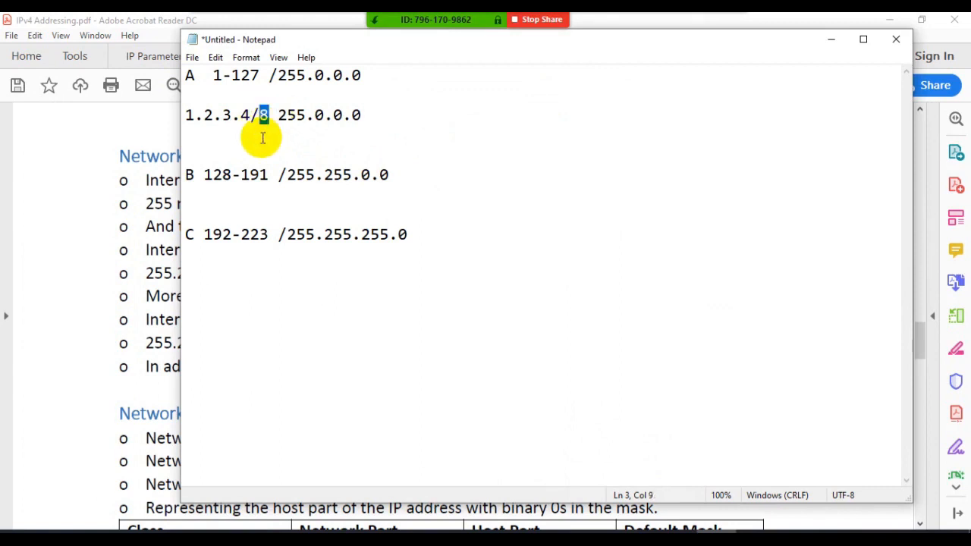
{"action": "left_click", "coordinate": [375, 115]}
{"action": "key", "text": "Return"}
{"action": "key", "text": "Return"}
{"action": "type", "text": "NI"}
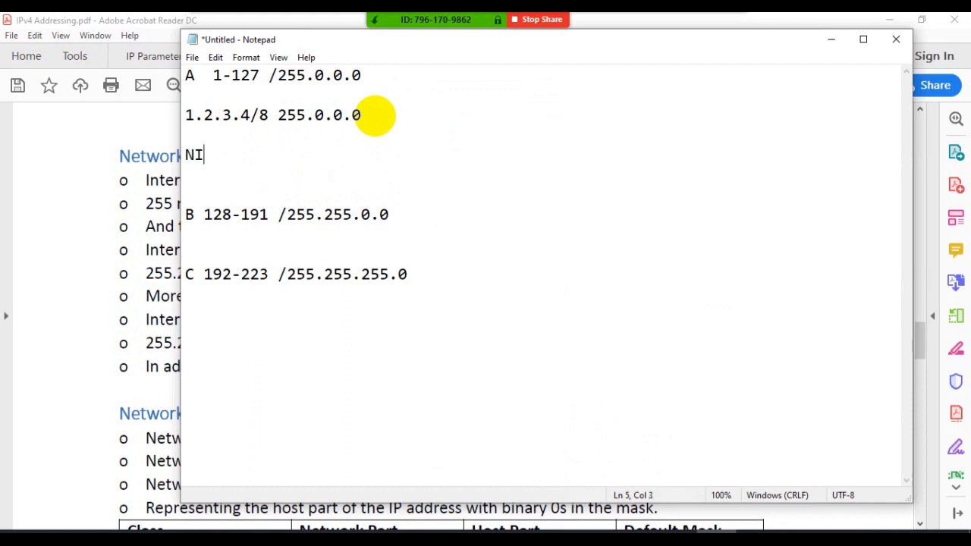
{"action": "type", "text": "D:"}
{"action": "key", "text": "Return"}
{"action": "type", "text": "H"}
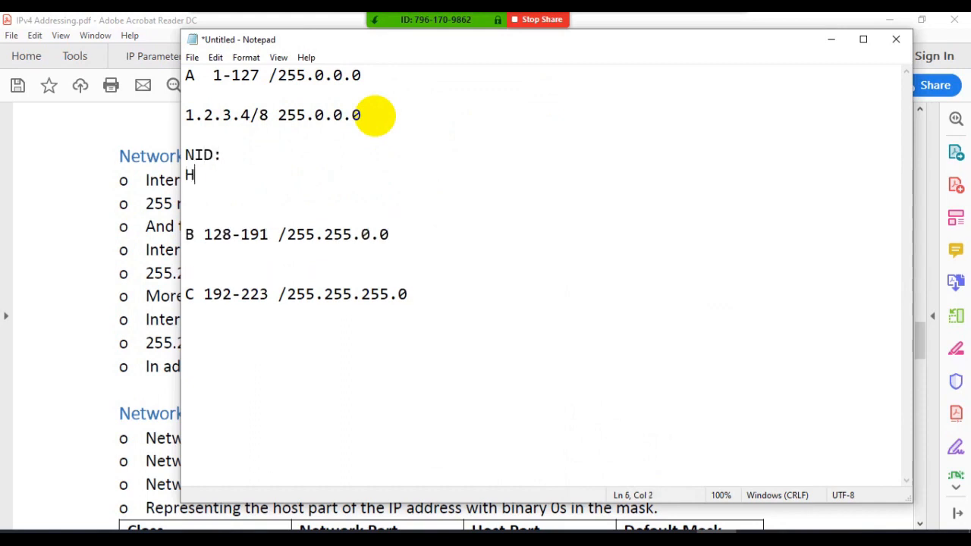
{"action": "type", "text": "JD:"}
{"action": "key", "text": "Return"}
{"action": "type", "text": "BI"}
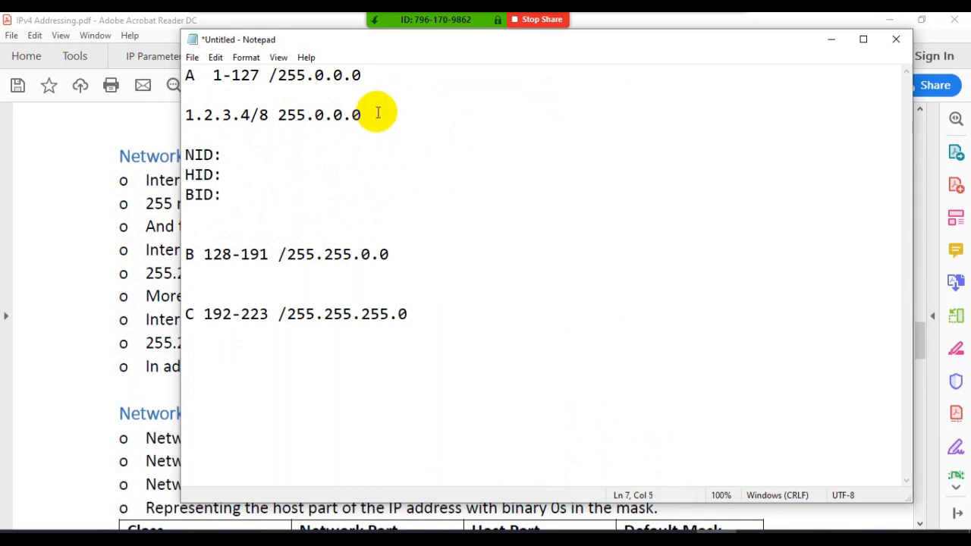
- Highlight the mask 255.0.0.0 and the address 1.2.3.4 in the Class A example for reference
{"action": "left_click", "coordinate": [224, 155]}
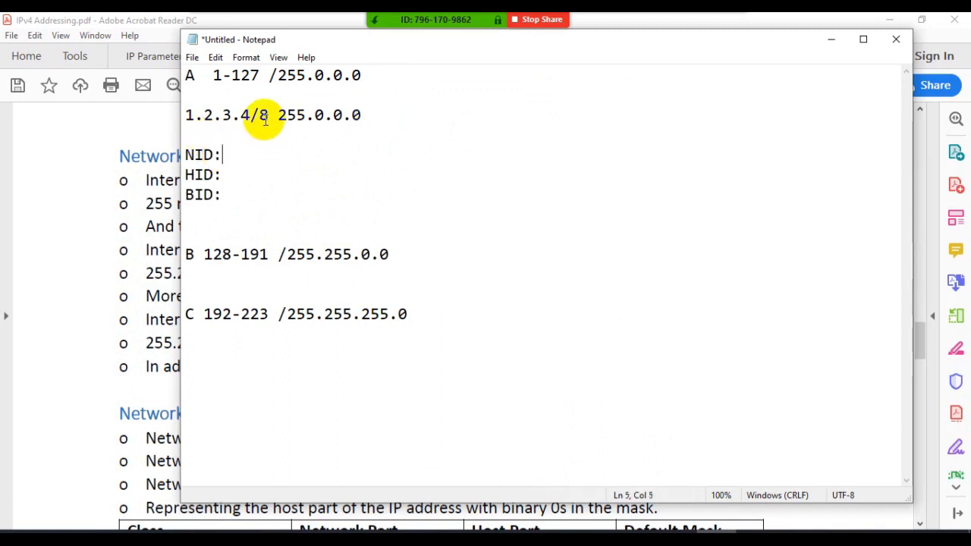
{"action": "left_click_drag", "start_coordinate": [270, 116], "coordinate": [358, 119]}
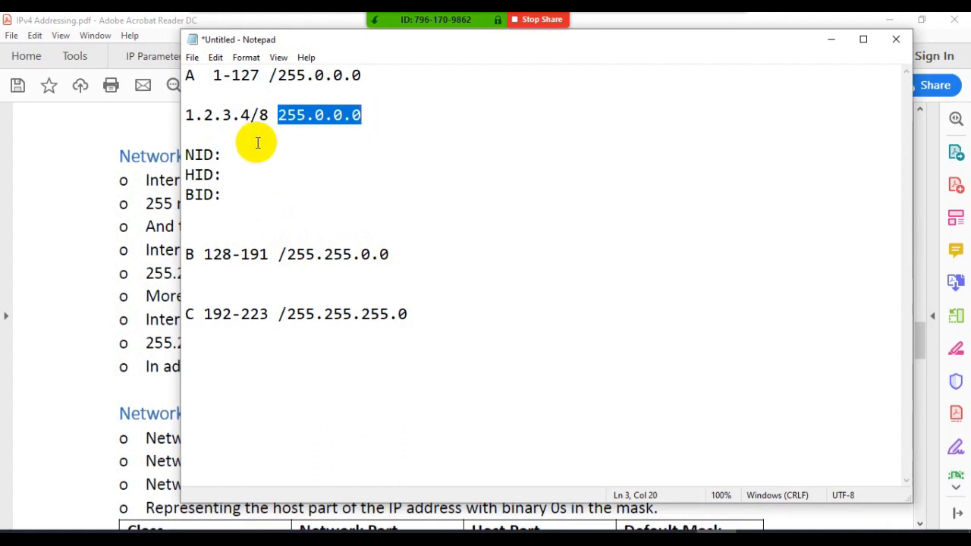
{"action": "left_click_drag", "start_coordinate": [252, 115], "coordinate": [189, 115]}
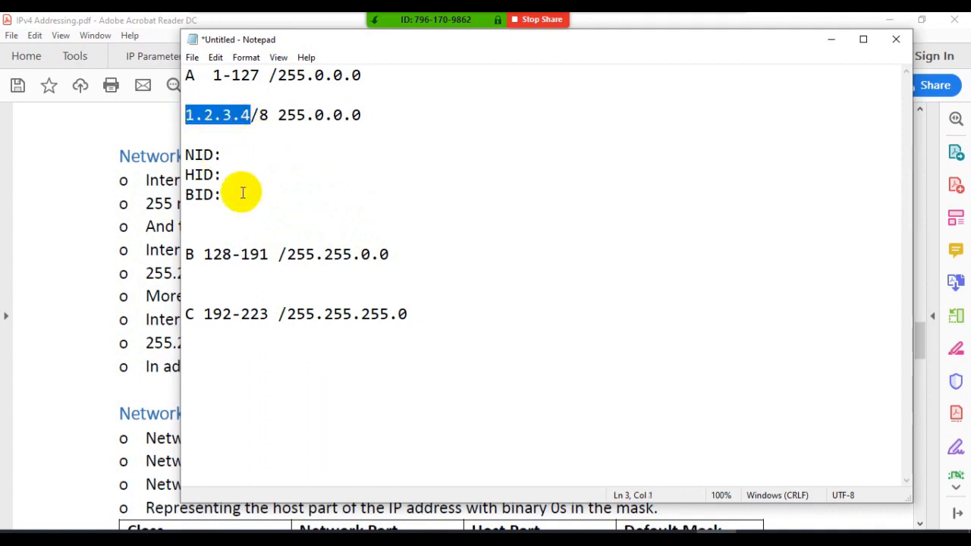
- Copy the NID, HID and BID labels below the Class B line and below the Class C line
{"action": "left_click_drag", "start_coordinate": [228, 196], "coordinate": [187, 155]}
{"action": "key", "text": "ctrl+c"}
{"action": "left_click", "coordinate": [215, 280]}
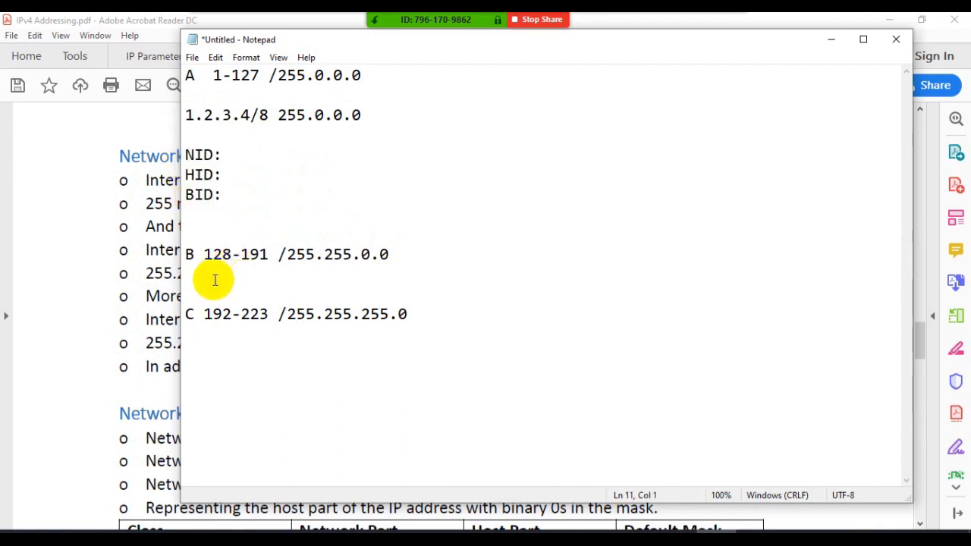
{"action": "key", "text": "ctrl+v"}
{"action": "left_click", "coordinate": [200, 386]}
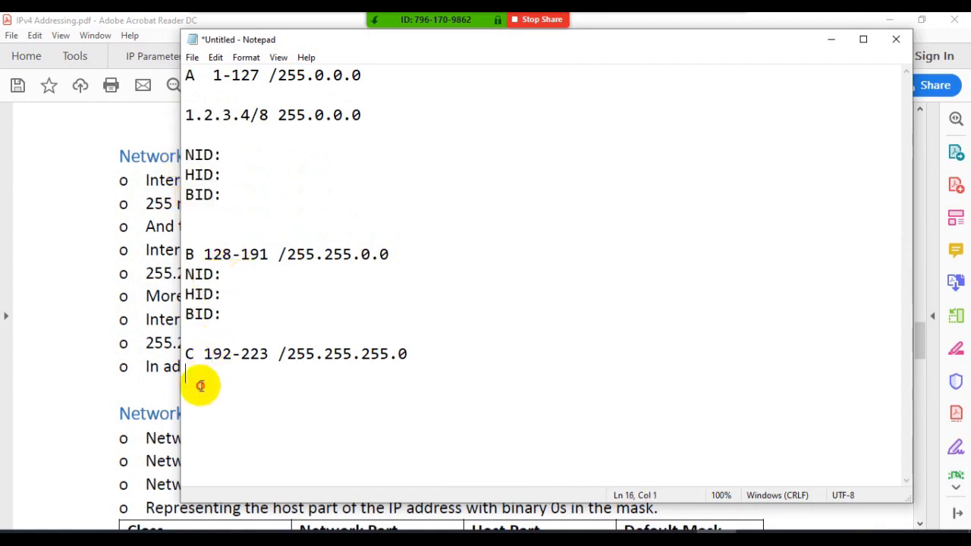
{"action": "key", "text": "ctrl+v"}
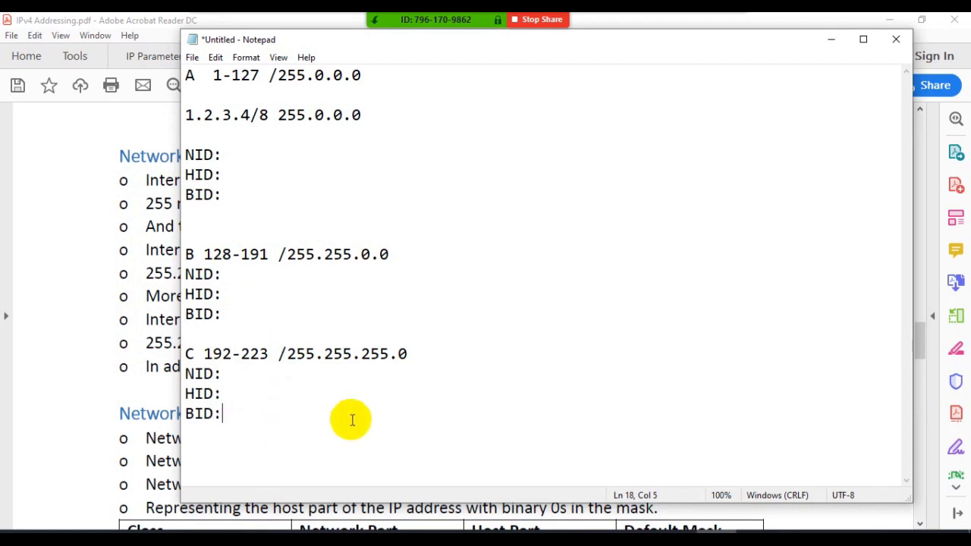
- Write a sample phone number with its country code on a new line above the Class A line
{"action": "left_click", "coordinate": [187, 75]}
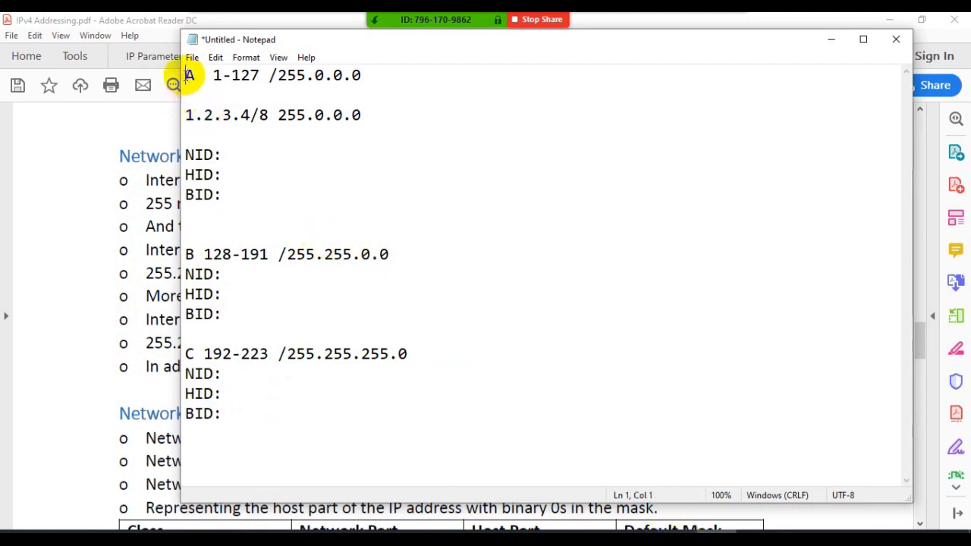
{"action": "key", "text": "Return"}
{"action": "key", "text": "Return"}
{"action": "key", "text": "Up"}
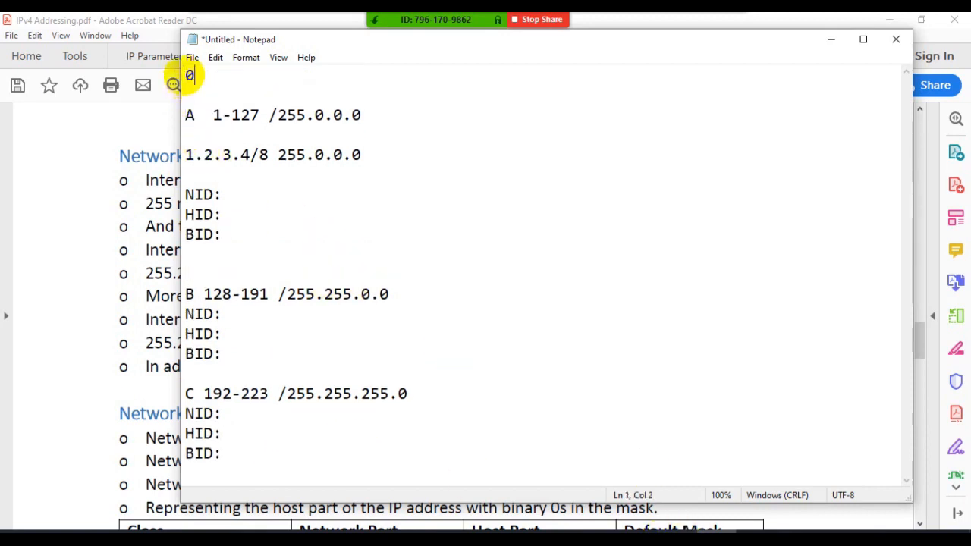
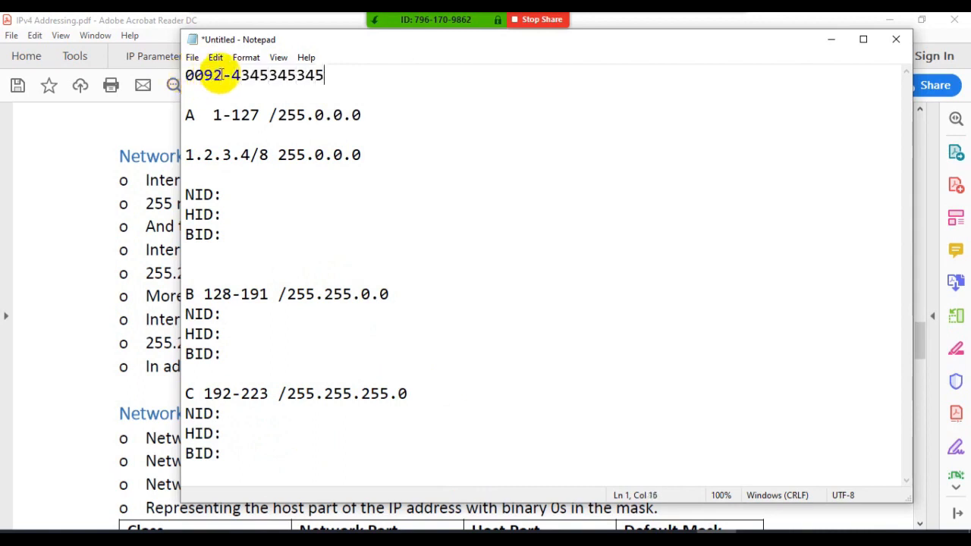
- Highlight the country code and the subscriber part of the sample phone number, and delete the whole number
{"action": "left_click_drag", "start_coordinate": [222, 75], "coordinate": [181, 75]}
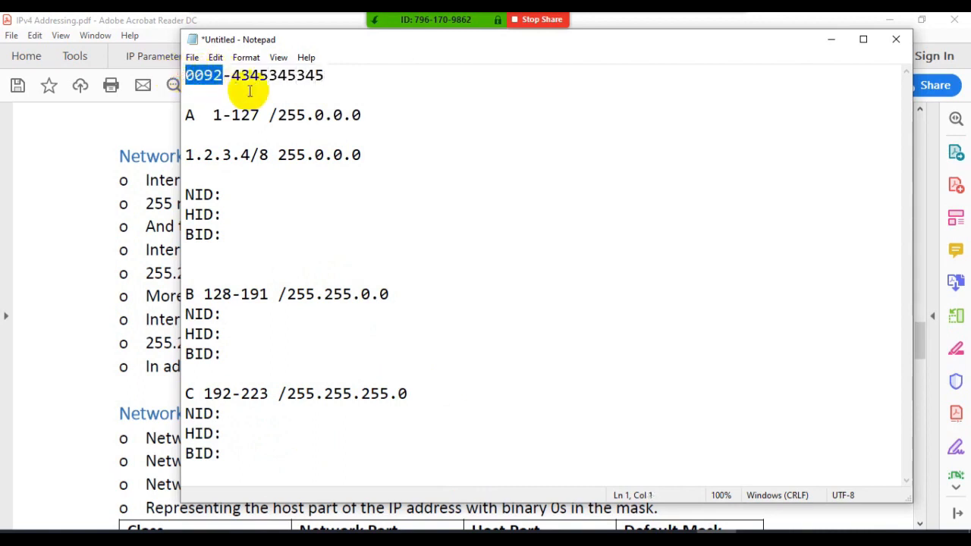
{"action": "left_click_drag", "start_coordinate": [332, 74], "coordinate": [228, 72]}
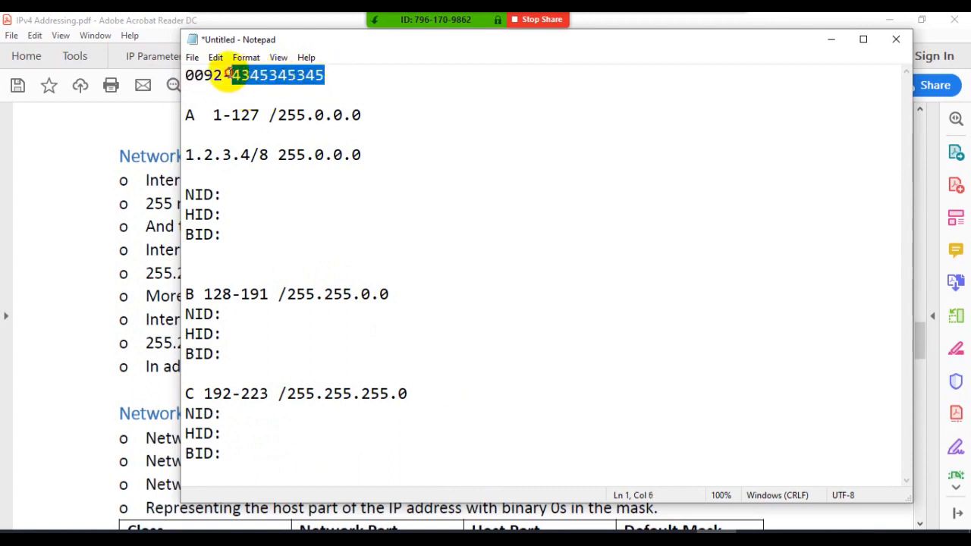
{"action": "left_click", "coordinate": [325, 74]}
{"action": "left_click_drag", "start_coordinate": [324, 73], "coordinate": [206, 76]}
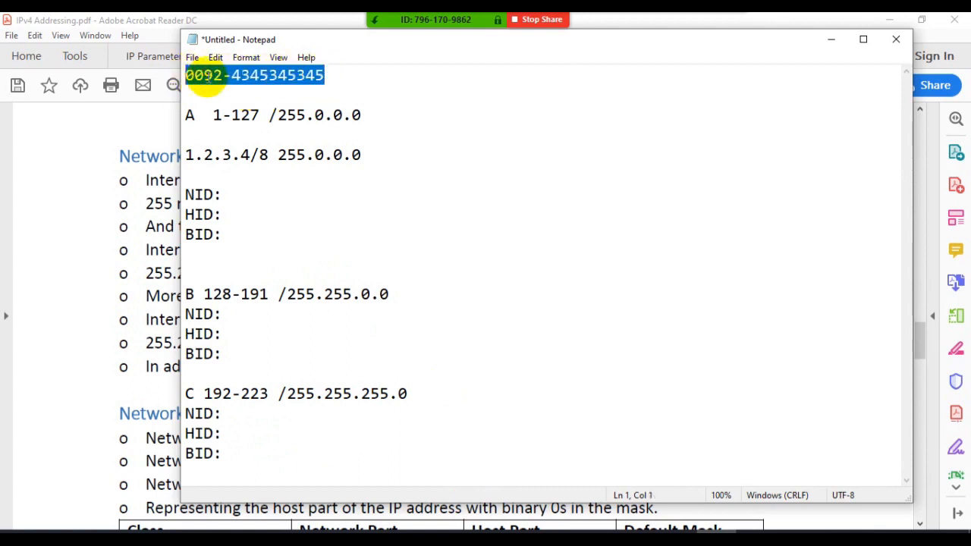
{"action": "key", "text": "Delete"}
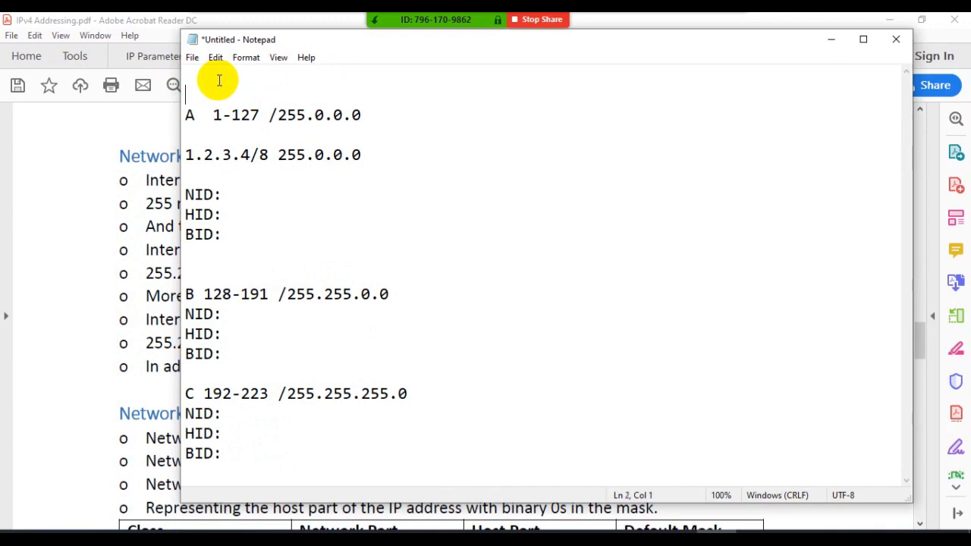
{"action": "key", "text": "BackSpace"}
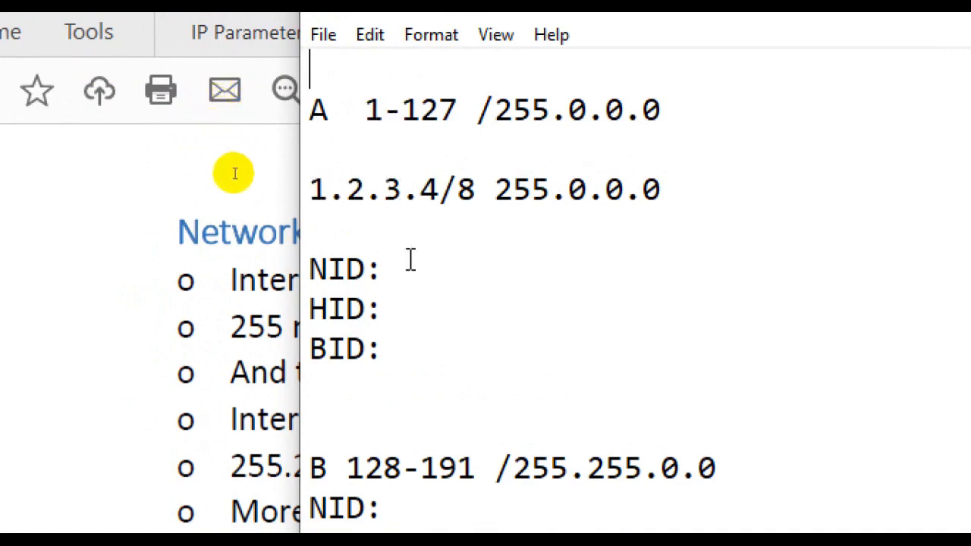
- Move the Class A example's mask 255.0.0.0 onto its own line beneath 1.2.3.4/8
{"action": "left_click", "coordinate": [396, 282]}
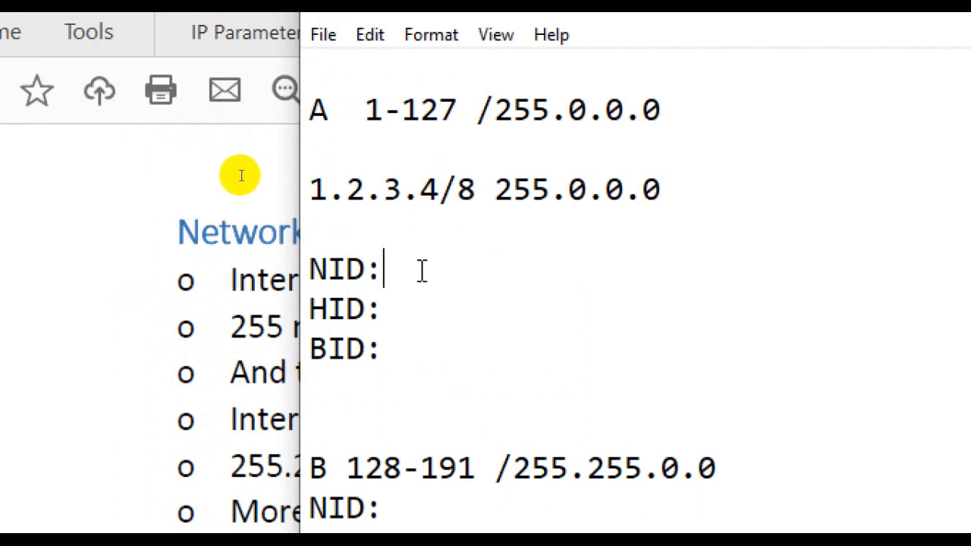
{"action": "left_click", "coordinate": [500, 196]}
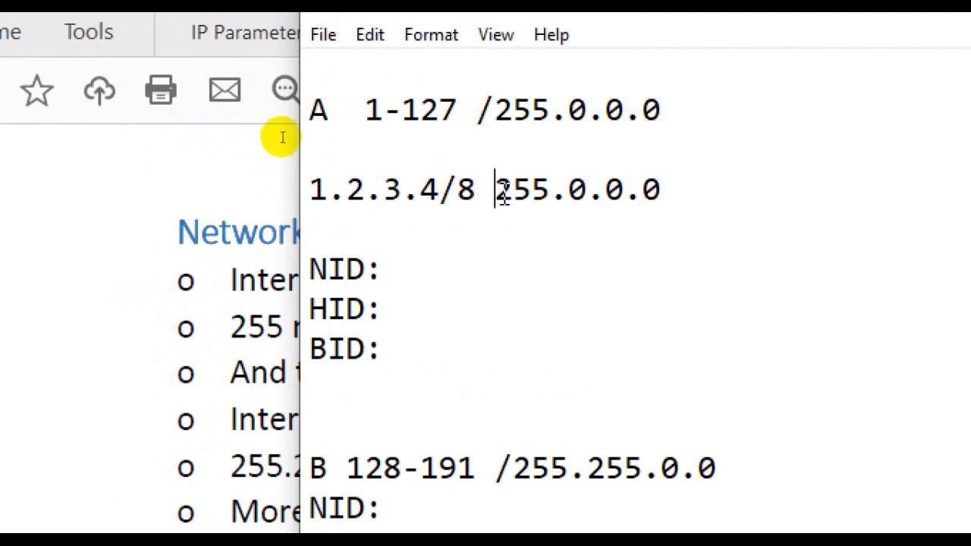
{"action": "key", "text": "Return"}
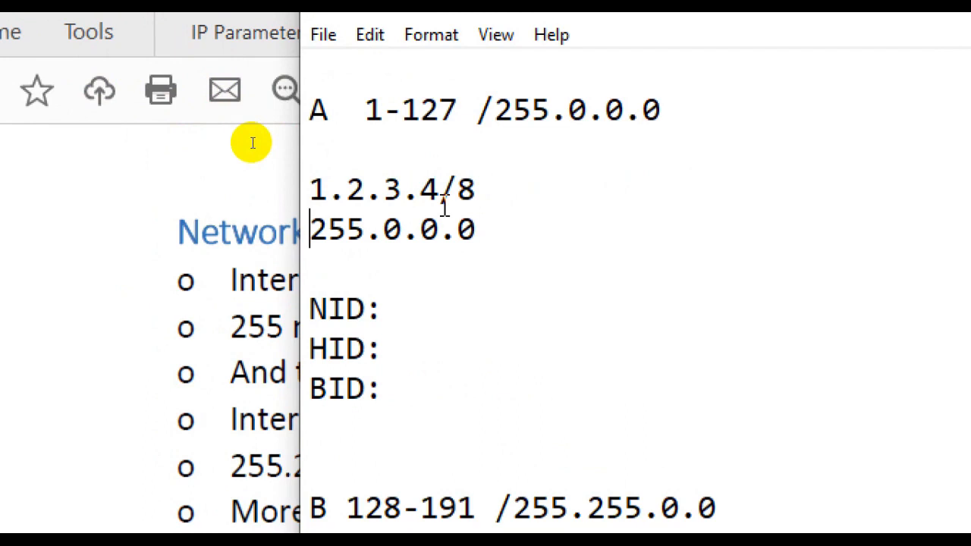
- Separate the first octet of 1.2.3.4/8 with spaces and enter 1.0.0.0 as the Class A NID
{"action": "left_click", "coordinate": [343, 190]}
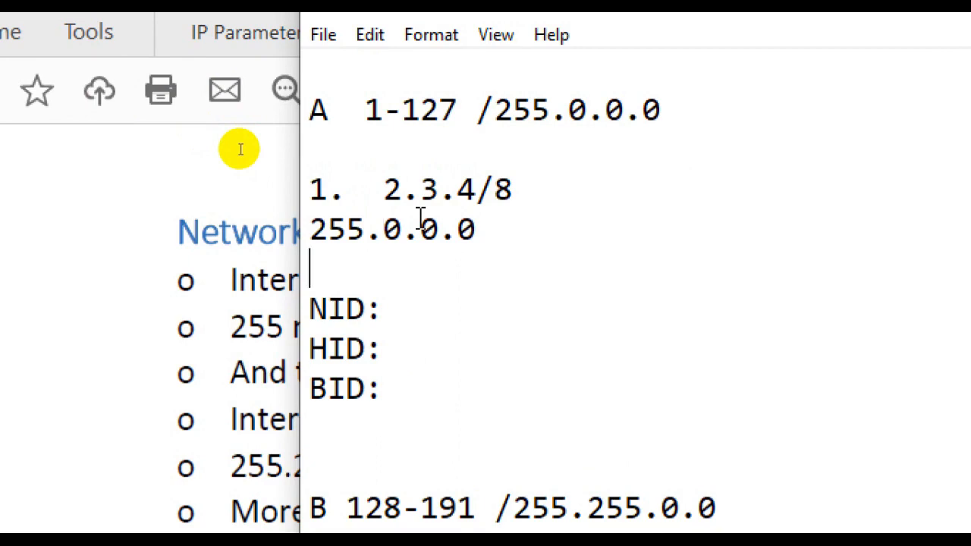
{"action": "key", "text": "Down"}
{"action": "key", "text": "Right"}
{"action": "key", "text": "Right"}
{"action": "key", "text": "Right"}
{"action": "key", "text": "Right"}
{"action": "type", "text": "1.0."}
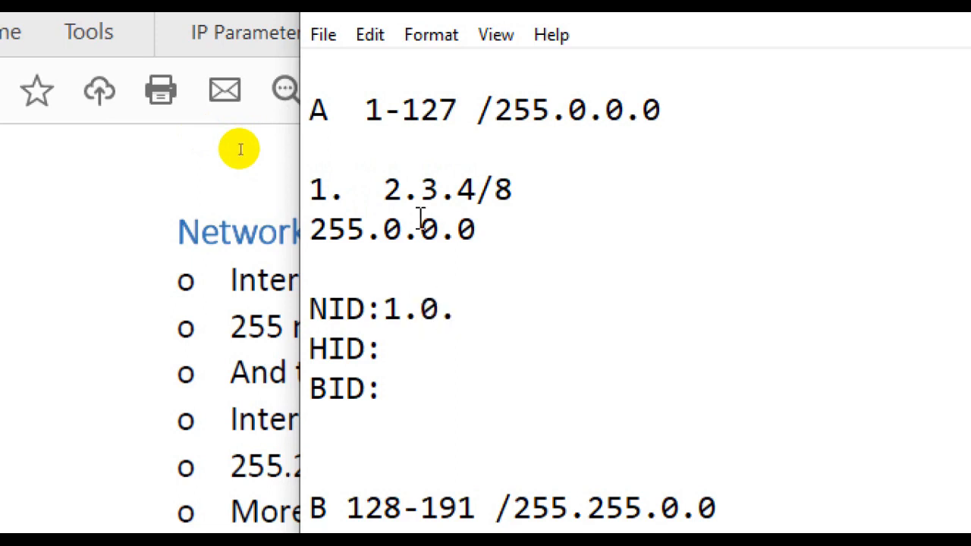
{"action": "type", "text": "0."}
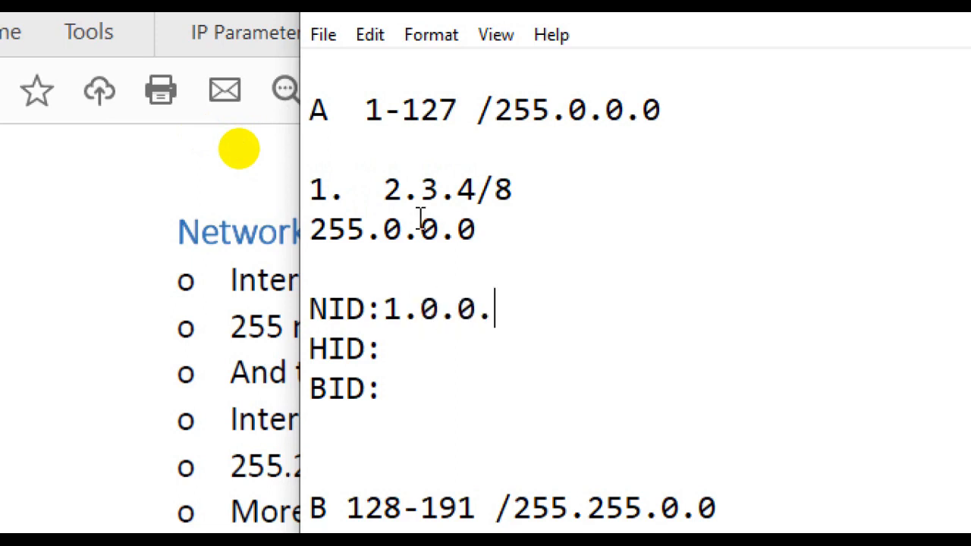
{"action": "type", "text": "0"}
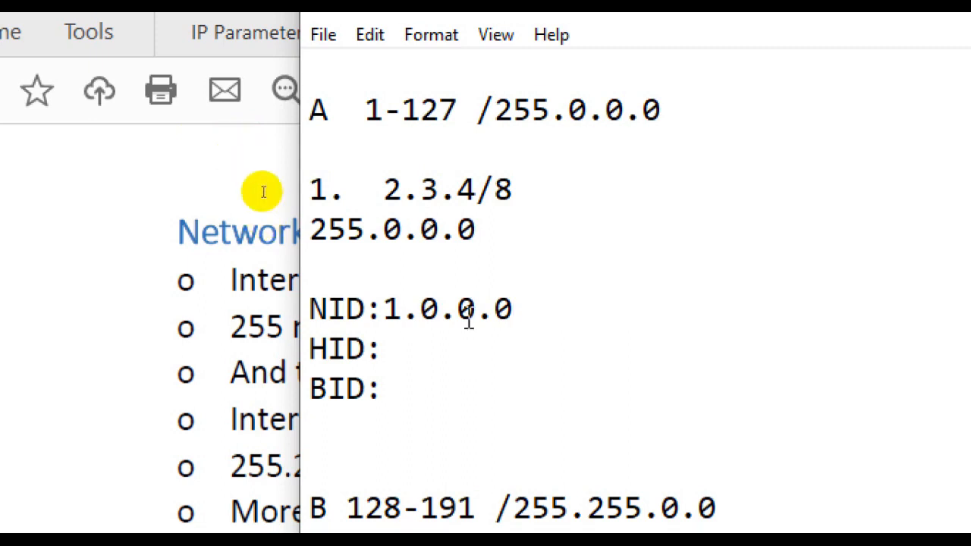
- Remove the extra spaces after the first octet of the Class A example address
{"action": "left_click", "coordinate": [393, 189]}
{"action": "key", "text": "BackSpace"}
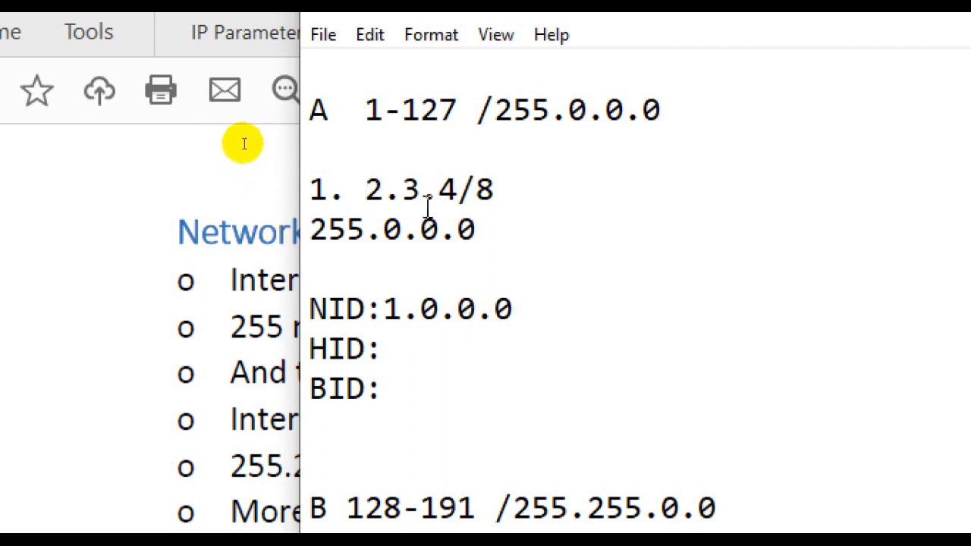
{"action": "key", "text": "BackSpace"}
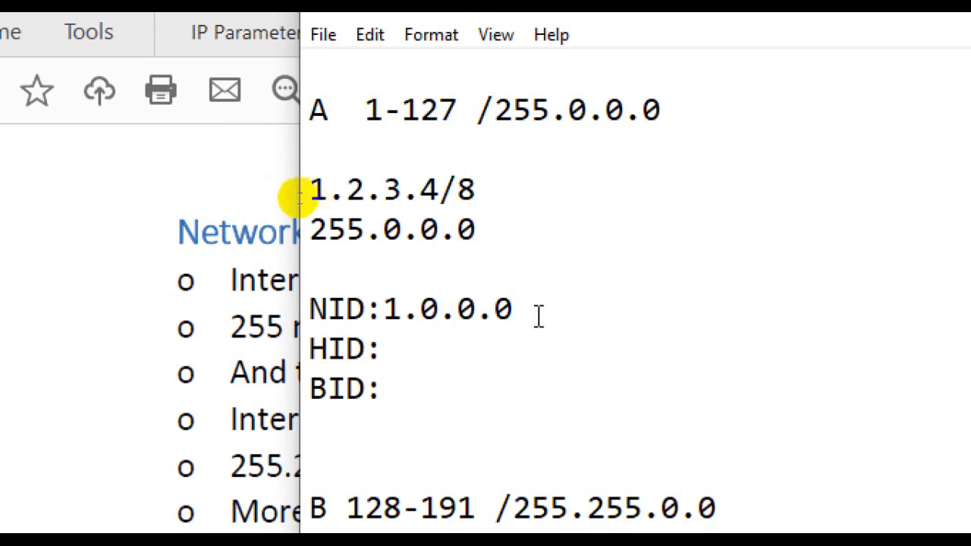
- Enter 0.2.3.4 as the Class A HID, without a space after the label
{"action": "left_click_drag", "start_coordinate": [514, 308], "coordinate": [388, 311]}
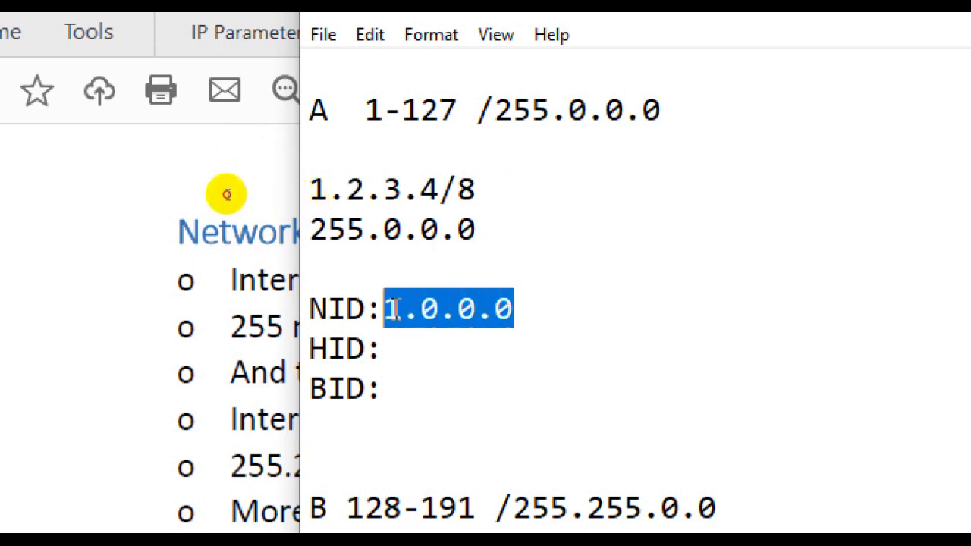
{"action": "left_click", "coordinate": [389, 349]}
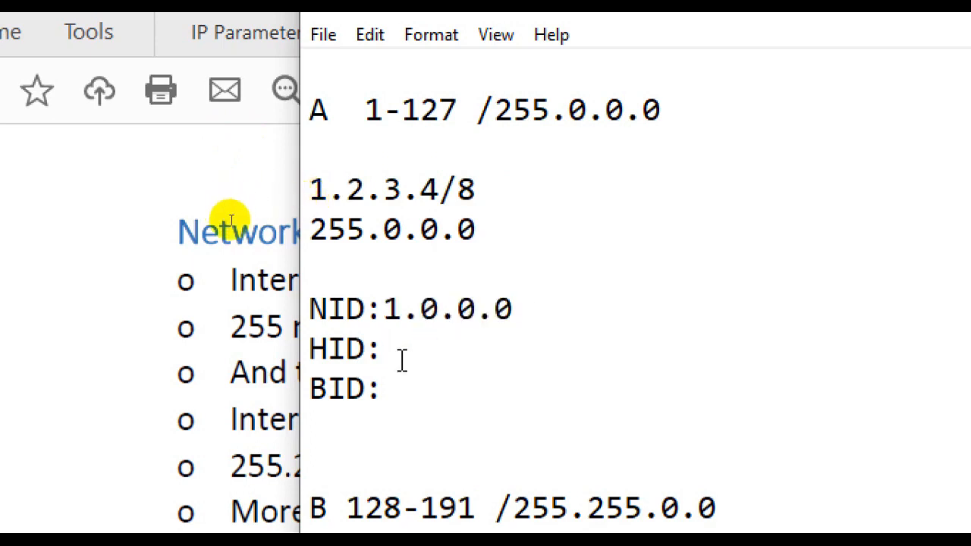
{"action": "type", "text": "0.2.3.4"}
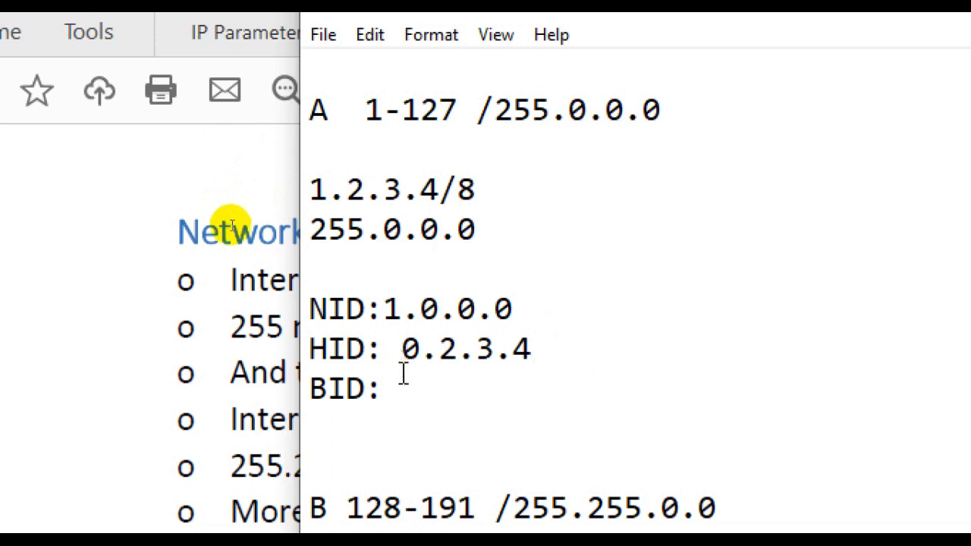
{"action": "left_click", "coordinate": [403, 372]}
{"action": "key", "text": "BackSpace"}
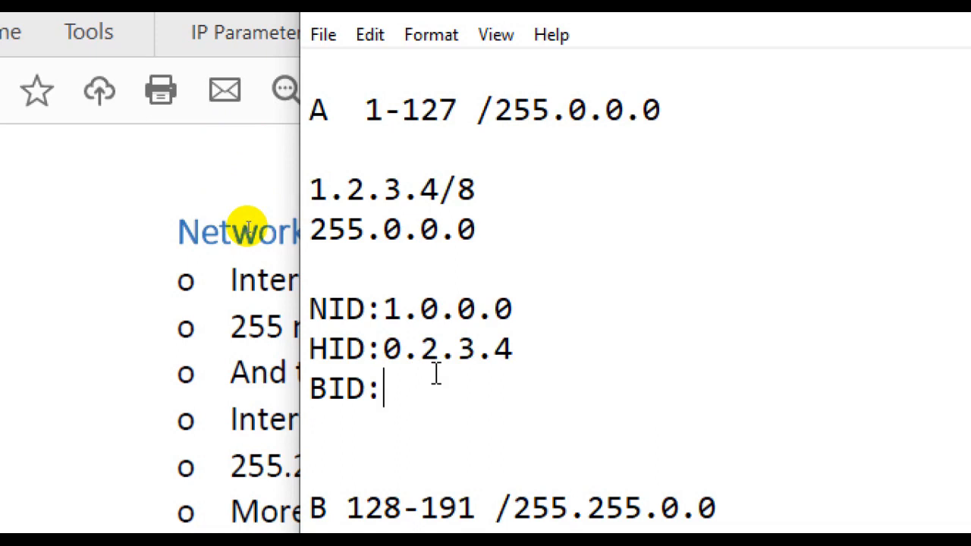
- Highlight the network octet in the Class A NID and enter 1.255.255.255 as the BID
{"action": "left_click_drag", "start_coordinate": [402, 310], "coordinate": [383, 309]}
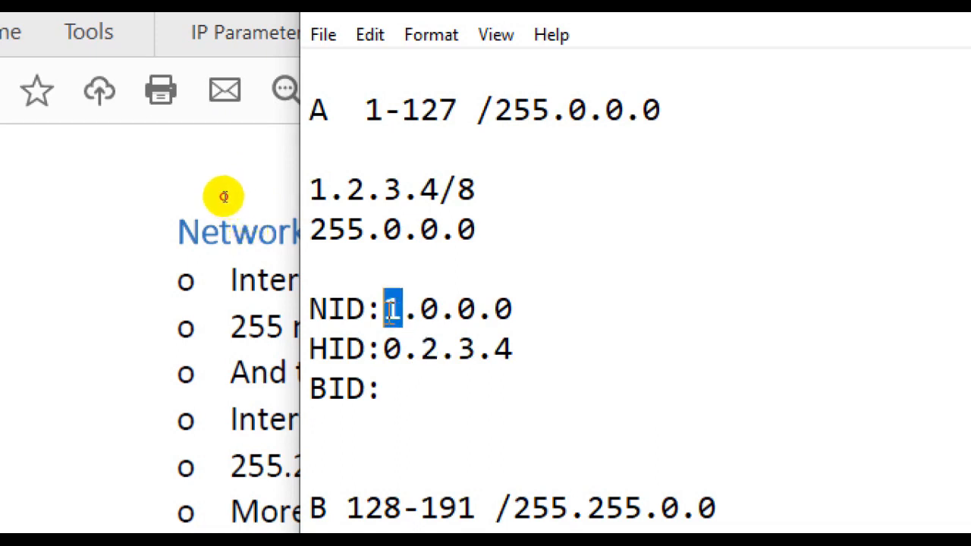
{"action": "left_click", "coordinate": [389, 398]}
{"action": "type", "text": "1."}
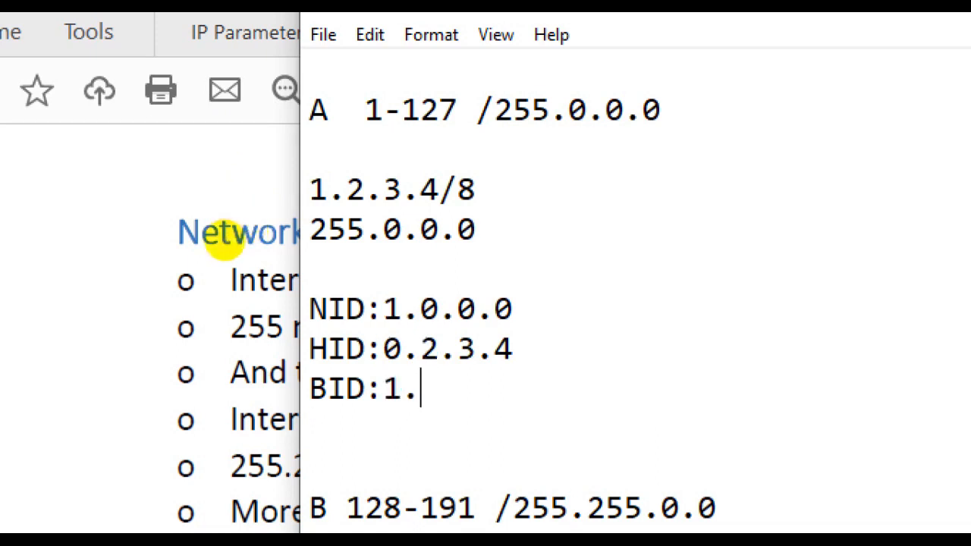
{"action": "type", "text": "255.2"}
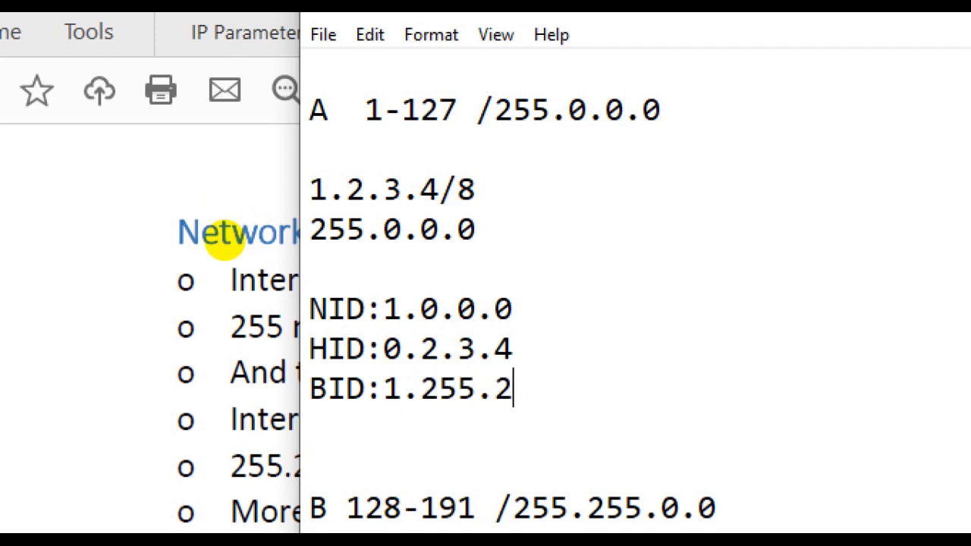
{"action": "type", "text": "55.255"}
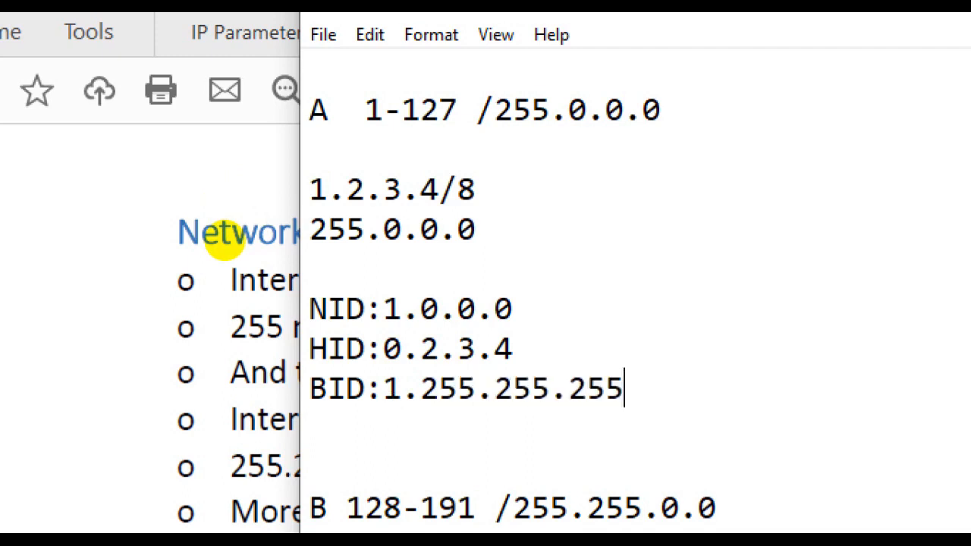
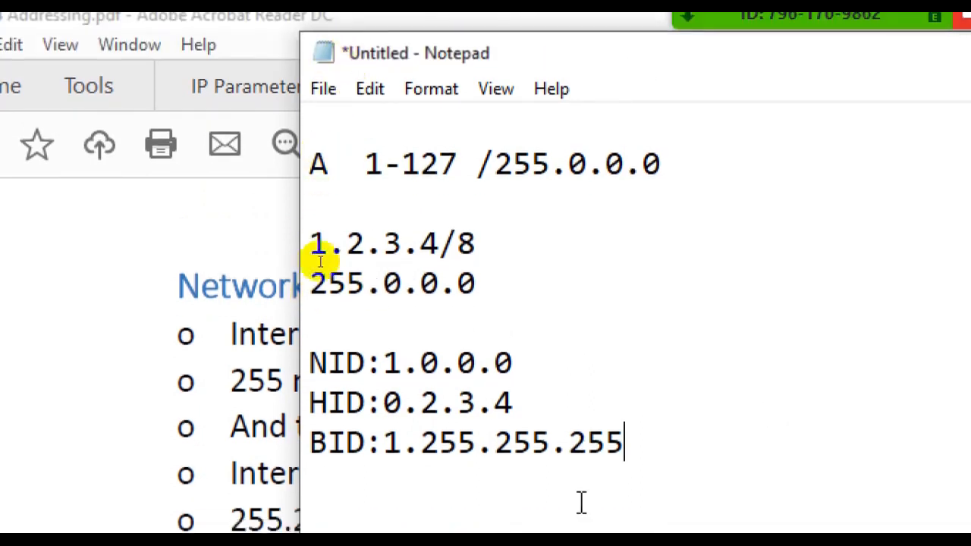
- Insert three blank lines between the Class B range line and its NID label
{"action": "key", "text": "Down"}
{"action": "key", "text": "Down"}
{"action": "key", "text": "Down"}
{"action": "key", "text": "Down"}
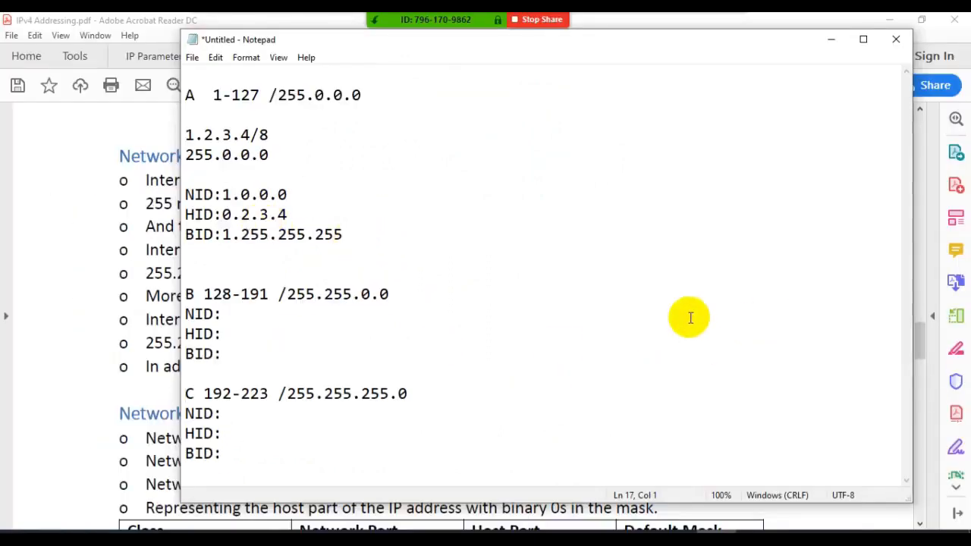
{"action": "key", "text": "Down"}
{"action": "key", "text": "Down"}
{"action": "key", "text": "Down"}
{"action": "key", "text": "Down"}
{"action": "key", "text": "Down"}
{"action": "key", "text": "Down"}
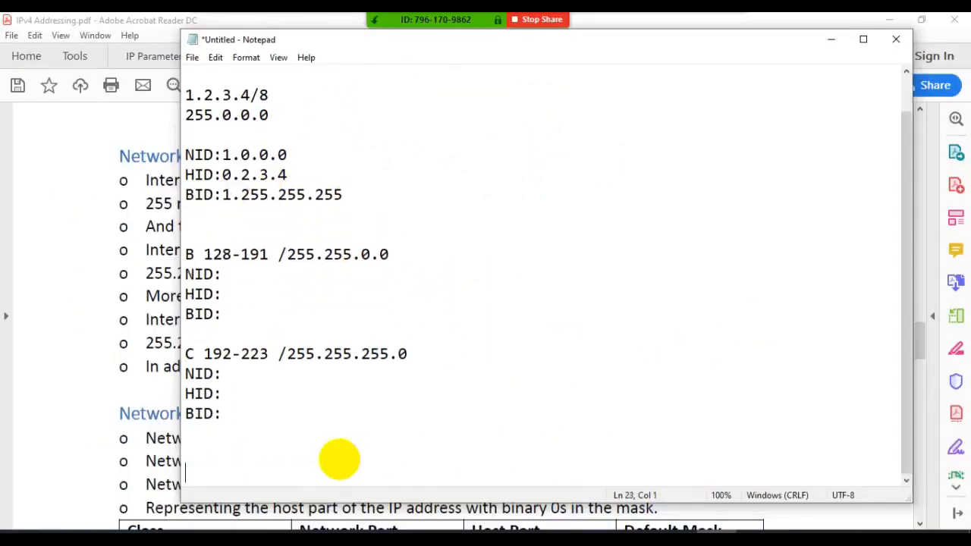
{"action": "key", "text": "Down"}
{"action": "key", "text": "Down"}
{"action": "key", "text": "Down"}
{"action": "key", "text": "Down"}
{"action": "key", "text": "Down"}
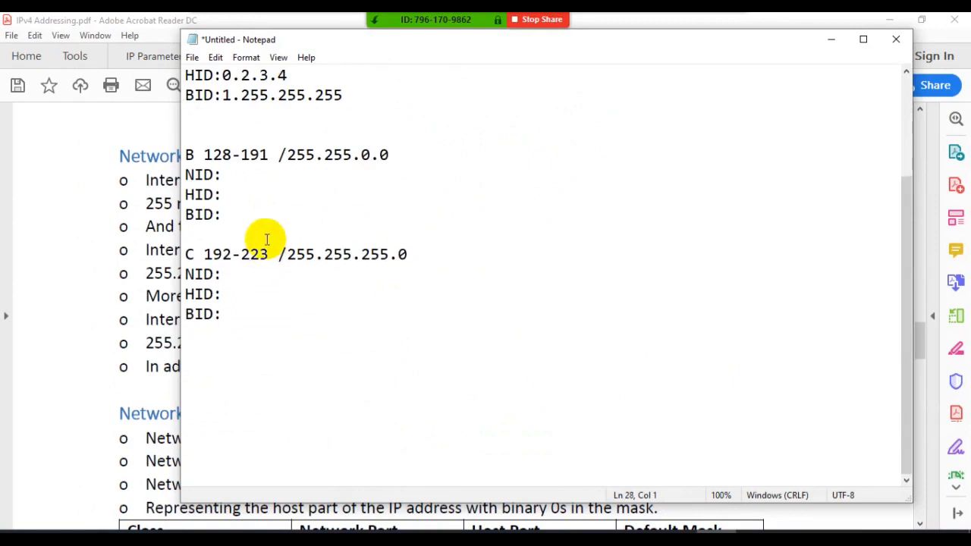
{"action": "left_click", "coordinate": [399, 151]}
{"action": "key", "text": "Return"}
{"action": "key", "text": "Return"}
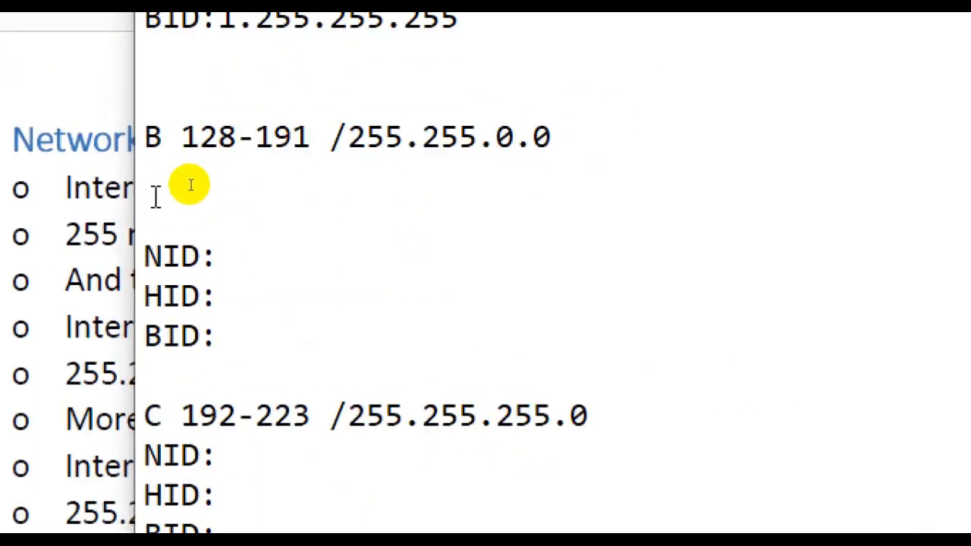
{"action": "key", "text": "Return"}
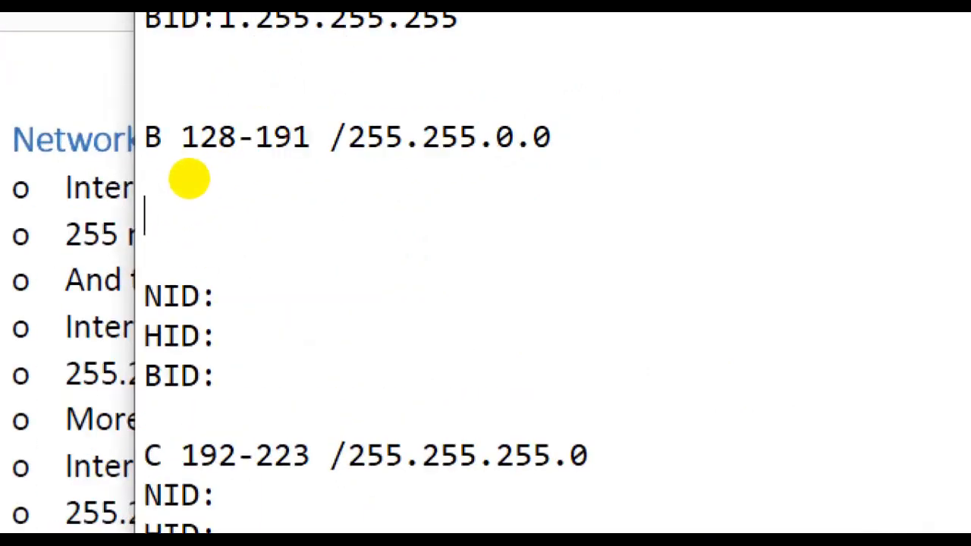
- Enter 130.4.6.8 /16 as the Class B example address, with the mask 255.255.0.0 on the line below
{"action": "type", "text": "130"}
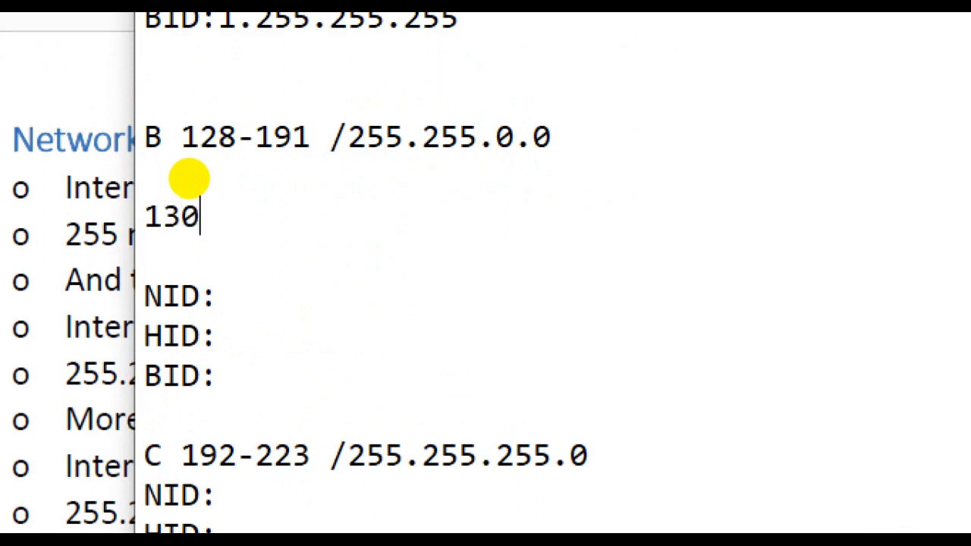
{"action": "type", "text": ".4.6."}
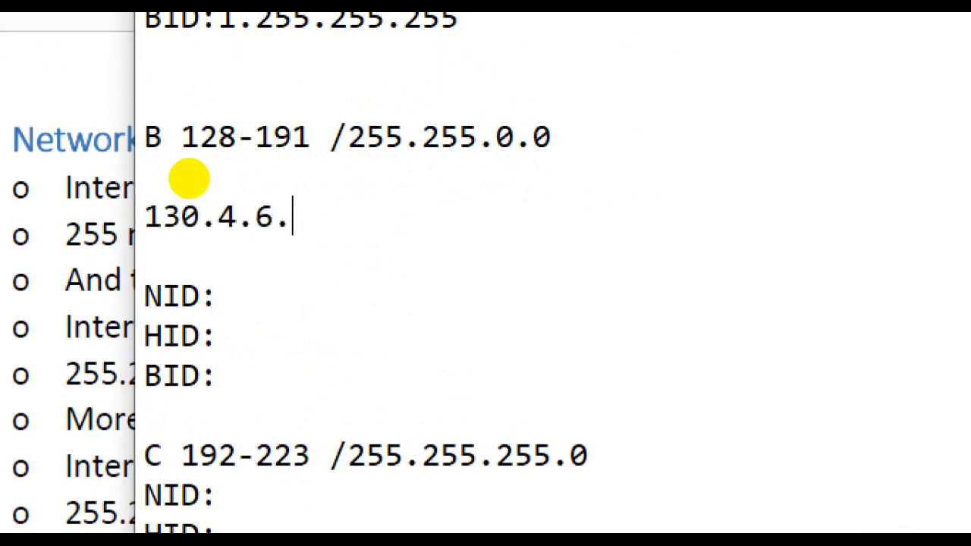
{"action": "type", "text": "8 /"}
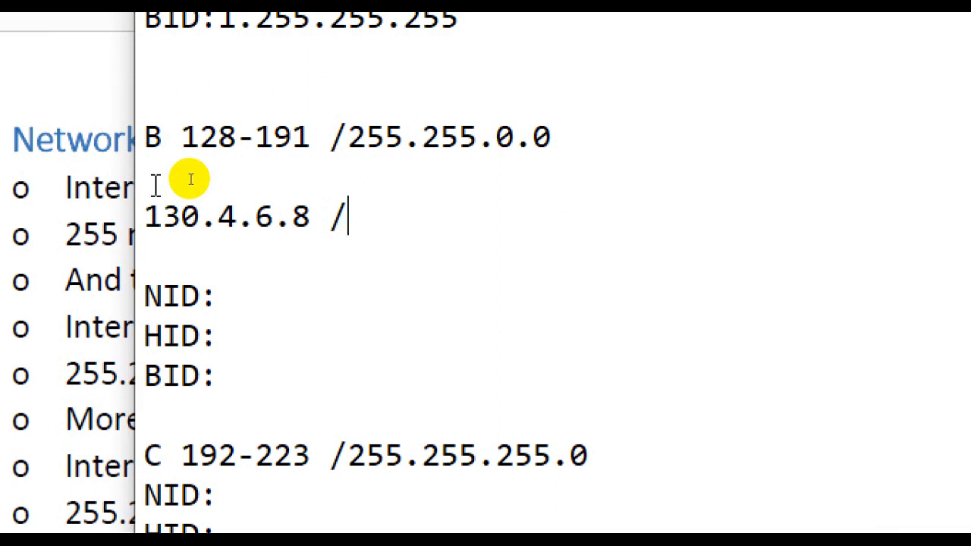
{"action": "type", "text": "16"}
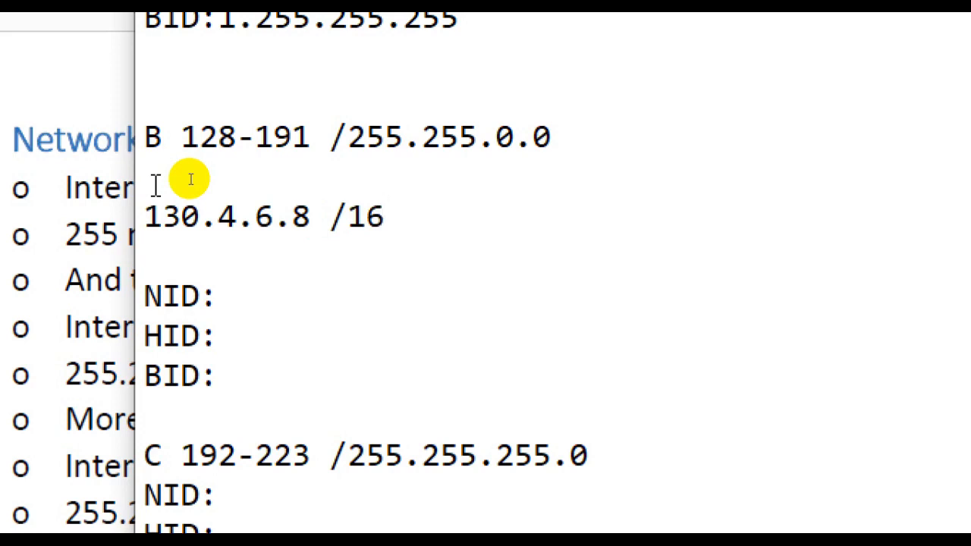
{"action": "key", "text": "Return"}
{"action": "type", "text": "255"}
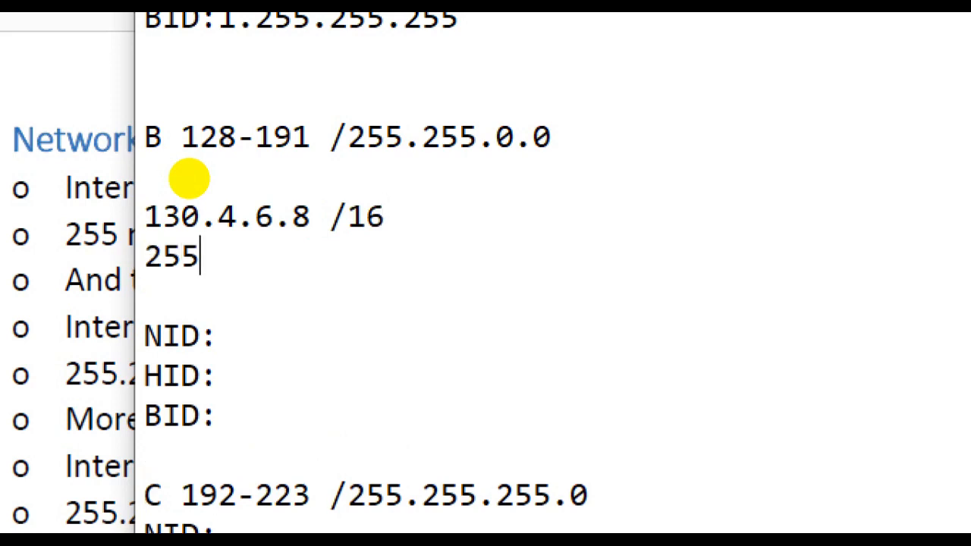
{"action": "type", "text": ".255.0.0"}
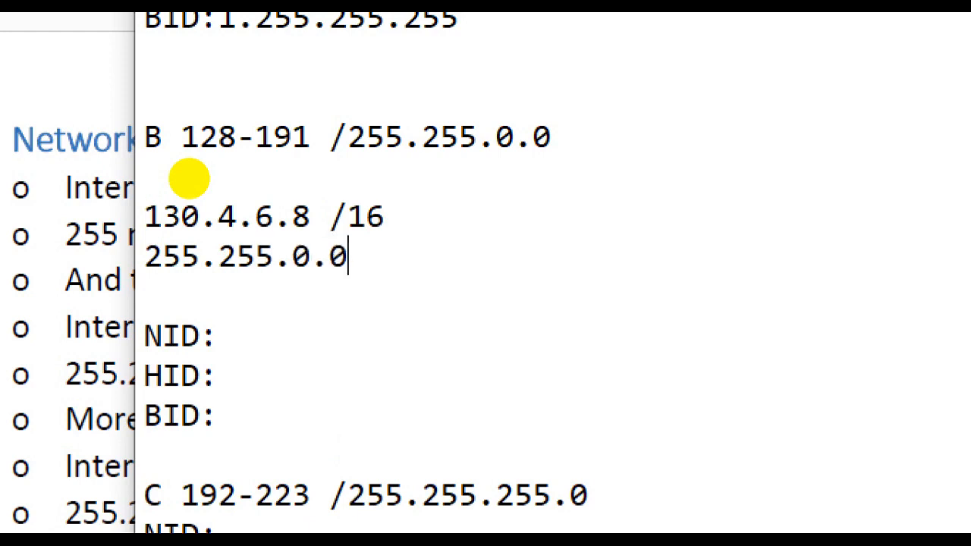
- Enter 130.4.0.0 as the Class B NID and compare it with the example address and mask
{"action": "left_click", "coordinate": [232, 336]}
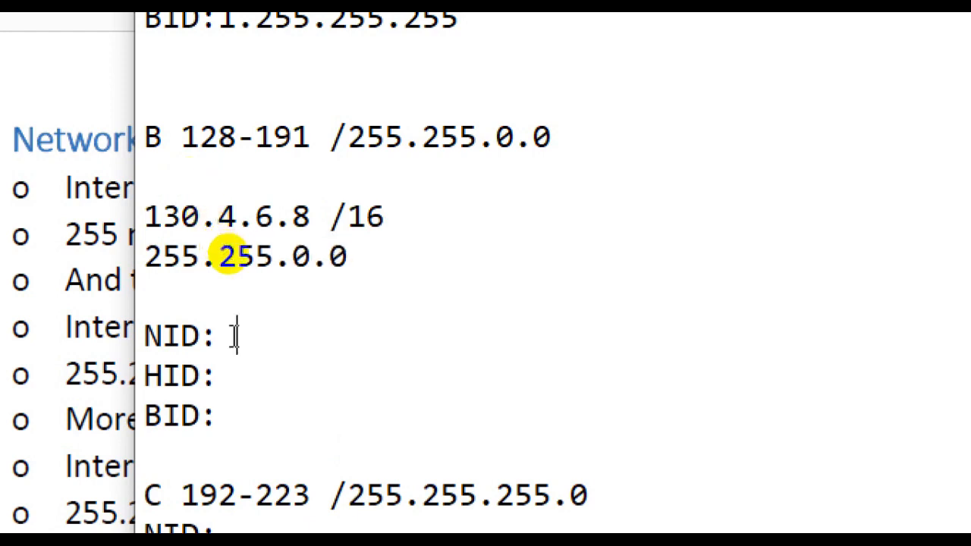
{"action": "type", "text": "130."}
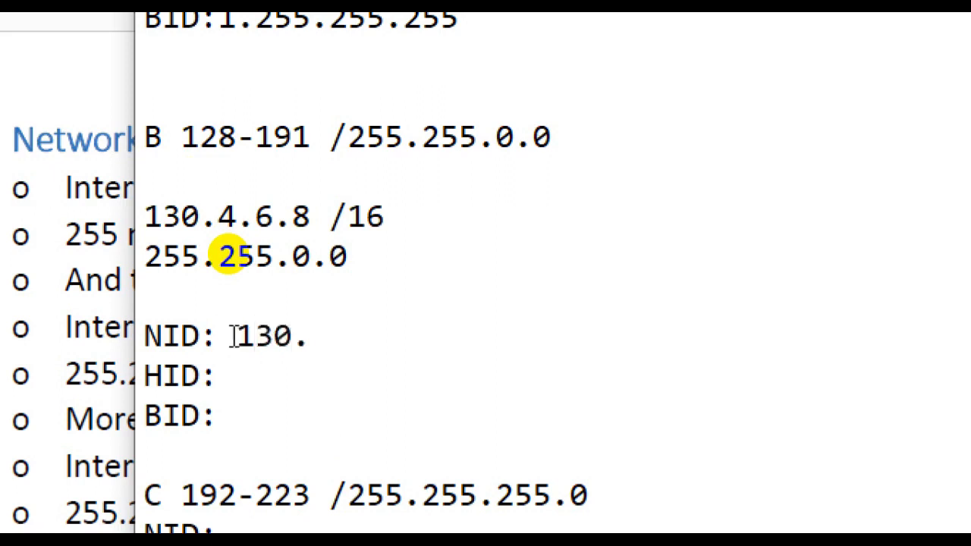
{"action": "type", "text": "4.0.0"}
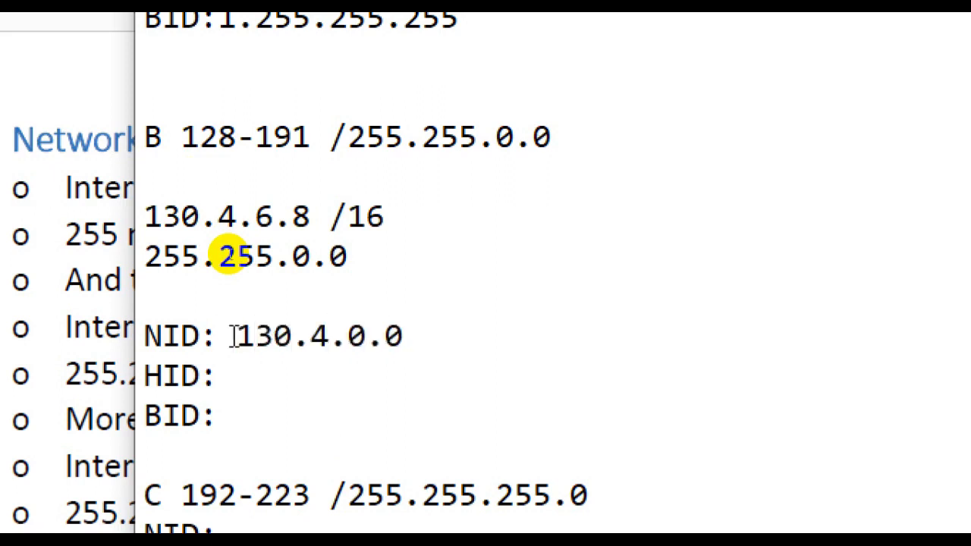
{"action": "double_click", "coordinate": [198, 216]}
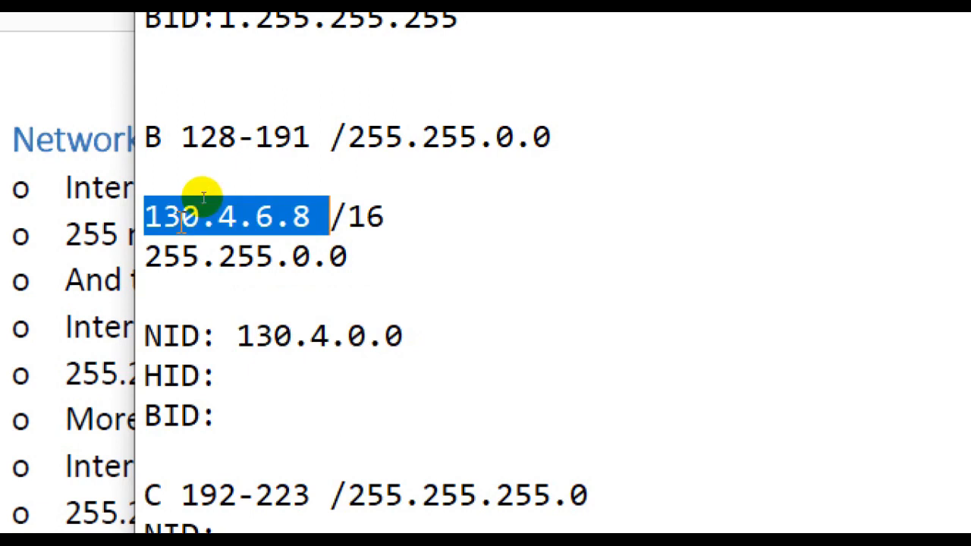
{"action": "left_click", "coordinate": [177, 253]}
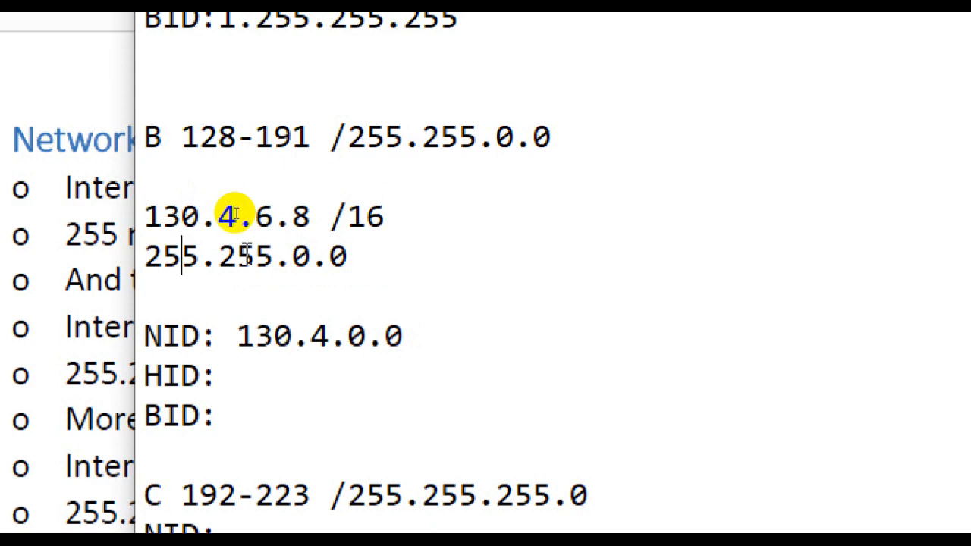
- Enter 0.0.6.8 as the Class B HID and 130.4.255.255 as the BID
{"action": "left_click", "coordinate": [251, 381]}
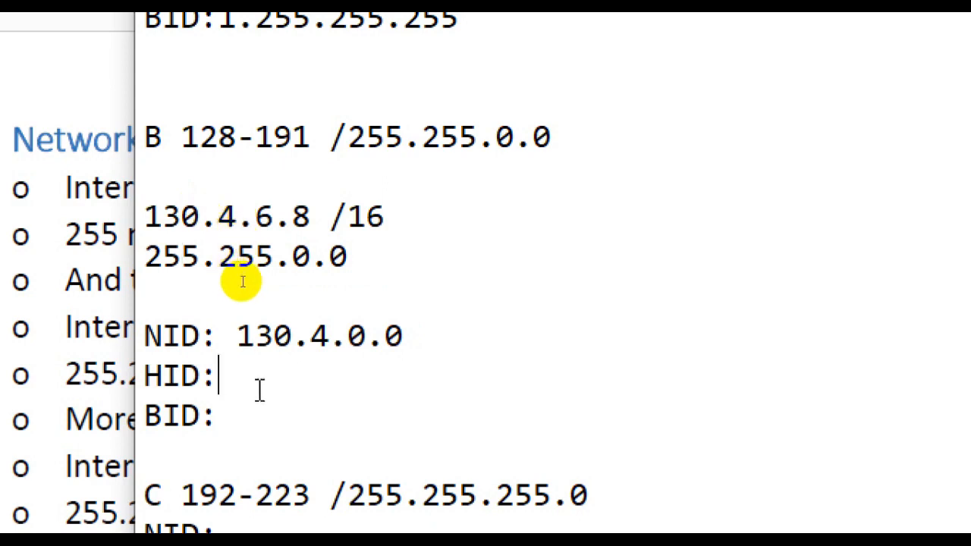
{"action": "type", "text": "0.0."}
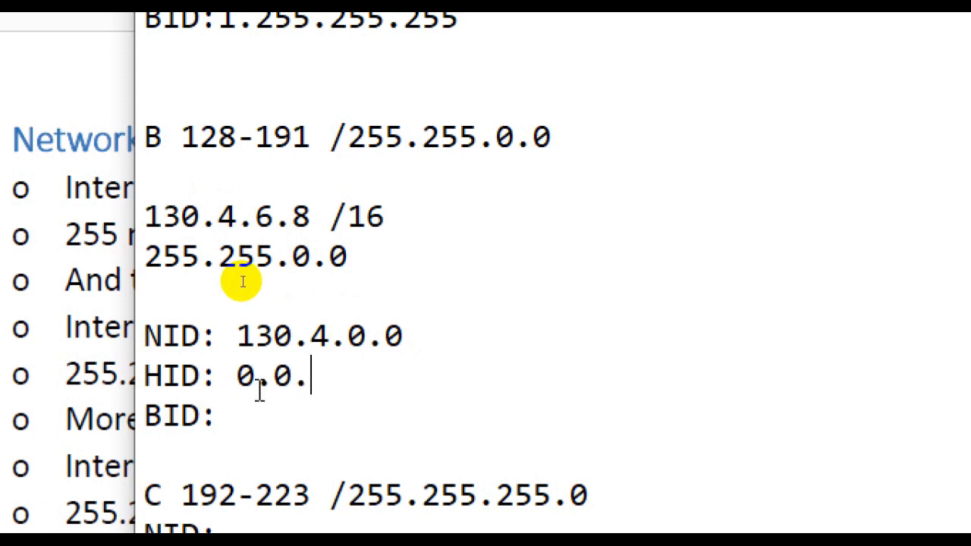
{"action": "type", "text": "6.8"}
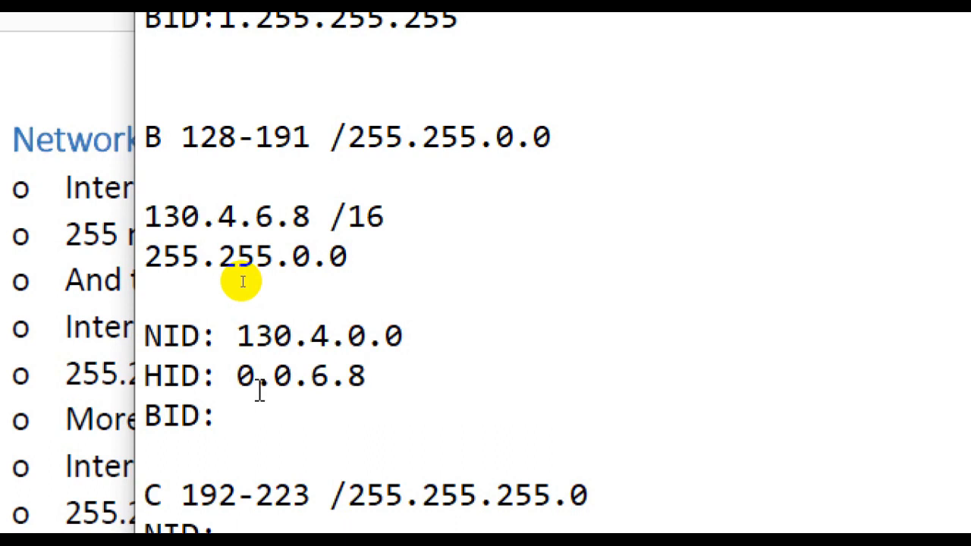
{"action": "left_click", "coordinate": [249, 414]}
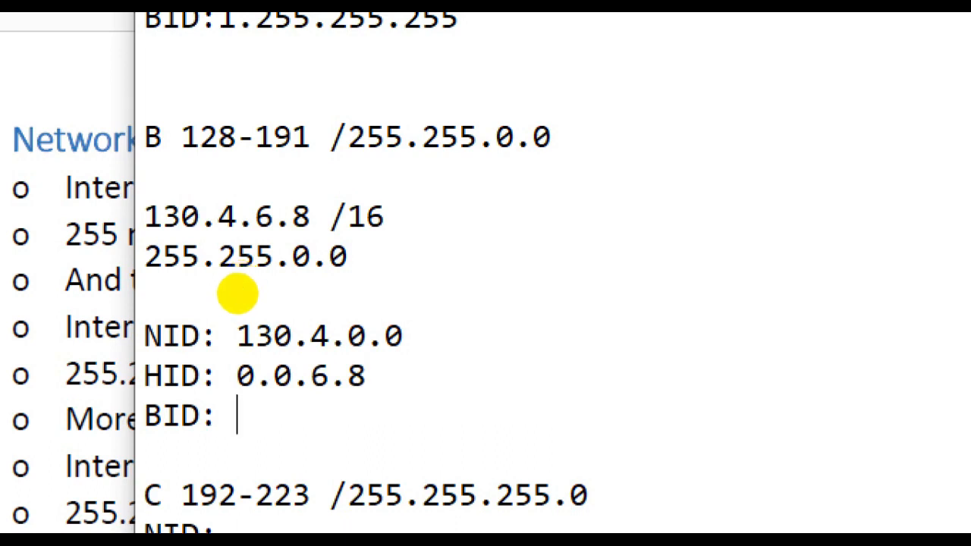
{"action": "type", "text": "130."}
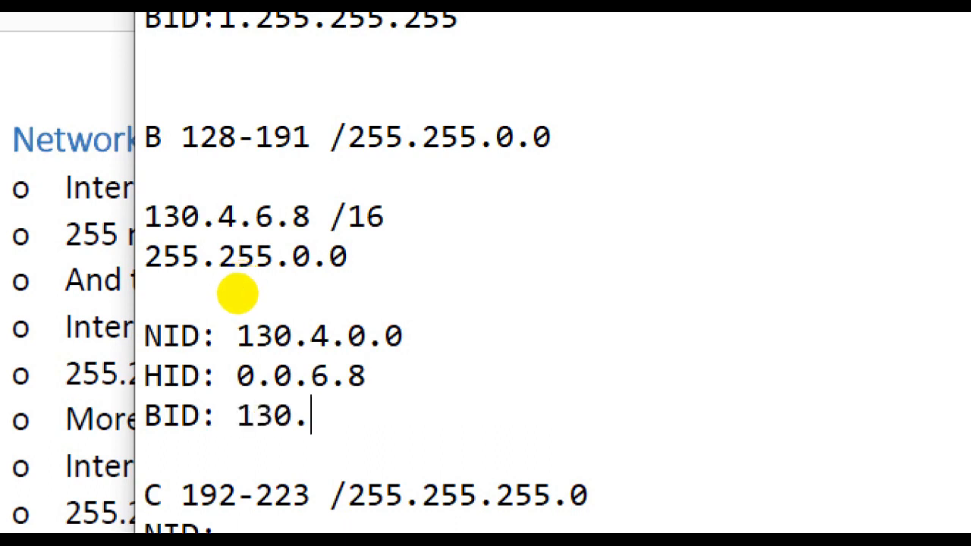
{"action": "type", "text": "4.255."}
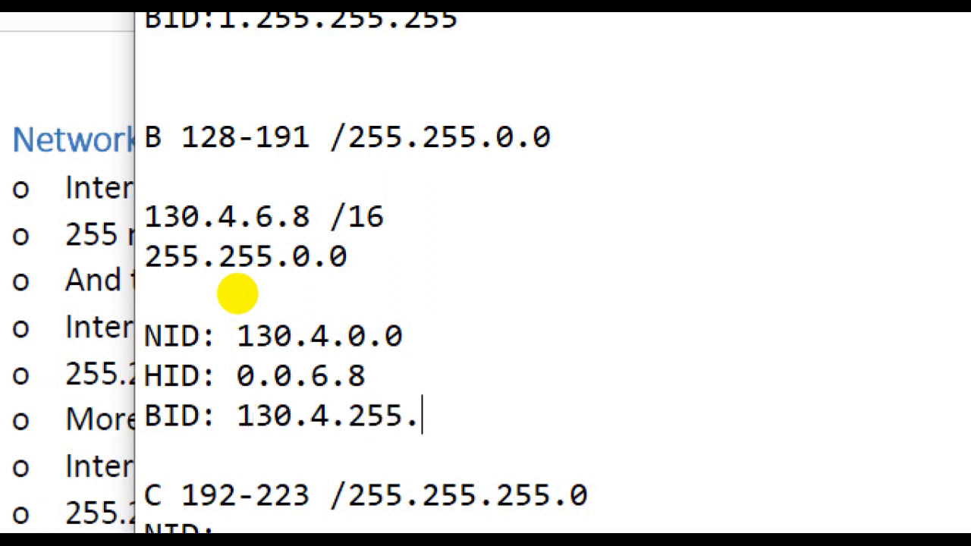
{"action": "type", "text": "255"}
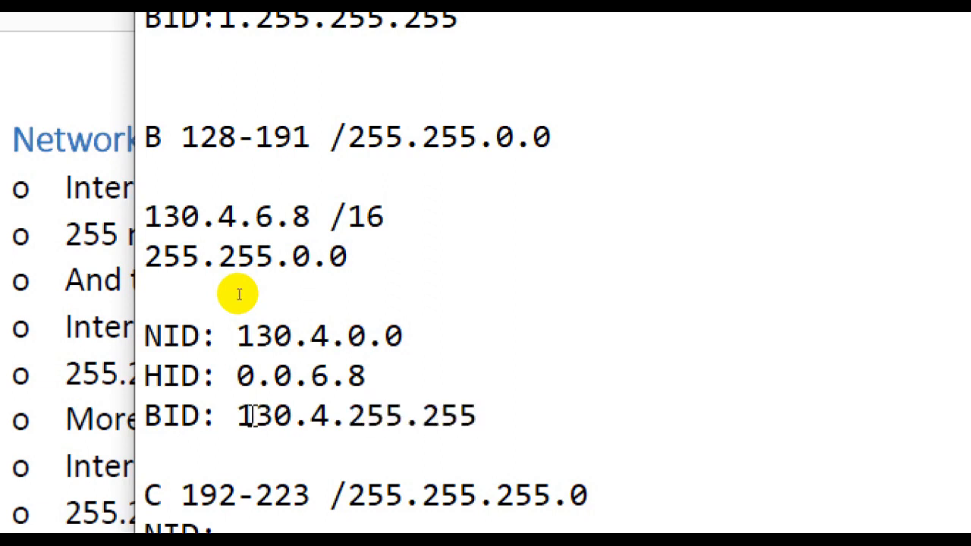
- Insert blank lines below the Class C range line and enter 200.8.9.23 there as the example address
{"action": "scroll", "coordinate": [239, 294], "scroll_direction": "down", "scroll_amount": 2}
{"action": "left_click", "coordinate": [271, 319]}
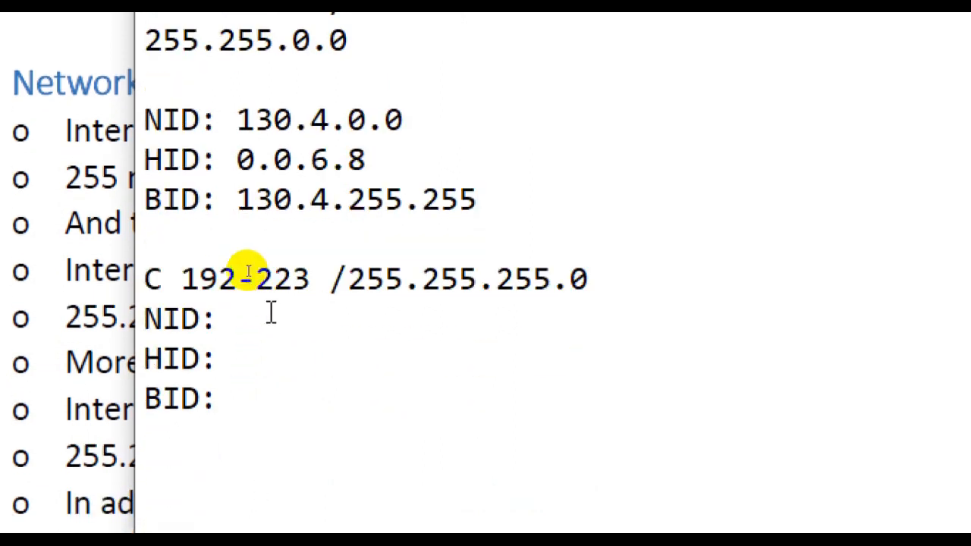
{"action": "key", "text": "Left"}
{"action": "key", "text": "Left"}
{"action": "key", "text": "Left"}
{"action": "key", "text": "Left"}
{"action": "key", "text": "Return"}
{"action": "key", "text": "Return"}
{"action": "key", "text": "Up"}
{"action": "key", "text": "Up"}
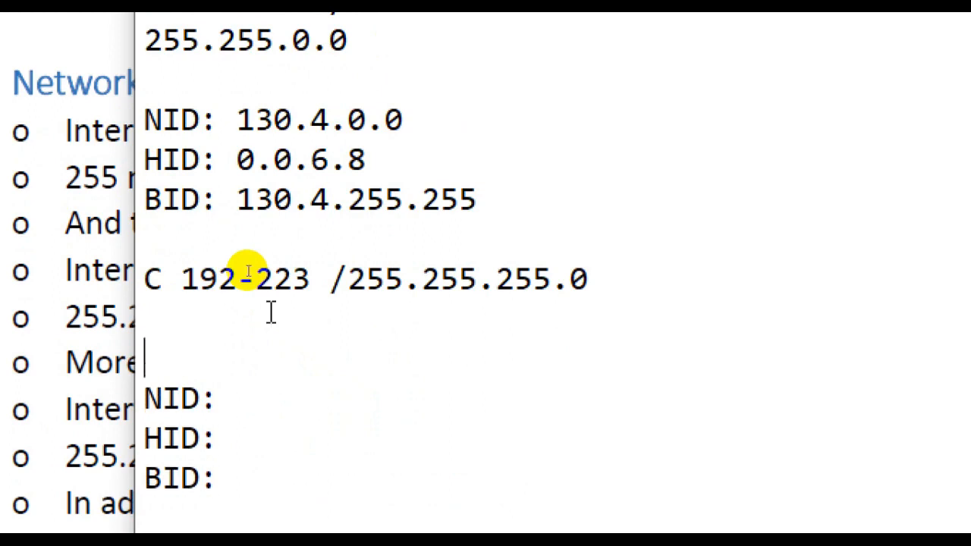
{"action": "key", "text": "Return"}
{"action": "type", "text": "200."}
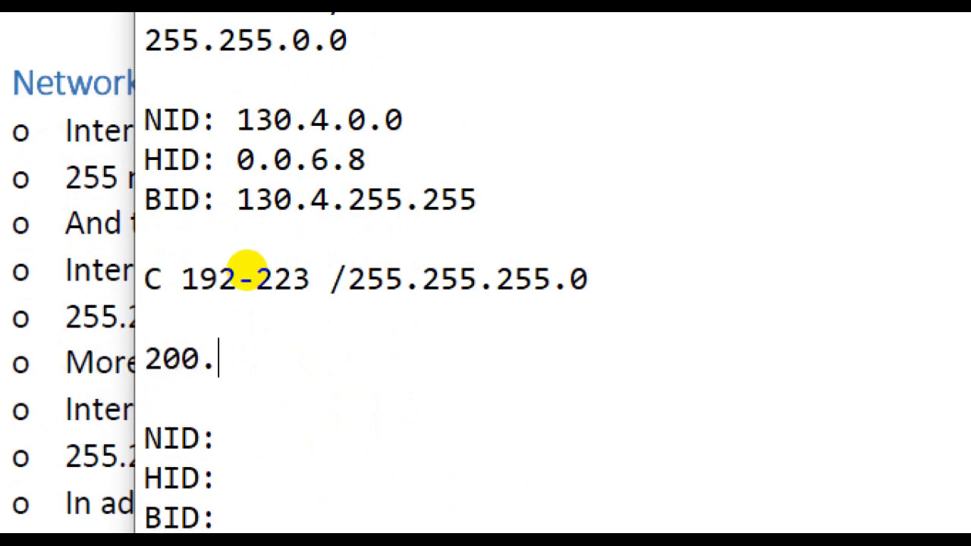
{"action": "type", "text": "8.9."}
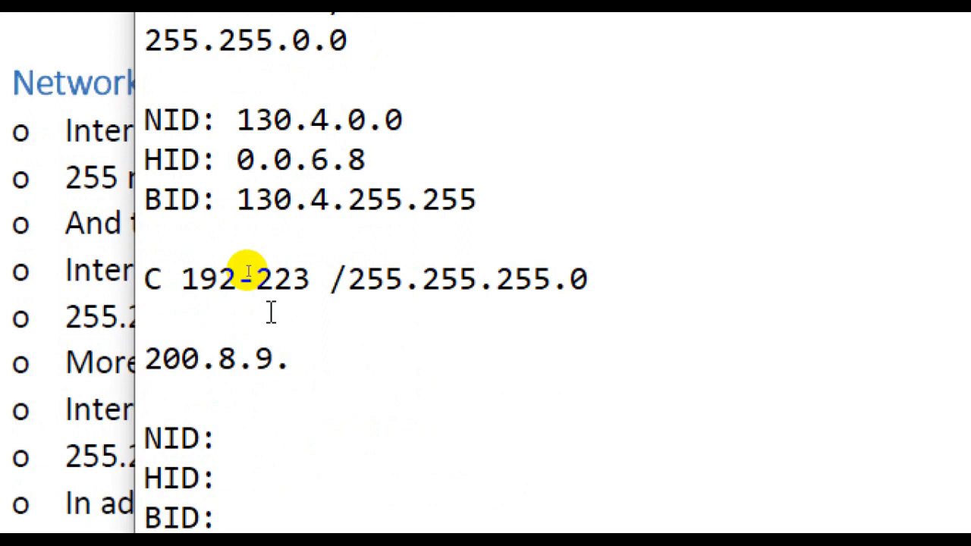
{"action": "type", "text": "23"}
- Begin the Class C NID with 200 and enter the mask 255.255.255.0 below the example address
{"action": "left_click", "coordinate": [259, 429]}
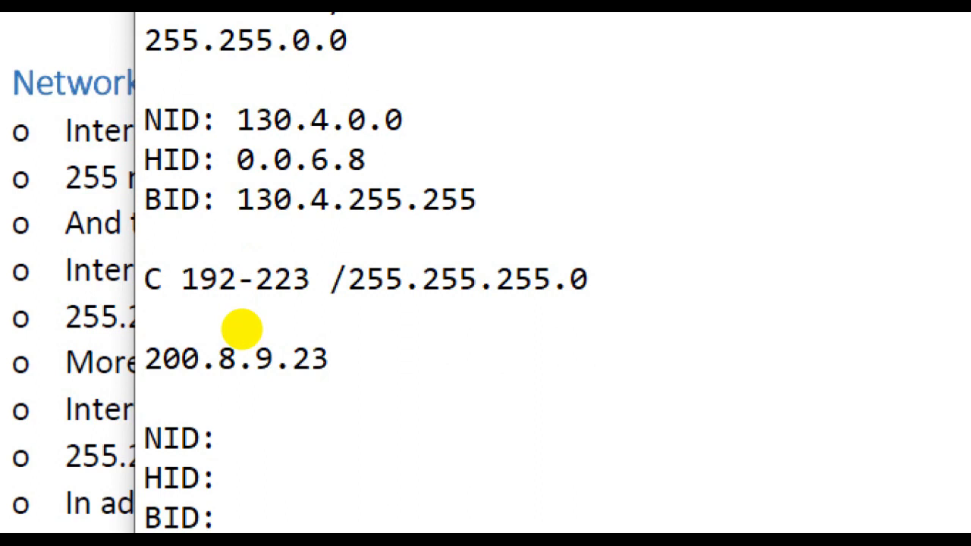
{"action": "type", "text": "200"}
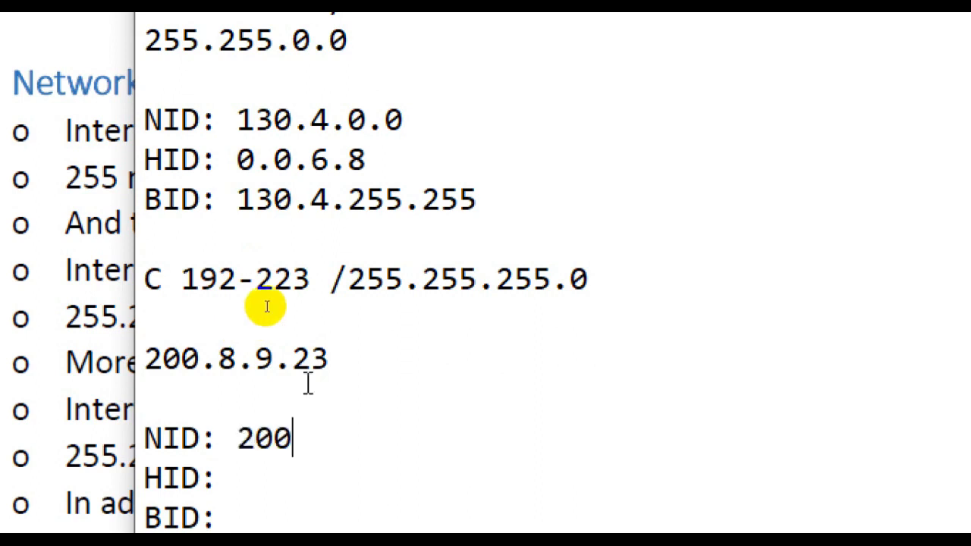
{"action": "left_click", "coordinate": [357, 359]}
{"action": "key", "text": "Return"}
{"action": "type", "text": "25"}
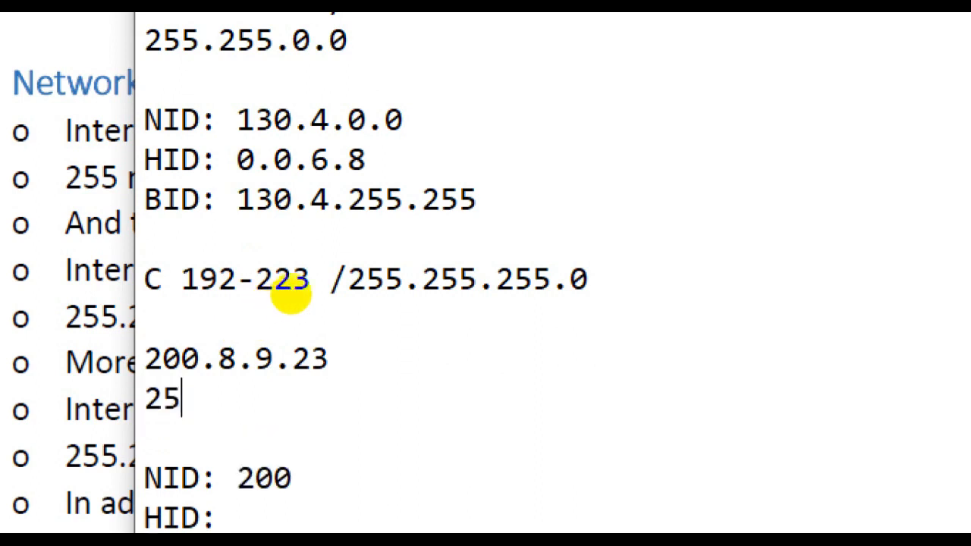
{"action": "type", "text": "5.255."}
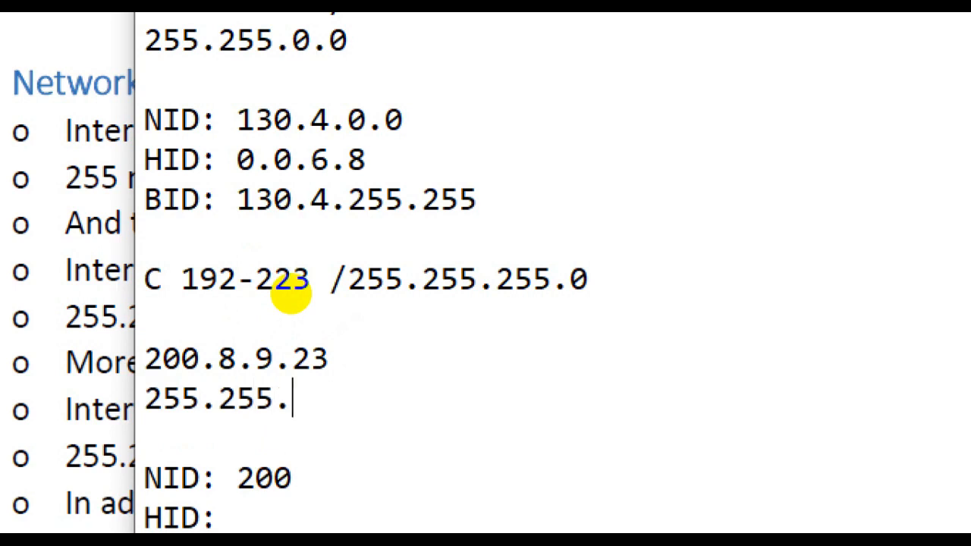
{"action": "type", "text": "255.0"}
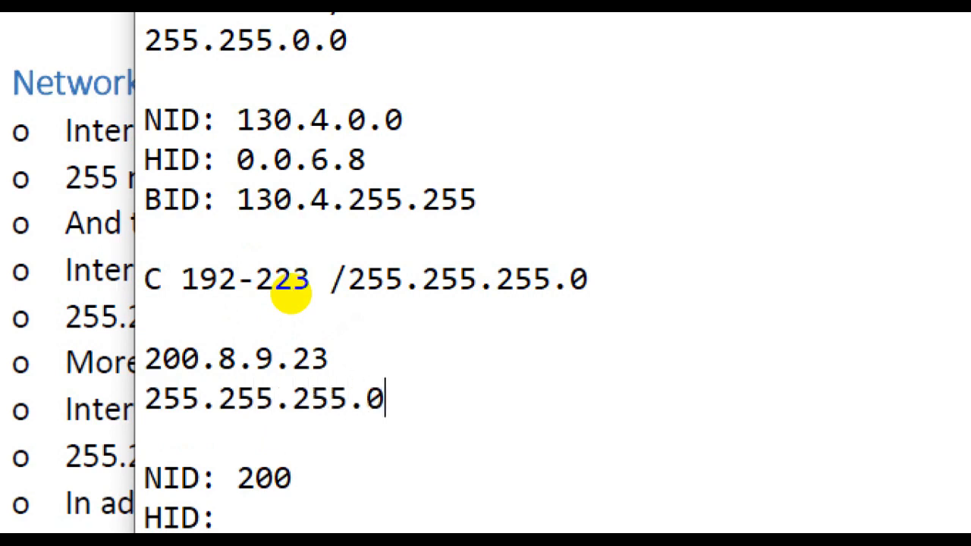
- Separate the octets of the Class C address 200.8.9.23 with spaces to line them up with the mask
{"action": "key", "text": "Left"}
{"action": "key", "text": "Left"}
{"action": "key", "text": "Left"}
{"action": "key", "text": "Left"}
{"action": "key", "text": "Left"}
{"action": "key", "text": "Left"}
{"action": "key", "text": "Left"}
{"action": "key", "text": "Left"}
{"action": "key", "text": "Up"}
{"action": "key", "text": "Left"}
{"action": "key", "text": "Right"}
{"action": "key", "text": "Right"}
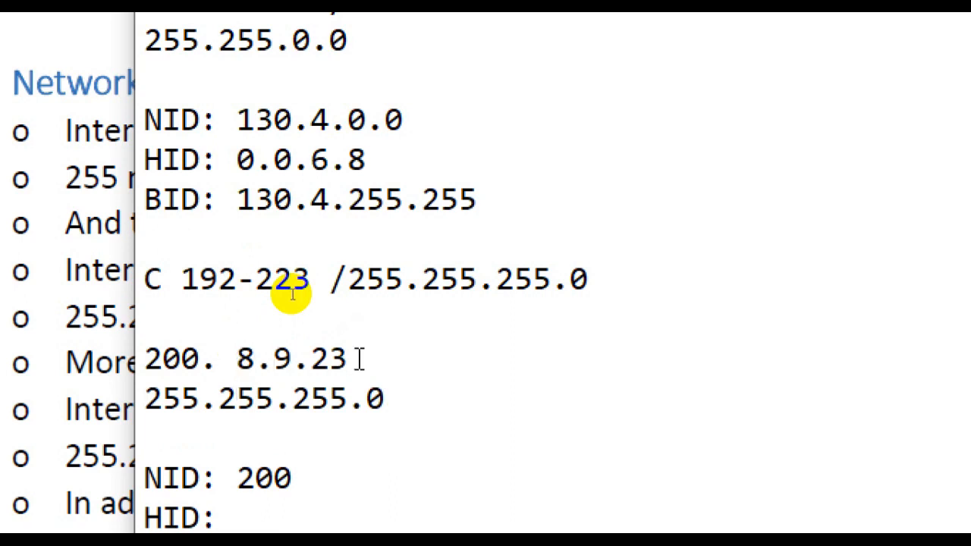
{"action": "key", "text": "Right"}
{"action": "key", "text": "Right"}
{"action": "key", "text": "Right"}
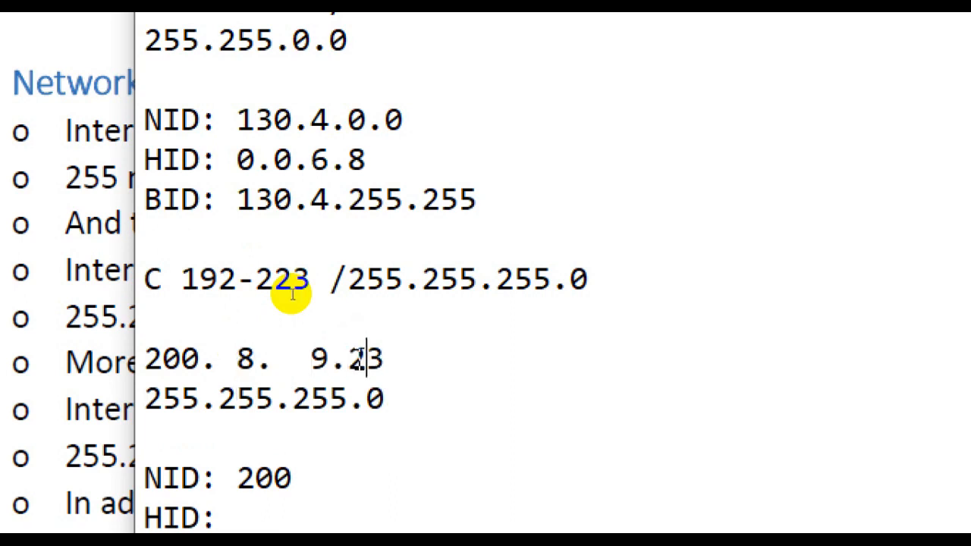
{"action": "key", "text": "Left"}
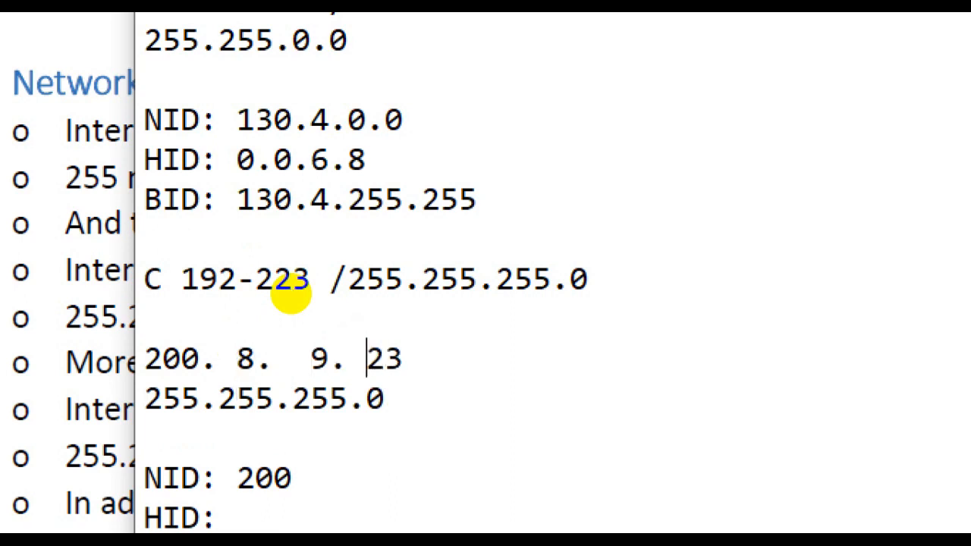
- Complete the Class C NID as 200.8.9.0 and enter 0.0.0.23 as the HID
{"action": "left_click", "coordinate": [341, 479]}
{"action": "type", "text": ".8."}
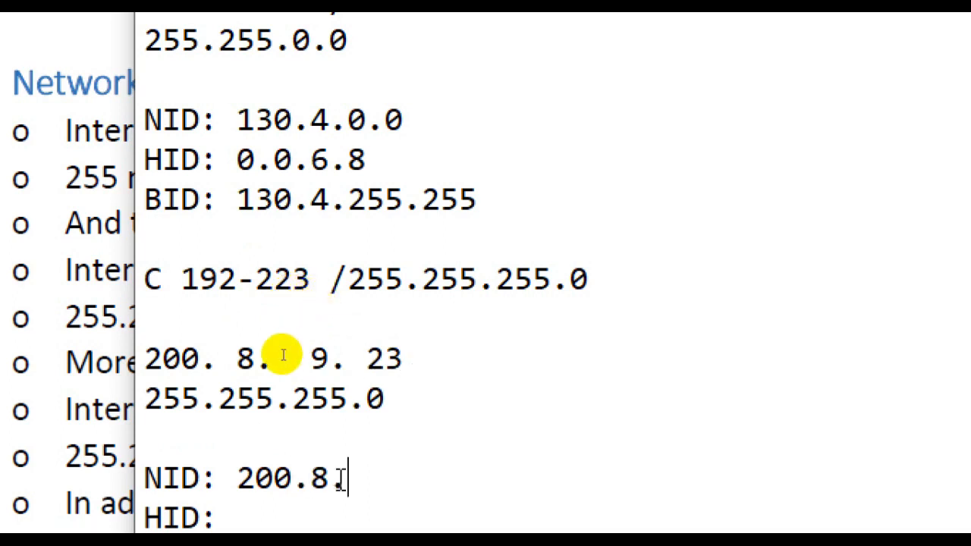
{"action": "type", "text": "9.0"}
{"action": "scroll", "coordinate": [271, 460], "scroll_direction": "down", "scroll_amount": 1}
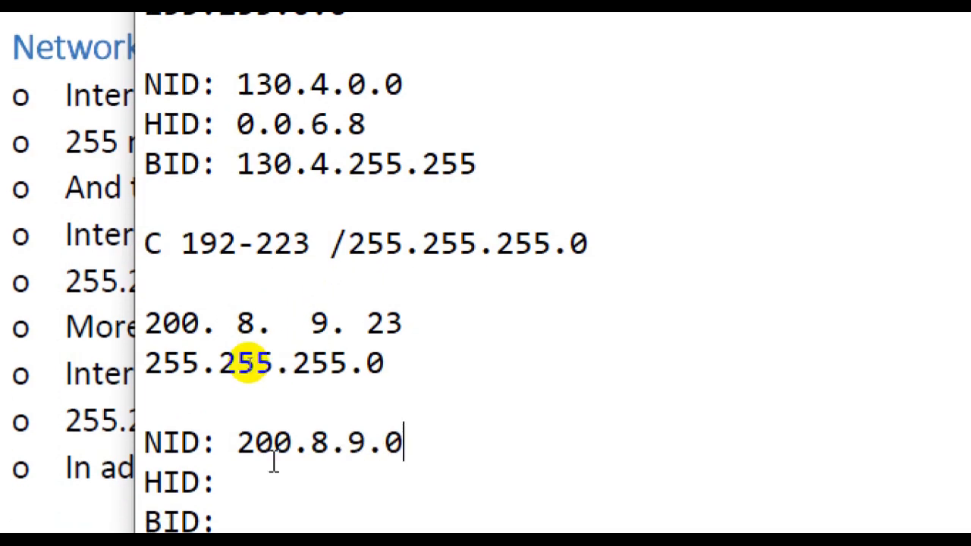
{"action": "left_click", "coordinate": [247, 476]}
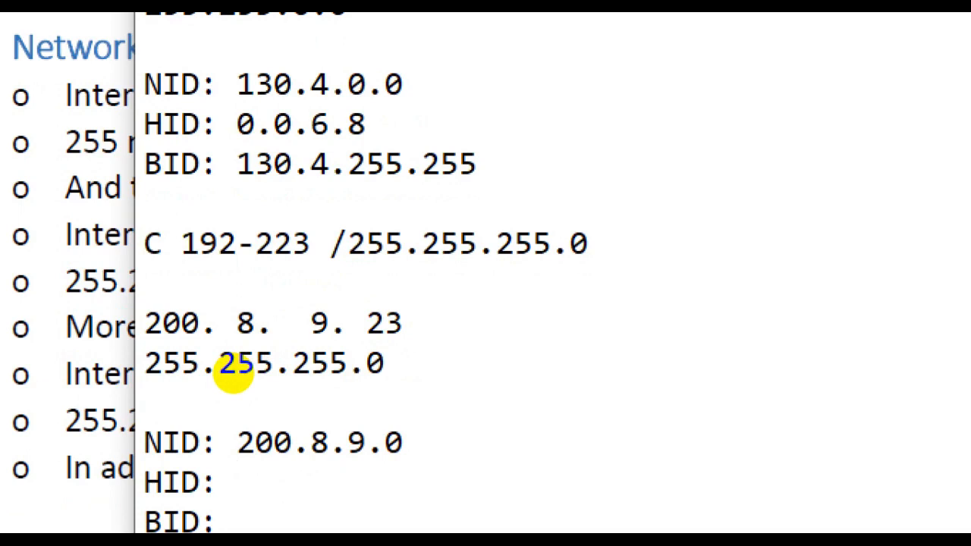
{"action": "type", "text": "0.0."}
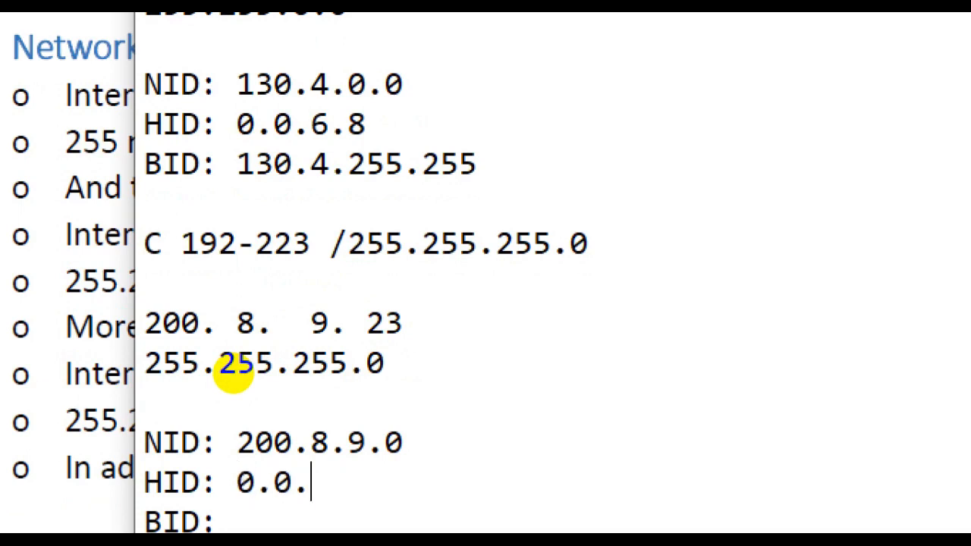
{"action": "type", "text": "0.23"}
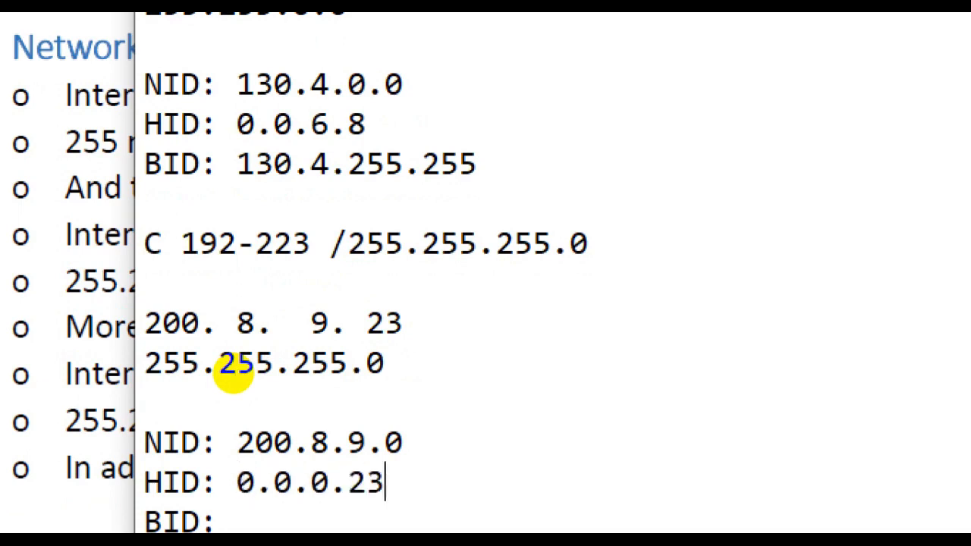
- Enter 200.8.9.255 as the Class C BID and highlight the Class A network ID 1.0.0.0
{"action": "scroll", "coordinate": [232, 388], "scroll_direction": "down", "scroll_amount": 1}
{"action": "left_click", "coordinate": [236, 491]}
{"action": "type", "text": "200."}
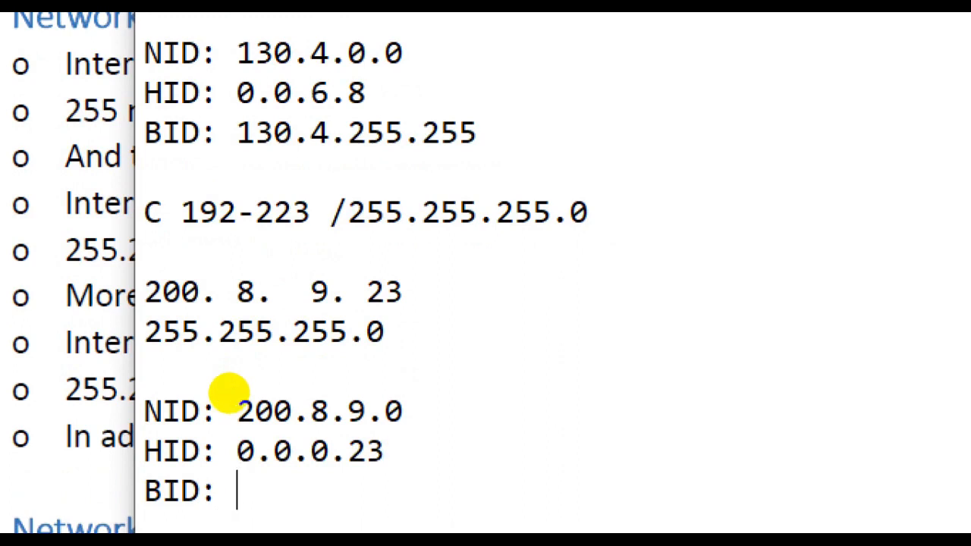
{"action": "type", "text": "8.9."}
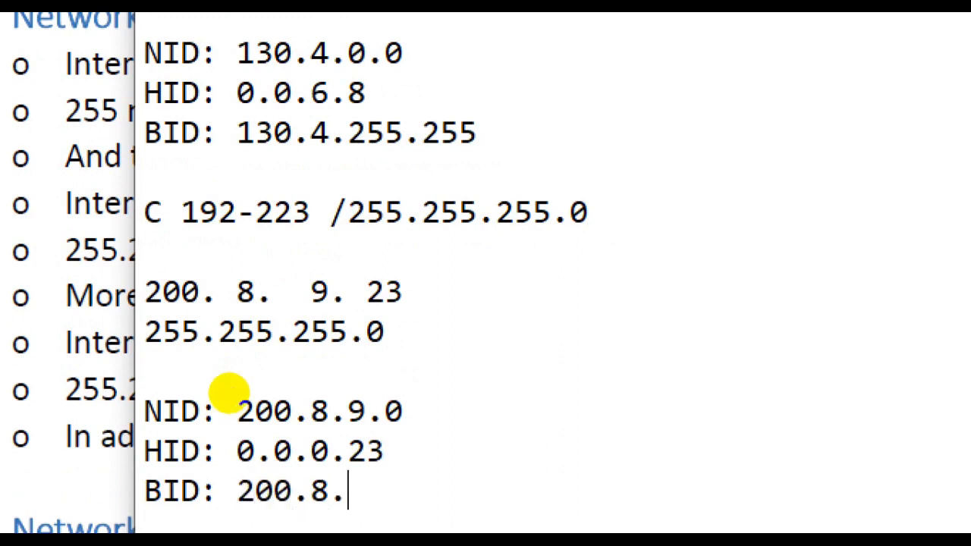
{"action": "type", "text": "255"}
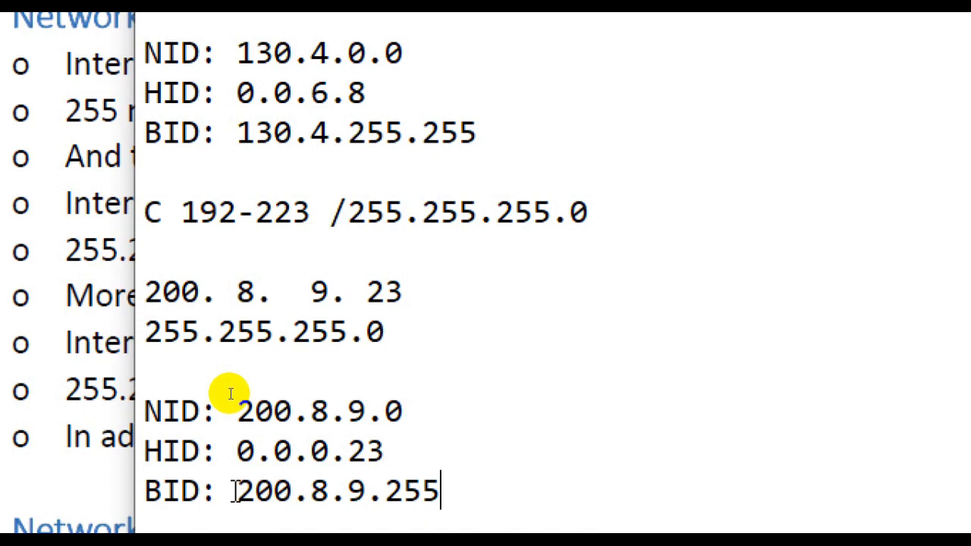
{"action": "scroll", "coordinate": [357, 313], "scroll_direction": "up", "scroll_amount": 4}
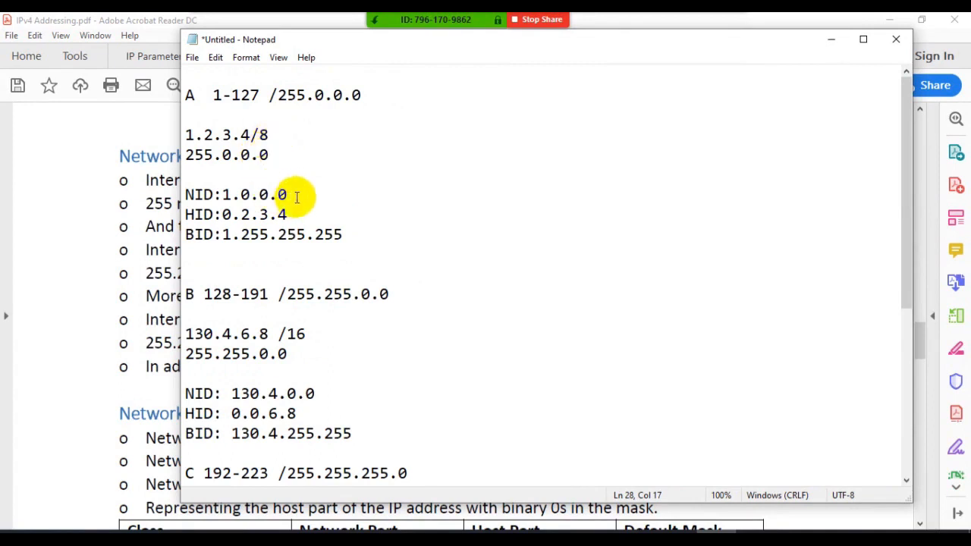
{"action": "left_click_drag", "start_coordinate": [297, 195], "coordinate": [222, 195]}
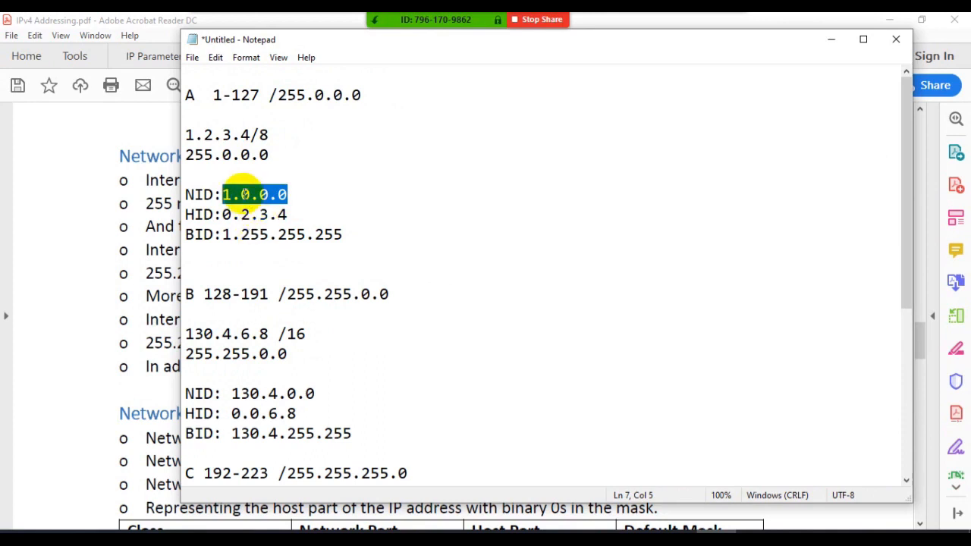
- Switch to Cisco Packet Tracer, open the saved file Subnetting-Blank.pkt and view the port summary of laptop 192.168.1.4
{"action": "left_click", "coordinate": [562, 531]}
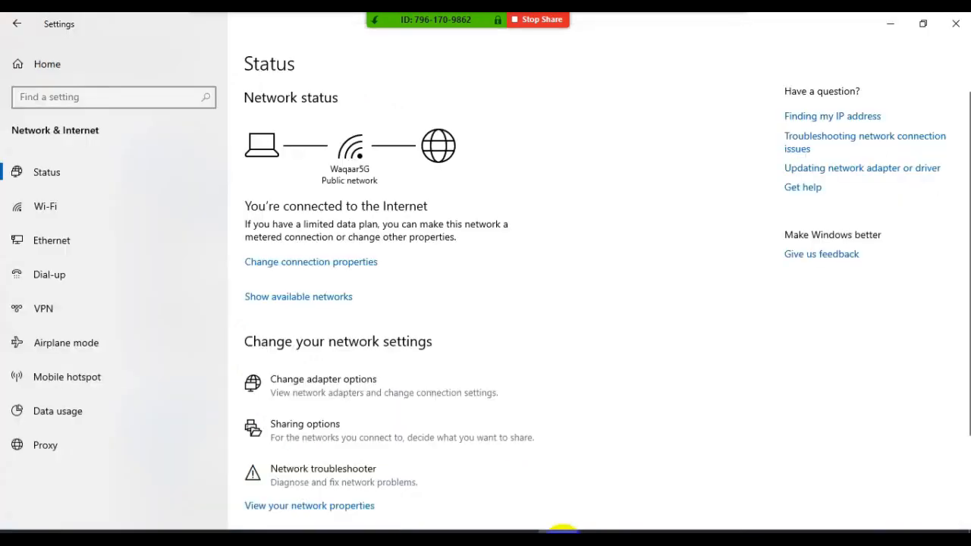
{"action": "left_click", "coordinate": [533, 527]}
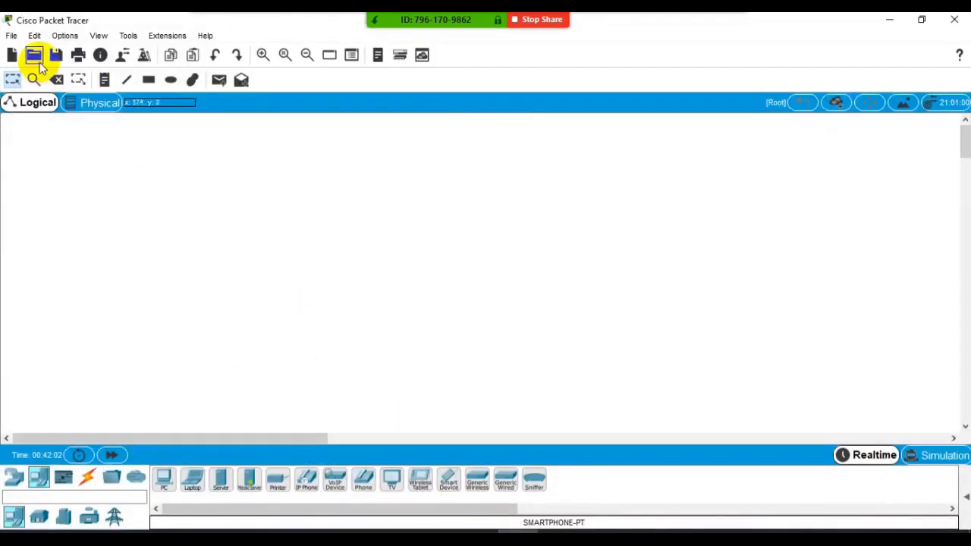
{"action": "left_click", "coordinate": [36, 58]}
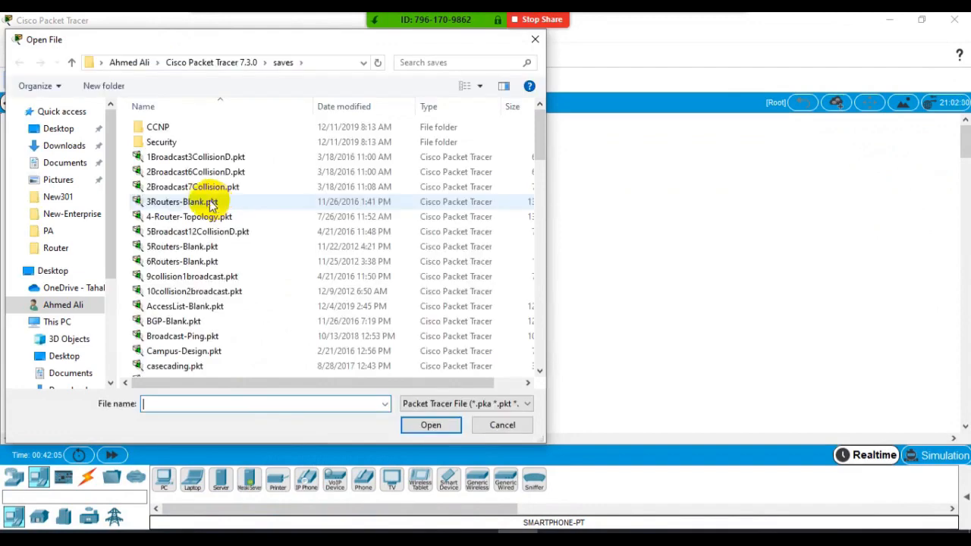
{"action": "left_click", "coordinate": [196, 216]}
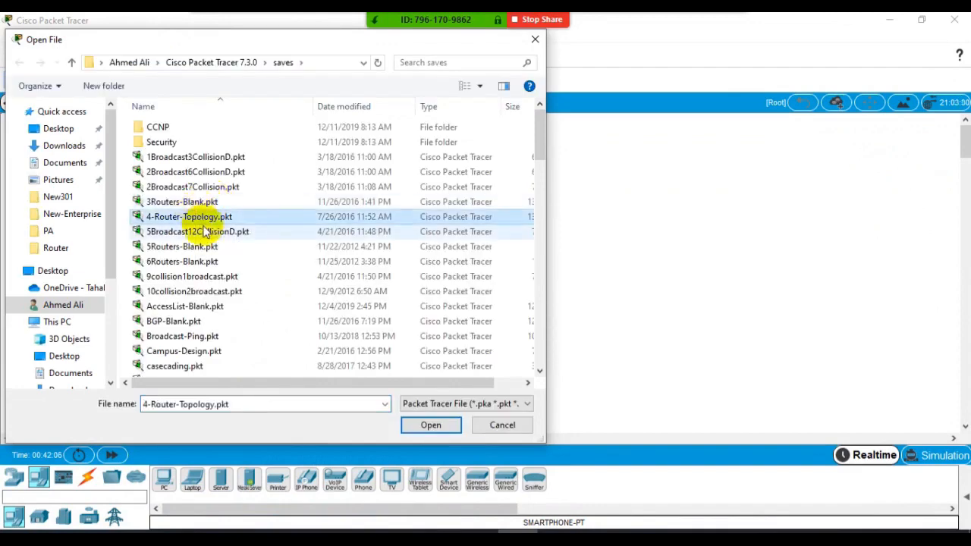
{"action": "type", "text": "ss"}
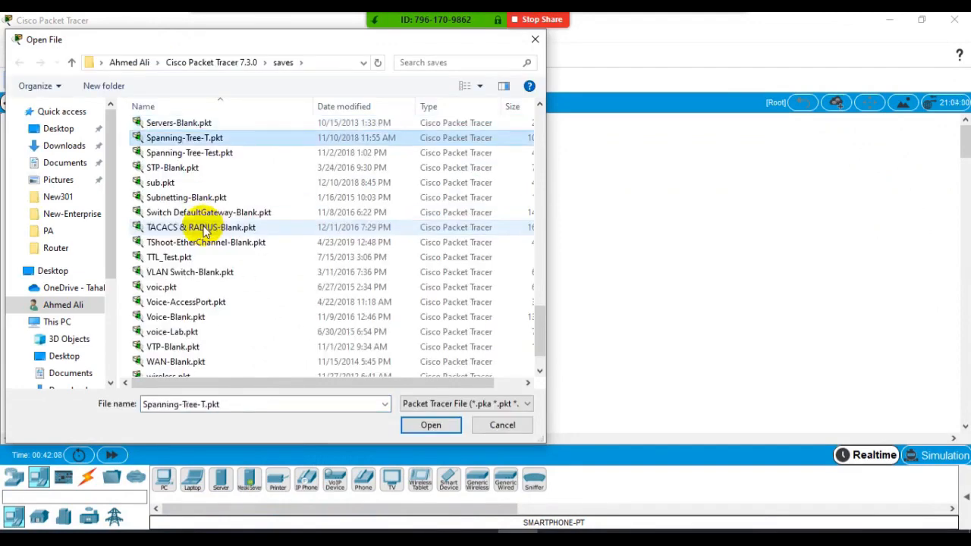
{"action": "double_click", "coordinate": [191, 202]}
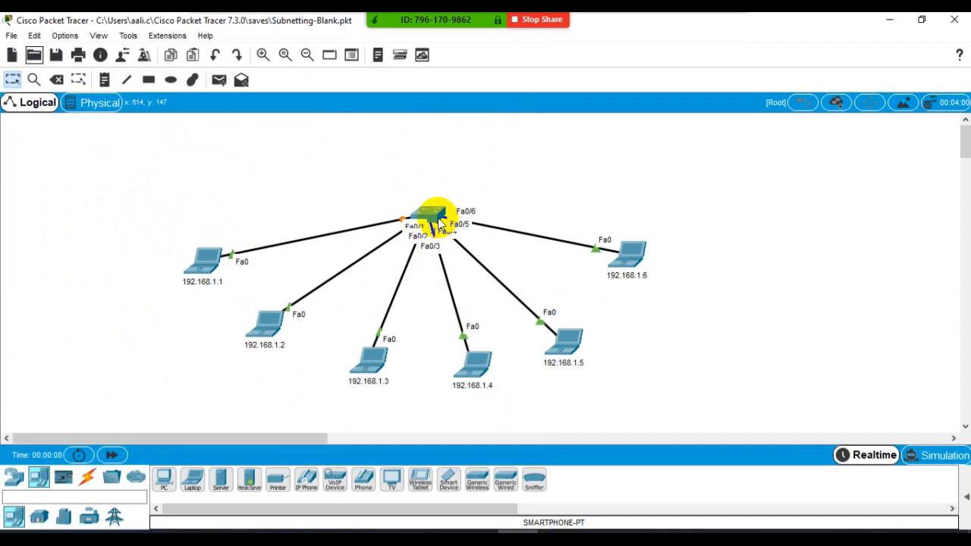
{"action": "mouse_move", "coordinate": [439, 224]}
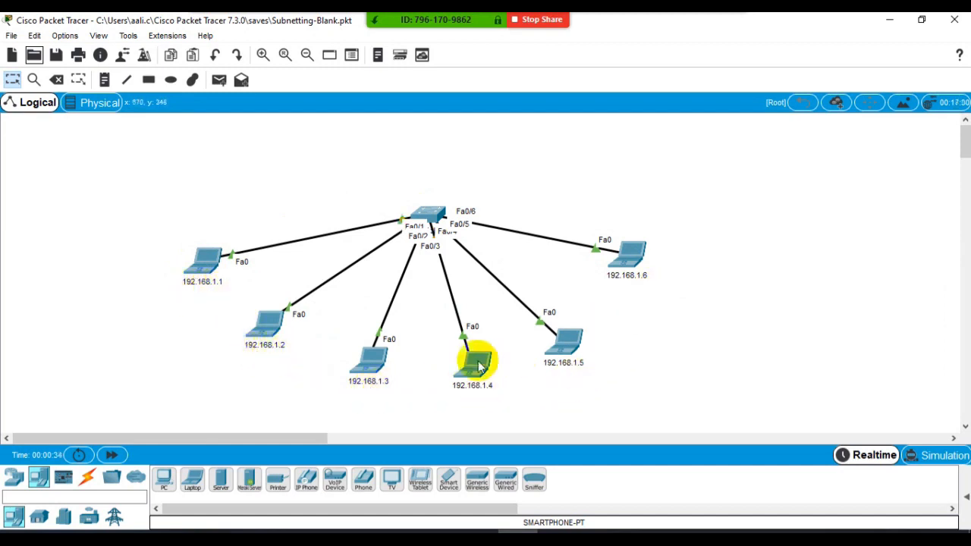
{"action": "mouse_move", "coordinate": [478, 366]}
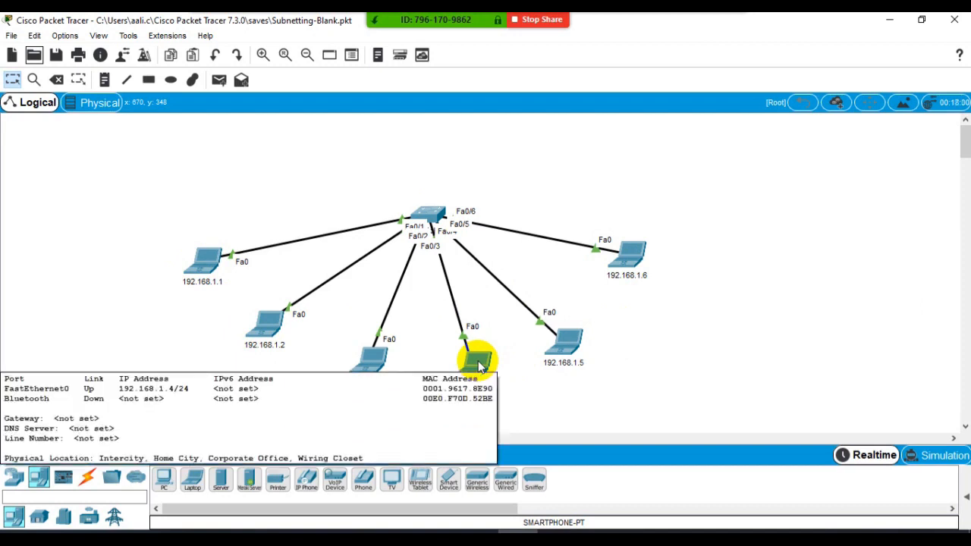
- Switch to Notepad and highlight the network octets 200.8.9 and the host octet 0 of the Class C NID
{"action": "left_click", "coordinate": [705, 522]}
{"action": "scroll", "coordinate": [375, 392], "scroll_direction": "down", "scroll_amount": 5}
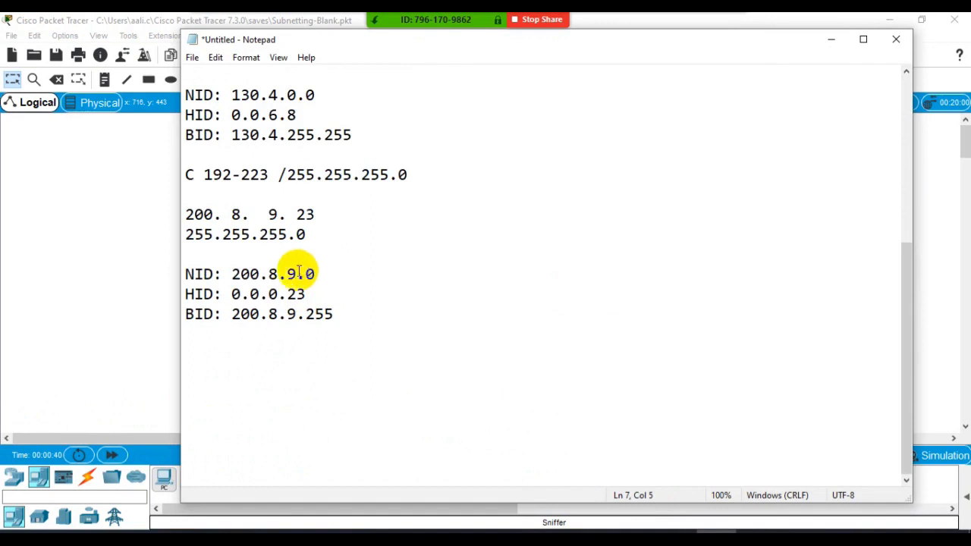
{"action": "left_click_drag", "start_coordinate": [298, 274], "coordinate": [230, 274]}
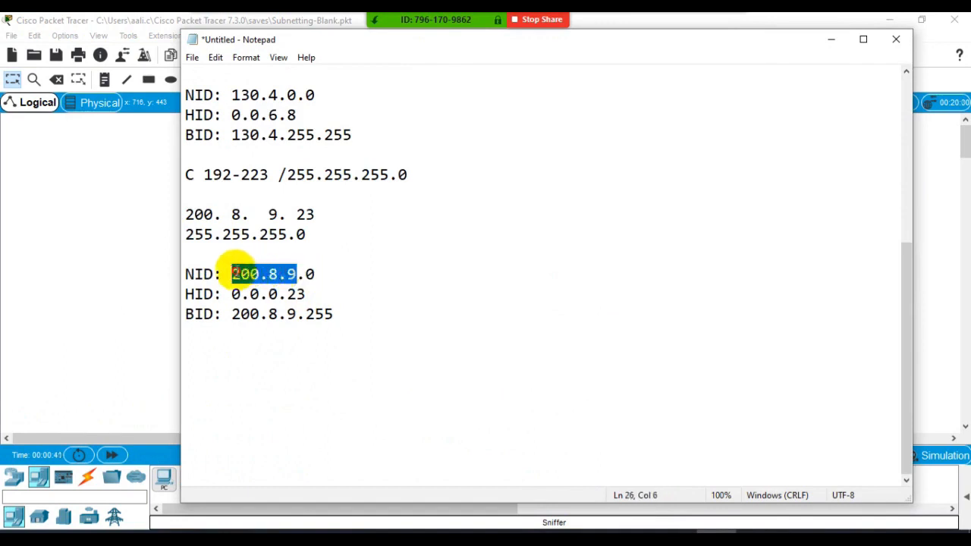
{"action": "double_click", "coordinate": [310, 274]}
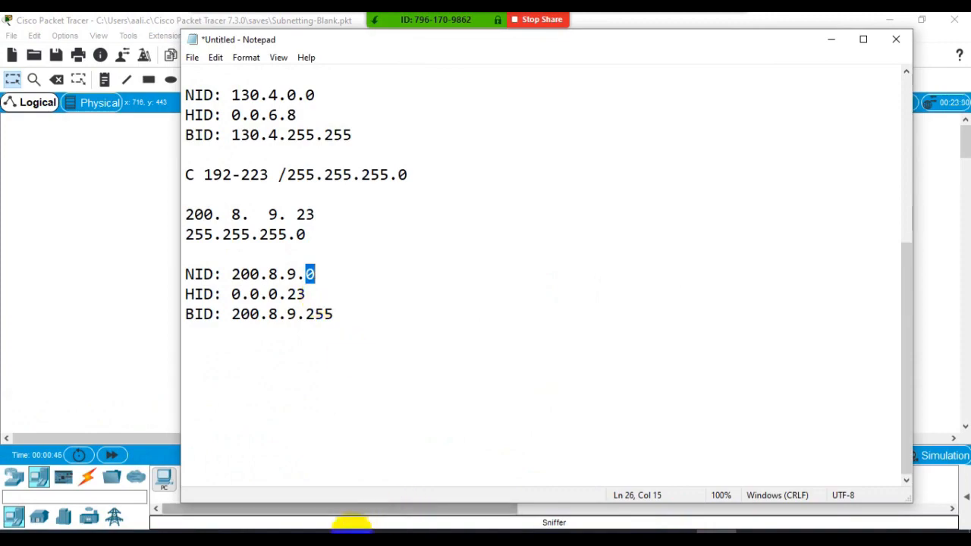
- Switch to the IPv4 Addressing PDF and highlight the Class C default mask's octets and host address count in the Subnet Mask section
{"action": "left_click", "coordinate": [352, 530]}
{"action": "scroll", "coordinate": [291, 453], "scroll_direction": "down", "scroll_amount": 3}
{"action": "scroll", "coordinate": [284, 432], "scroll_direction": "down", "scroll_amount": 10}
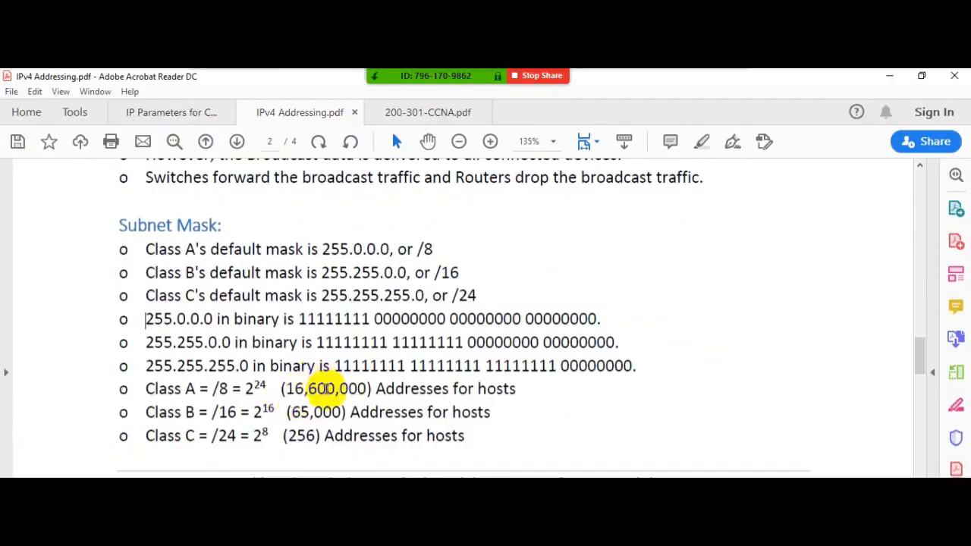
{"action": "left_click_drag", "start_coordinate": [283, 437], "coordinate": [323, 453]}
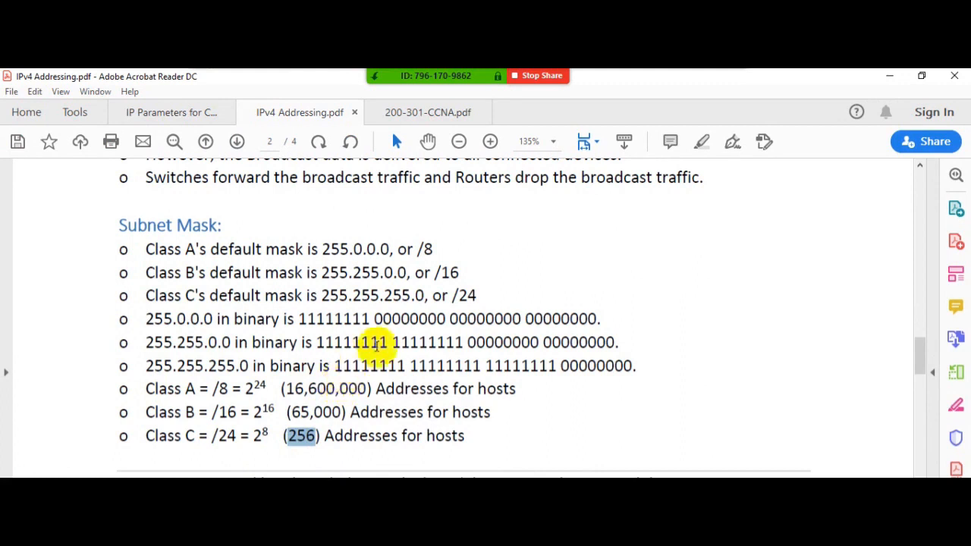
{"action": "left_click", "coordinate": [419, 296]}
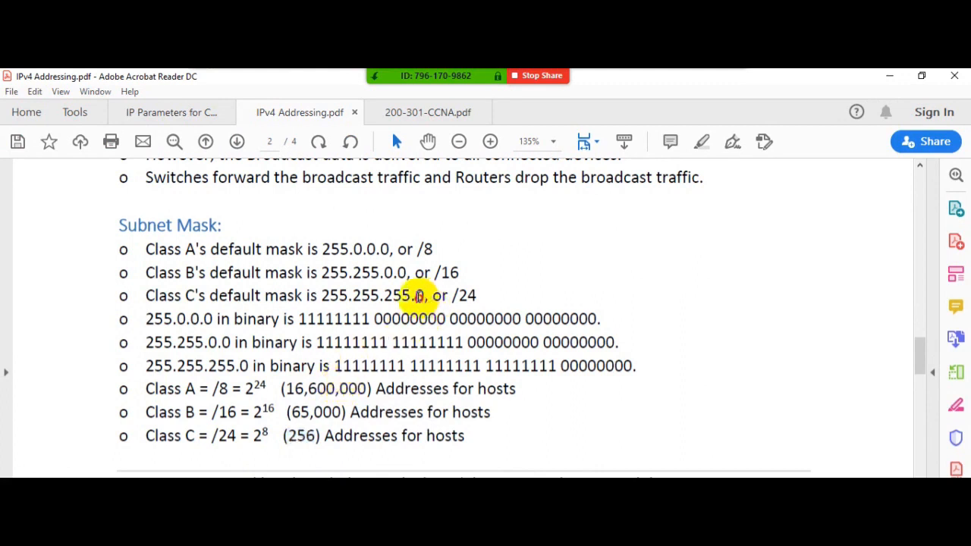
{"action": "double_click", "coordinate": [420, 296]}
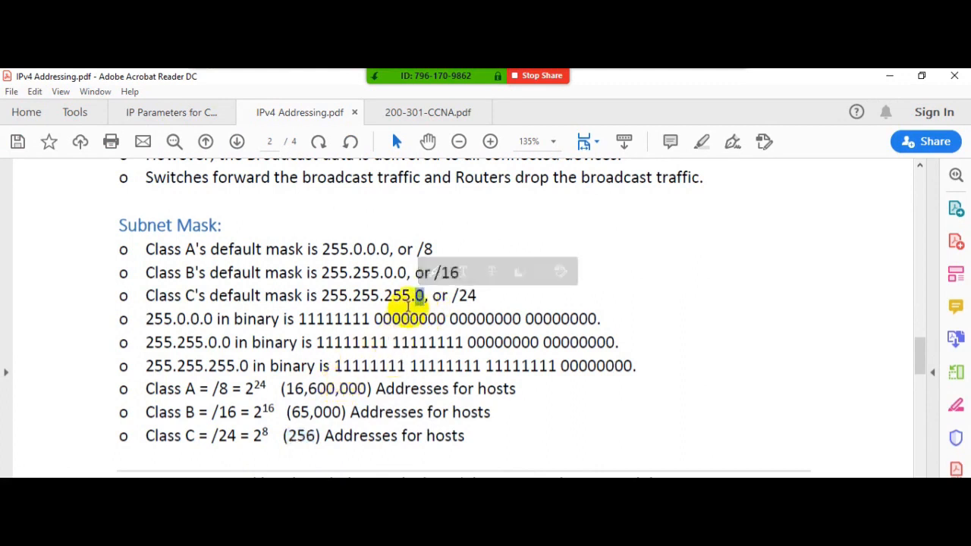
{"action": "left_click_drag", "start_coordinate": [408, 306], "coordinate": [321, 297]}
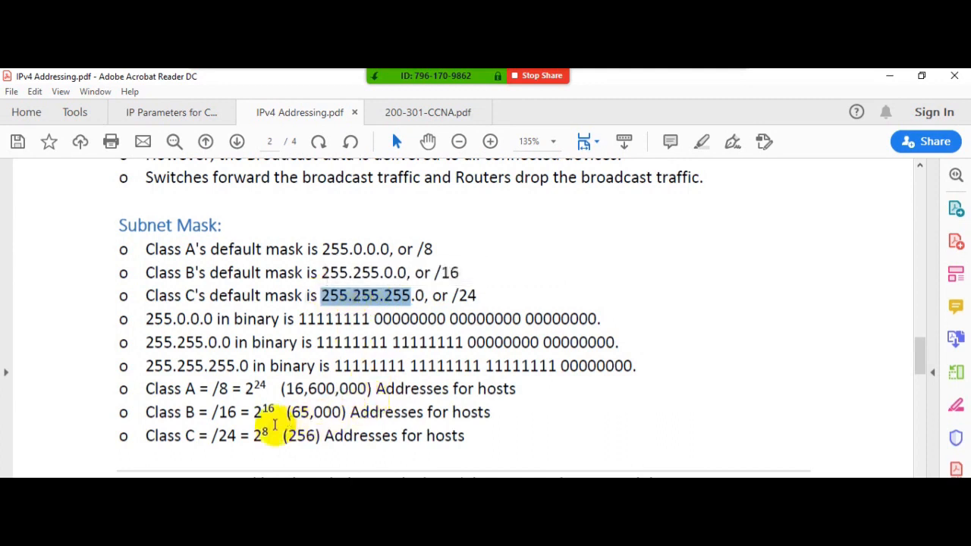
{"action": "left_click_drag", "start_coordinate": [253, 436], "coordinate": [322, 437]}
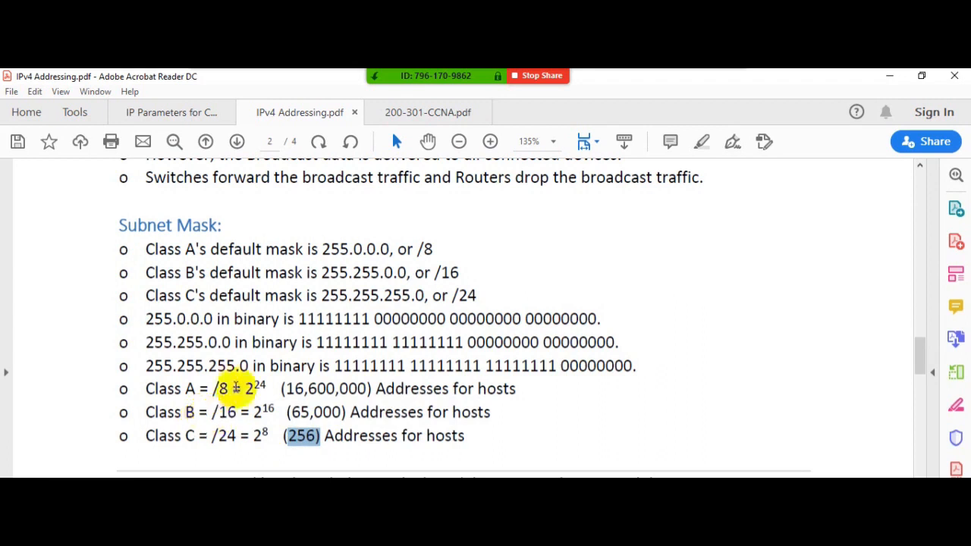
- Highlight the Class B mask's host octets and host address count, plus the host and network octets of the Class A mask
{"action": "left_click_drag", "start_coordinate": [322, 273], "coordinate": [408, 275]}
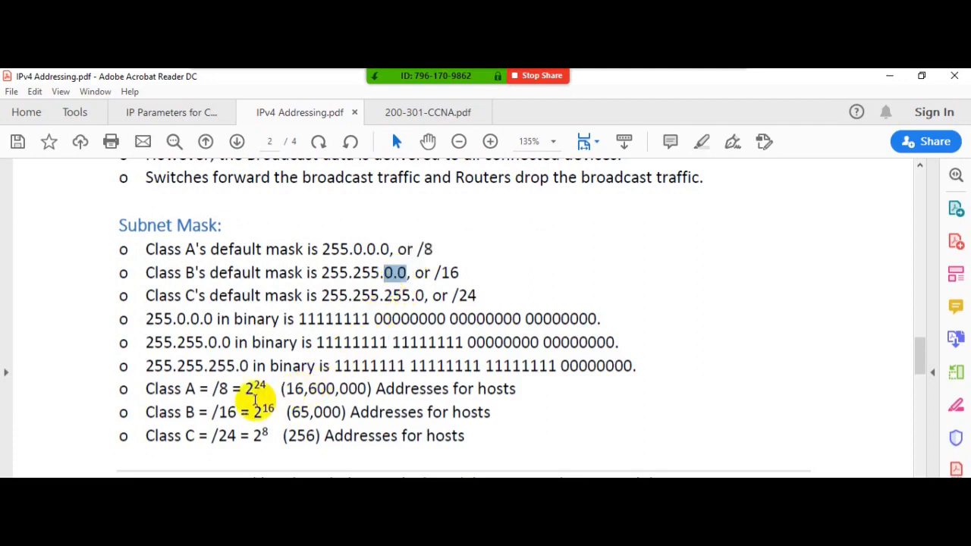
{"action": "left_click_drag", "start_coordinate": [292, 412], "coordinate": [342, 412]}
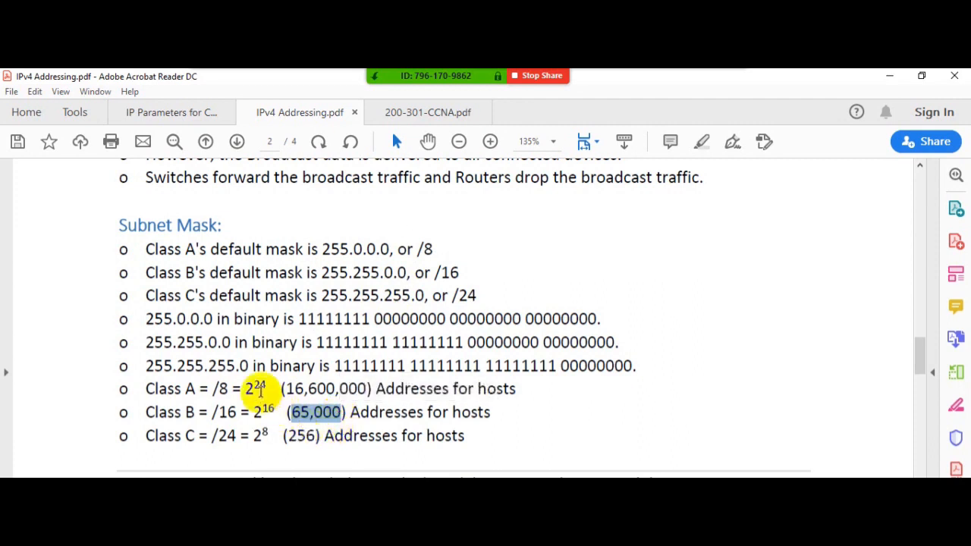
{"action": "left_click_drag", "start_coordinate": [353, 250], "coordinate": [392, 251]}
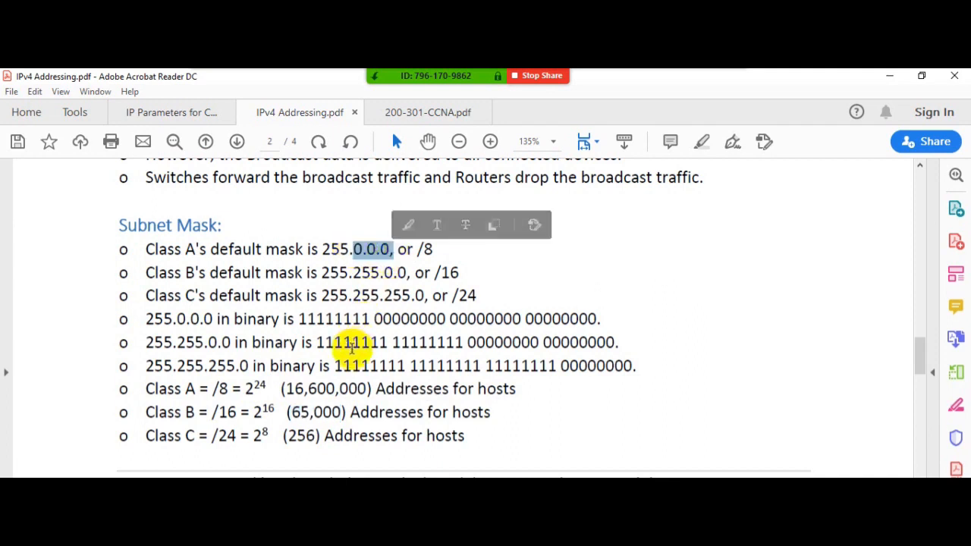
{"action": "left_click_drag", "start_coordinate": [350, 250], "coordinate": [324, 248]}
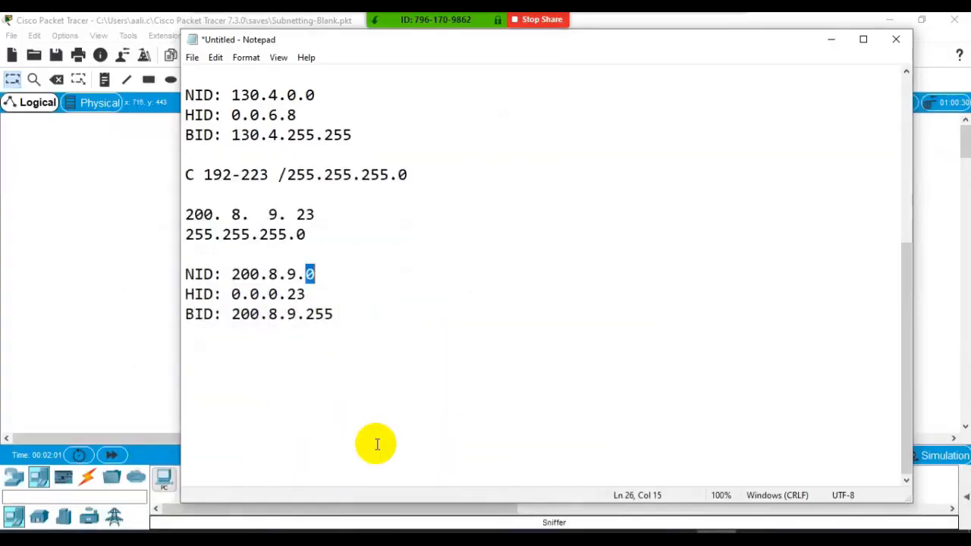
- Switch to Cisco Packet Tracer, open the IP configuration of laptop 192.168.1.1 and highlight its IP address
{"action": "left_click", "coordinate": [160, 319]}
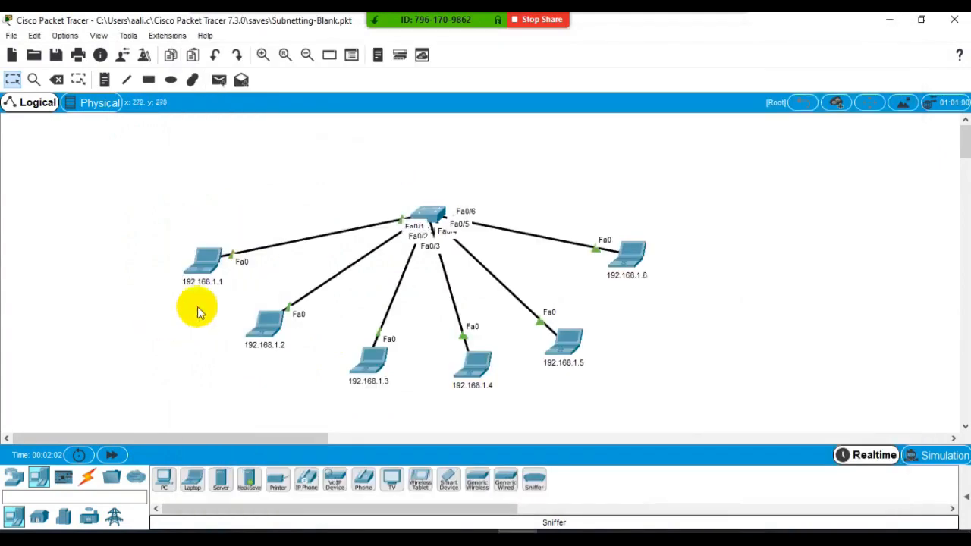
{"action": "left_click", "coordinate": [210, 265]}
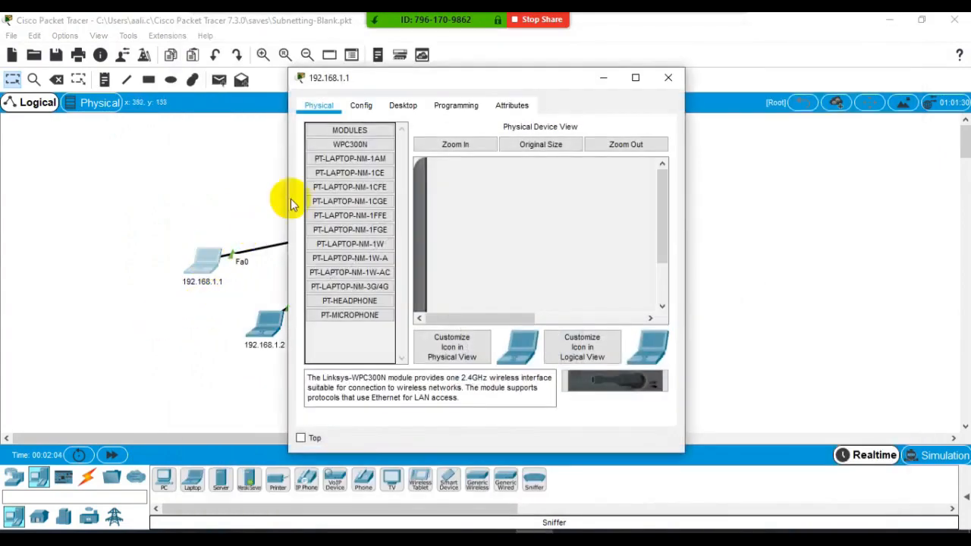
{"action": "left_click", "coordinate": [403, 105]}
{"action": "left_click", "coordinate": [339, 150]}
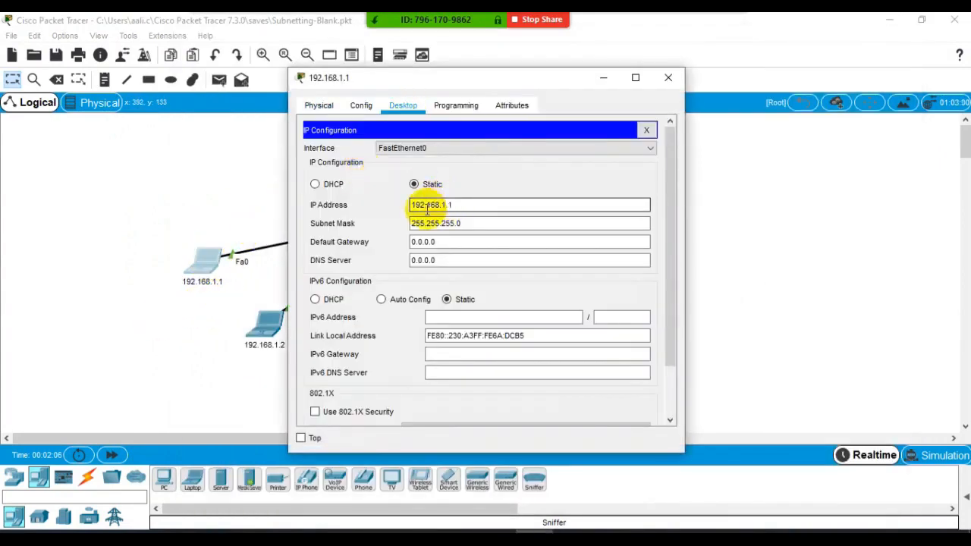
{"action": "left_click_drag", "start_coordinate": [455, 203], "coordinate": [408, 207]}
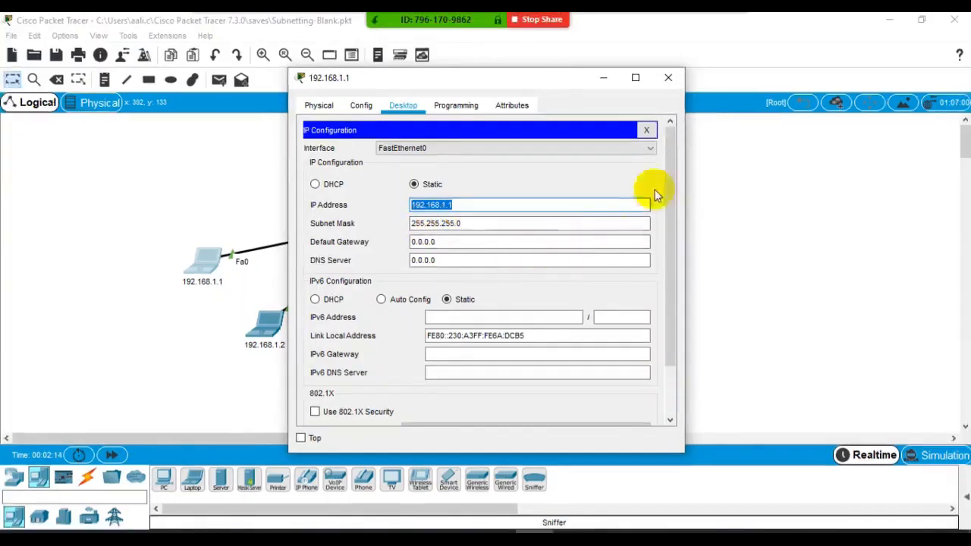
- Close laptop 192.168.1.1's IP configuration, switch the topology to Simulation mode and hide the event list
{"action": "left_click", "coordinate": [668, 79]}
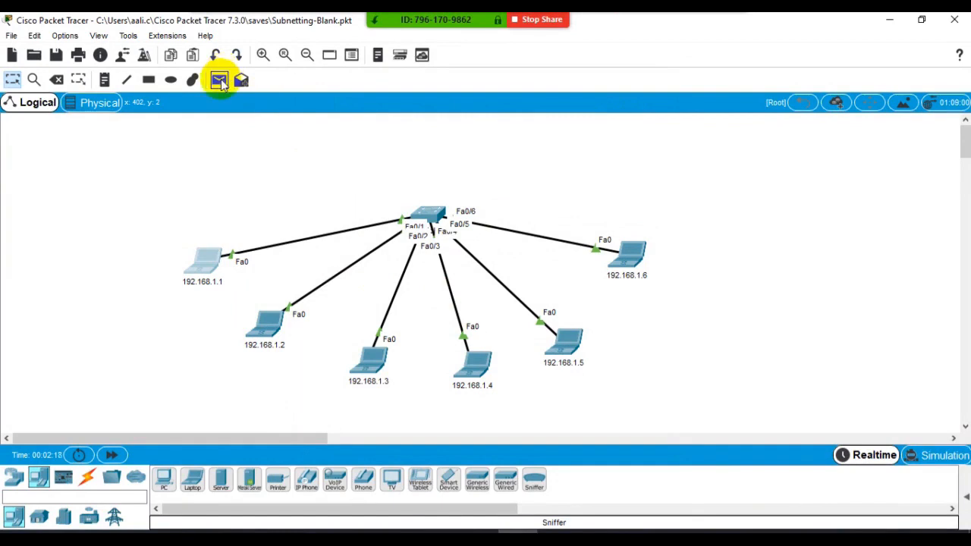
{"action": "left_click", "coordinate": [959, 466]}
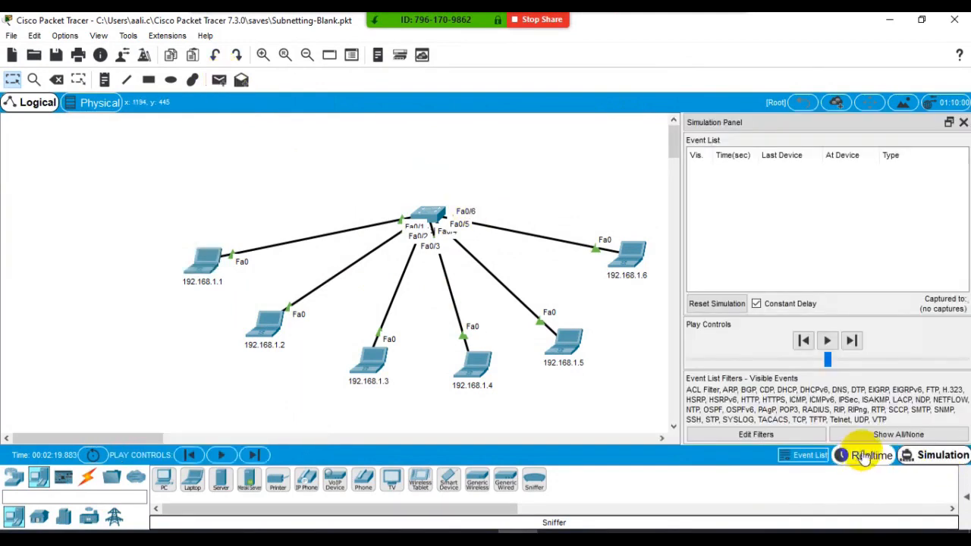
{"action": "left_click", "coordinate": [808, 456]}
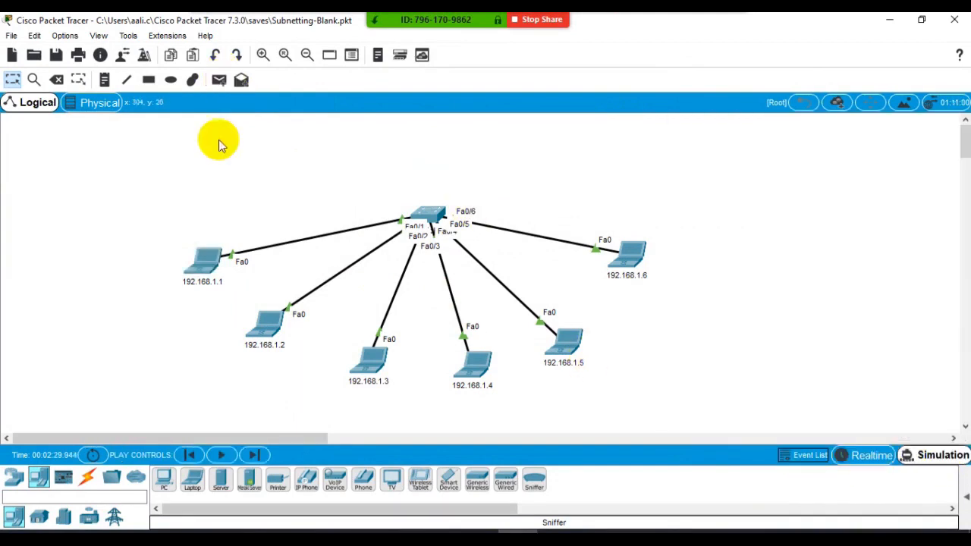
- Send a simple PDU from laptop 192.168.1.1 to 192.168.1.2, run the simulation to check its status in the PDU list, and delete the scenario
{"action": "left_click", "coordinate": [219, 82]}
{"action": "left_click", "coordinate": [200, 247]}
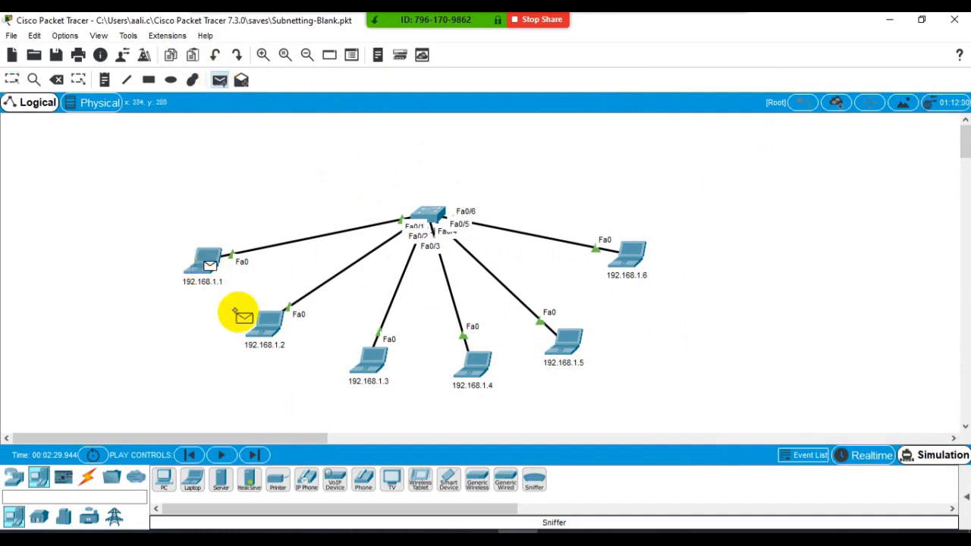
{"action": "left_click", "coordinate": [265, 327]}
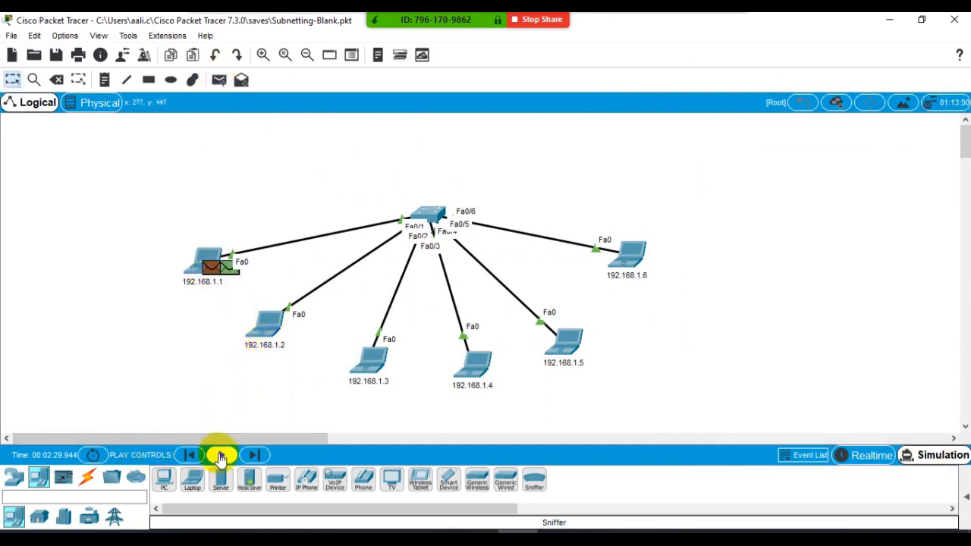
{"action": "left_click", "coordinate": [222, 455]}
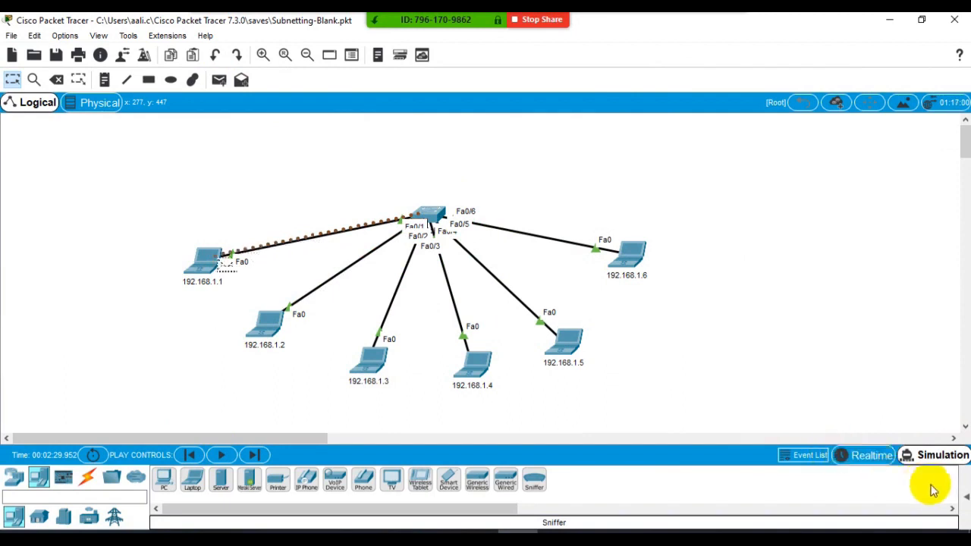
{"action": "left_click", "coordinate": [965, 497]}
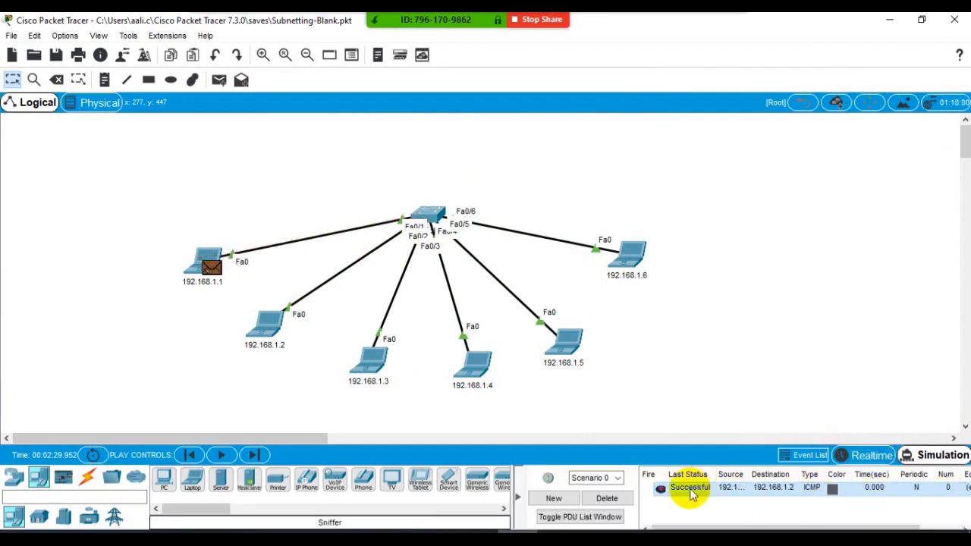
{"action": "left_click", "coordinate": [609, 497]}
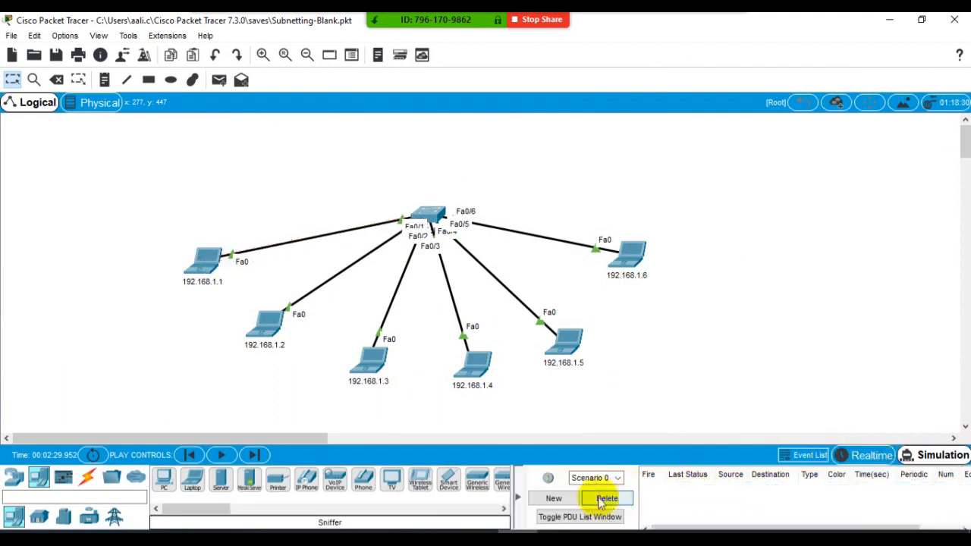
- Set the IP address of laptop 192.168.1.1 to 191.168.1.1 and close its IP configuration
{"action": "left_click", "coordinate": [196, 262]}
{"action": "left_click", "coordinate": [339, 161]}
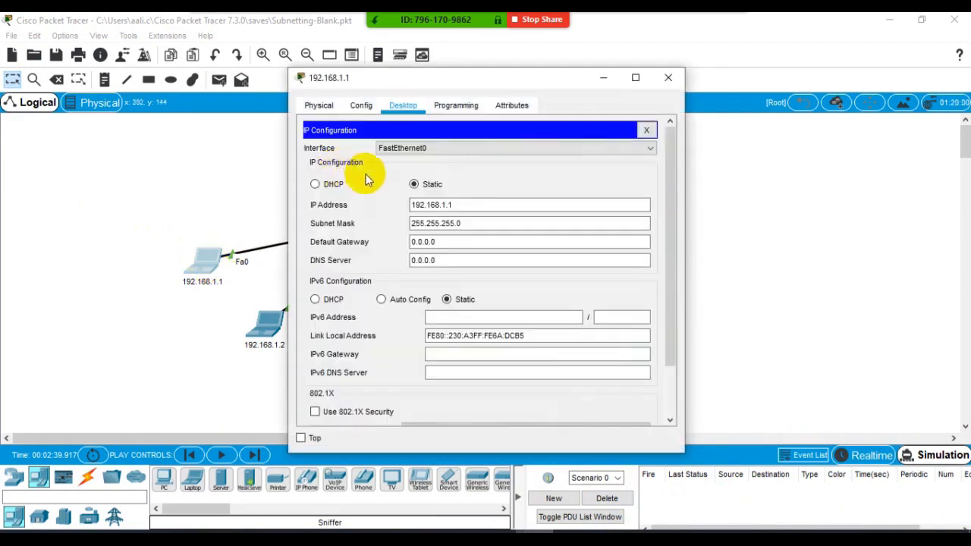
{"action": "left_click", "coordinate": [425, 205]}
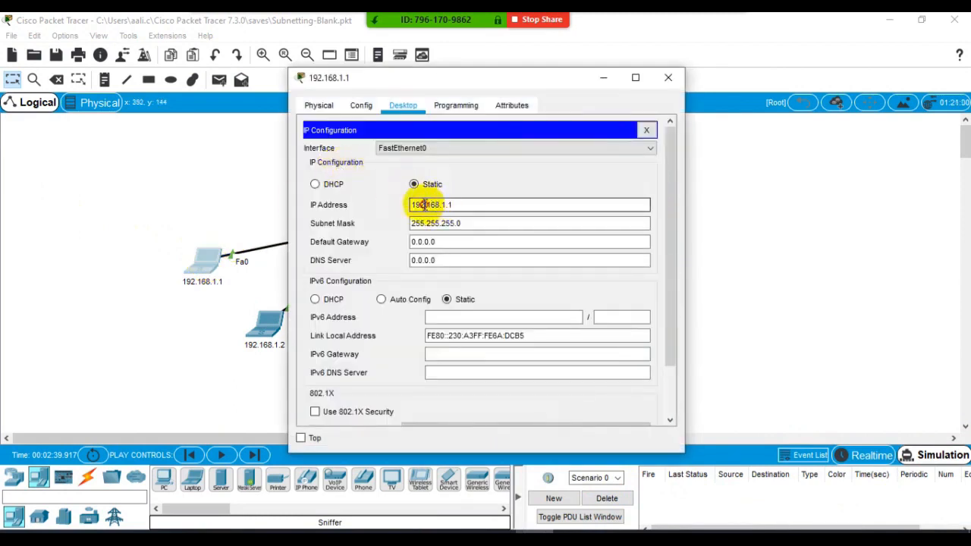
{"action": "left_click", "coordinate": [434, 223]}
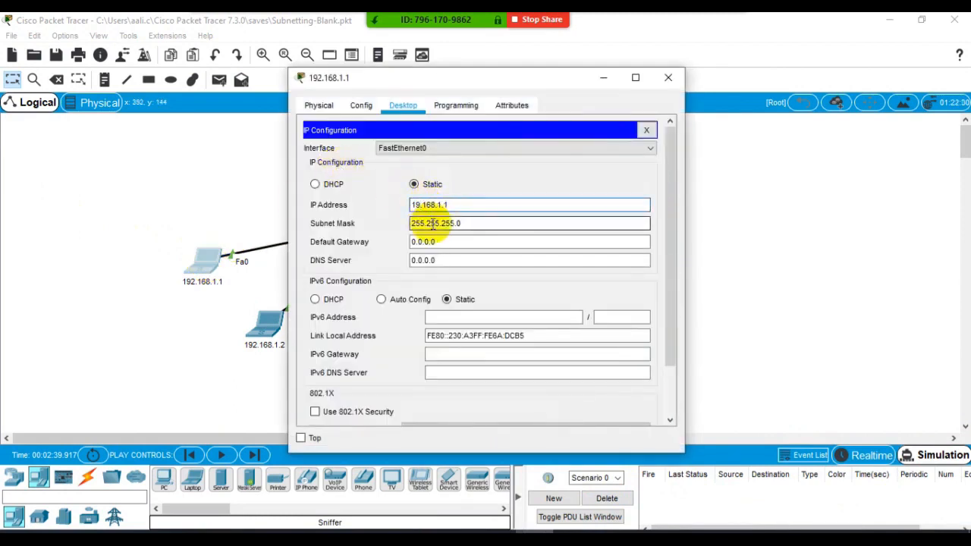
{"action": "left_click", "coordinate": [668, 77]}
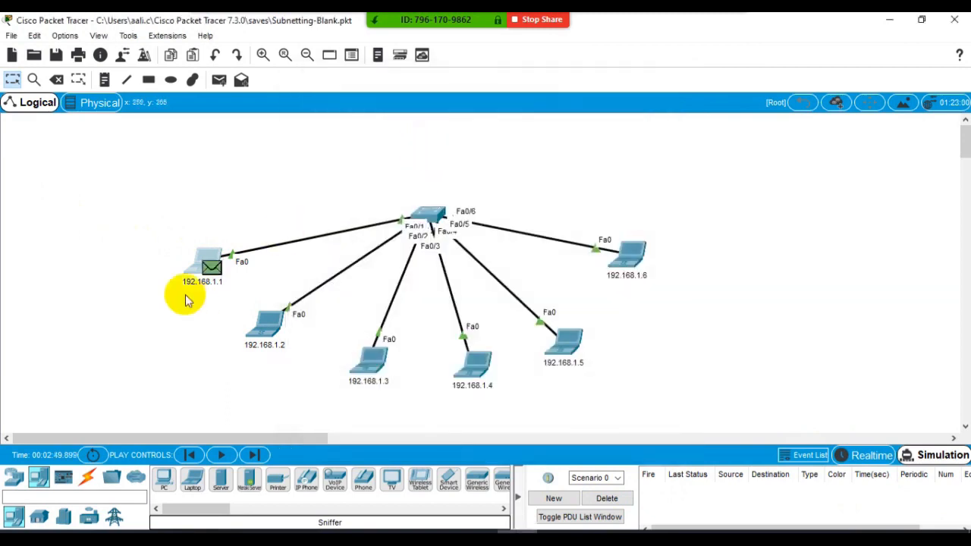
- Clear the scenario, test a simple PDU from the readdressed laptop 192.168.1.1 to 192.168.1.2, check its status and delete it
{"action": "left_click", "coordinate": [608, 497]}
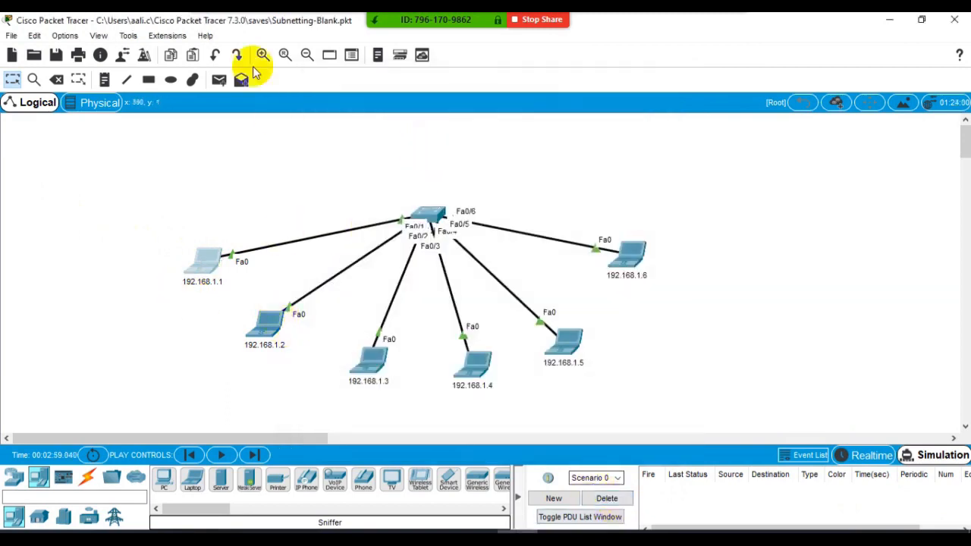
{"action": "left_click", "coordinate": [218, 79]}
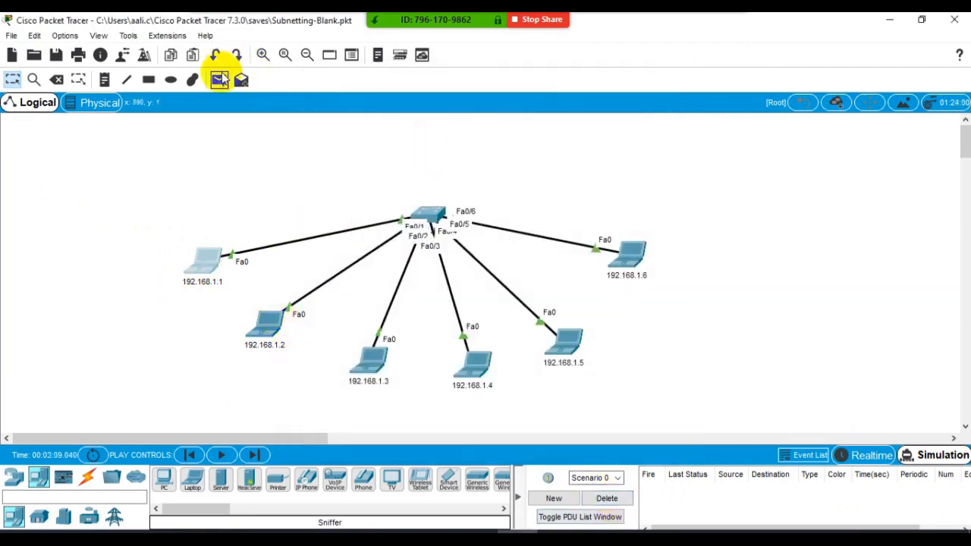
{"action": "left_click", "coordinate": [265, 326]}
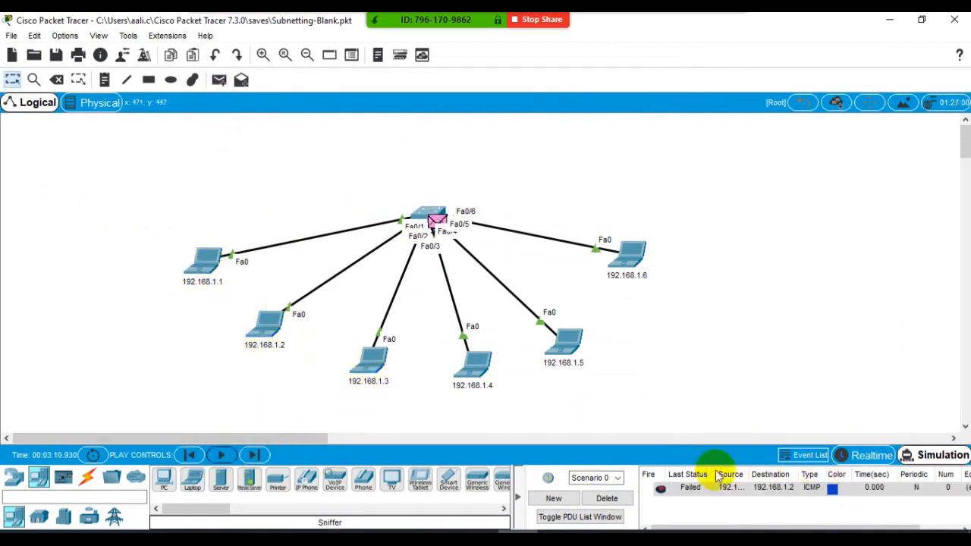
{"action": "left_click", "coordinate": [694, 490]}
{"action": "left_click", "coordinate": [620, 499]}
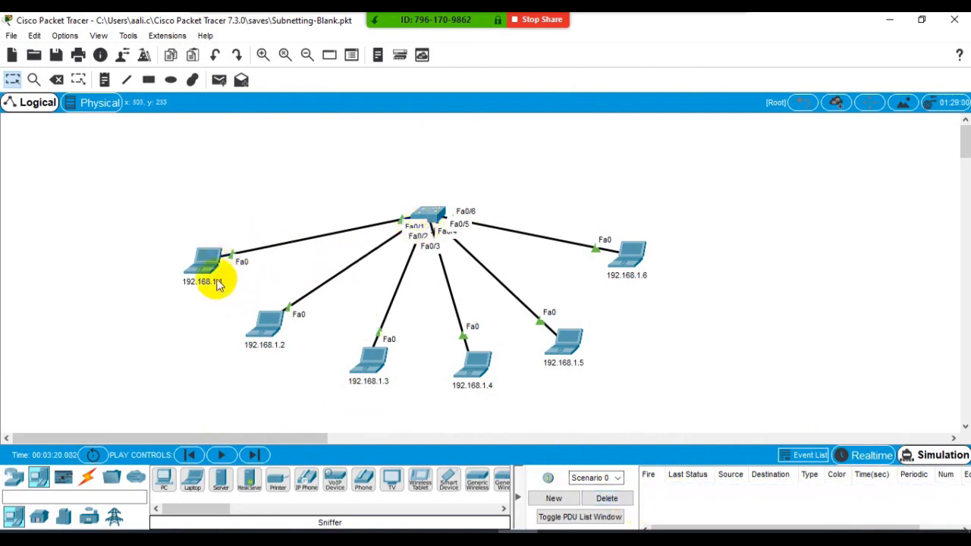
- Check laptop 192.168.1.1's configured address and move laptop 192.168.1.2's IP address to the same 191.168.1 network
{"action": "mouse_move", "coordinate": [280, 340]}
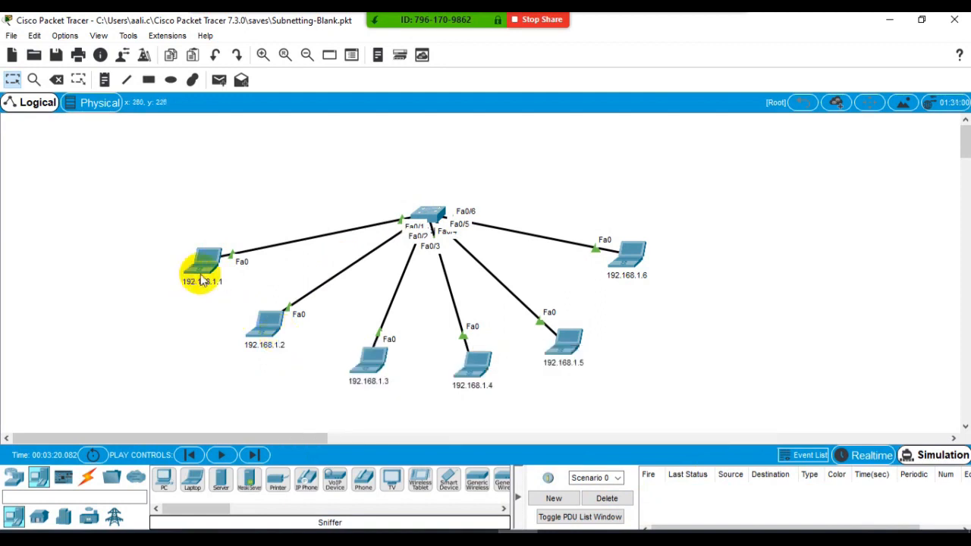
{"action": "mouse_move", "coordinate": [202, 282]}
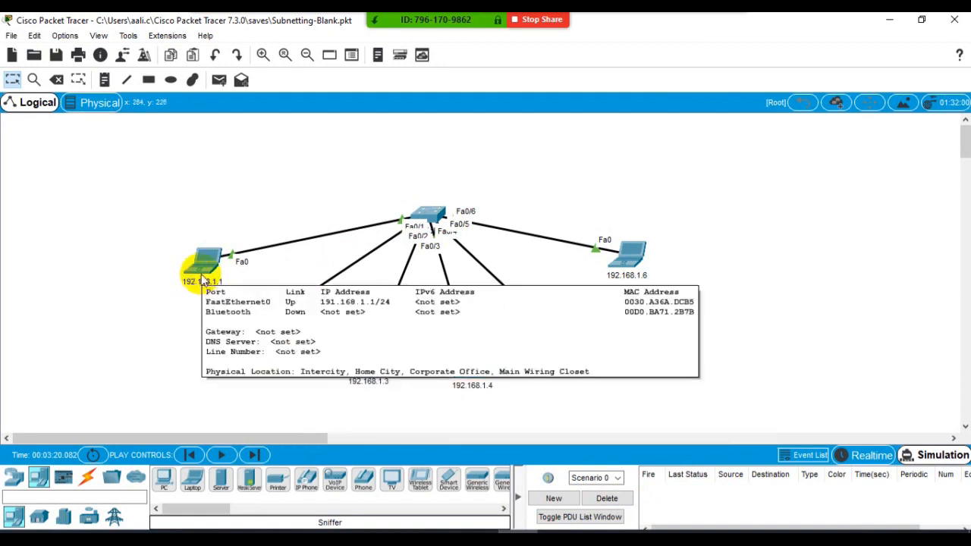
{"action": "left_click", "coordinate": [267, 328]}
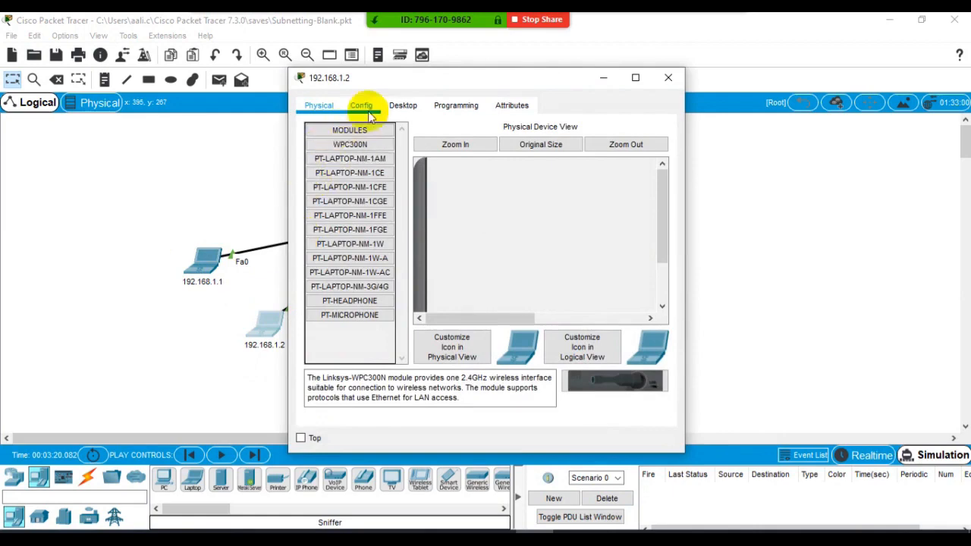
{"action": "left_click", "coordinate": [399, 106]}
{"action": "left_click", "coordinate": [345, 157]}
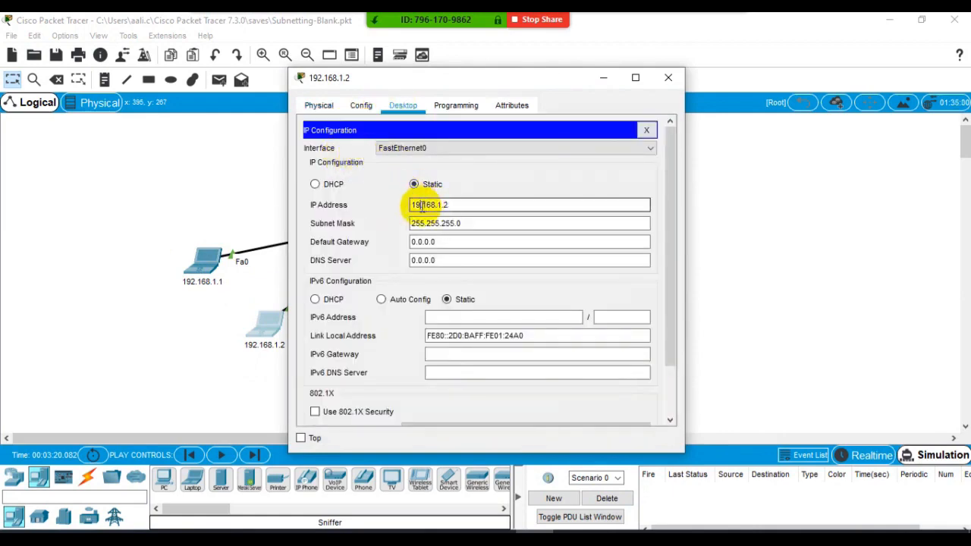
{"action": "left_click", "coordinate": [668, 77]}
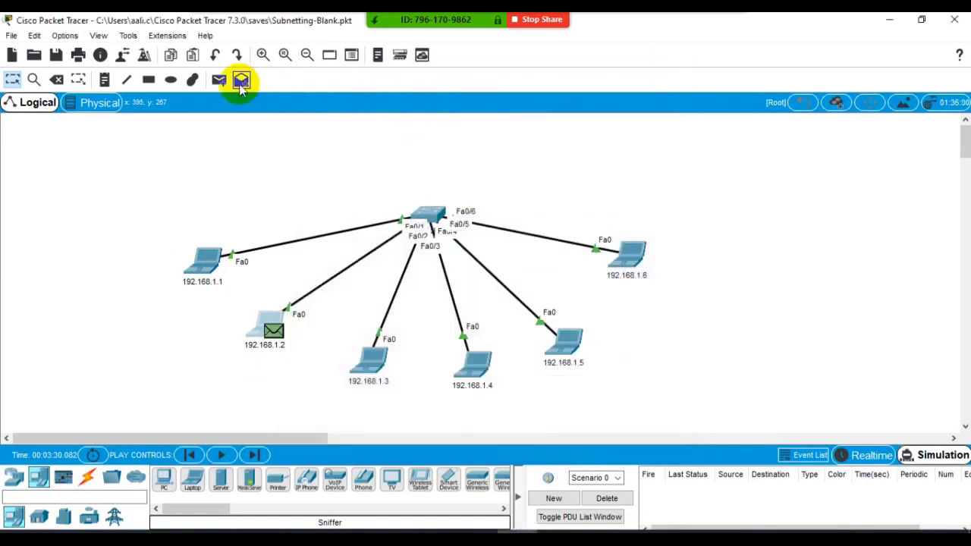
- Send a simple PDU between laptops 192.168.1.1 and 192.168.1.2 on their shared network, run the simulation, check its status and delete the scenario
{"action": "left_click", "coordinate": [220, 79]}
{"action": "left_click", "coordinate": [206, 262]}
{"action": "left_click", "coordinate": [267, 330]}
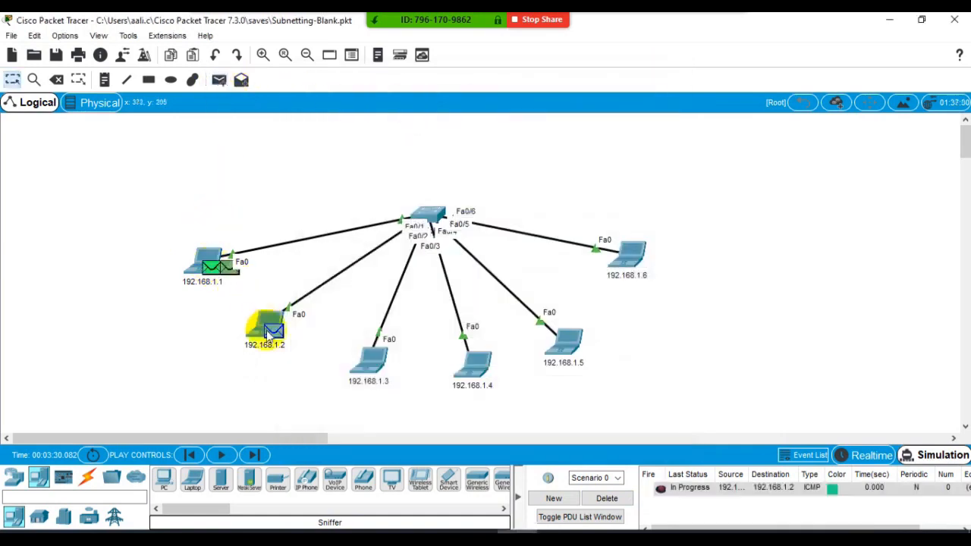
{"action": "left_click", "coordinate": [221, 455]}
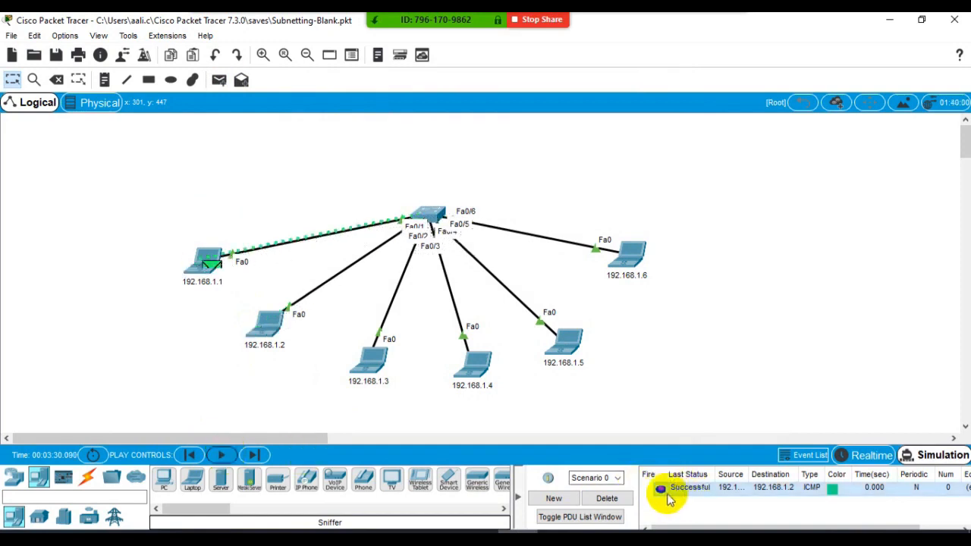
{"action": "left_click", "coordinate": [613, 498]}
- Send a simple PDU from laptop 192.168.1.2 to 192.168.1.3, run the simulation and check laptop 192.168.1.3's port details
{"action": "left_click", "coordinate": [220, 79]}
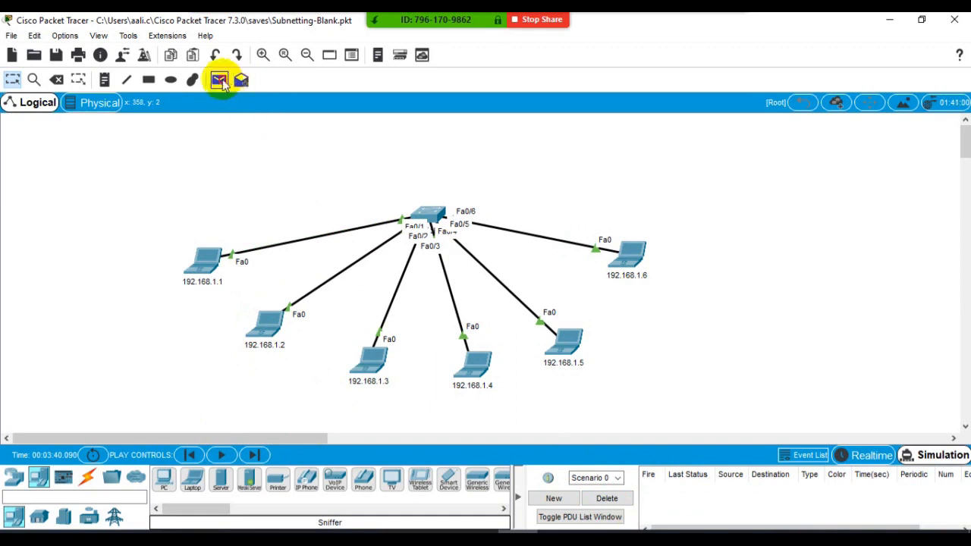
{"action": "left_click", "coordinate": [268, 325]}
{"action": "left_click", "coordinate": [369, 358]}
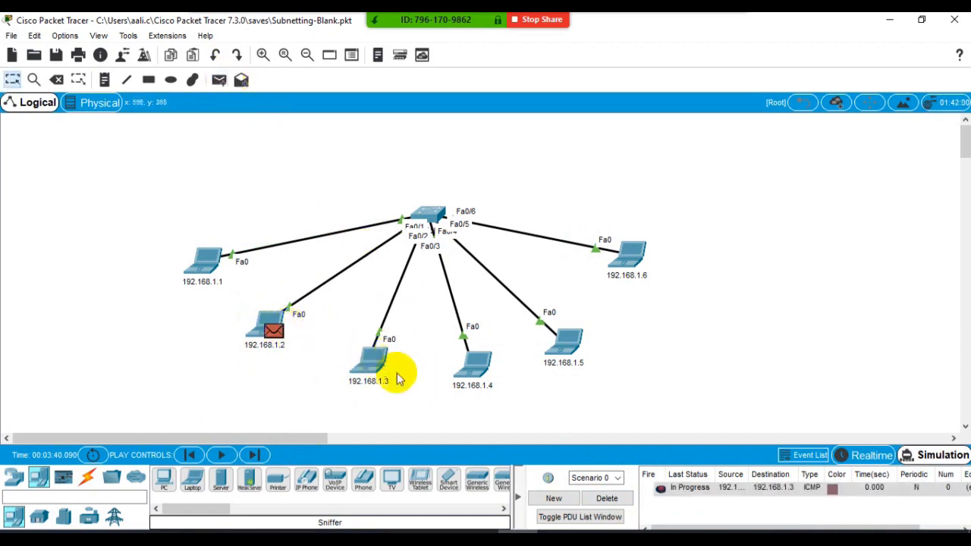
{"action": "left_click", "coordinate": [222, 455]}
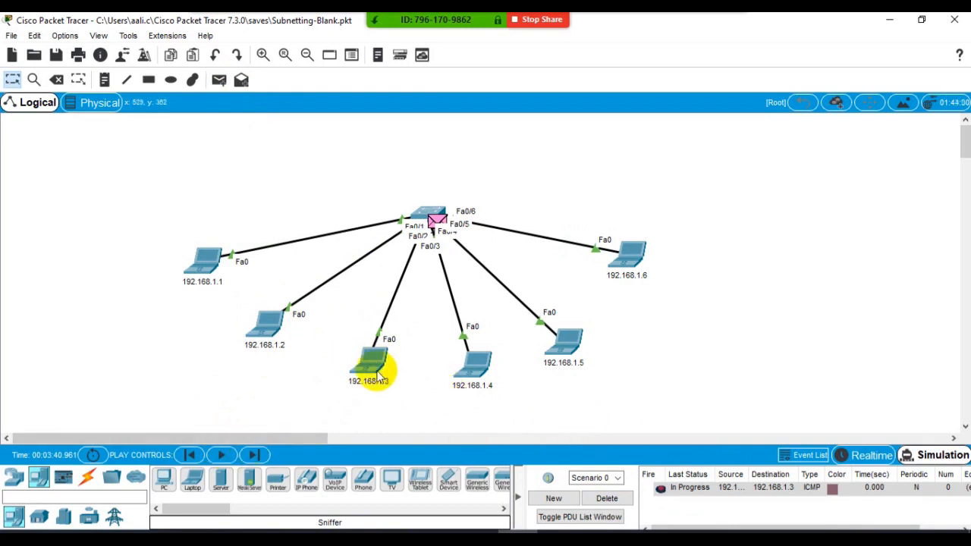
{"action": "mouse_move", "coordinate": [382, 377]}
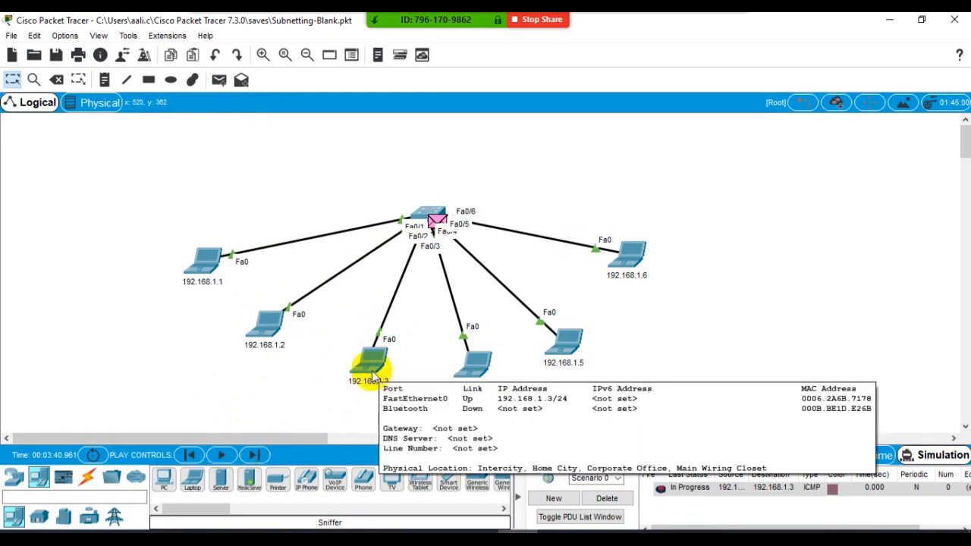
- Open laptop 192.168.1.3's IP configuration, highlight the last digit of its address's first octet, close it and delete the scenario
{"action": "left_click", "coordinate": [371, 373]}
{"action": "left_click", "coordinate": [402, 106]}
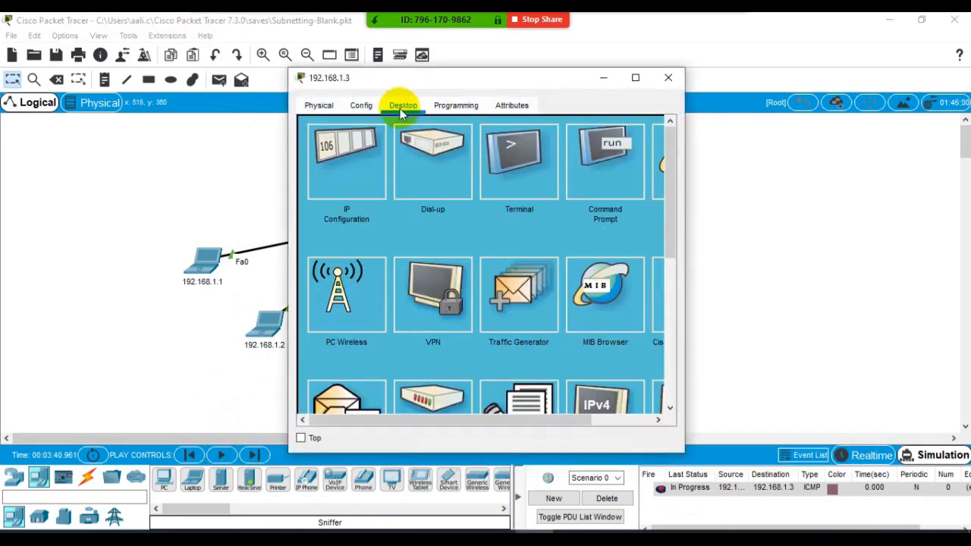
{"action": "left_click", "coordinate": [349, 162]}
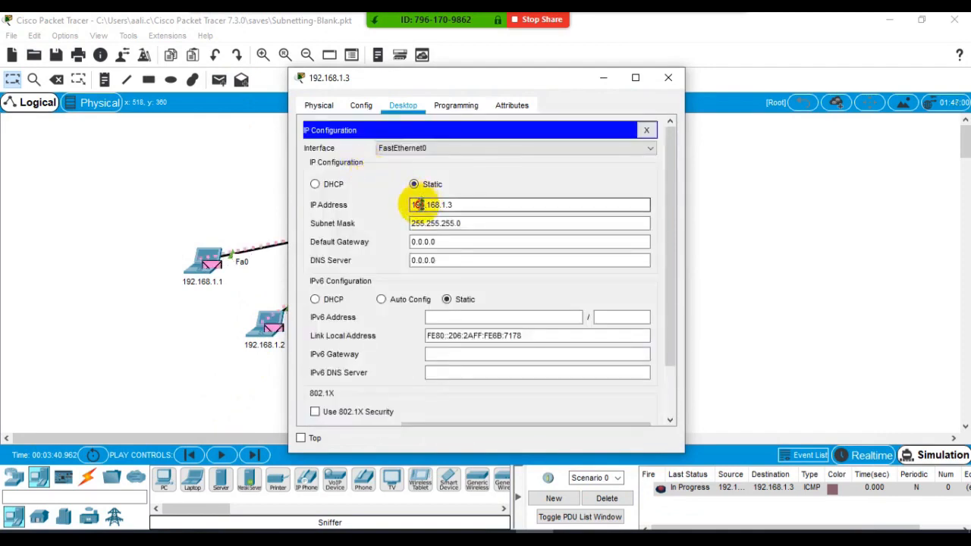
{"action": "left_click_drag", "start_coordinate": [420, 205], "coordinate": [425, 208]}
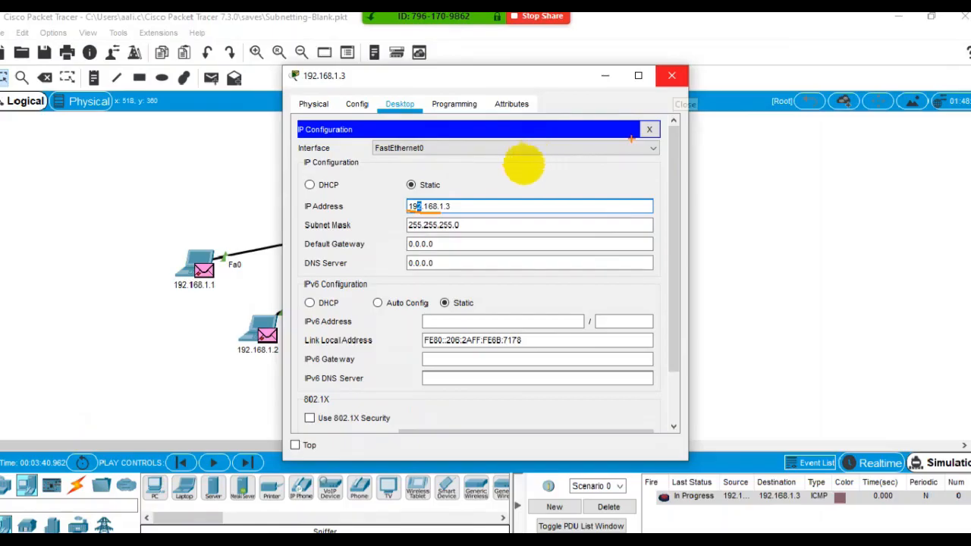
{"action": "left_click", "coordinate": [671, 76]}
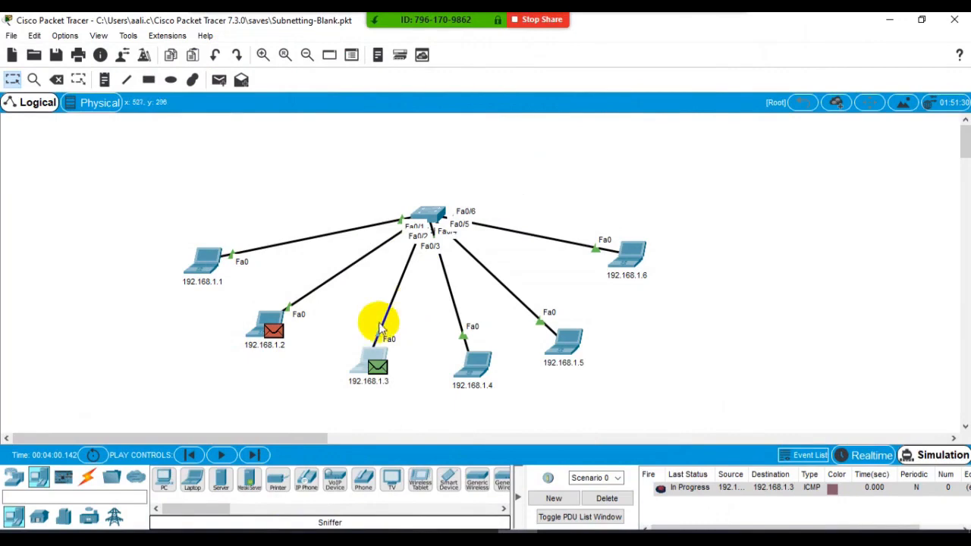
{"action": "left_click", "coordinate": [608, 498]}
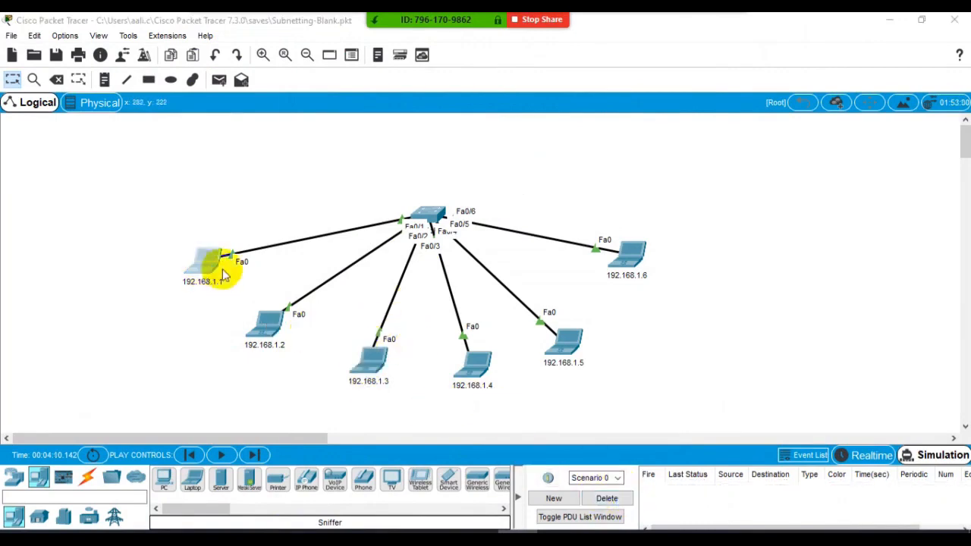
- Assign laptop 192.168.1.1 the static Class A address 1.1.1.1 with its automatically filled default subnet mask
{"action": "left_click", "coordinate": [215, 271]}
{"action": "left_click", "coordinate": [383, 160]}
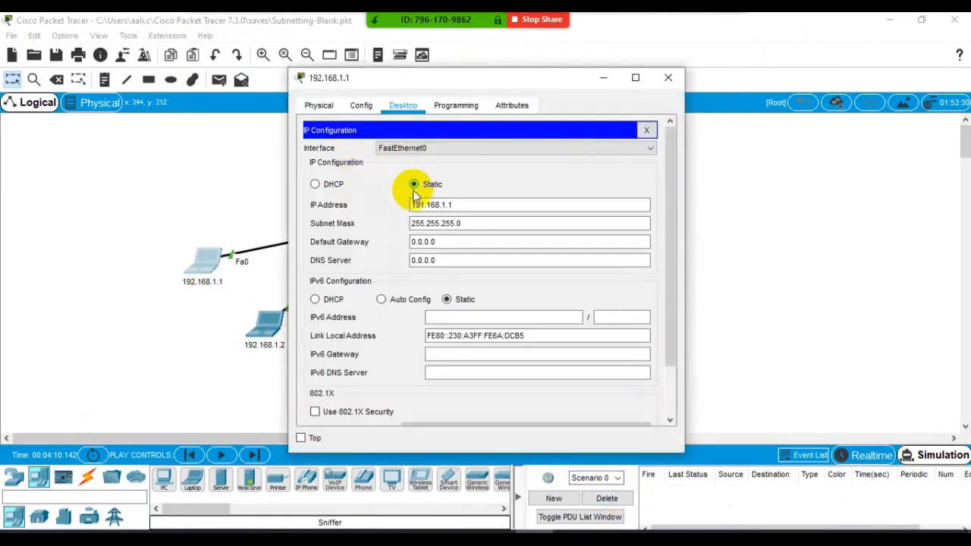
{"action": "left_click", "coordinate": [315, 183]}
{"action": "left_click", "coordinate": [416, 184]}
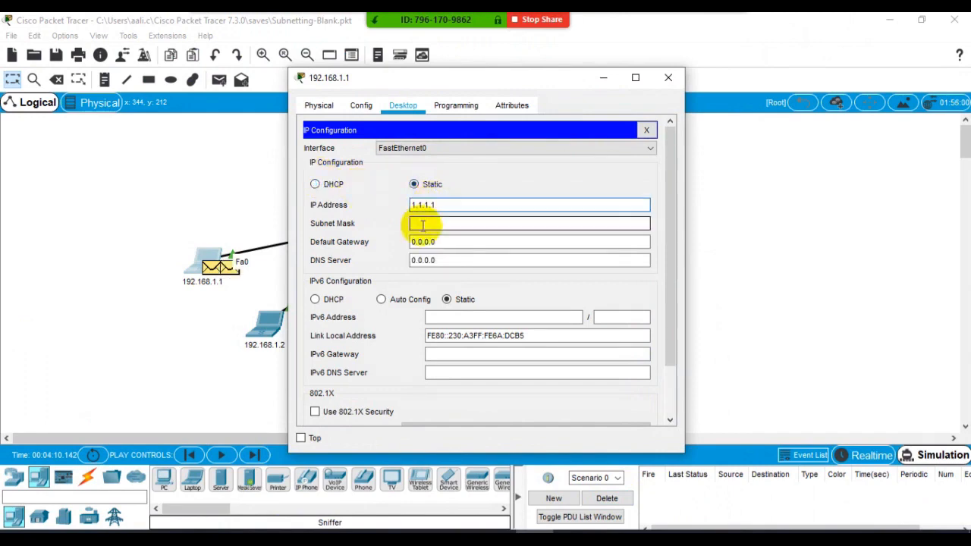
{"action": "left_click", "coordinate": [419, 223]}
- Assign laptop 192.168.1.2 the static Class A address 1.4.5.6 with its automatically filled default subnet mask
{"action": "left_click", "coordinate": [267, 334]}
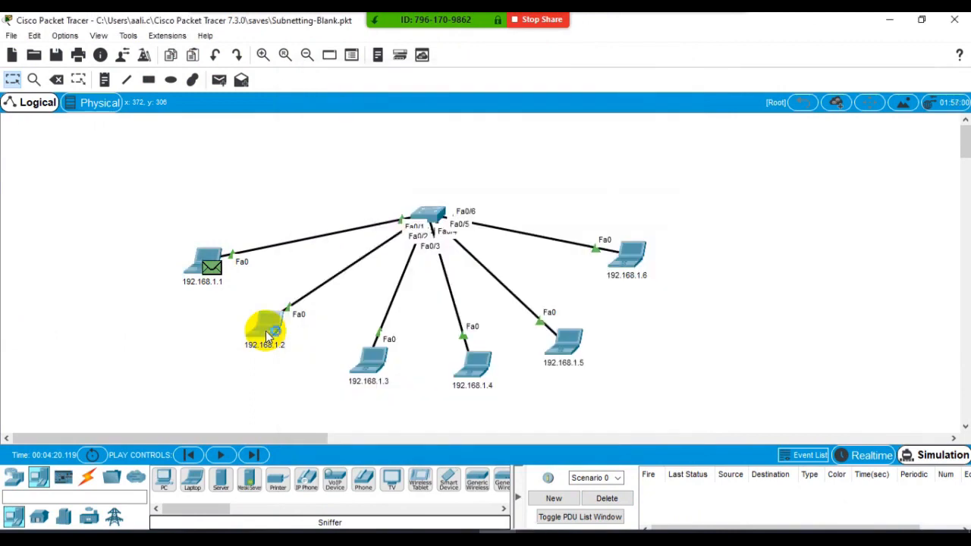
{"action": "left_click", "coordinate": [268, 334]}
{"action": "left_click", "coordinate": [345, 173]}
{"action": "left_click_drag", "start_coordinate": [474, 202], "coordinate": [351, 183]}
{"action": "left_click", "coordinate": [335, 183]}
{"action": "left_click", "coordinate": [424, 187]}
{"action": "left_click", "coordinate": [427, 210]}
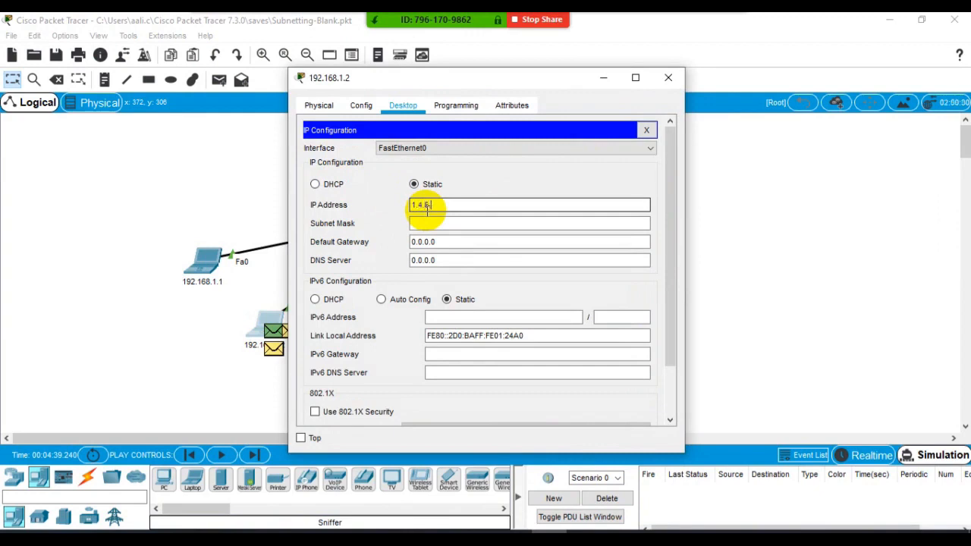
{"action": "left_click", "coordinate": [429, 221]}
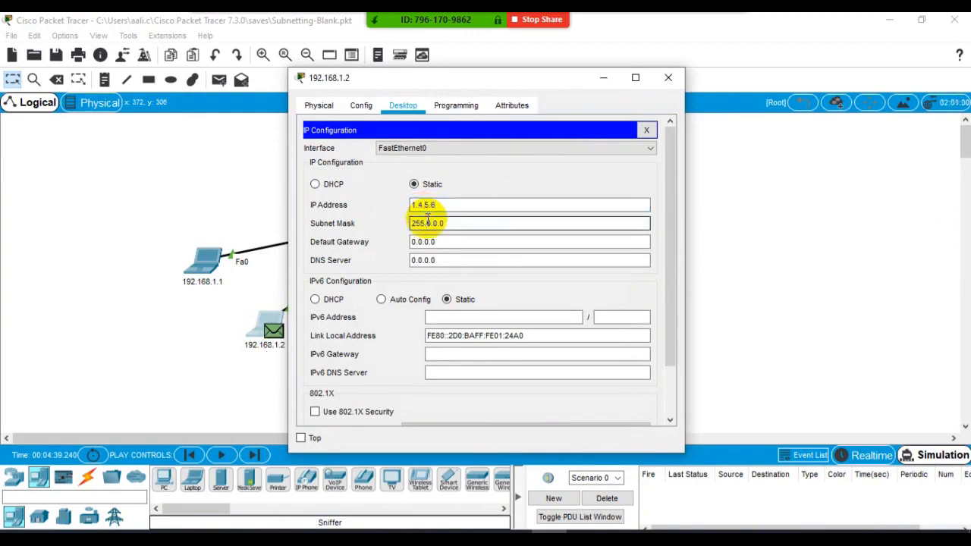
{"action": "left_click", "coordinate": [660, 90]}
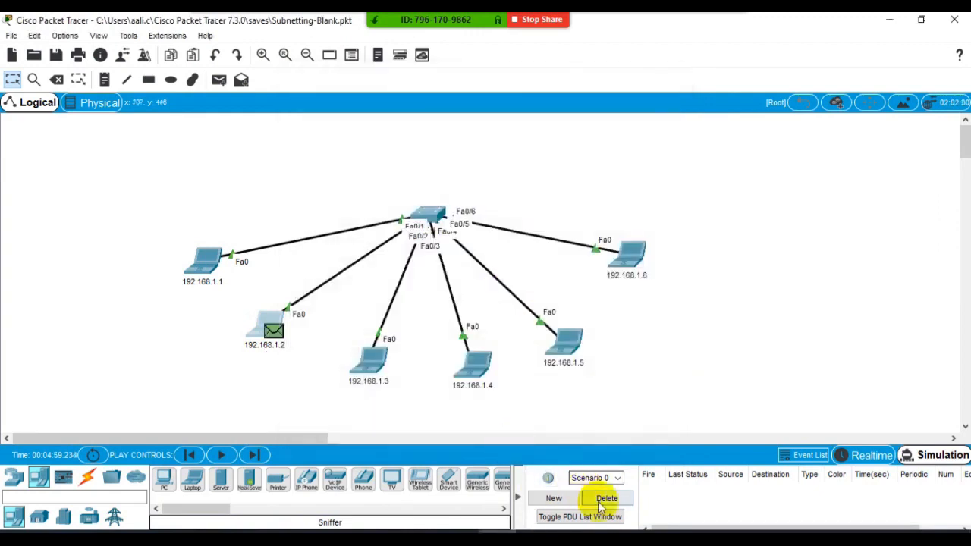
- Send a simple PDU from laptop 192.168.1.1 to 192.168.1.2 on the Class A network, run the simulation and delete the scenario
{"action": "left_click", "coordinate": [218, 80]}
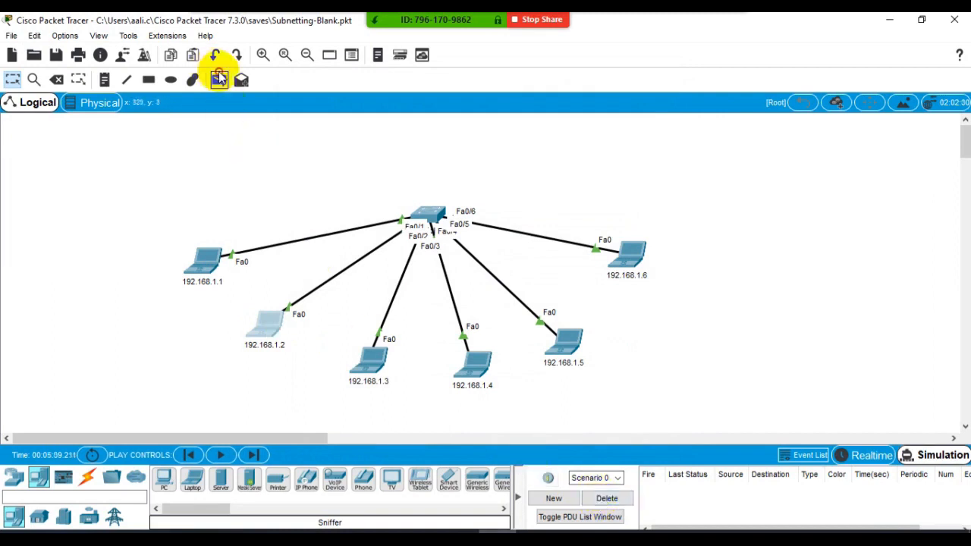
{"action": "left_click", "coordinate": [206, 251]}
{"action": "left_click", "coordinate": [276, 343]}
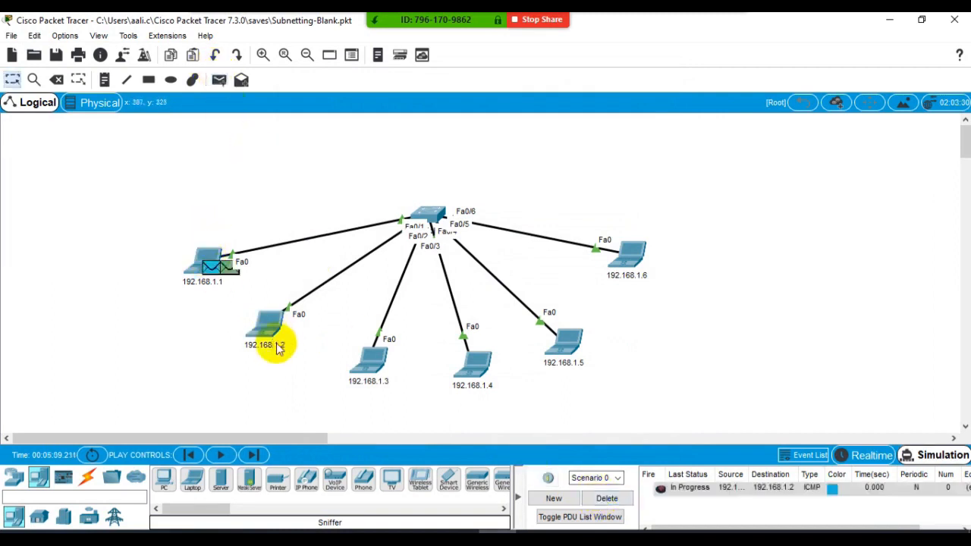
{"action": "left_click", "coordinate": [221, 455]}
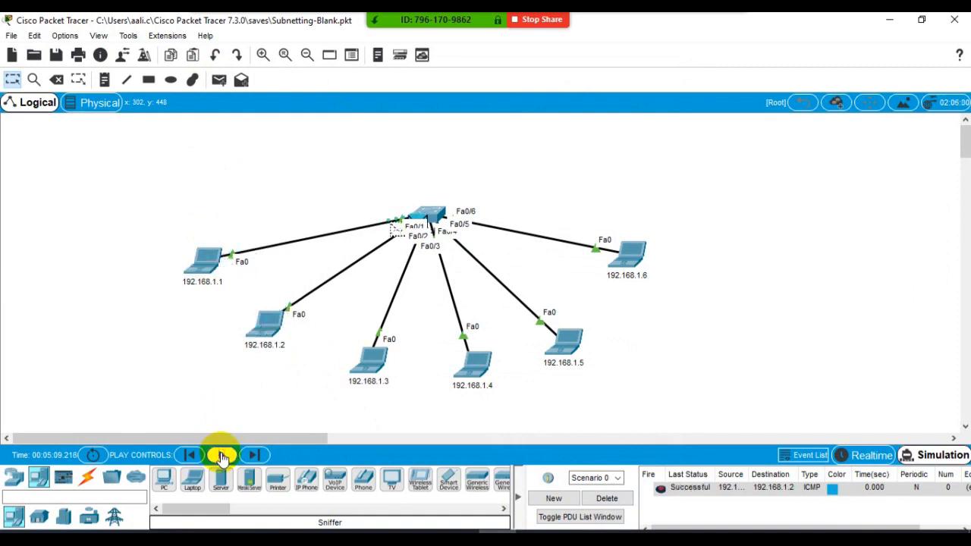
{"action": "left_click", "coordinate": [607, 499]}
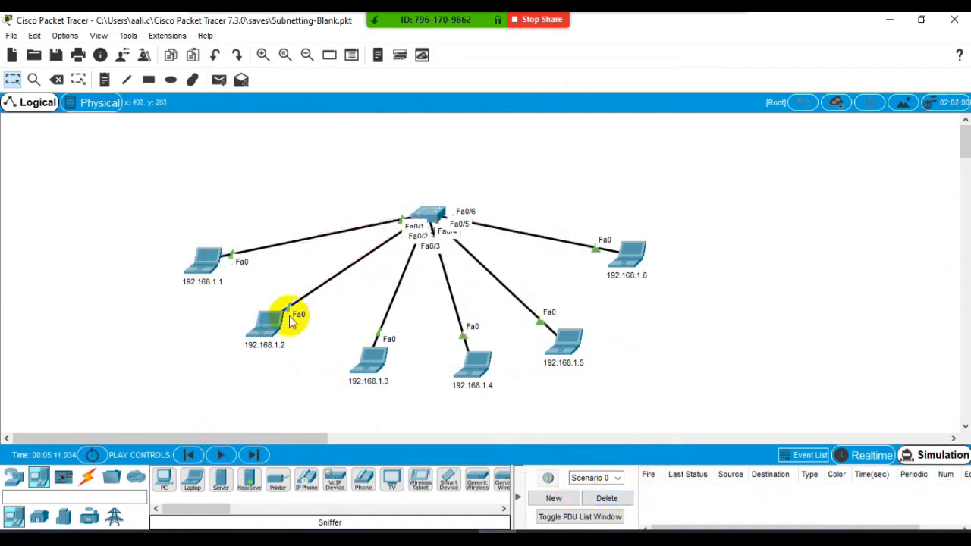
- Give laptop 192.168.1.1 the static Class B address 130.6.7.8 with its automatically filled default subnet mask
{"action": "left_click", "coordinate": [211, 276]}
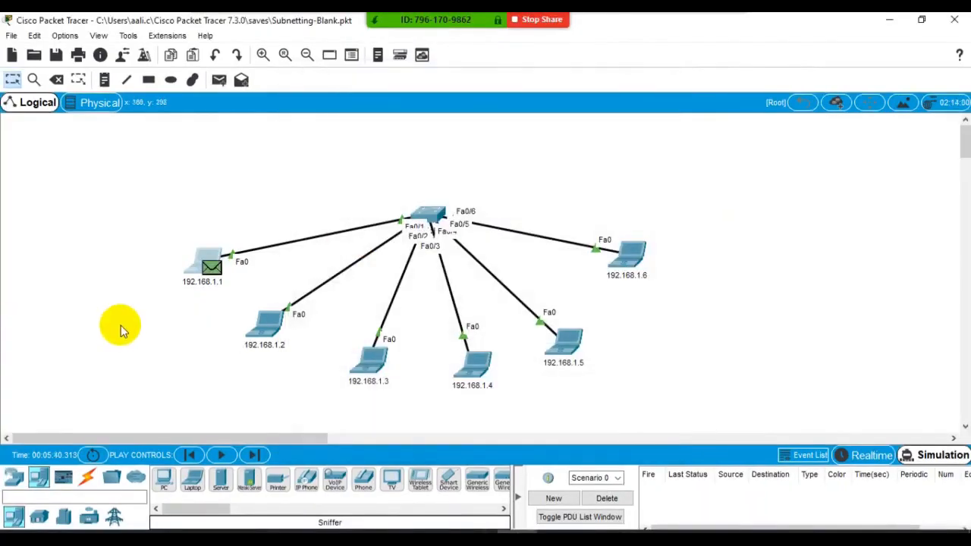
{"action": "left_click", "coordinate": [611, 497]}
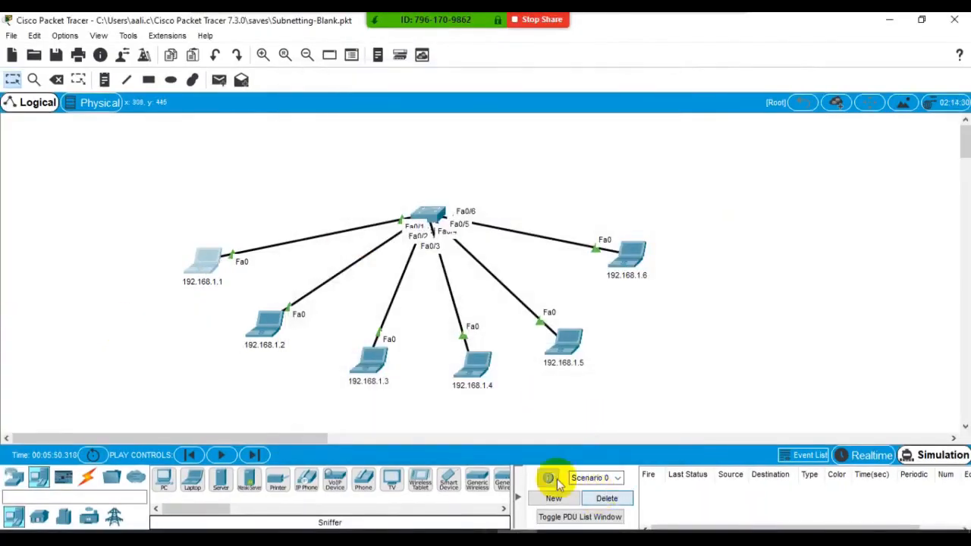
{"action": "left_click", "coordinate": [195, 255]}
{"action": "left_click", "coordinate": [342, 167]}
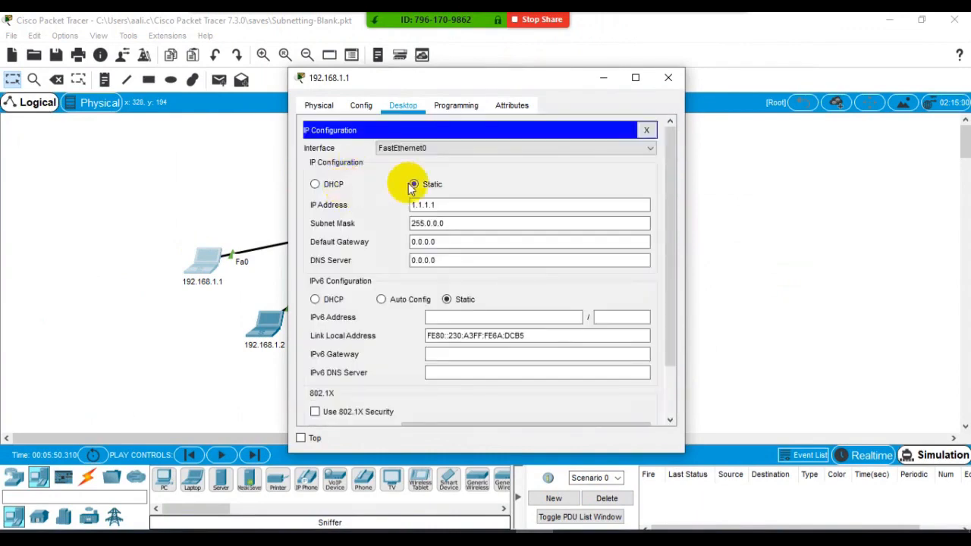
{"action": "left_click", "coordinate": [314, 185]}
{"action": "left_click", "coordinate": [413, 185]}
{"action": "left_click", "coordinate": [418, 205]}
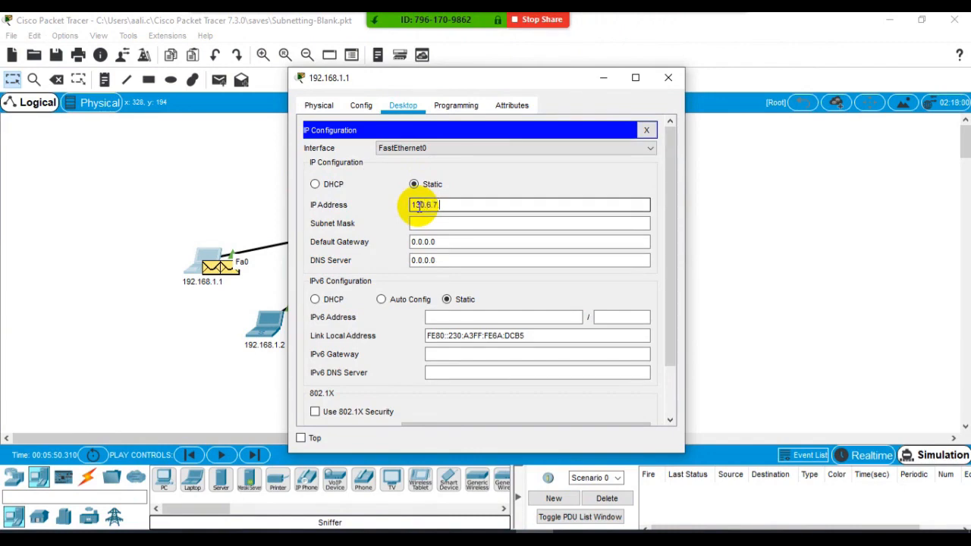
{"action": "left_click", "coordinate": [425, 223]}
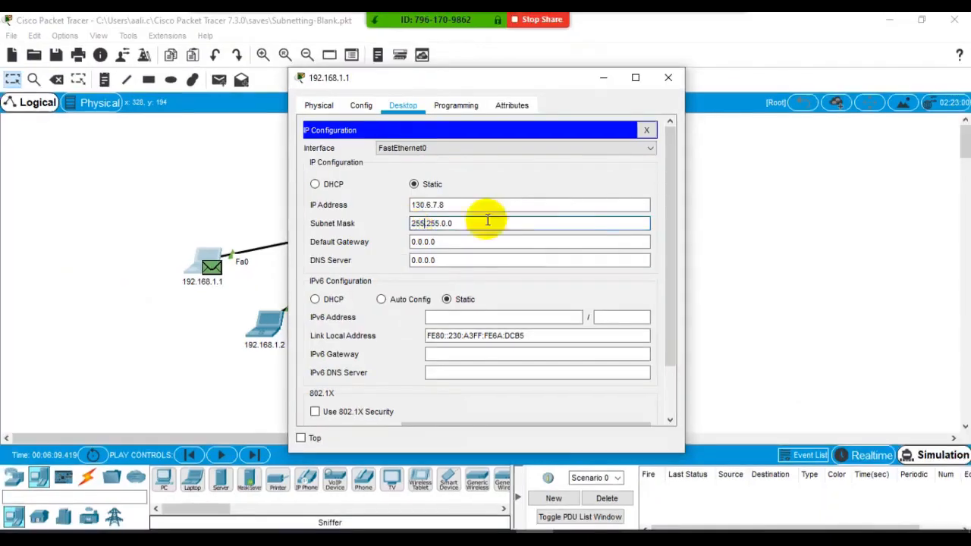
{"action": "left_click", "coordinate": [668, 77]}
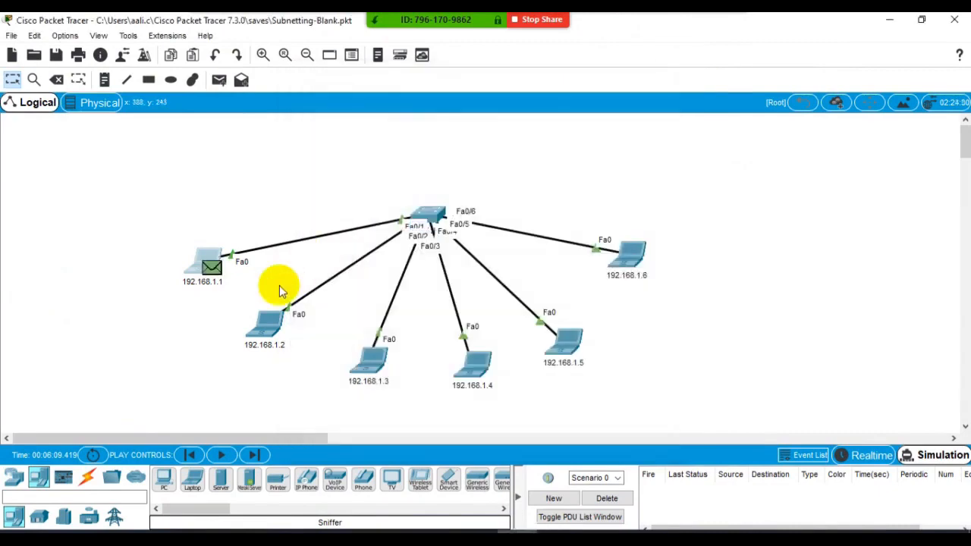
- Give laptop 192.168.1.2 the static Class B address 130.6.255.9 with its automatically filled default subnet mask
{"action": "left_click", "coordinate": [267, 325]}
{"action": "left_click", "coordinate": [372, 182]}
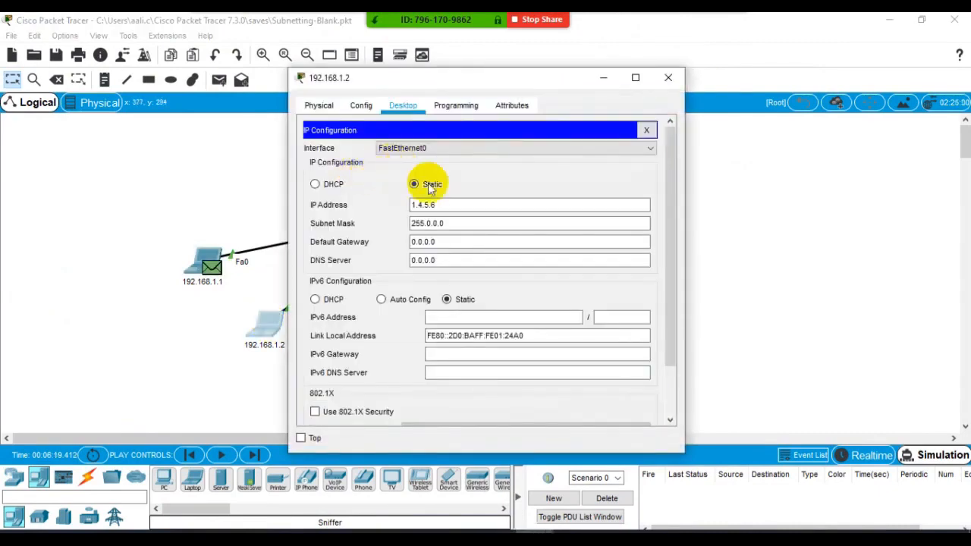
{"action": "left_click", "coordinate": [335, 185]}
{"action": "left_click", "coordinate": [414, 185]}
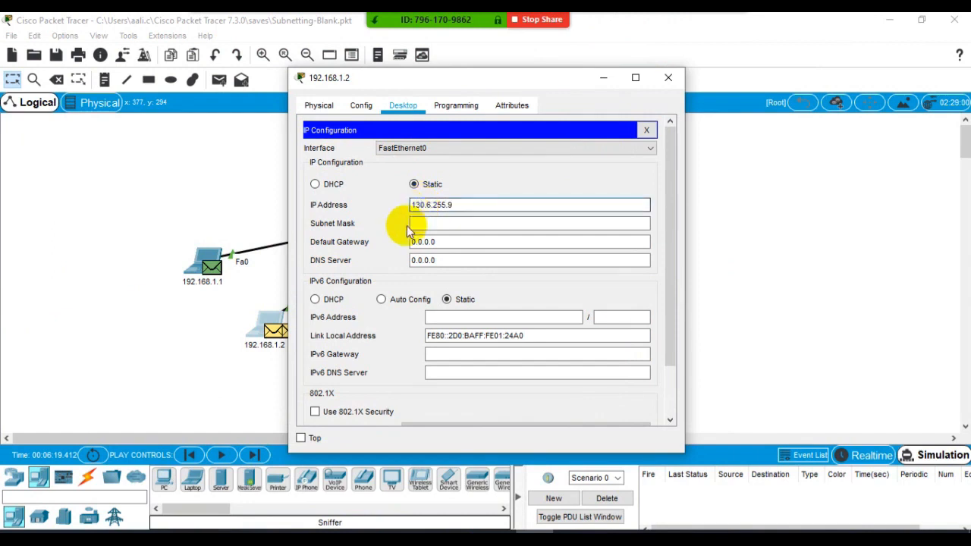
{"action": "left_click", "coordinate": [425, 223]}
{"action": "left_click", "coordinate": [667, 79]}
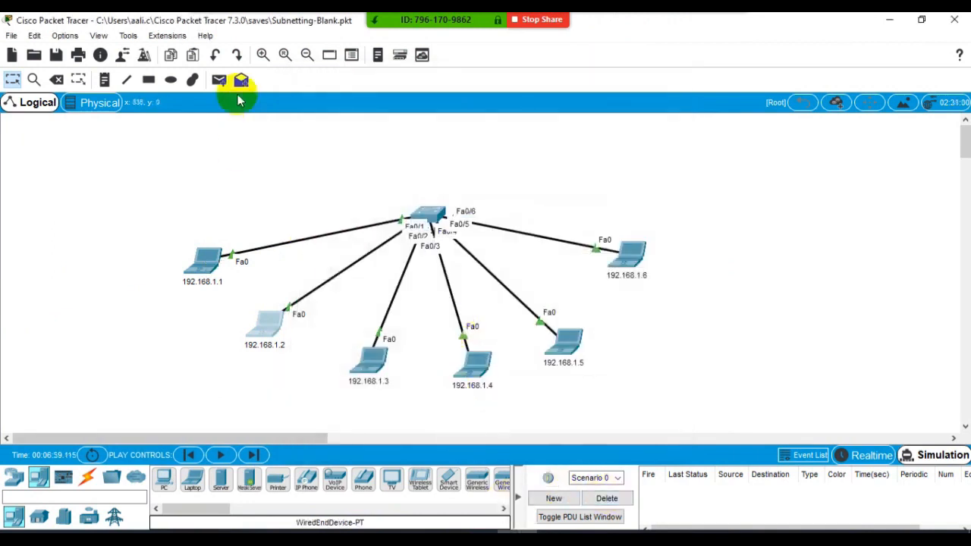
- Send a simple PDU from laptop 192.168.1.1 to 192.168.1.2 on the shared Class B network, run the simulation and delete the scenario
{"action": "left_click", "coordinate": [220, 80]}
{"action": "left_click", "coordinate": [203, 263]}
{"action": "left_click", "coordinate": [264, 343]}
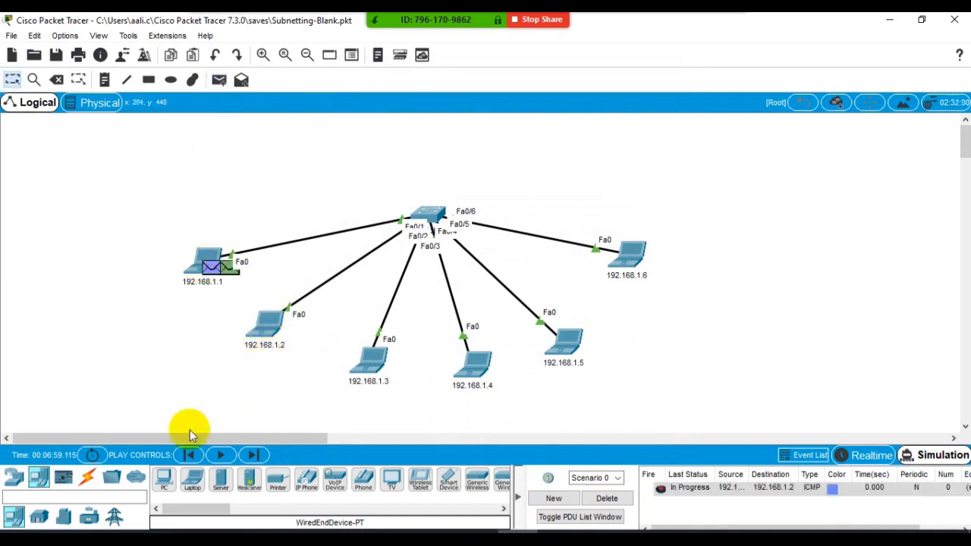
{"action": "left_click", "coordinate": [220, 455]}
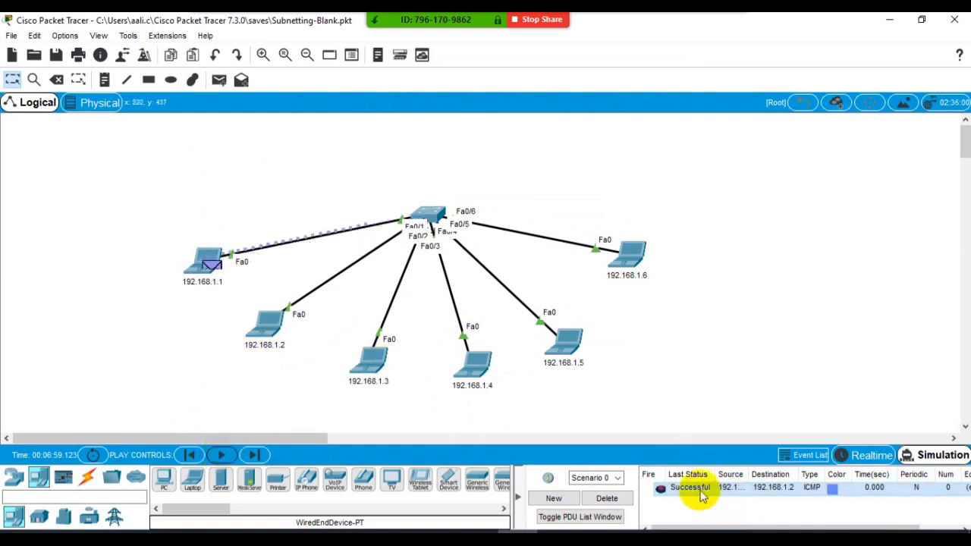
{"action": "left_click", "coordinate": [621, 499]}
- Change the second octet of laptop 192.168.1.2's address to 7, making it 130.7.255.9, and clear the scenario
{"action": "left_click", "coordinate": [266, 318]}
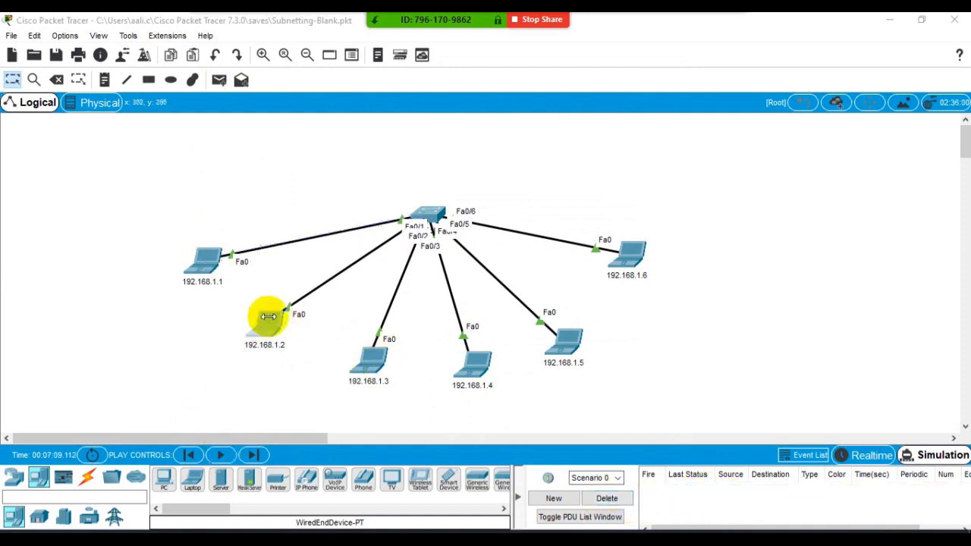
{"action": "left_click", "coordinate": [347, 235]}
{"action": "left_click", "coordinate": [425, 205]}
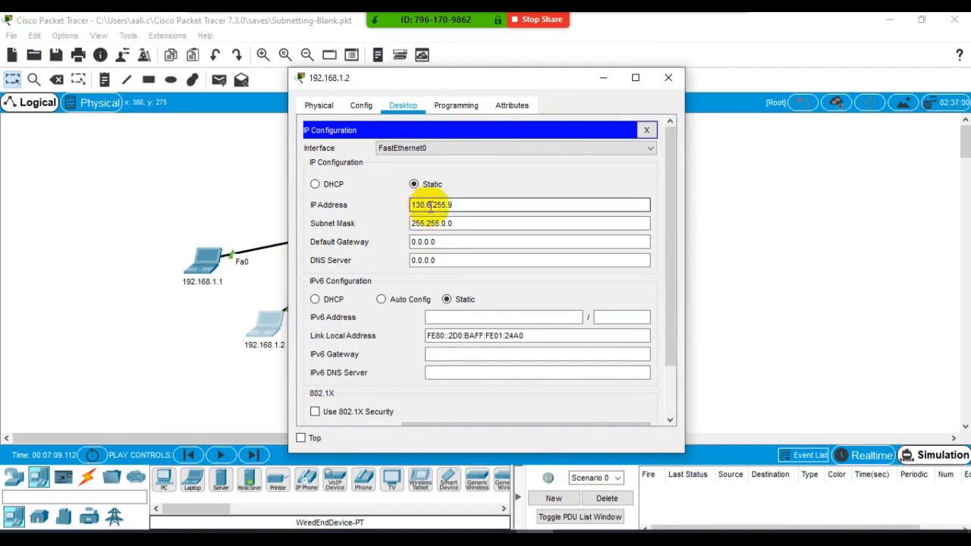
{"action": "type", "text": "7"}
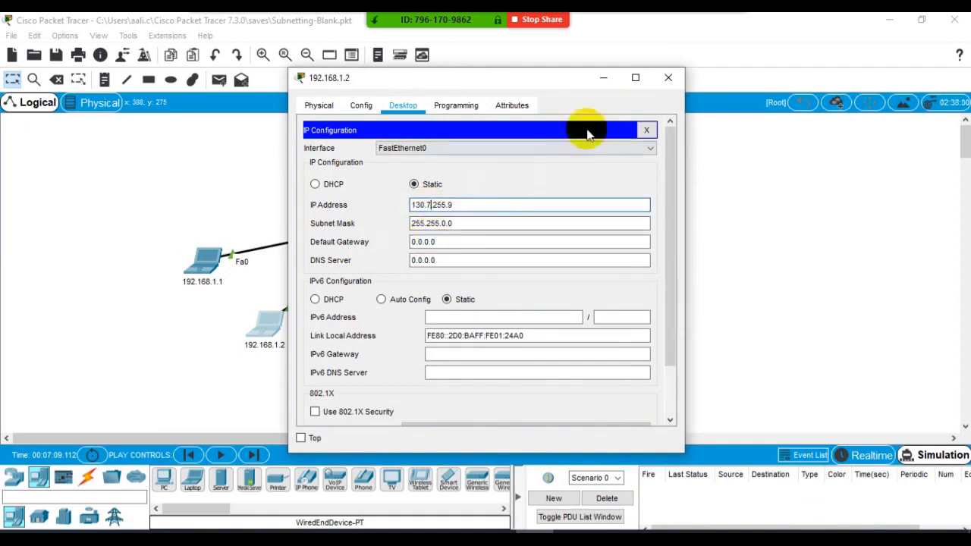
{"action": "left_click", "coordinate": [663, 79]}
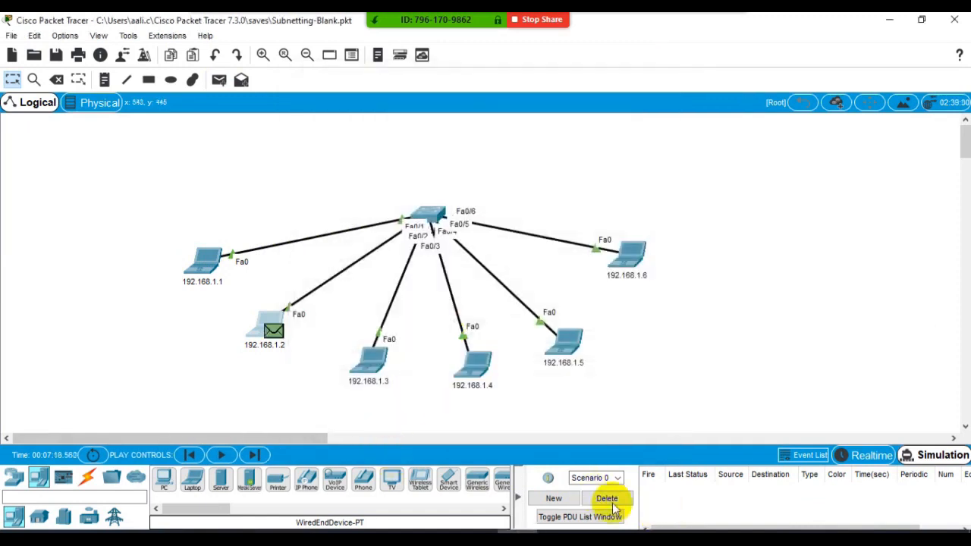
{"action": "left_click", "coordinate": [607, 499]}
- Test a simple PDU from laptop 192.168.1.2 to 192.168.1.1 across the differing networks, run the simulation and delete the scenario
{"action": "left_click", "coordinate": [216, 82]}
{"action": "left_click", "coordinate": [264, 326]}
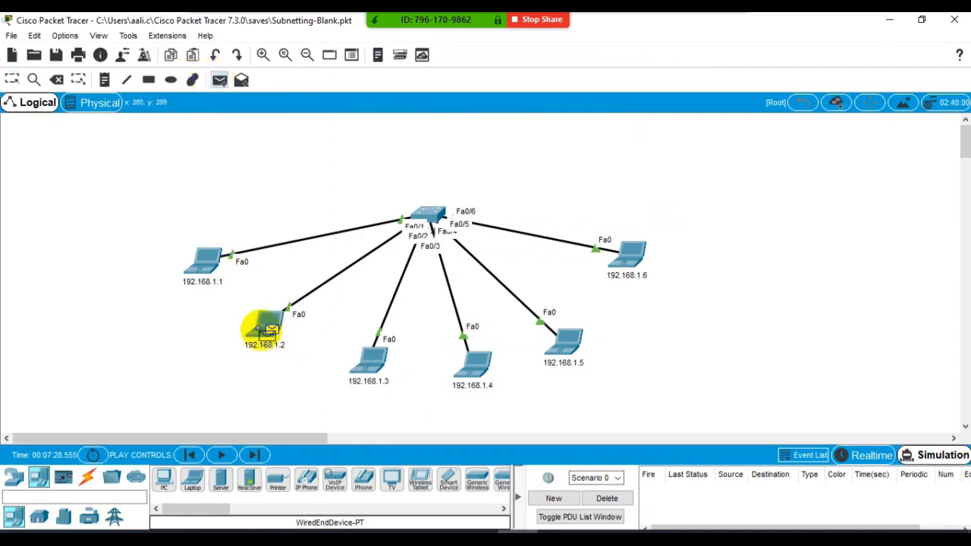
{"action": "left_click", "coordinate": [205, 260]}
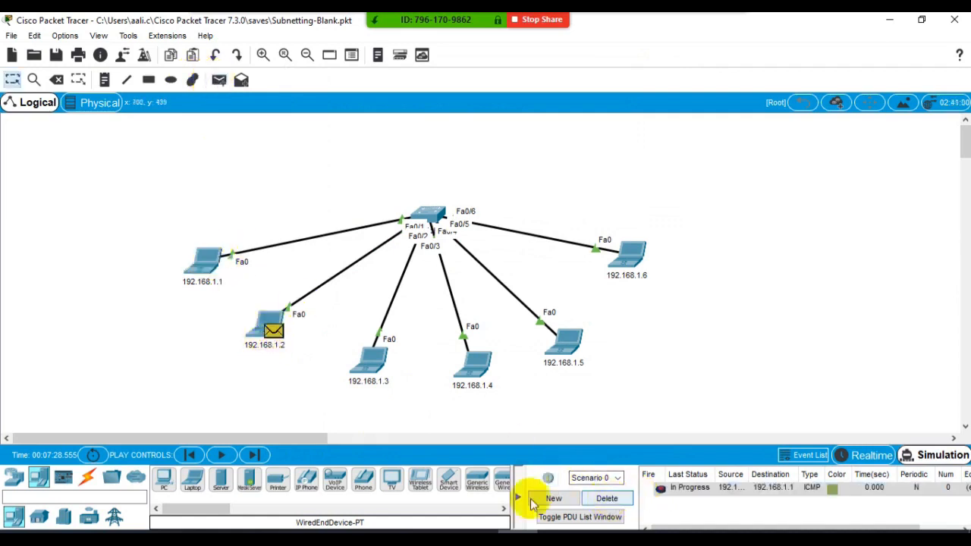
{"action": "left_click", "coordinate": [254, 455]}
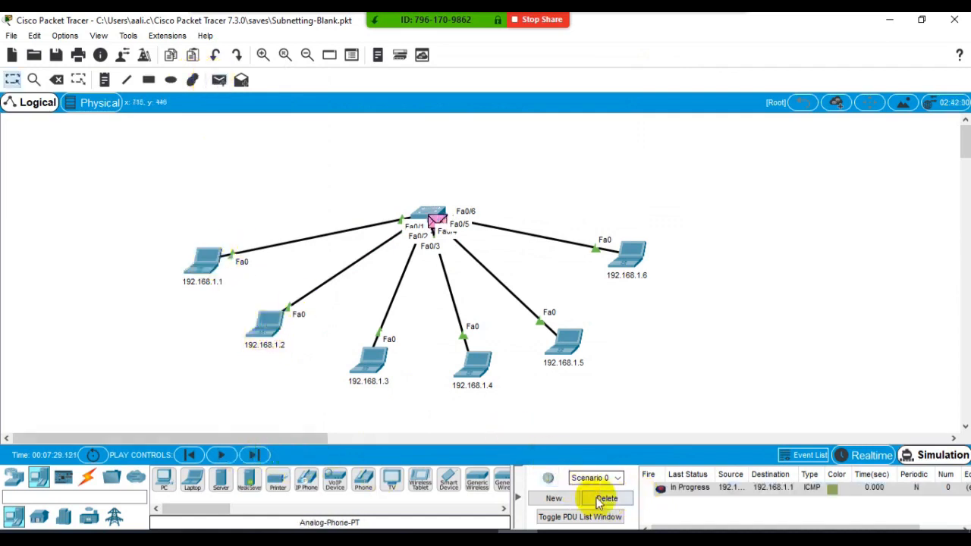
{"action": "left_click", "coordinate": [253, 454]}
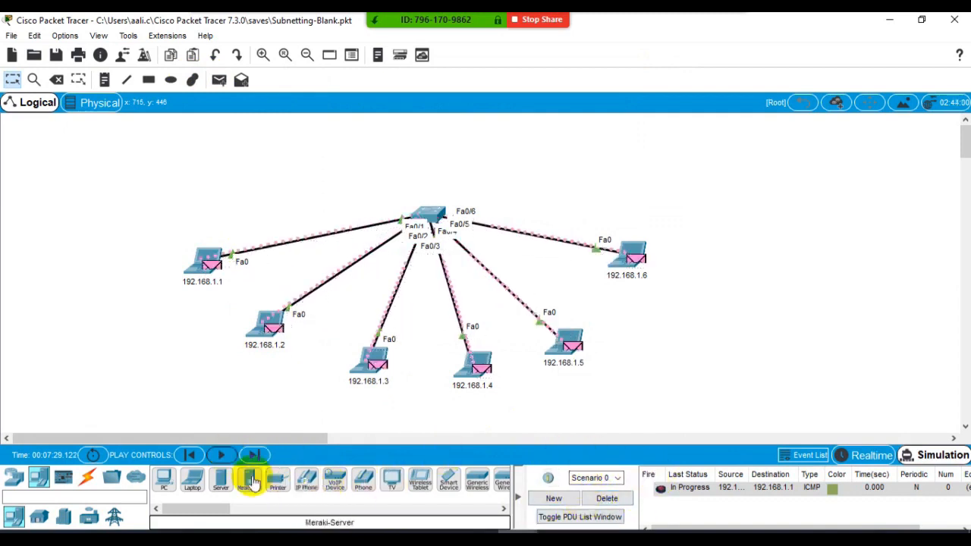
{"action": "left_click", "coordinate": [222, 457]}
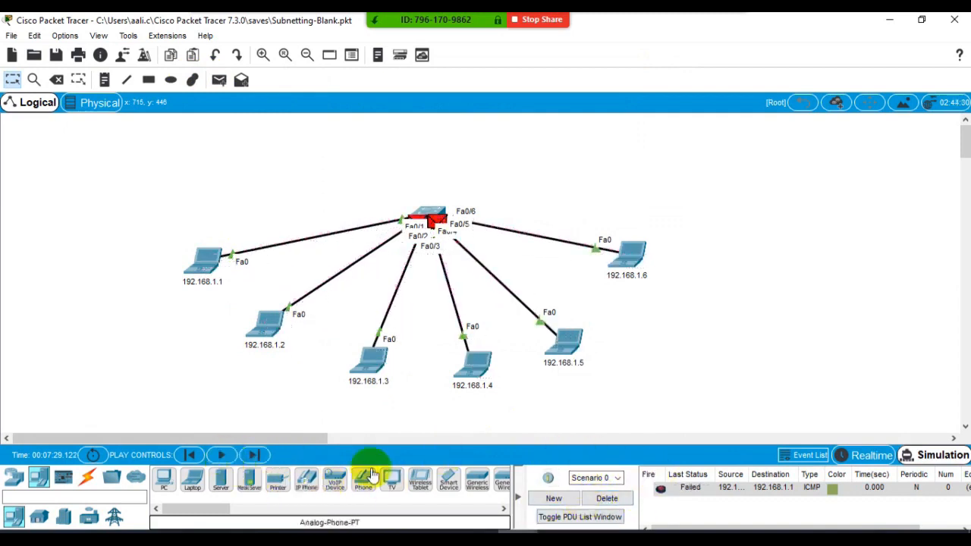
{"action": "left_click", "coordinate": [607, 498]}
- Change the second octet of laptop 192.168.1.1's address to 7, making it 130.7.7.8
{"action": "left_click", "coordinate": [201, 260]}
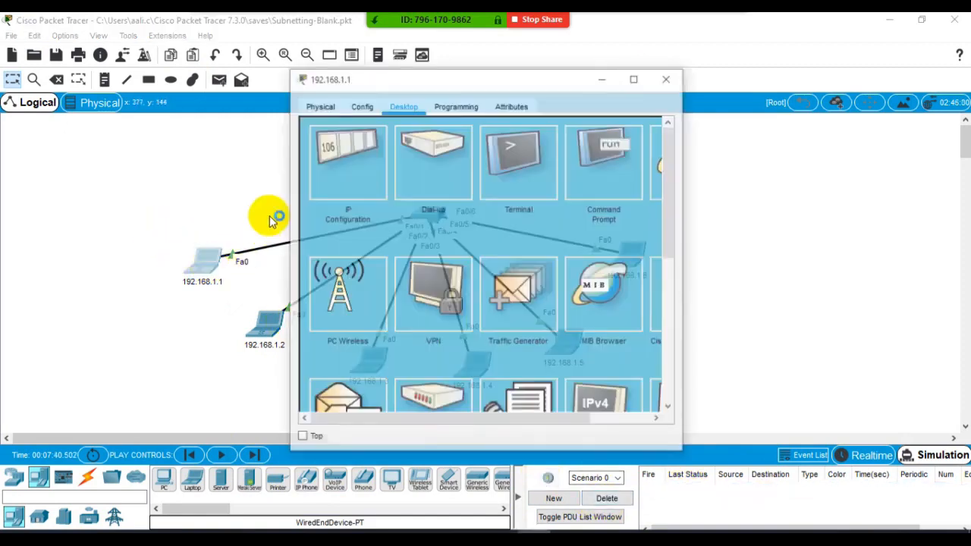
{"action": "left_click", "coordinate": [331, 161]}
{"action": "left_click", "coordinate": [434, 201]}
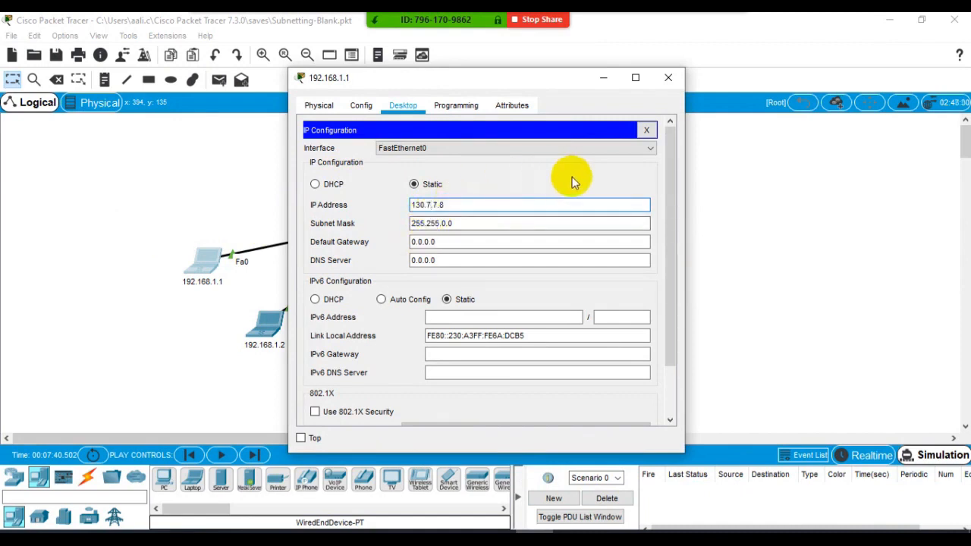
{"action": "type", "text": "7"}
{"action": "left_click", "coordinate": [667, 80]}
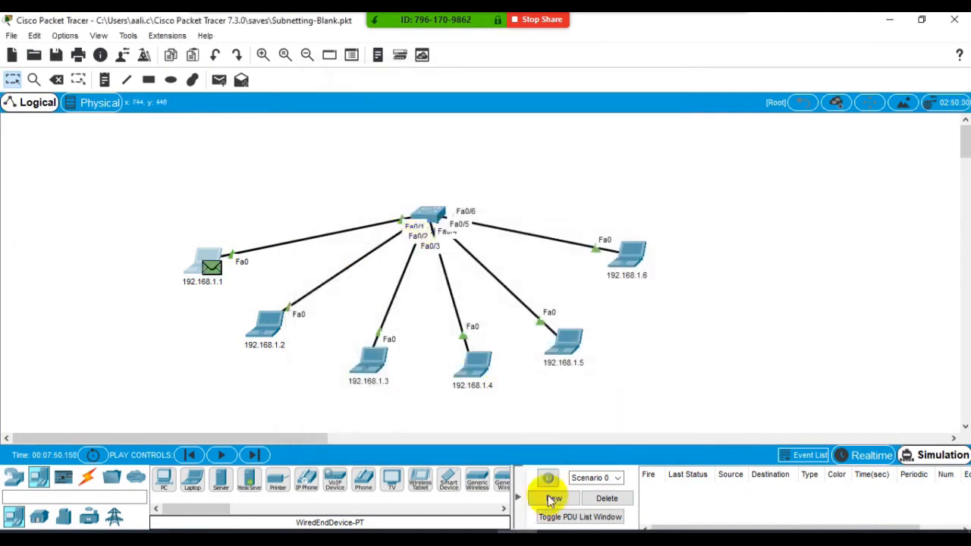
- Switch to IPv4 Addressing.pdf in Adobe Acrobat Reader and highlight the Subnet Mask heading on page 2
{"action": "left_click", "coordinate": [357, 541]}
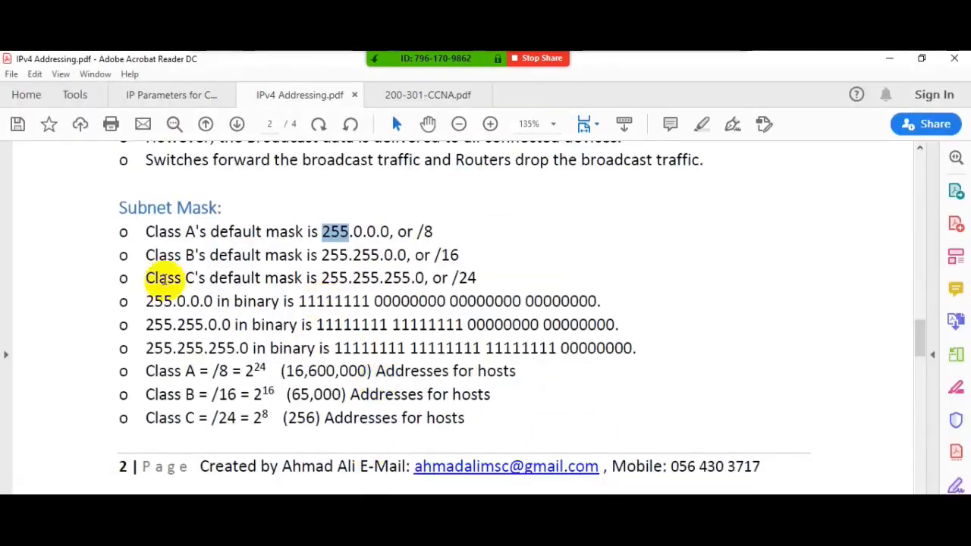
{"action": "scroll", "coordinate": [141, 266], "scroll_direction": "up", "scroll_amount": 2}
{"action": "left_click", "coordinate": [137, 278]}
{"action": "left_click_drag", "start_coordinate": [137, 277], "coordinate": [218, 276]}
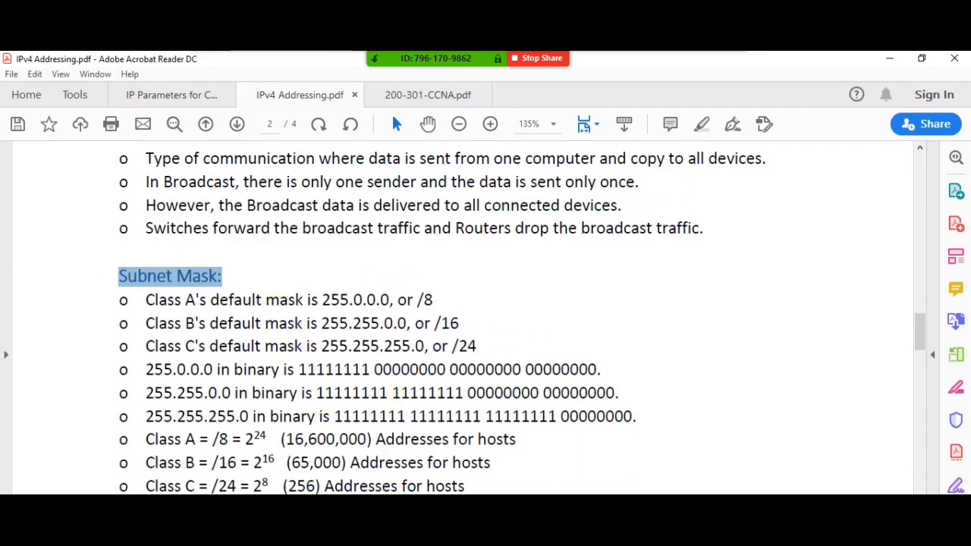
- Switch to the Notepad notes and highlight the class A broadcast ID 1.255.255.255 and the network ID 1.0.0.0
{"action": "key", "text": "alt+Tab"}
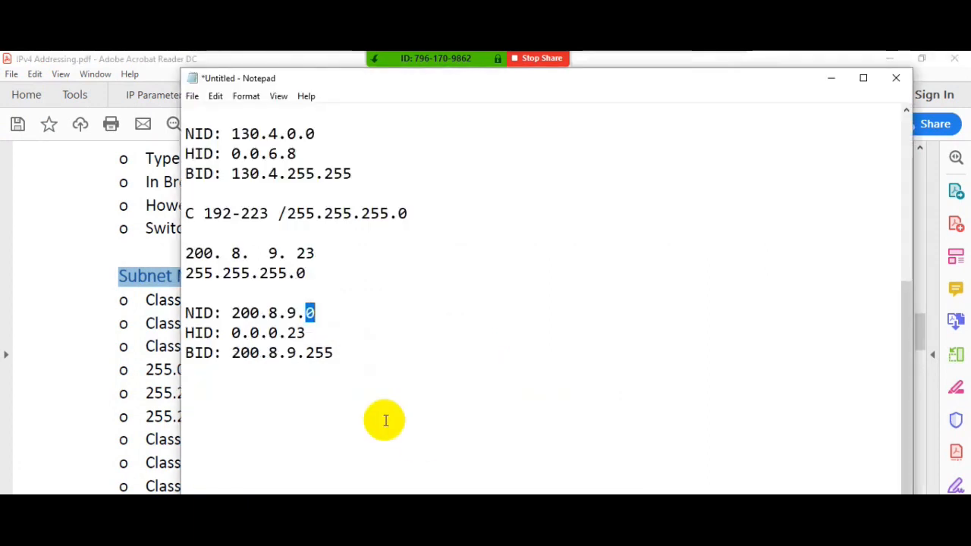
{"action": "scroll", "coordinate": [288, 349], "scroll_direction": "up", "scroll_amount": 5}
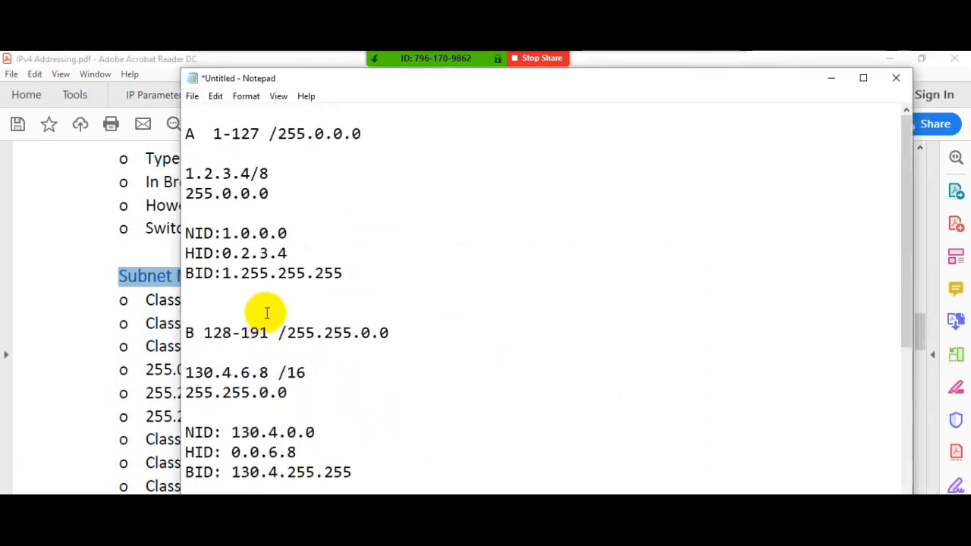
{"action": "left_click_drag", "start_coordinate": [346, 273], "coordinate": [225, 272]}
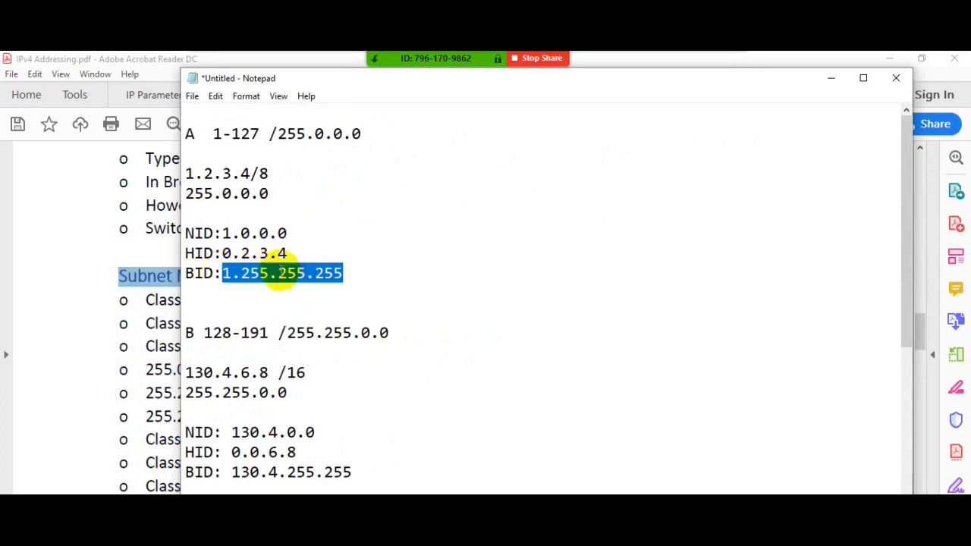
{"action": "left_click_drag", "start_coordinate": [287, 234], "coordinate": [214, 233]}
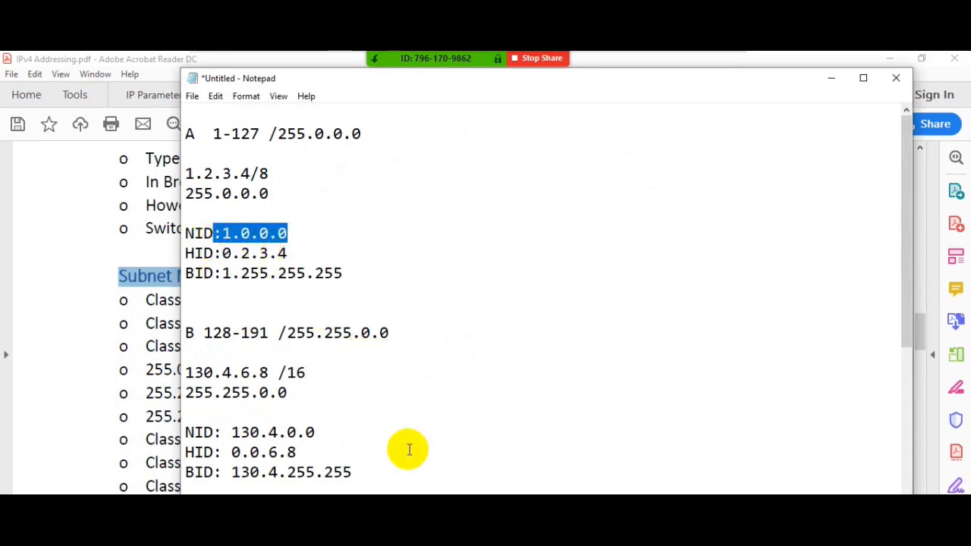
- Return to IPv4 Addressing.pdf and highlight the 256 host address figure in the Class C line under Subnet Mask
{"action": "key", "text": "alt+Tab"}
{"action": "scroll", "coordinate": [304, 452], "scroll_direction": "down", "scroll_amount": 1}
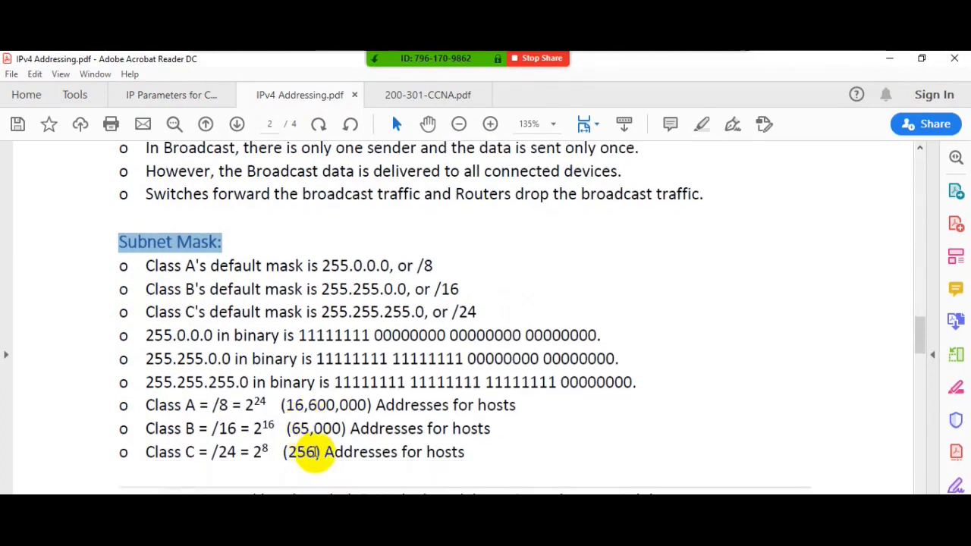
{"action": "left_click", "coordinate": [306, 452]}
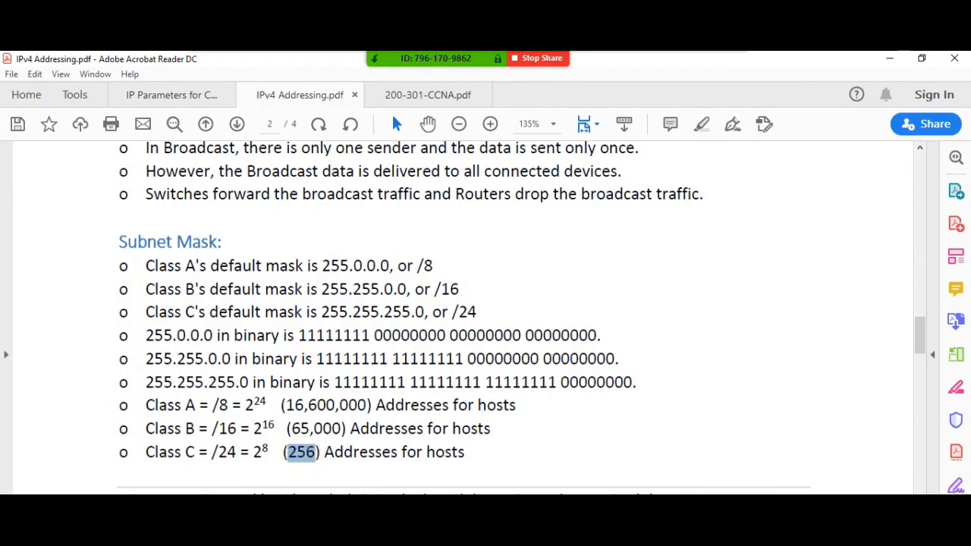
- Switch to the Notepad notes and highlight the class C network ID 200.8.9.0 and the broadcast ID 200.8.9.255
{"action": "left_click", "coordinate": [345, 507]}
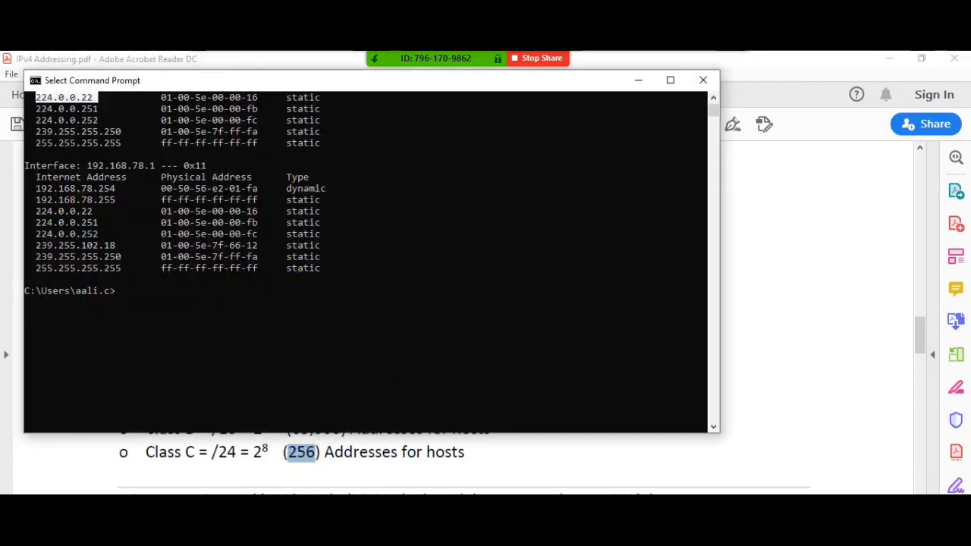
{"action": "left_click", "coordinate": [345, 507]}
{"action": "left_click", "coordinate": [346, 507]}
{"action": "left_click", "coordinate": [345, 507]}
{"action": "left_click", "coordinate": [345, 507]}
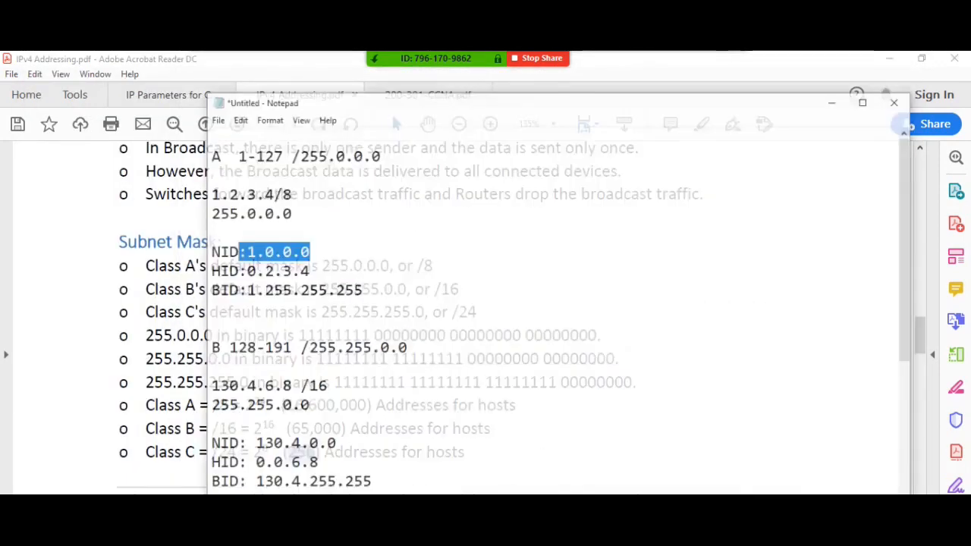
{"action": "scroll", "coordinate": [314, 460], "scroll_direction": "down", "scroll_amount": 5}
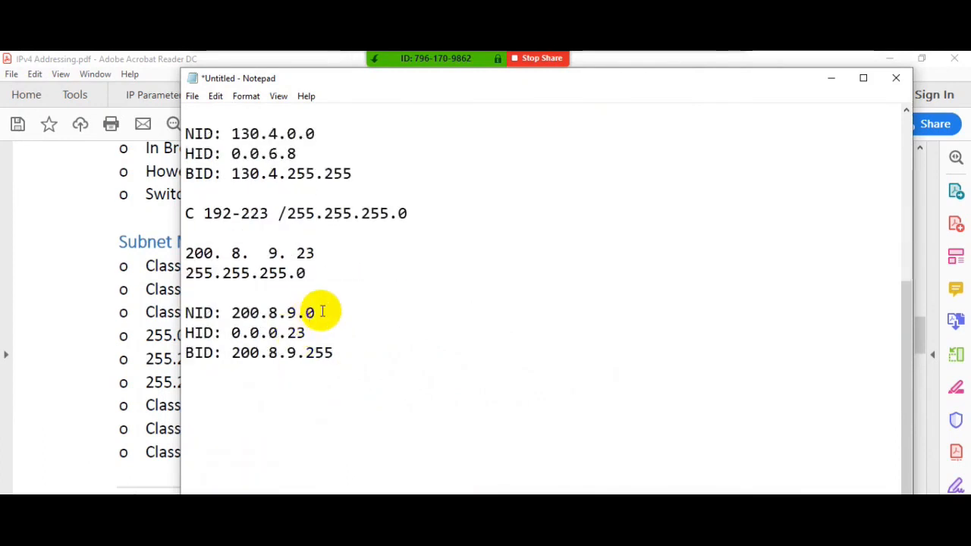
{"action": "left_click_drag", "start_coordinate": [316, 312], "coordinate": [231, 313]}
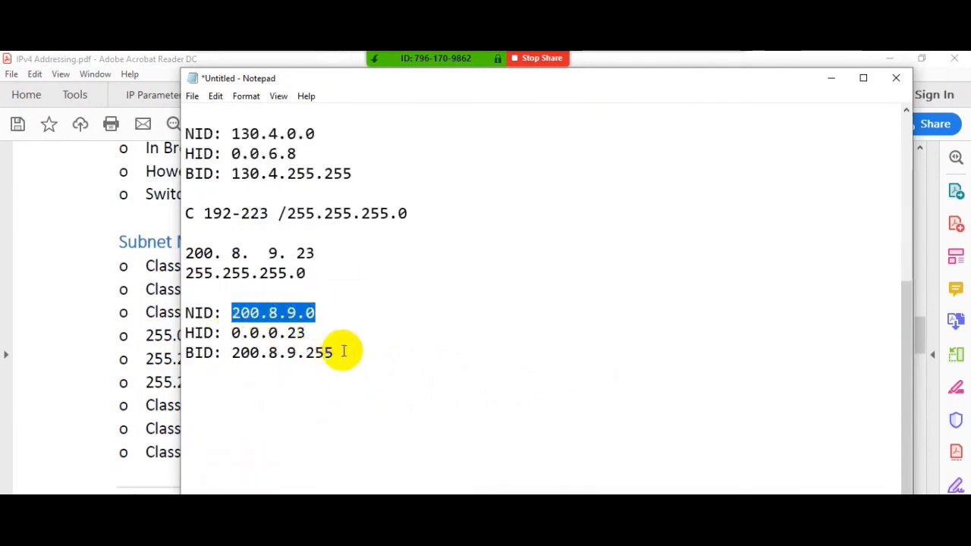
{"action": "left_click_drag", "start_coordinate": [342, 352], "coordinate": [232, 353]}
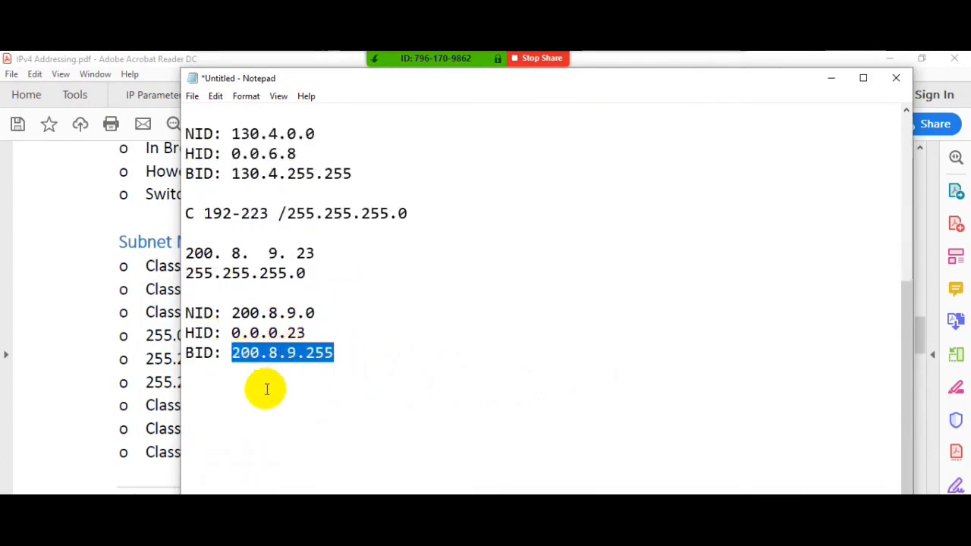
- Switch to the Loopback adapter's IPv4 properties and try to apply the broadcast address 1.255.255.255 with mask 255.0.0.0
{"action": "left_click", "coordinate": [147, 384]}
{"action": "key", "text": "alt+Tab"}
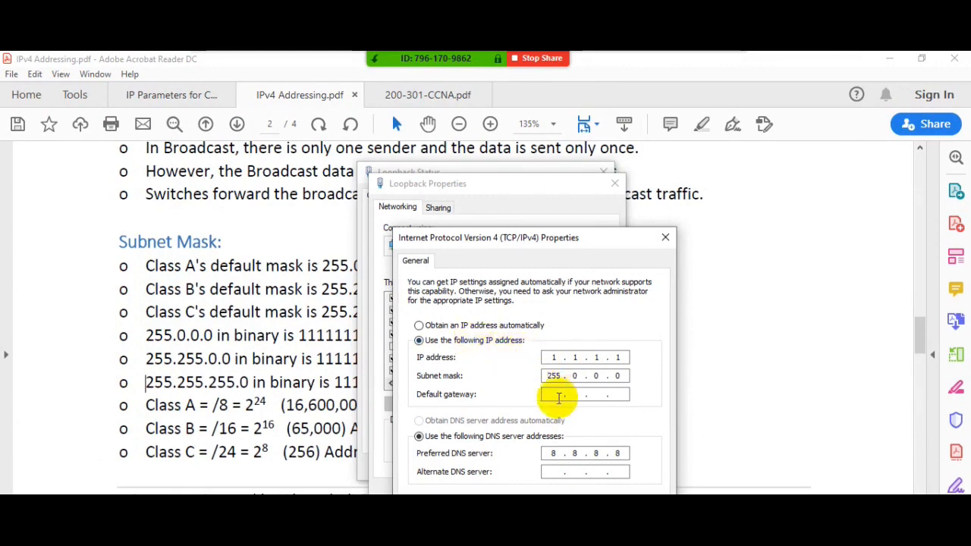
{"action": "double_click", "coordinate": [580, 358]}
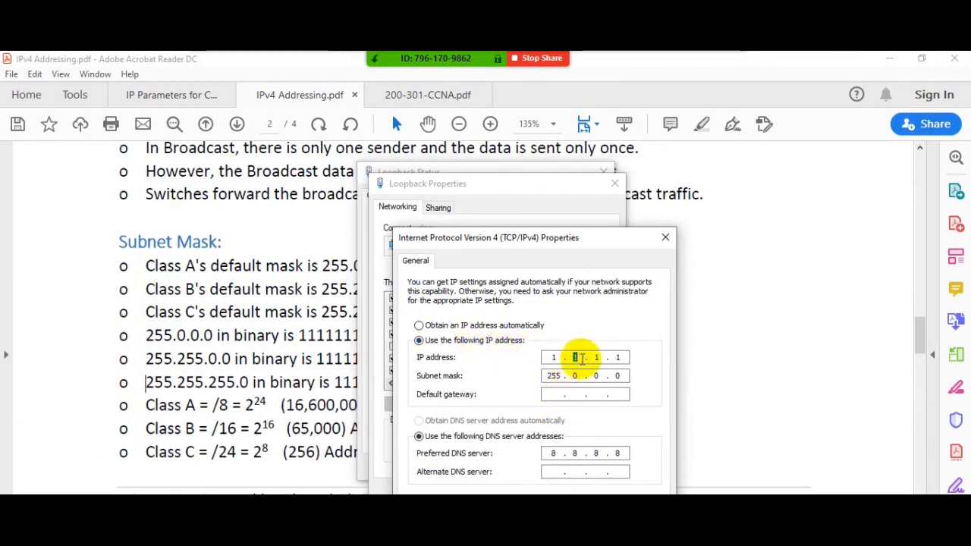
{"action": "type", "text": "255 . "}
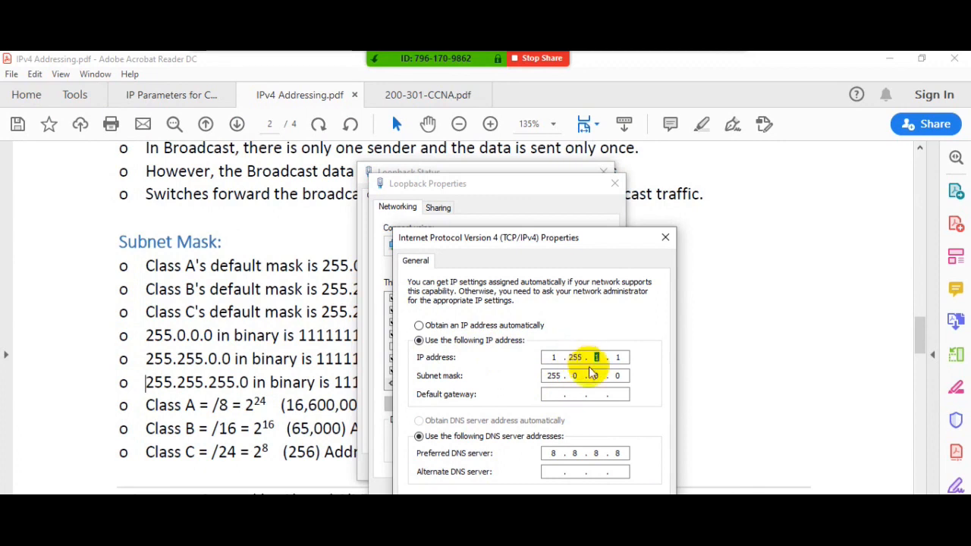
{"action": "type", "text": "255 . 255"}
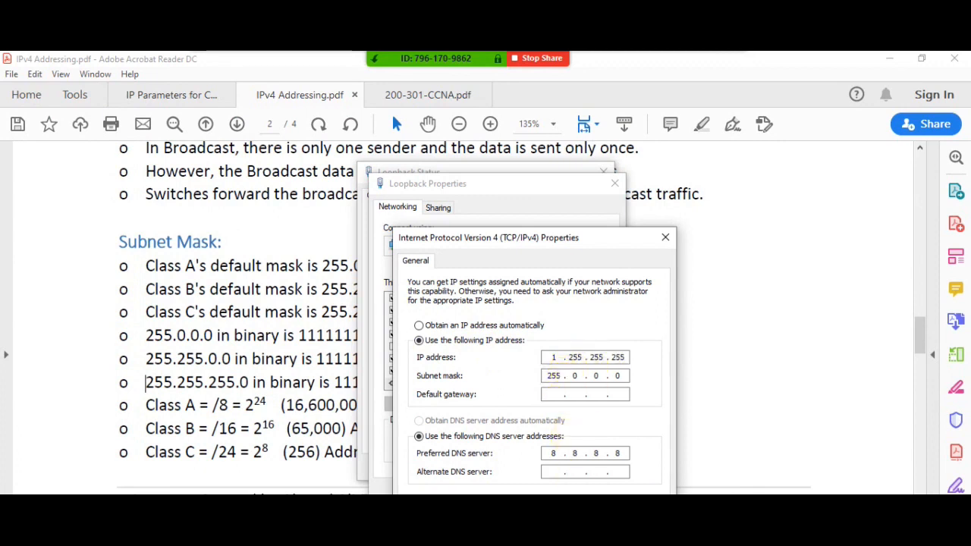
{"action": "left_click", "coordinate": [572, 524]}
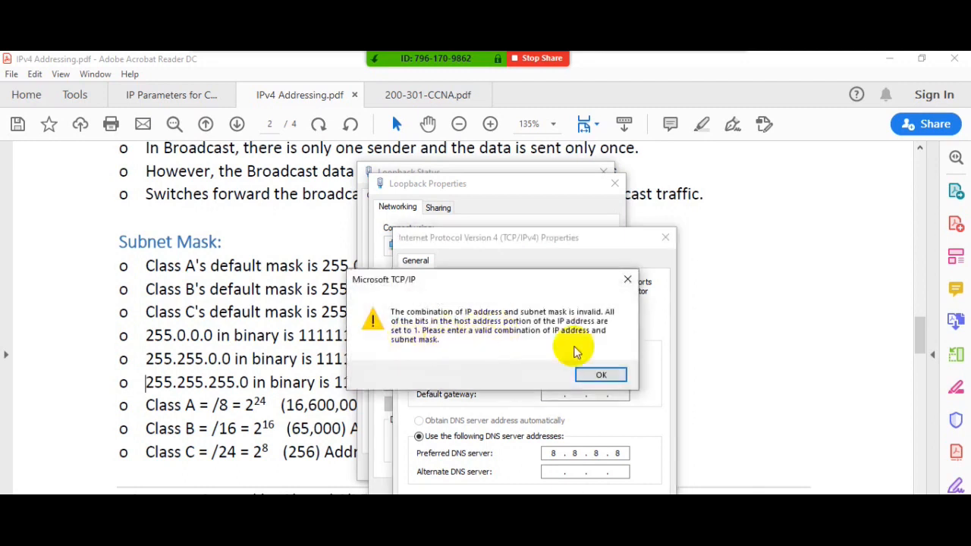
{"action": "left_click", "coordinate": [592, 373]}
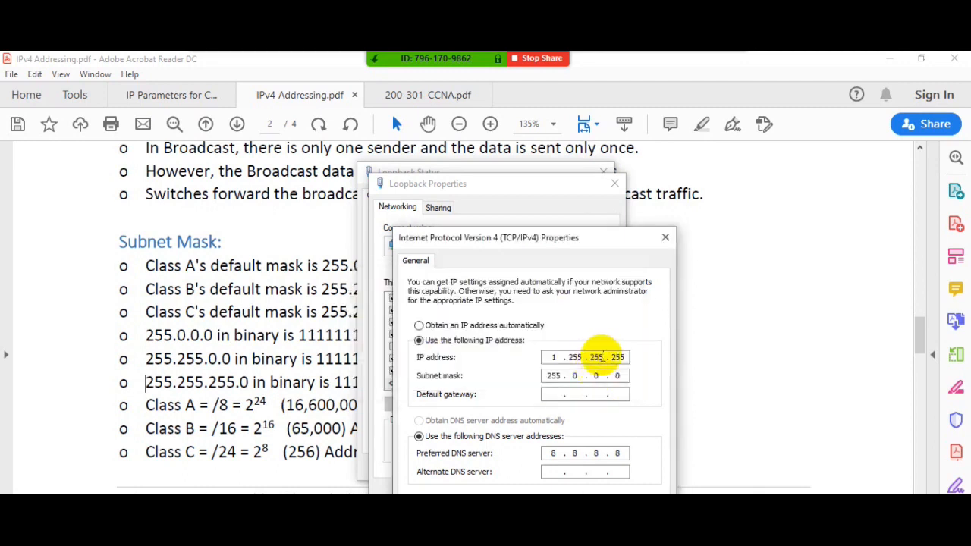
- Change the third octet of the IP address to 6, making it 1.255.6.255, and apply the settings
{"action": "double_click", "coordinate": [596, 356]}
{"action": "type", "text": "6"}
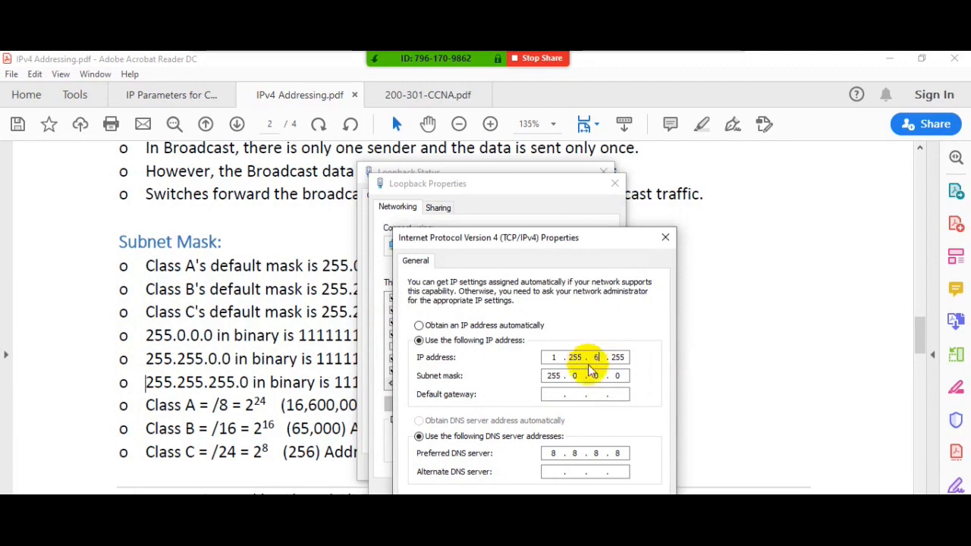
{"action": "left_click", "coordinate": [585, 534]}
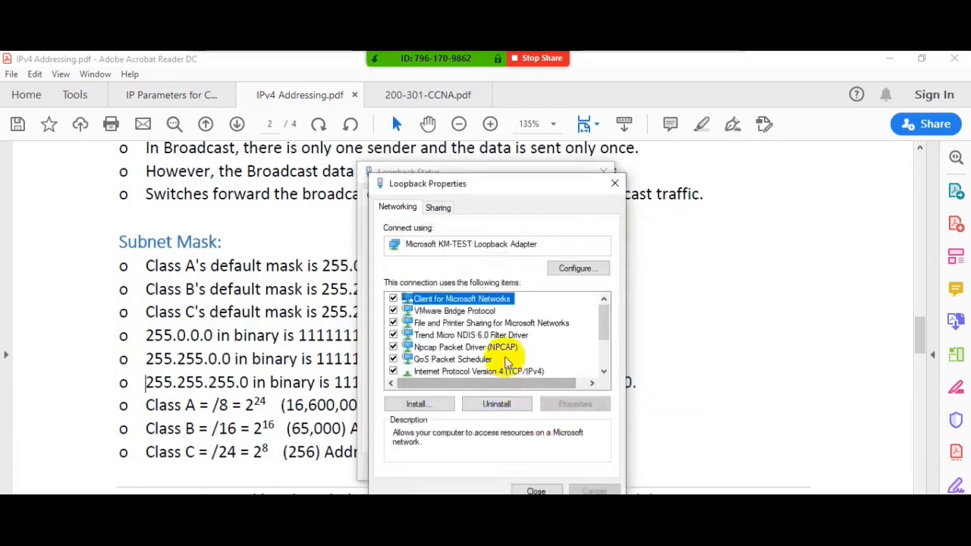
- Reopen the Loopback adapter's IPv4 properties, clear the old address and enter 130.6.7.8 with mask 255.255.0.0
{"action": "double_click", "coordinate": [516, 373]}
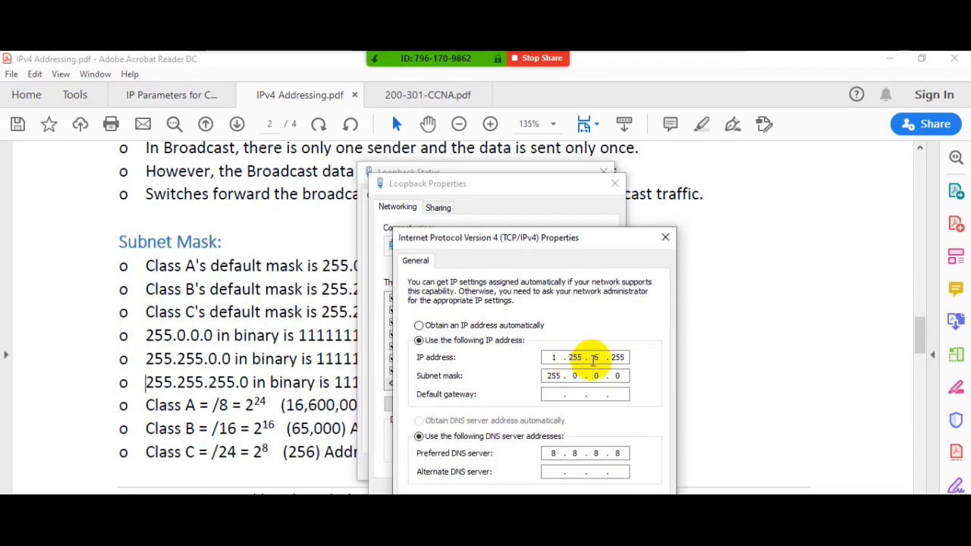
{"action": "double_click", "coordinate": [595, 359]}
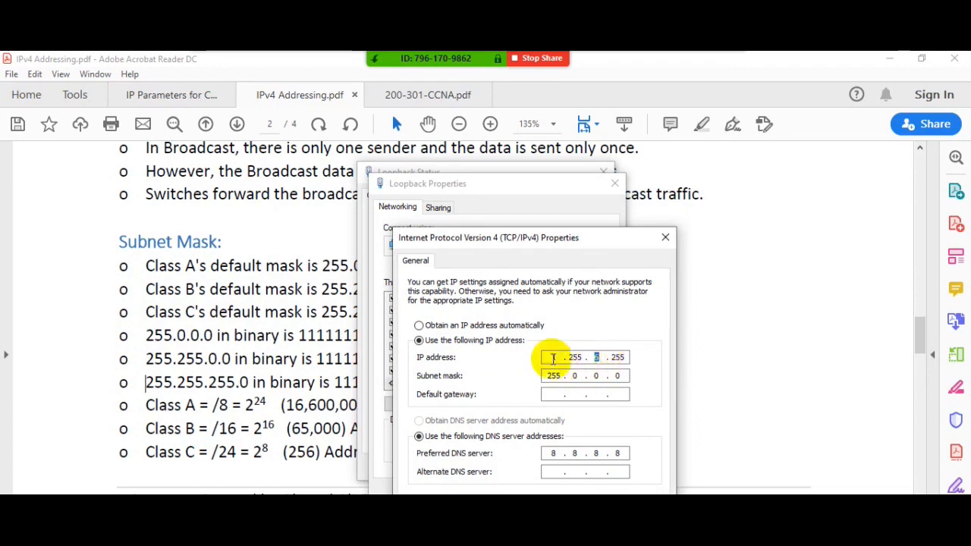
{"action": "left_click", "coordinate": [488, 326]}
{"action": "left_click", "coordinate": [492, 340]}
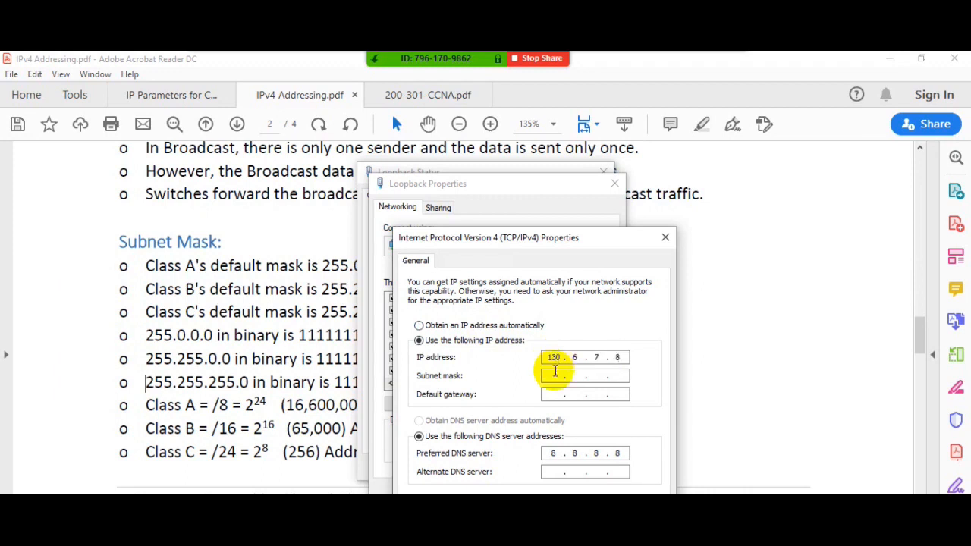
{"action": "left_click", "coordinate": [556, 377]}
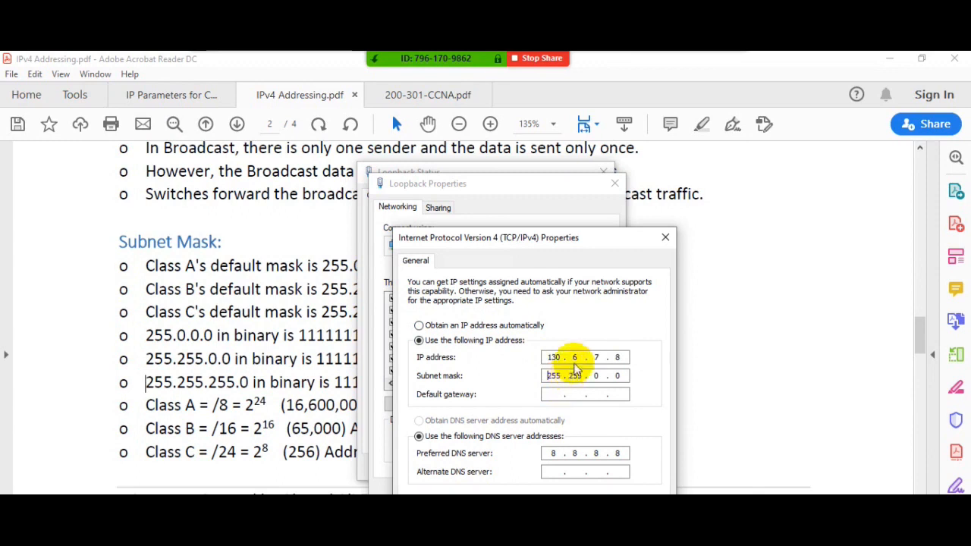
- Change the last two octets to 255 and try to apply the broadcast address 130.6.255.255
{"action": "double_click", "coordinate": [596, 358]}
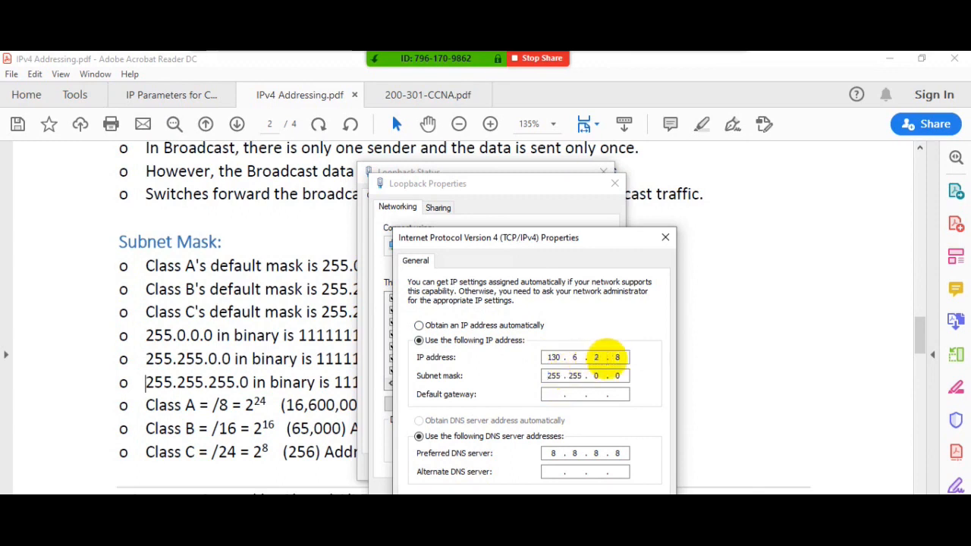
{"action": "type", "text": "255255"}
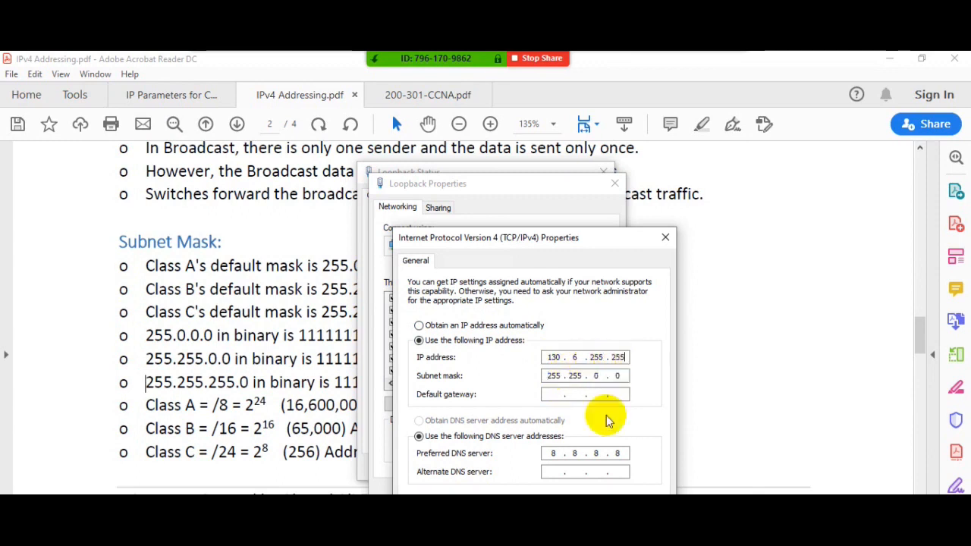
{"action": "left_click", "coordinate": [582, 532]}
{"action": "left_click", "coordinate": [602, 374]}
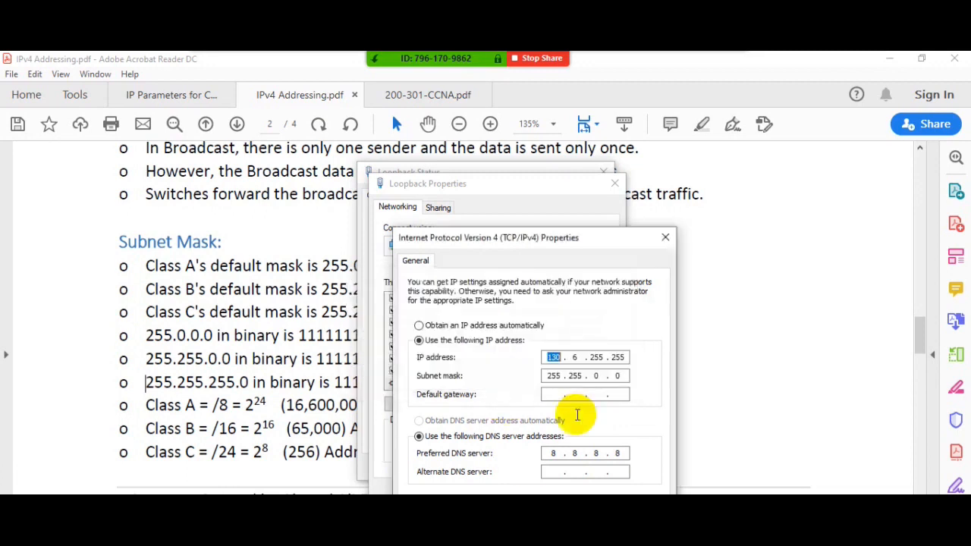
{"action": "left_click", "coordinate": [474, 328]}
{"action": "left_click", "coordinate": [472, 339]}
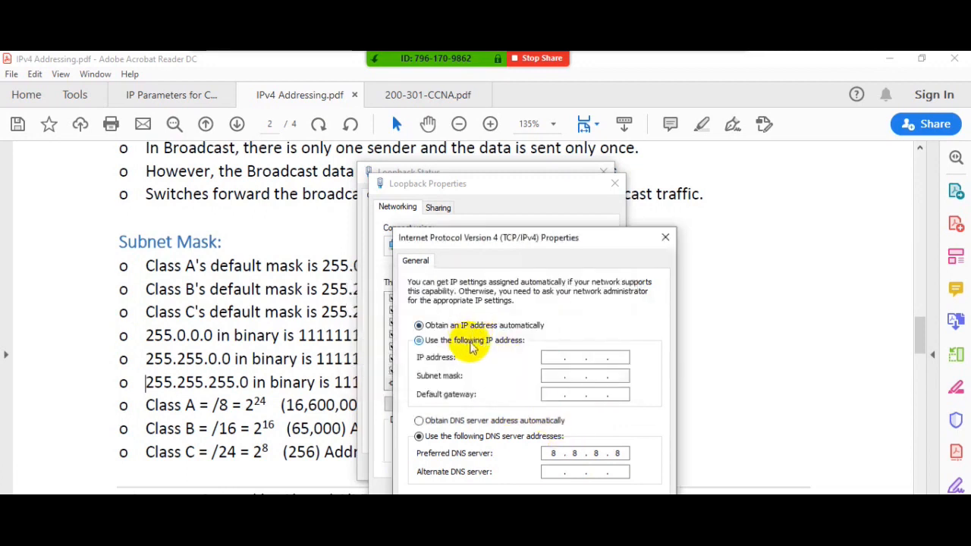
{"action": "left_click", "coordinate": [552, 357]}
{"action": "type", "text": "120 . 0 . 7 . 8"}
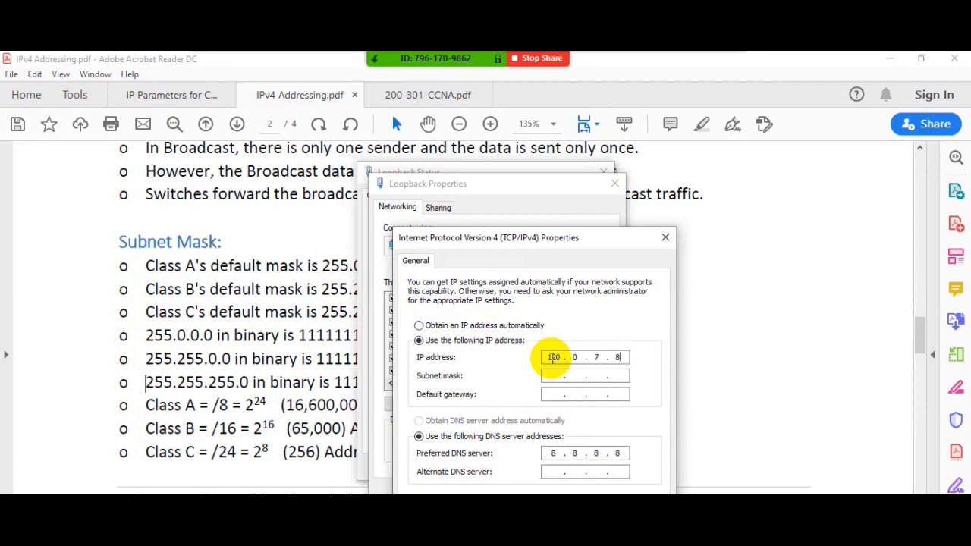
{"action": "left_click", "coordinate": [558, 376]}
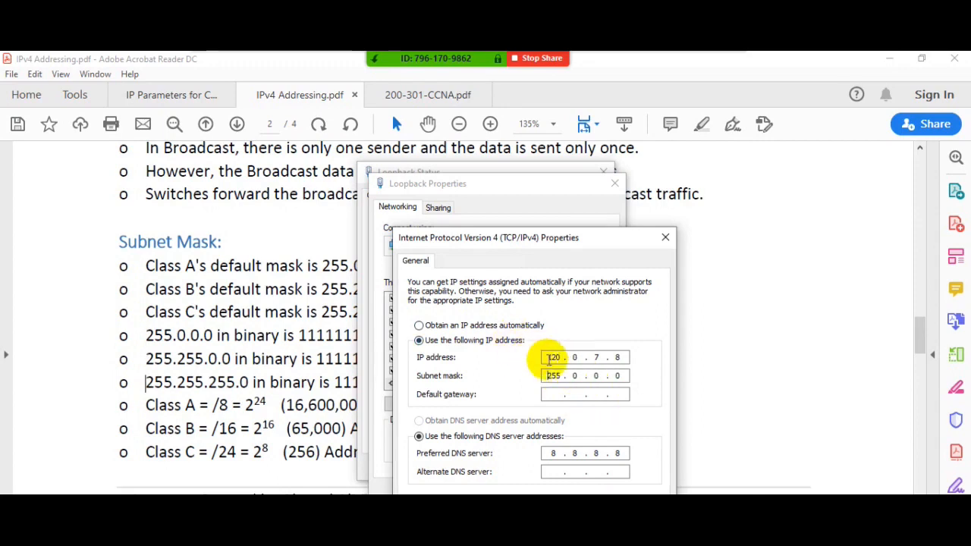
{"action": "left_click", "coordinate": [547, 359]}
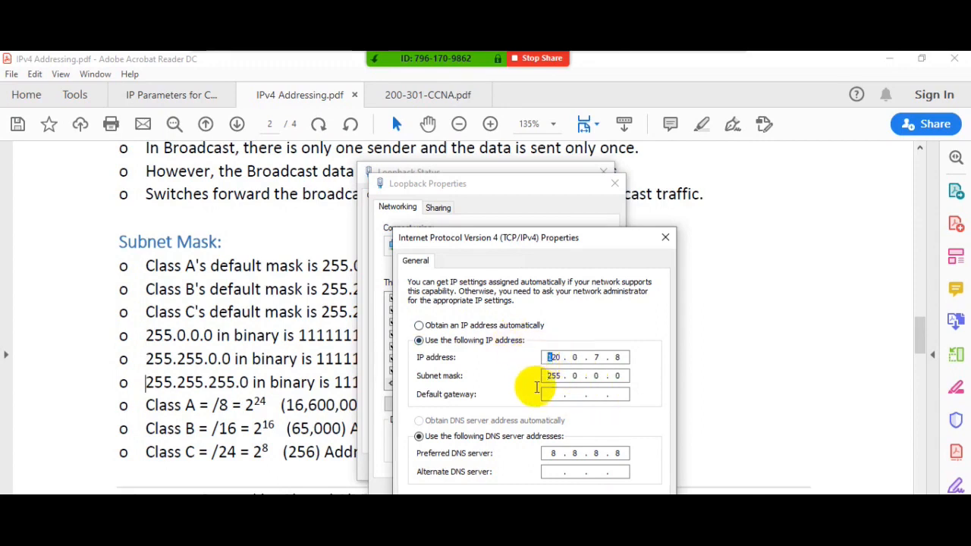
{"action": "type", "text": "2"}
{"action": "key", "text": "Delete"}
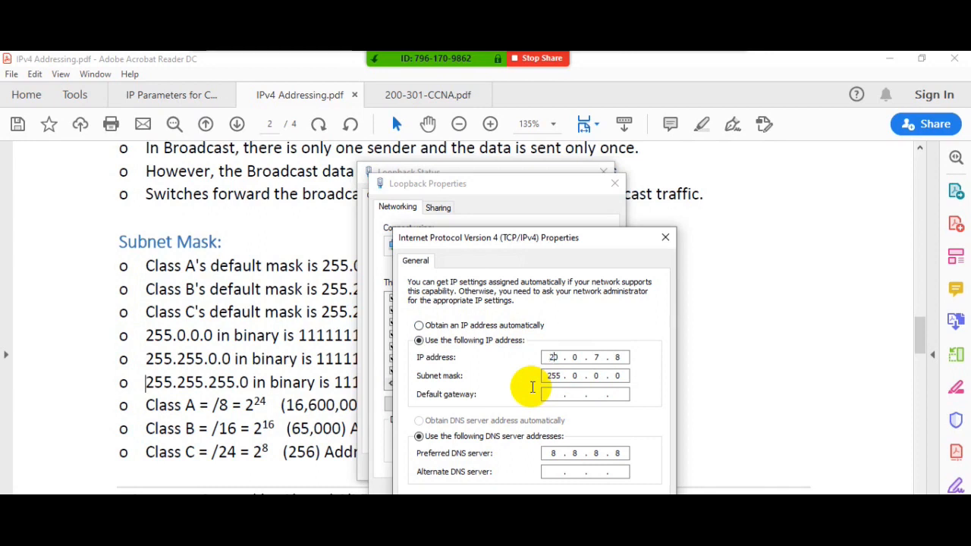
{"action": "key", "text": "BackSpace"}
{"action": "type", "text": "2"}
- Clear the old IPv4 address and enter 200.7.8.9 with subnet mask 255.255.255.0
{"action": "left_click", "coordinate": [465, 325]}
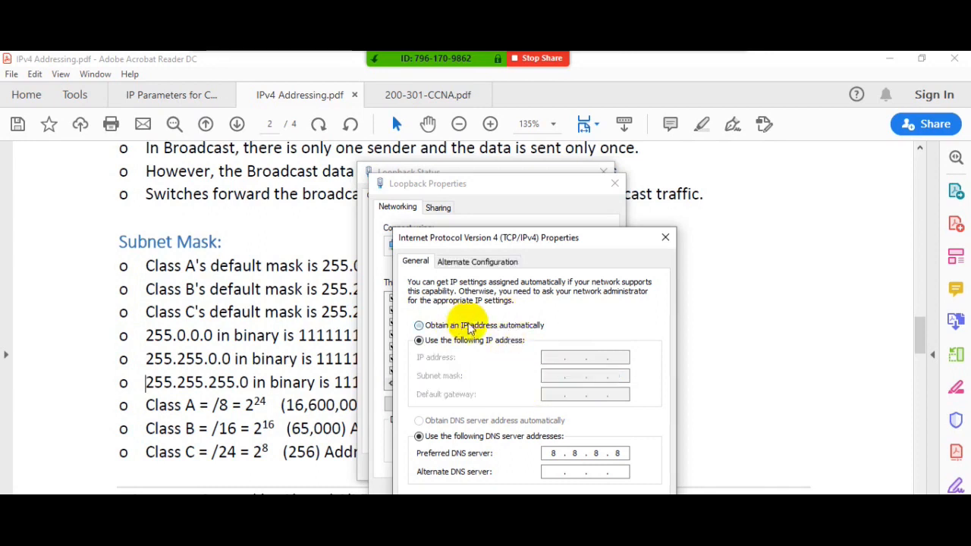
{"action": "left_click", "coordinate": [493, 341]}
{"action": "left_click", "coordinate": [552, 357]}
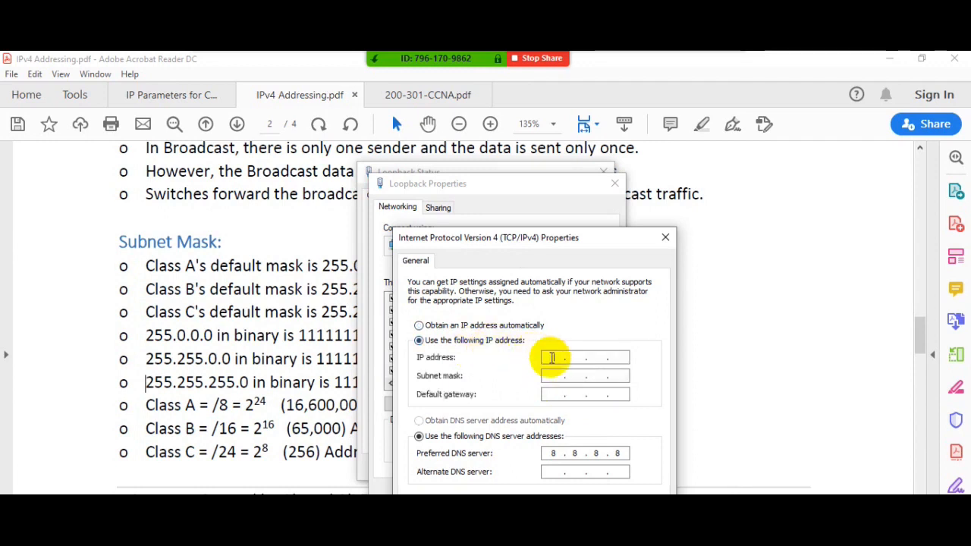
{"action": "type", "text": "200.7.8.9"}
{"action": "left_click", "coordinate": [558, 375]}
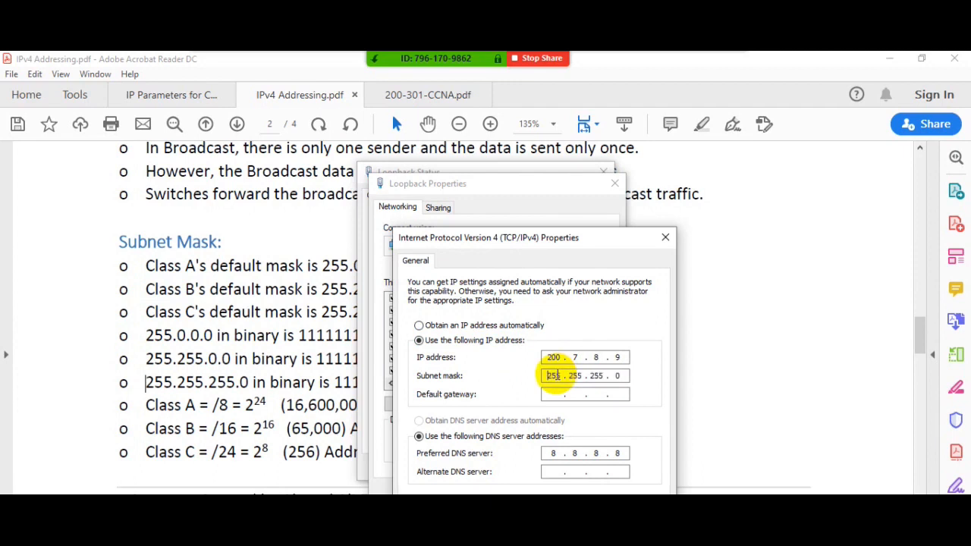
- Change the last octet to 255 and try to apply the broadcast address 200.7.8.255
{"action": "left_click_drag", "start_coordinate": [612, 358], "coordinate": [621, 358]}
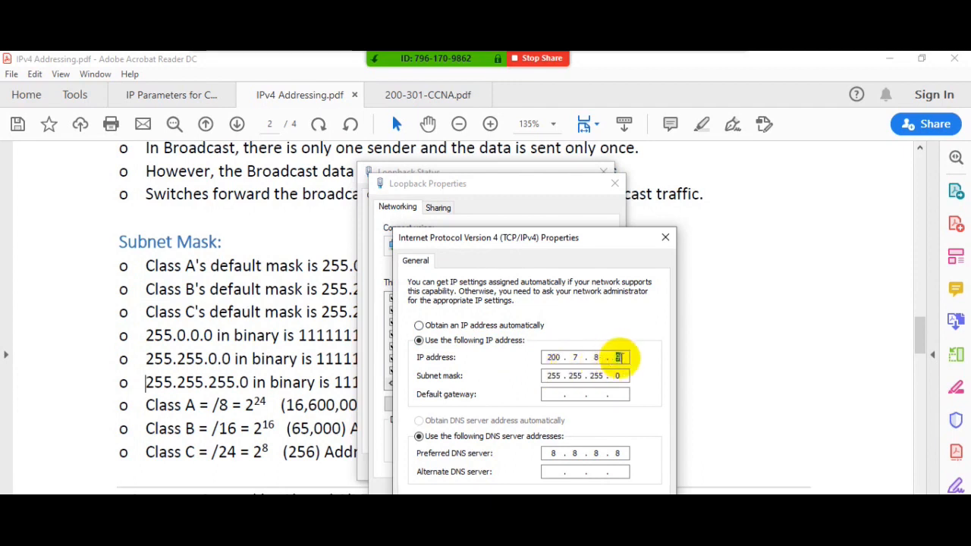
{"action": "type", "text": "255"}
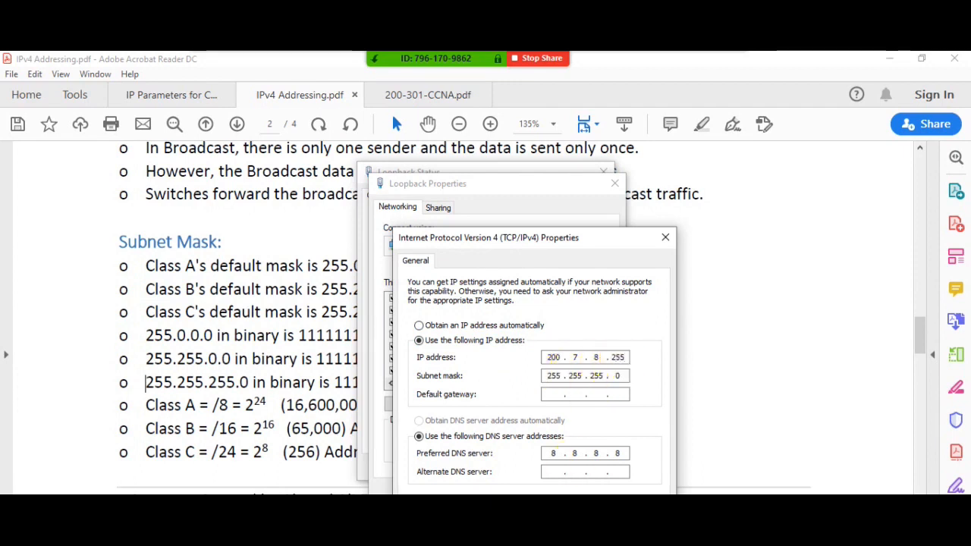
{"action": "key", "text": "Return"}
{"action": "left_click", "coordinate": [603, 372]}
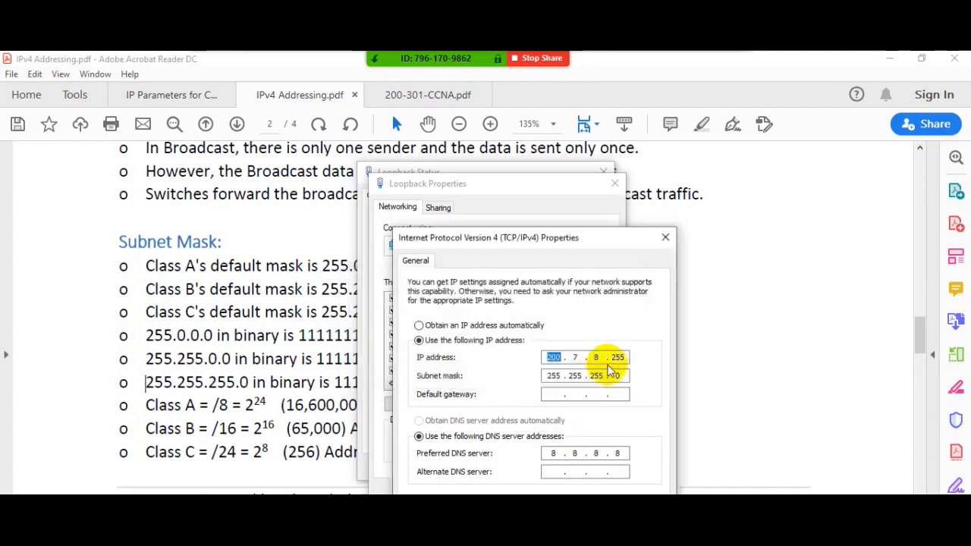
- Change the last octet to 0 and try to apply the network address 200.7.8.0
{"action": "double_click", "coordinate": [618, 357]}
{"action": "type", "text": "0"}
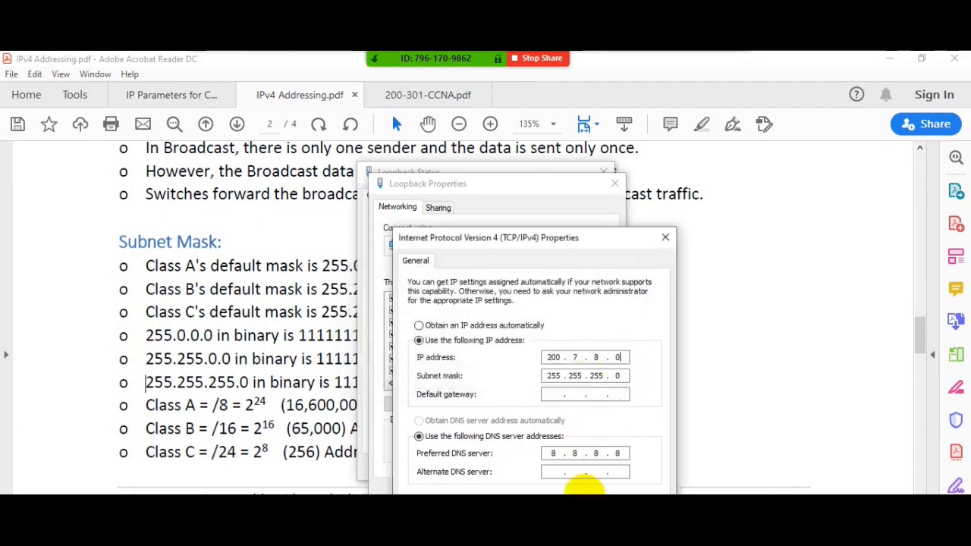
{"action": "key", "text": "Return"}
{"action": "left_click", "coordinate": [591, 372]}
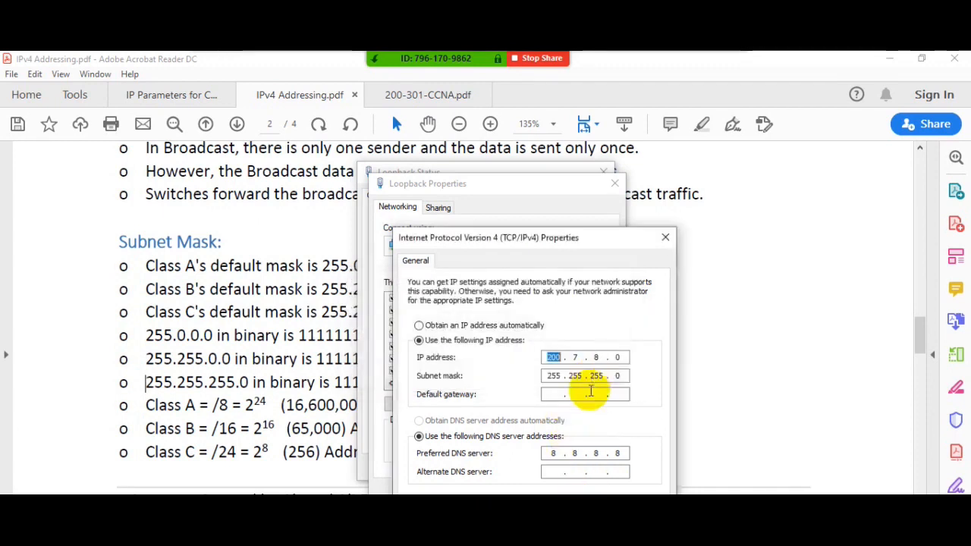
- Clear the address fields, enter 130.6.0.0 with mask 255.255.0.0 and try to apply this network address
{"action": "left_click", "coordinate": [488, 327]}
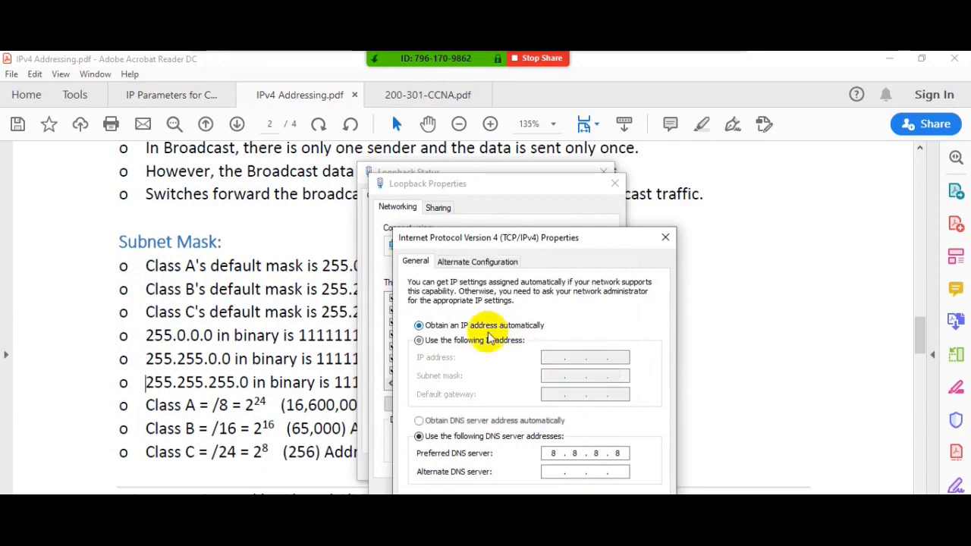
{"action": "left_click", "coordinate": [490, 339]}
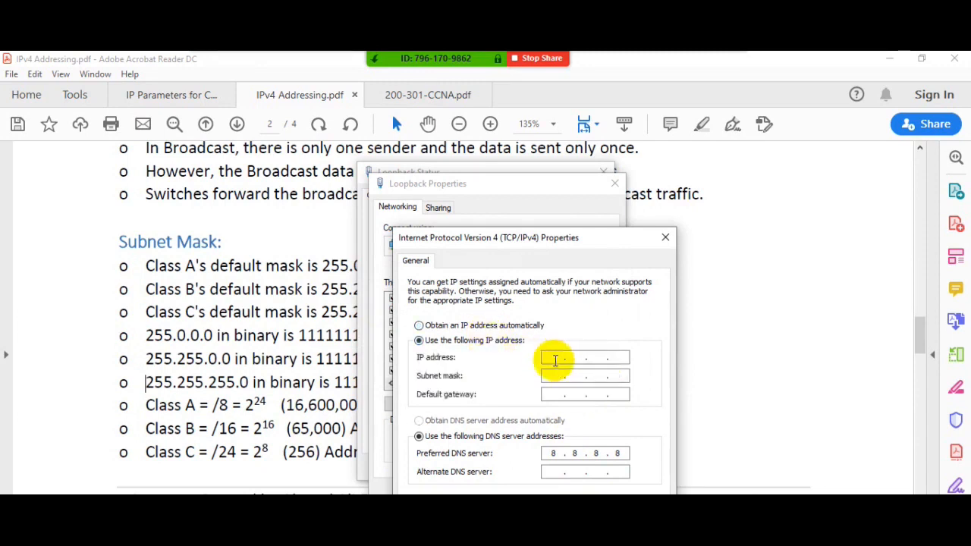
{"action": "left_click", "coordinate": [554, 358]}
{"action": "type", "text": "130 . 6 . 7 ."}
{"action": "left_click_drag", "start_coordinate": [594, 359], "coordinate": [614, 359]}
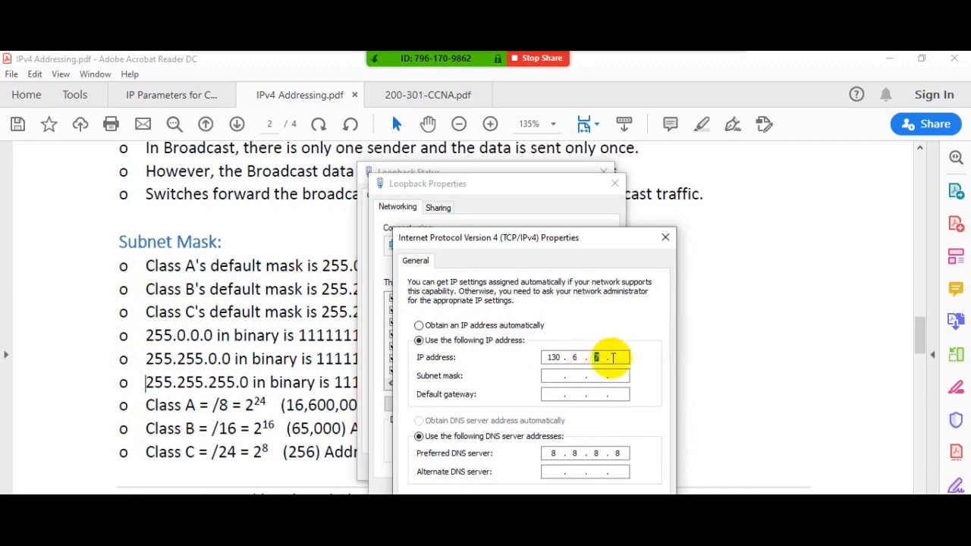
{"action": "type", "text": "0.0"}
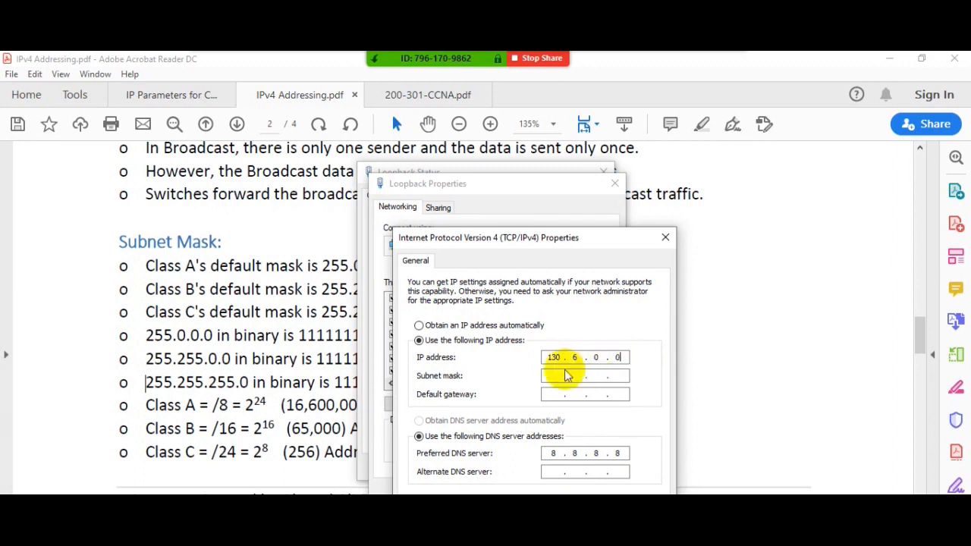
{"action": "left_click", "coordinate": [555, 377]}
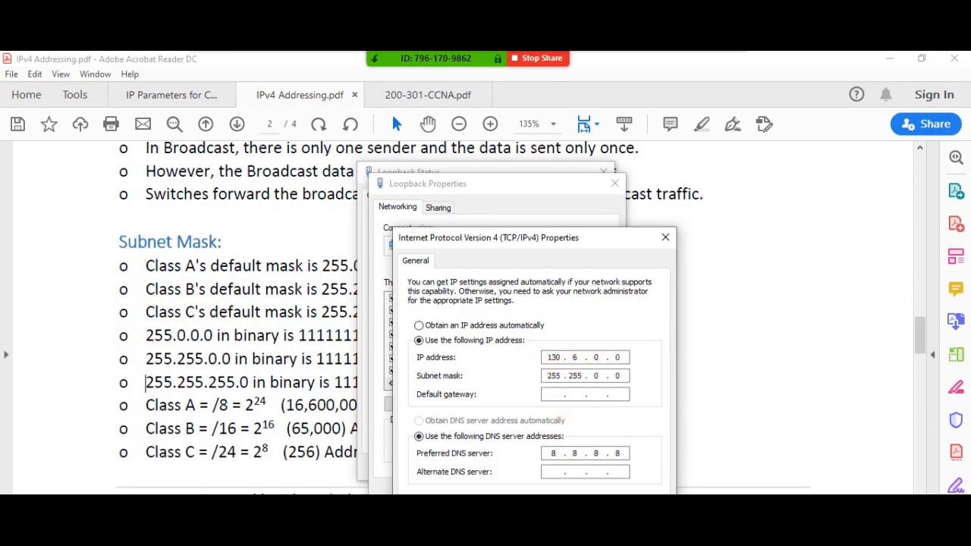
{"action": "left_click", "coordinate": [586, 531]}
{"action": "left_click", "coordinate": [596, 373]}
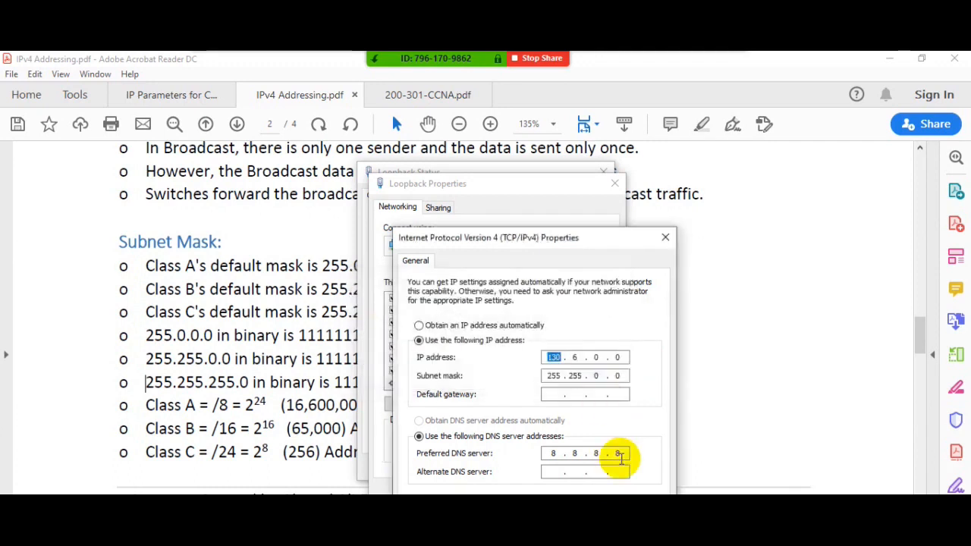
- Change the IP address to 1.0.0.0 and the subnet mask to 255.255.255.0, and try to apply the combination
{"action": "double_click", "coordinate": [576, 358]}
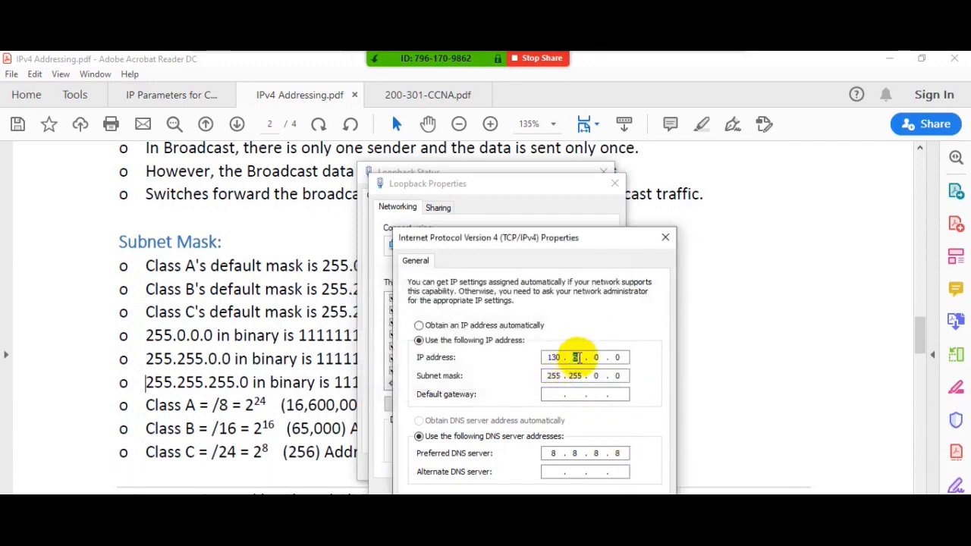
{"action": "type", "text": "0"}
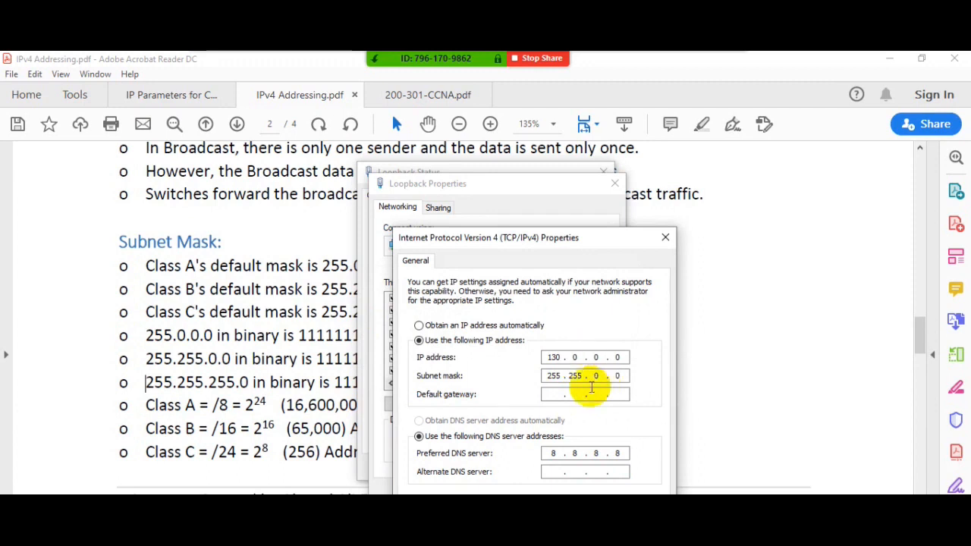
{"action": "double_click", "coordinate": [556, 359]}
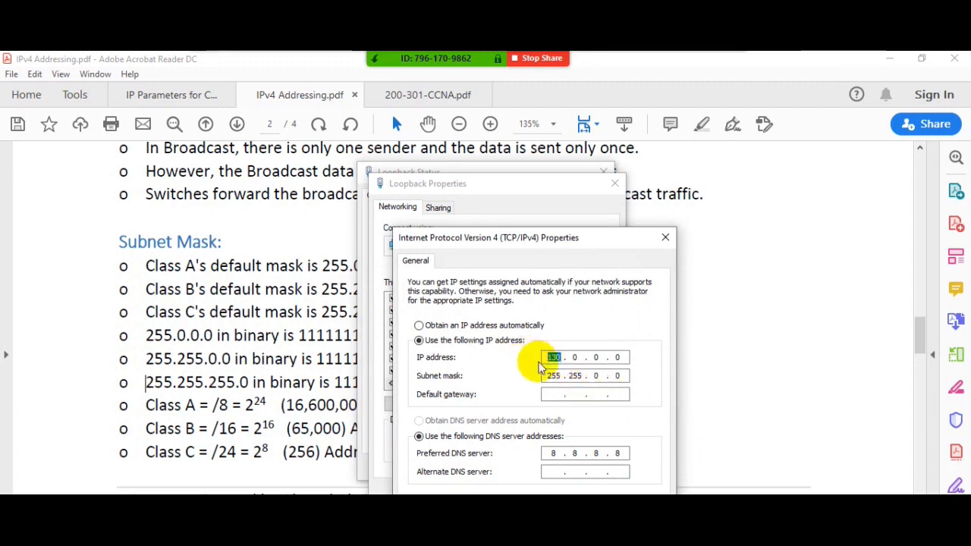
{"action": "type", "text": "1"}
{"action": "double_click", "coordinate": [597, 375]}
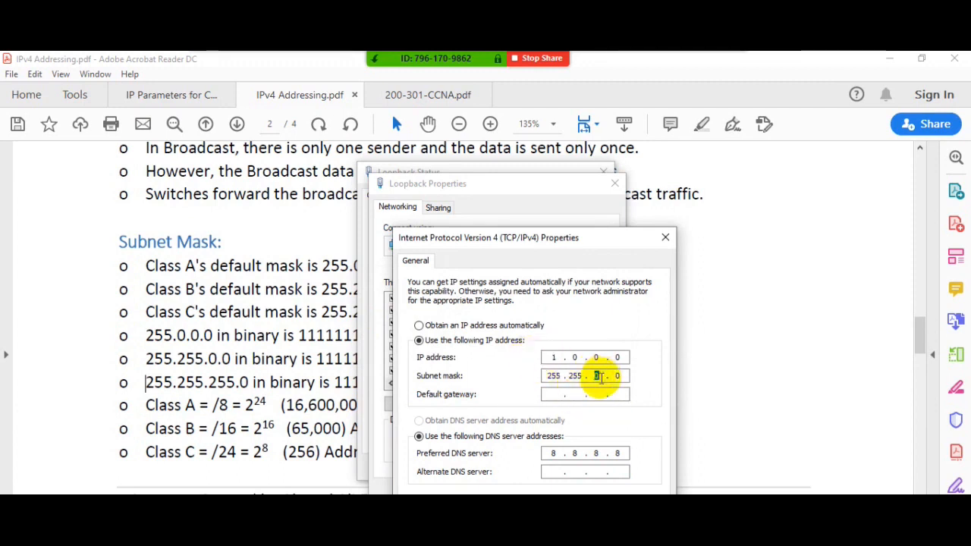
{"action": "type", "text": "255."}
{"action": "left_click", "coordinate": [580, 530]}
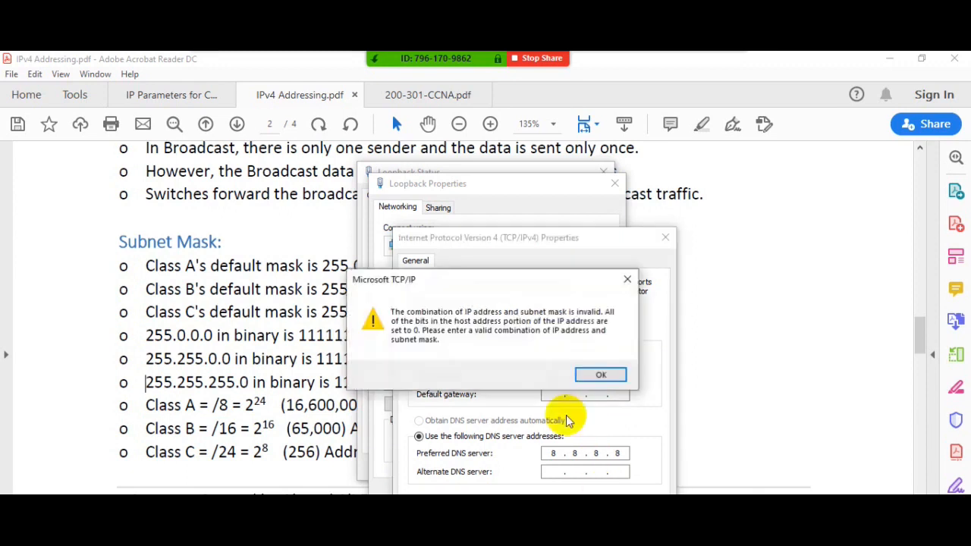
{"action": "left_click", "coordinate": [596, 375]}
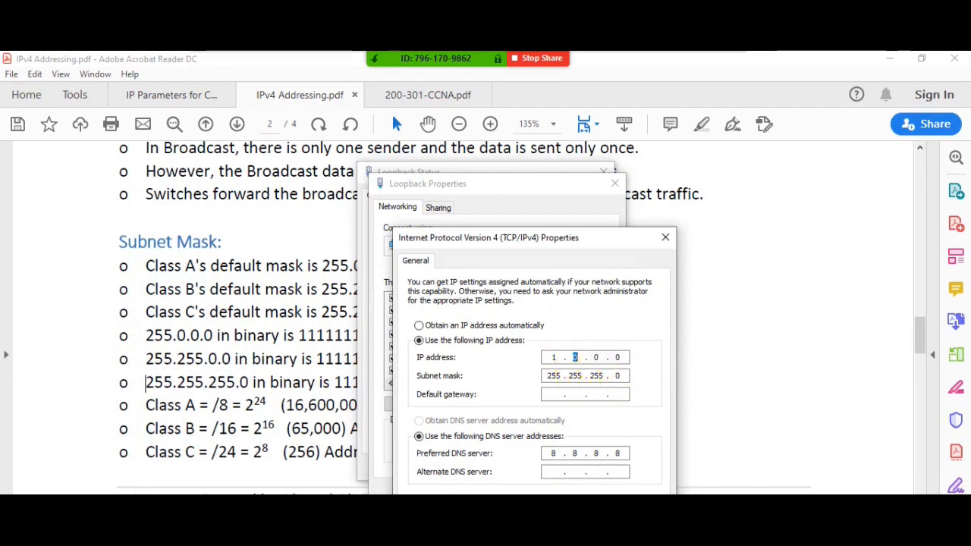
- Switch to Command Prompt and mark interface 1.1.1.10 and the broadcast entries 1.255.255.255, 192.168.17.255 and 255.255.255.255 in the arp -a output
{"action": "left_click", "coordinate": [548, 516]}
{"action": "scroll", "coordinate": [118, 294], "scroll_direction": "up", "scroll_amount": 2}
{"action": "scroll", "coordinate": [119, 294], "scroll_direction": "up", "scroll_amount": 4}
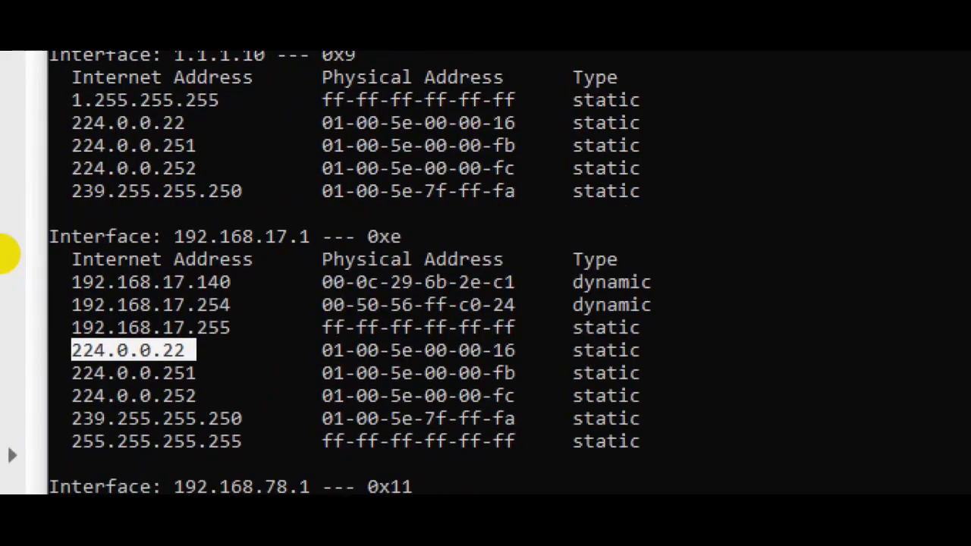
{"action": "left_click_drag", "start_coordinate": [171, 68], "coordinate": [255, 63]}
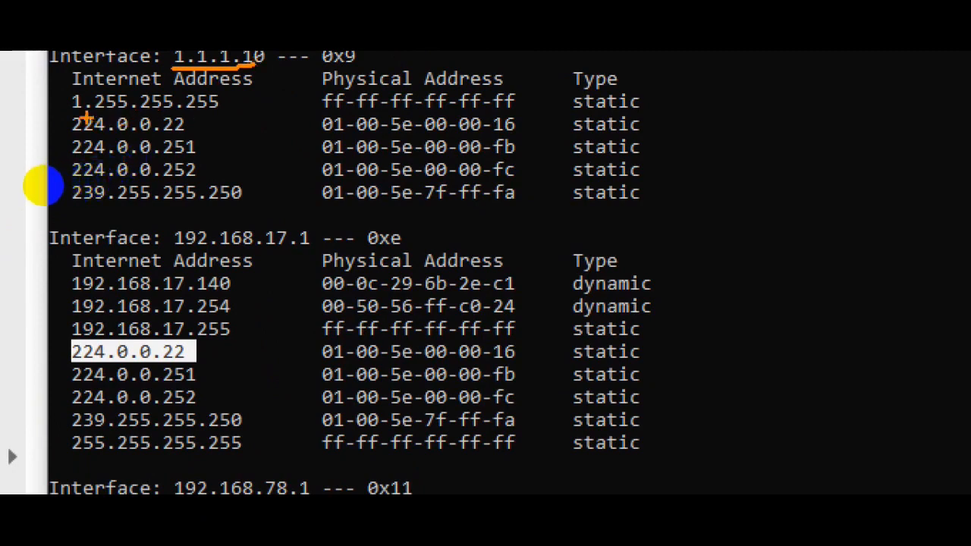
{"action": "left_click_drag", "start_coordinate": [90, 111], "coordinate": [199, 109]}
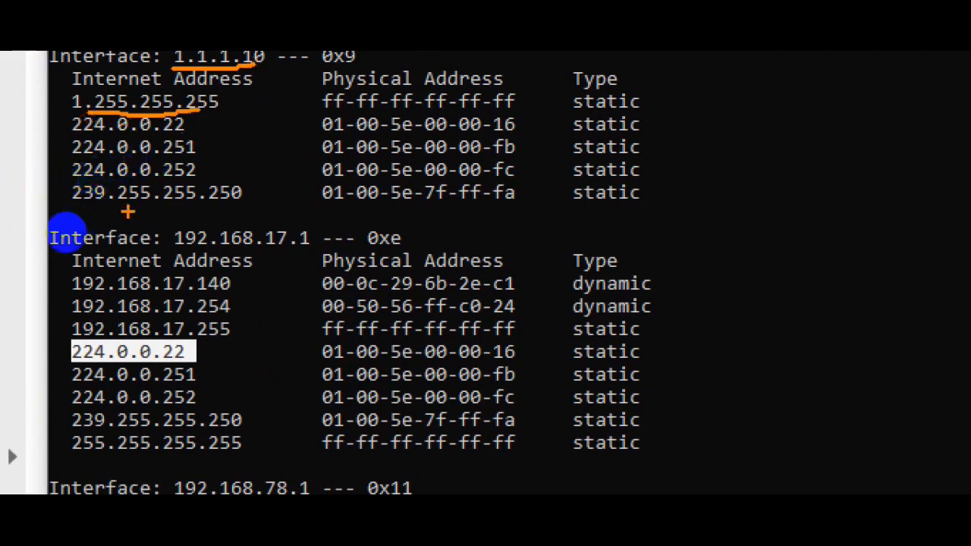
{"action": "mouse_move", "coordinate": [85, 286]}
{"action": "left_mouse_down"}
{"action": "mouse_move", "coordinate": [67, 288]}
{"action": "mouse_move", "coordinate": [173, 287]}
{"action": "left_mouse_up"}
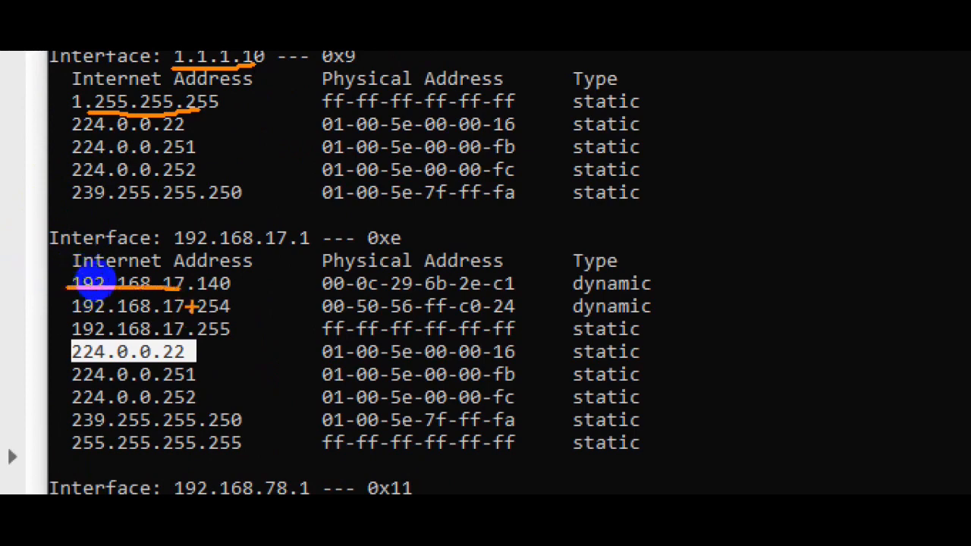
{"action": "left_click_drag", "start_coordinate": [156, 341], "coordinate": [222, 341]}
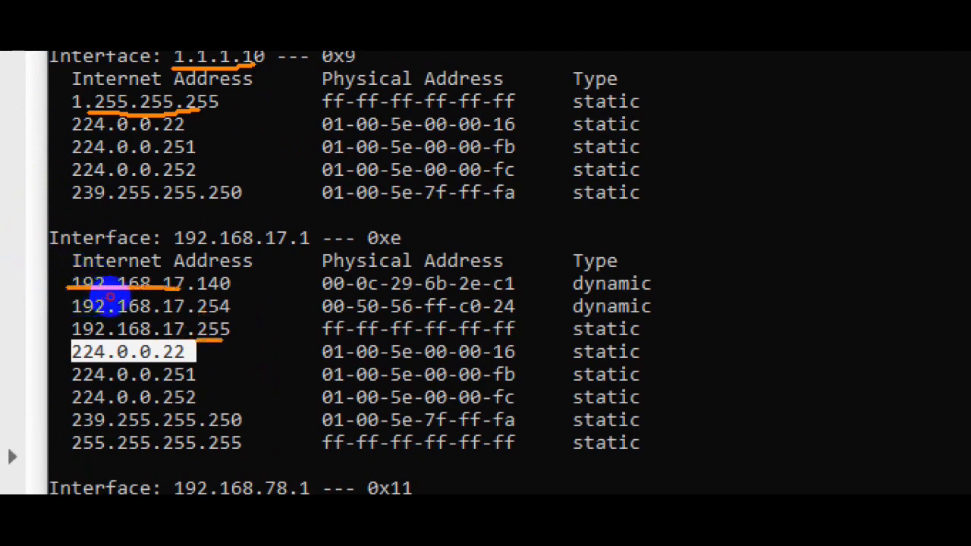
{"action": "left_click_drag", "start_coordinate": [300, 329], "coordinate": [341, 329]}
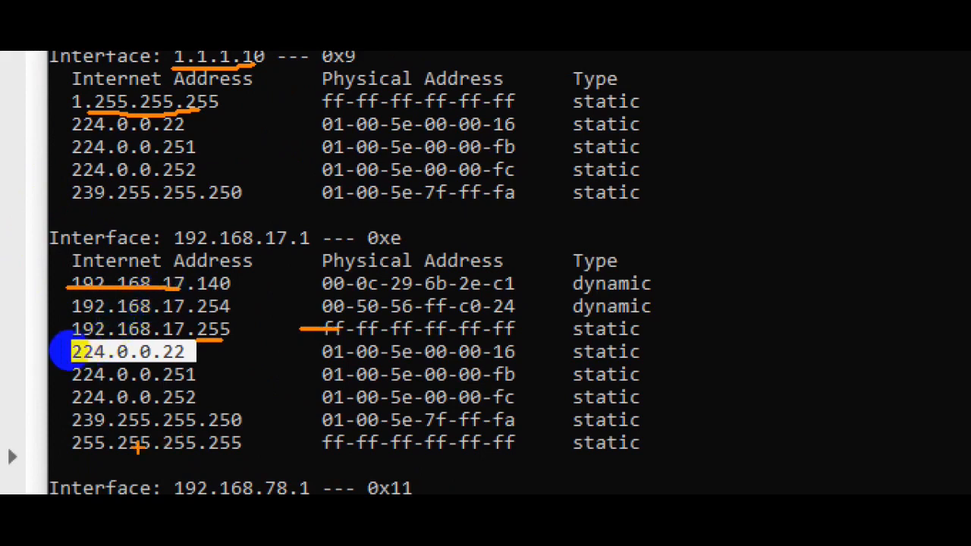
{"action": "left_click_drag", "start_coordinate": [52, 453], "coordinate": [349, 453]}
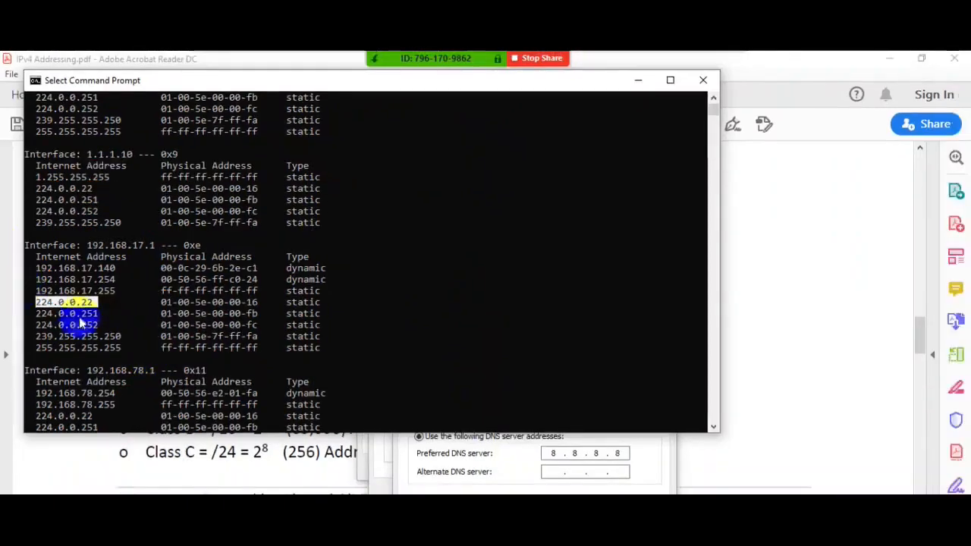
- Review the remaining interfaces' broadcast entries in the ARP table and return to the Loopback adapter's IPv4 properties
{"action": "left_click", "coordinate": [118, 390]}
{"action": "scroll", "coordinate": [106, 402], "scroll_direction": "down", "scroll_amount": 3}
{"action": "scroll", "coordinate": [110, 372], "scroll_direction": "down", "scroll_amount": 1}
{"action": "scroll", "coordinate": [113, 342], "scroll_direction": "up", "scroll_amount": 8}
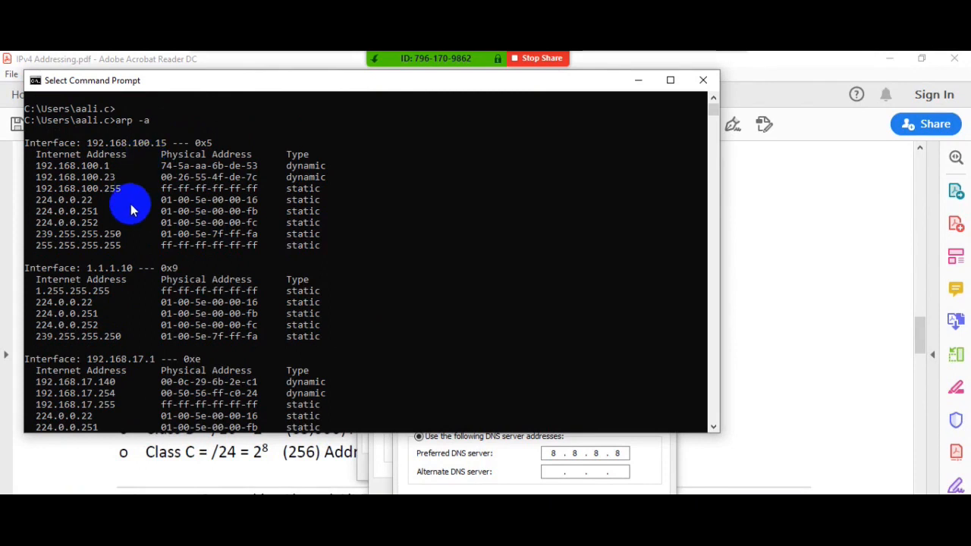
{"action": "left_click", "coordinate": [549, 460]}
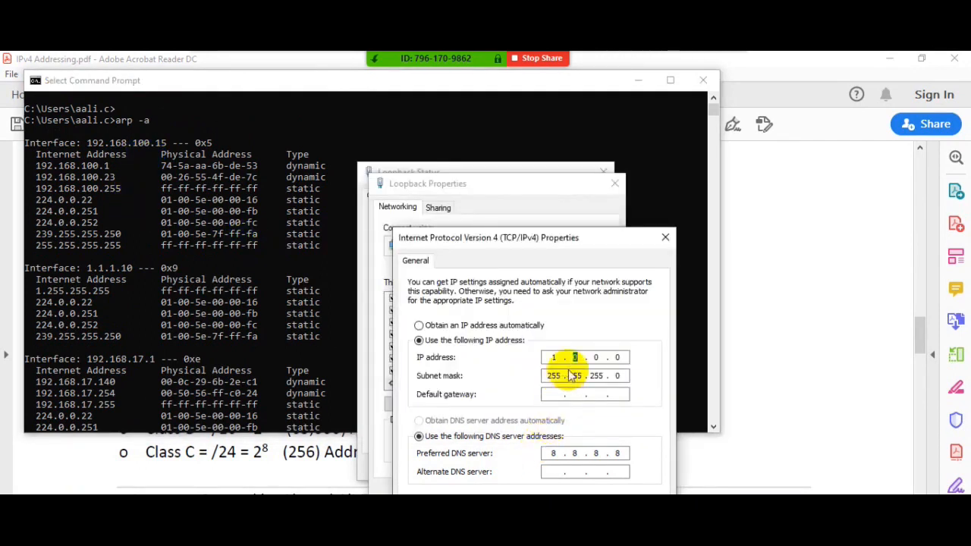
- Switch to the IPv4 Addressing PDF in Adobe Acrobat Reader and go to the Network Mask table on page 3
{"action": "left_click", "coordinate": [798, 383]}
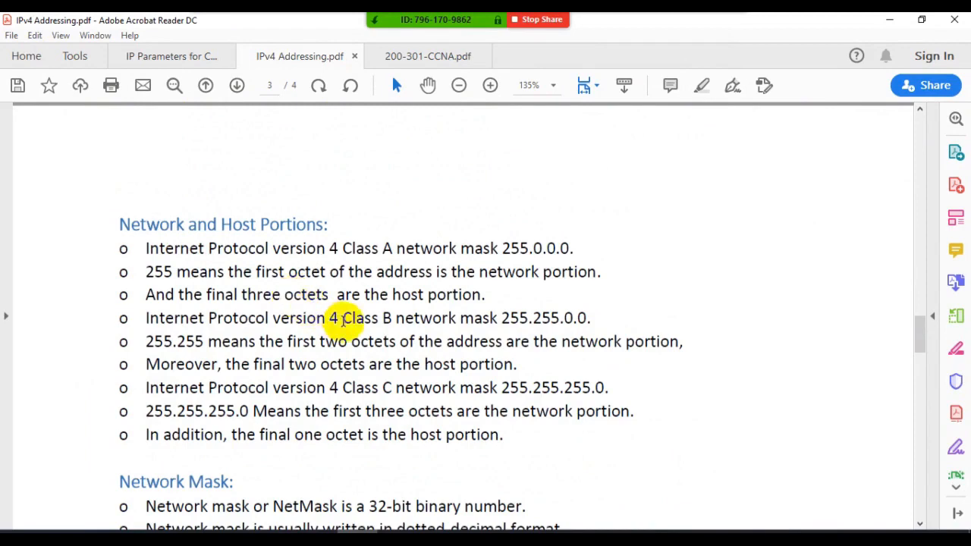
{"action": "scroll", "coordinate": [343, 321], "scroll_direction": "down", "scroll_amount": 5}
{"action": "scroll", "coordinate": [345, 323], "scroll_direction": "down", "scroll_amount": 3}
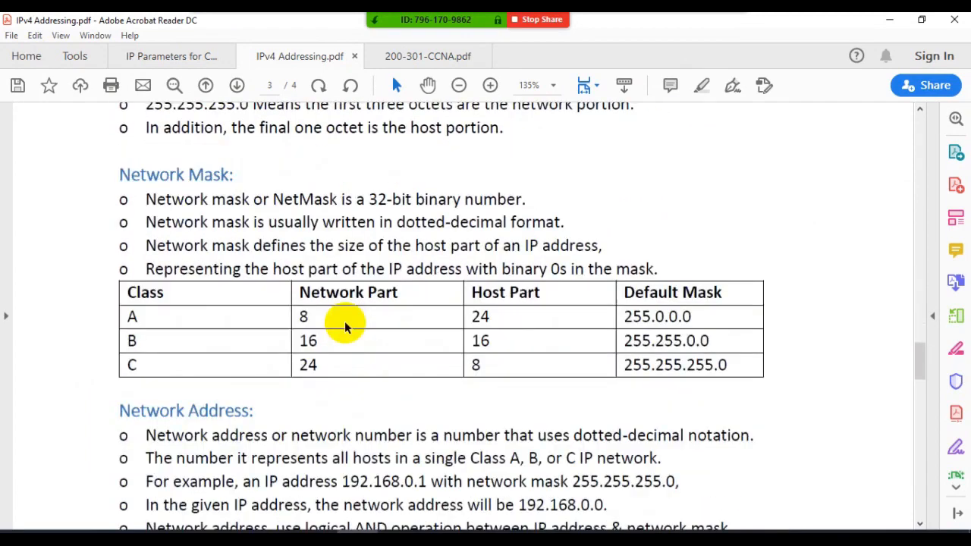
{"action": "scroll", "coordinate": [345, 325], "scroll_direction": "down", "scroll_amount": 2}
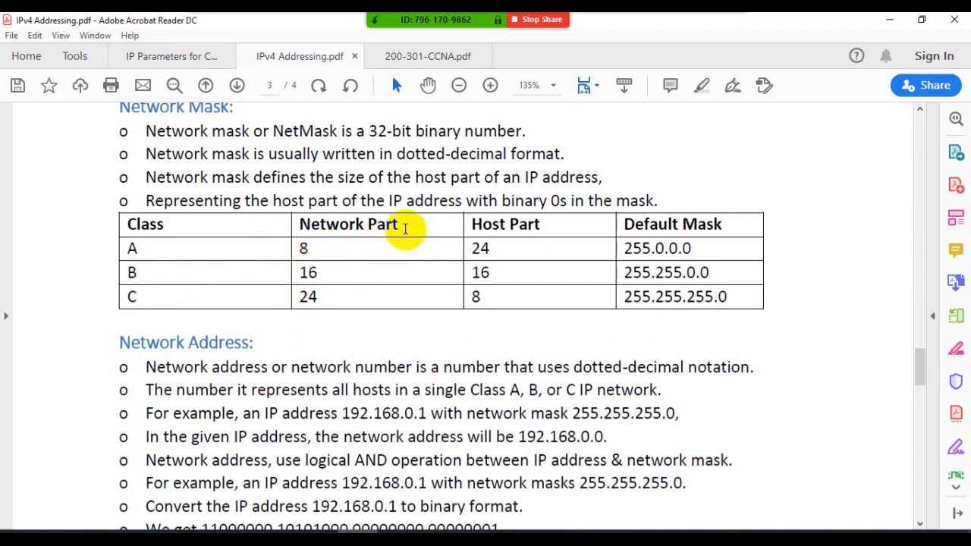
- Highlight Class A's network part, host part and default mask 255.0.0.0 in the Network Mask table
{"action": "left_click_drag", "start_coordinate": [406, 228], "coordinate": [296, 251]}
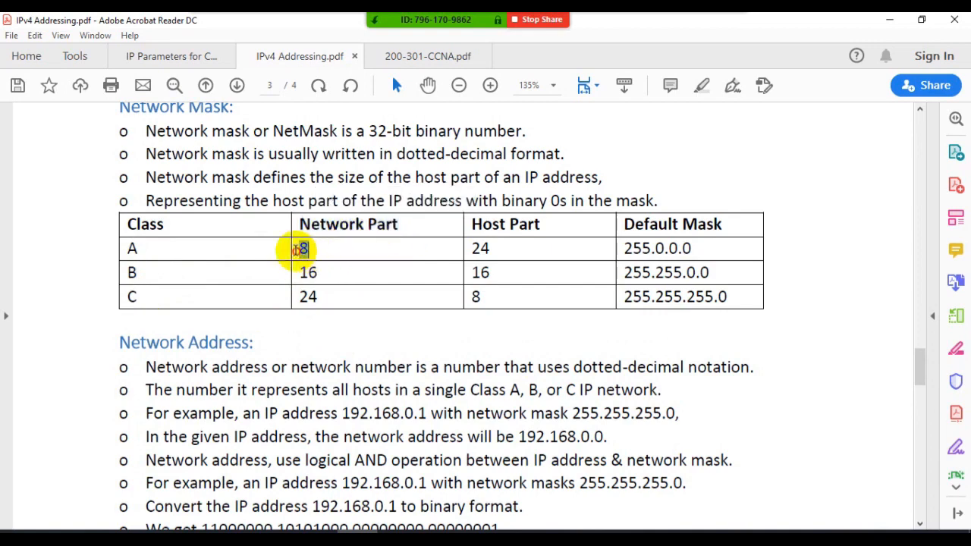
{"action": "double_click", "coordinate": [479, 248]}
{"action": "left_click_drag", "start_coordinate": [695, 249], "coordinate": [652, 249]}
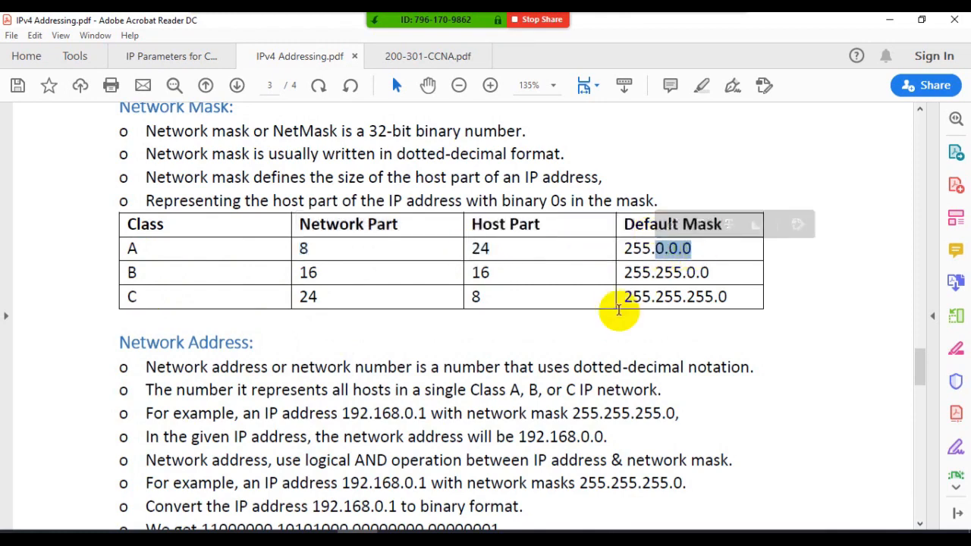
{"action": "double_click", "coordinate": [640, 249]}
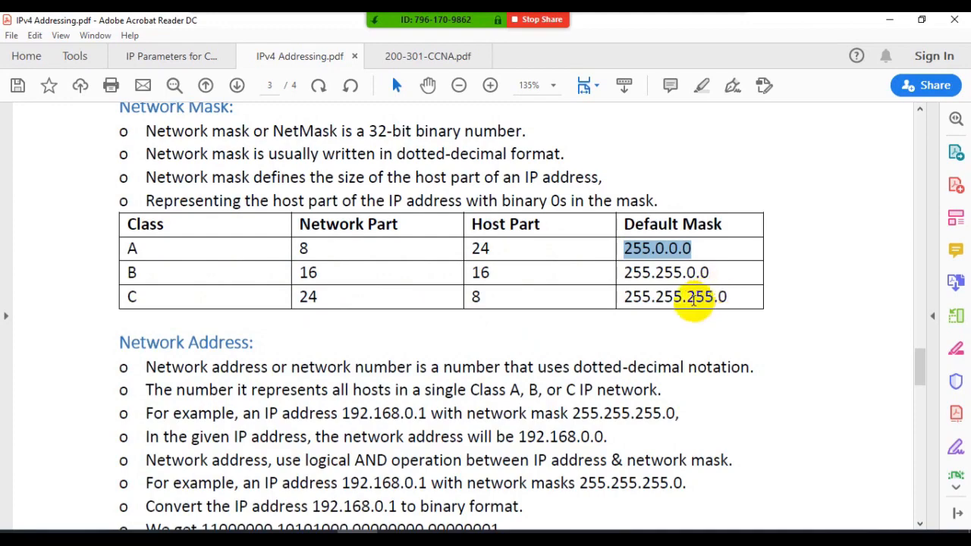
- Go past the Network Address section to Private Addresses and highlight the words "Non Routable IP addresses"
{"action": "scroll", "coordinate": [536, 341], "scroll_direction": "down", "scroll_amount": 2}
{"action": "scroll", "coordinate": [536, 342], "scroll_direction": "down", "scroll_amount": 2}
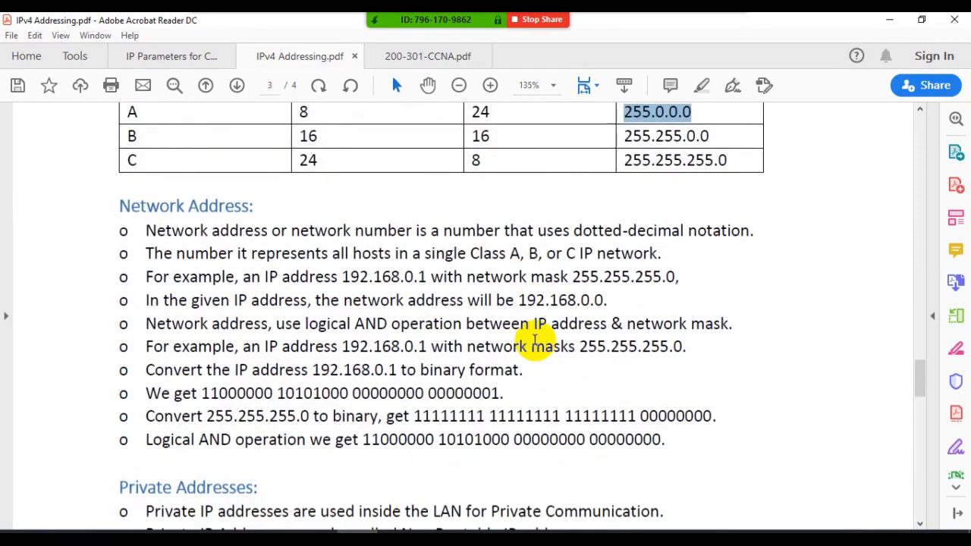
{"action": "scroll", "coordinate": [356, 311], "scroll_direction": "down", "scroll_amount": 7}
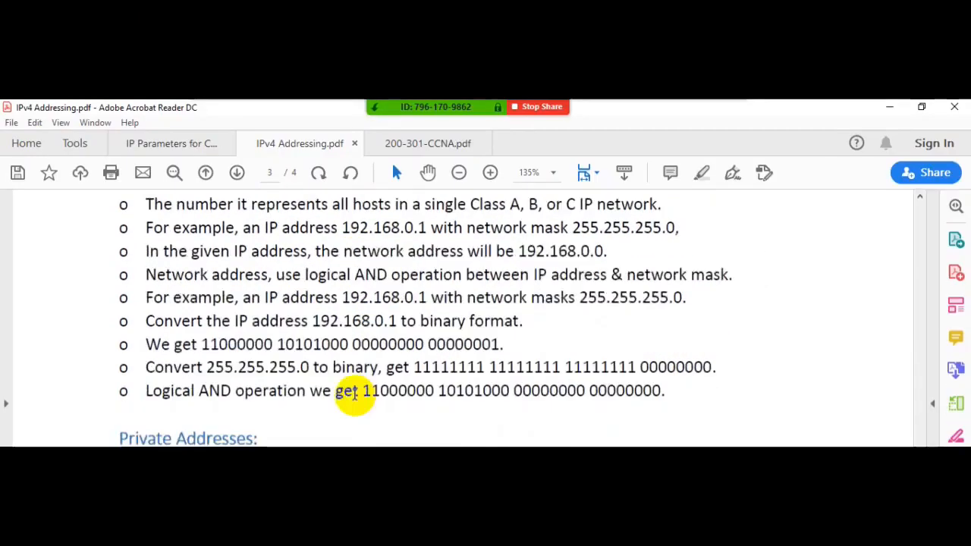
{"action": "scroll", "coordinate": [347, 406], "scroll_direction": "down", "scroll_amount": 2}
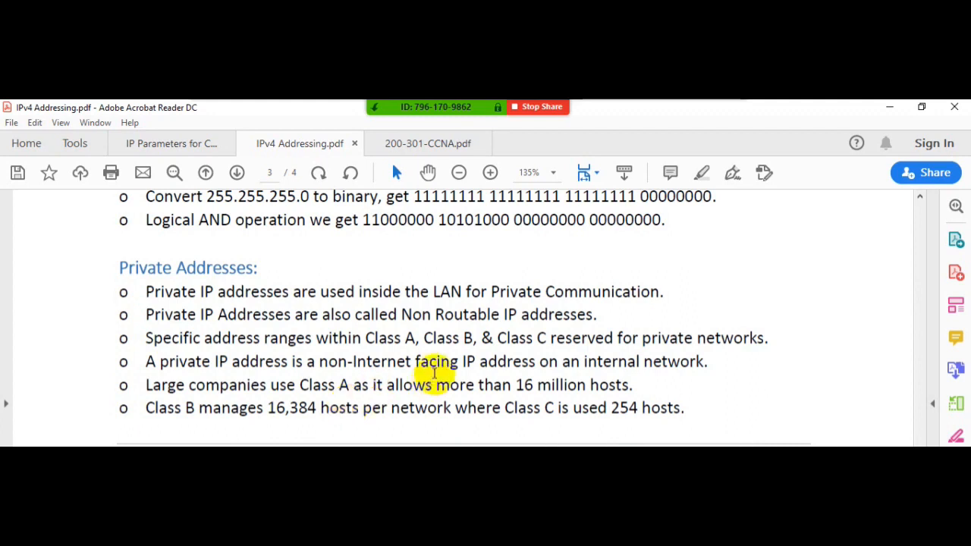
{"action": "double_click", "coordinate": [427, 315]}
{"action": "left_click_drag", "start_coordinate": [430, 316], "coordinate": [594, 316]}
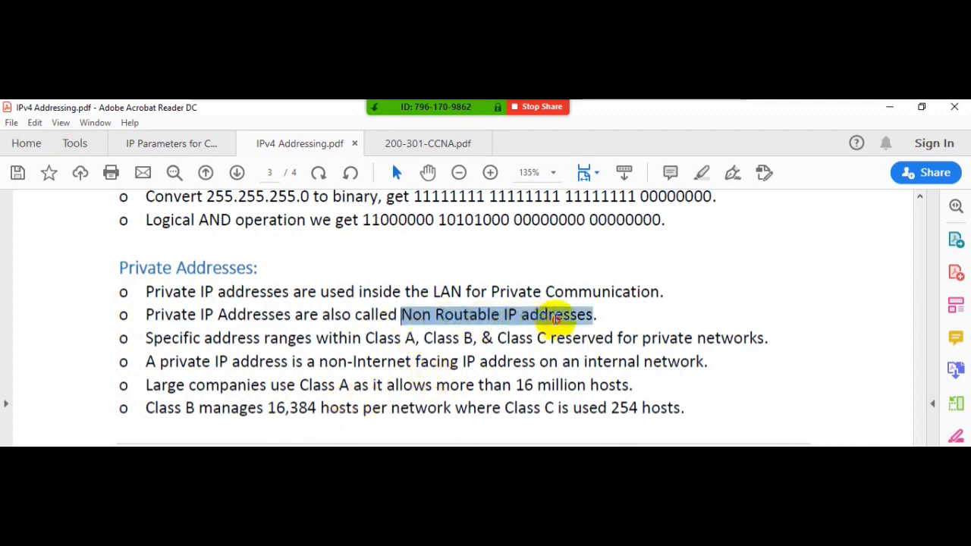
{"action": "left_click", "coordinate": [577, 288]}
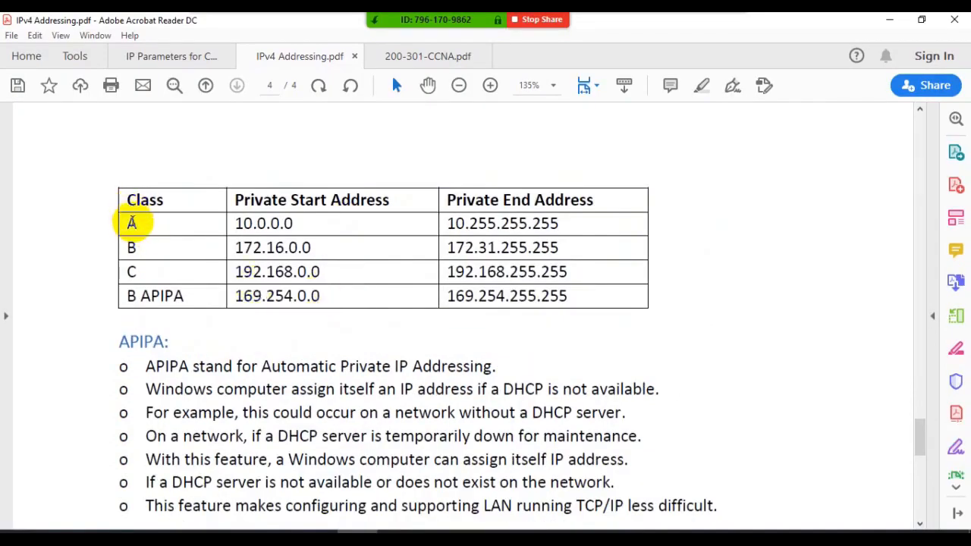
- In the private address table on page 4, point out Class A's range and highlight 172.16 and 172.31 in the Class B row
{"action": "left_click_drag", "start_coordinate": [126, 224], "coordinate": [152, 275]}
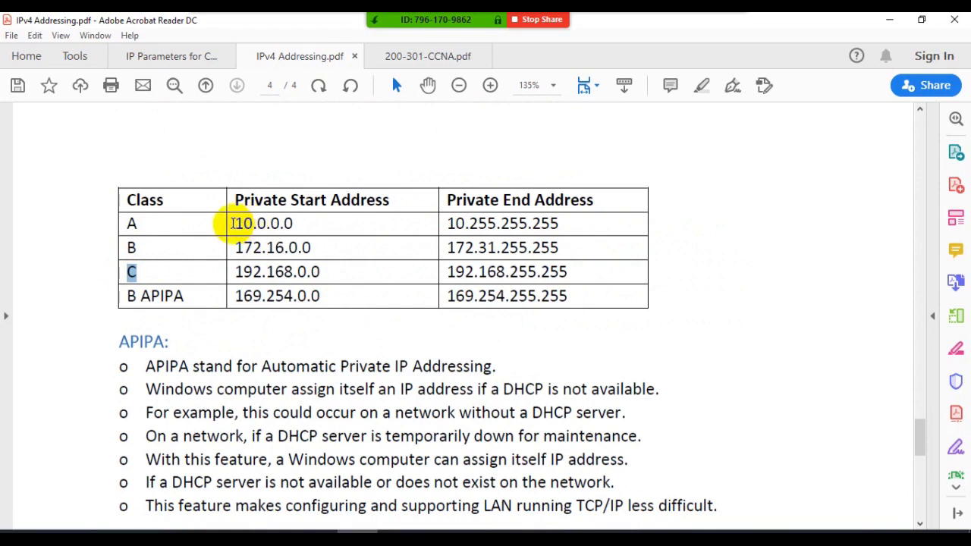
{"action": "left_click_drag", "start_coordinate": [241, 223], "coordinate": [486, 229]}
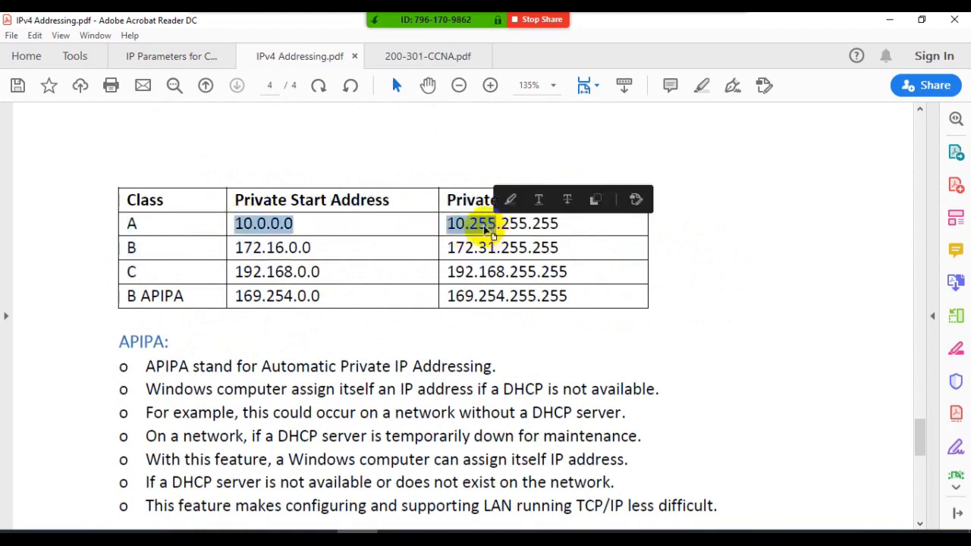
{"action": "left_click", "coordinate": [310, 243]}
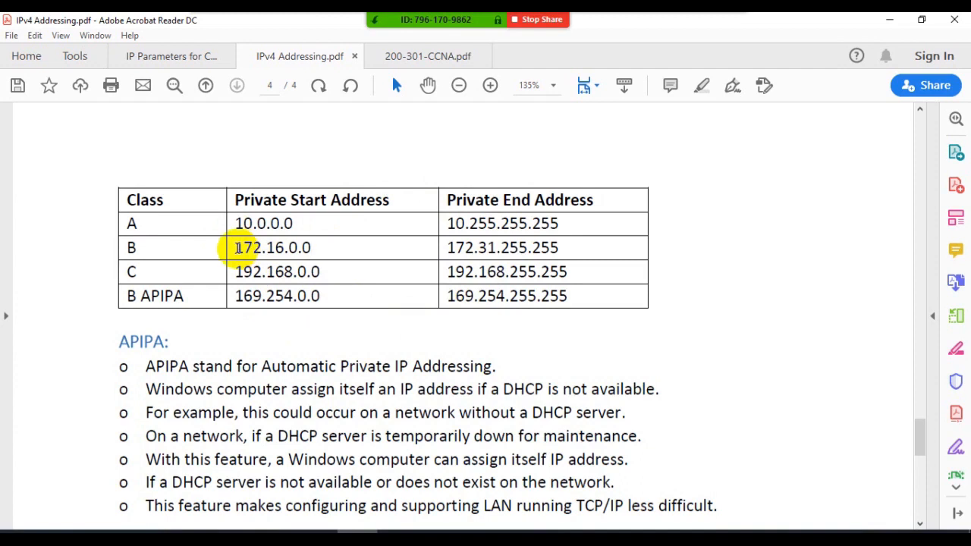
{"action": "left_click_drag", "start_coordinate": [237, 248], "coordinate": [284, 251]}
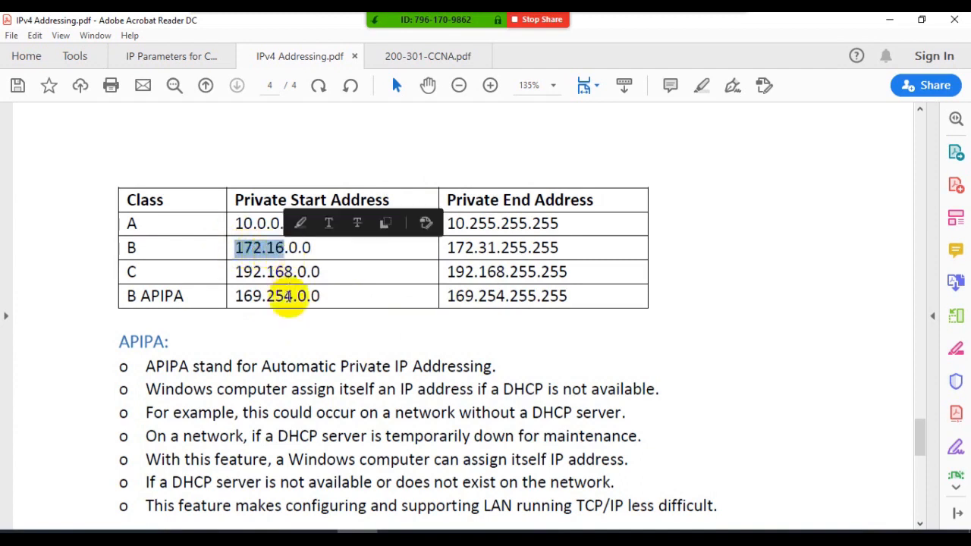
{"action": "left_click", "coordinate": [302, 223]}
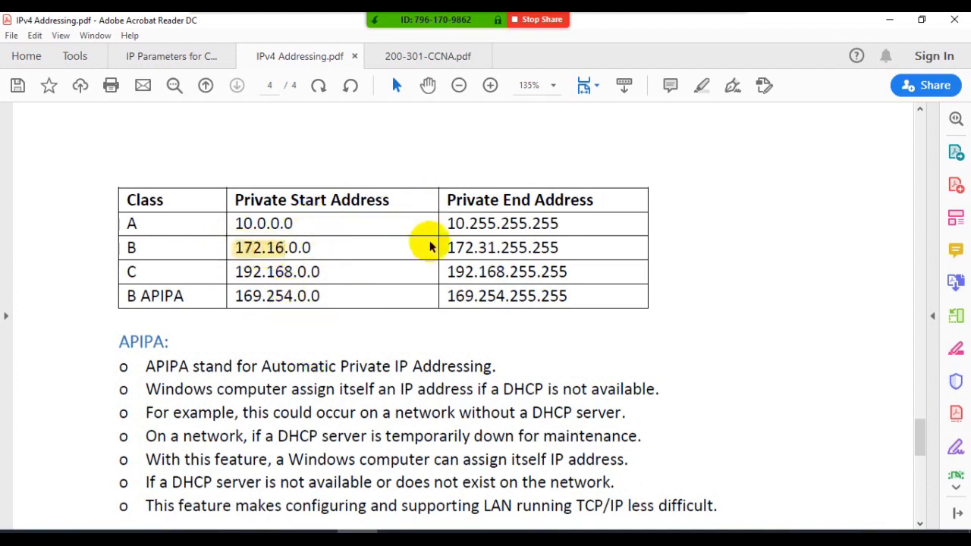
{"action": "left_click_drag", "start_coordinate": [450, 248], "coordinate": [501, 252]}
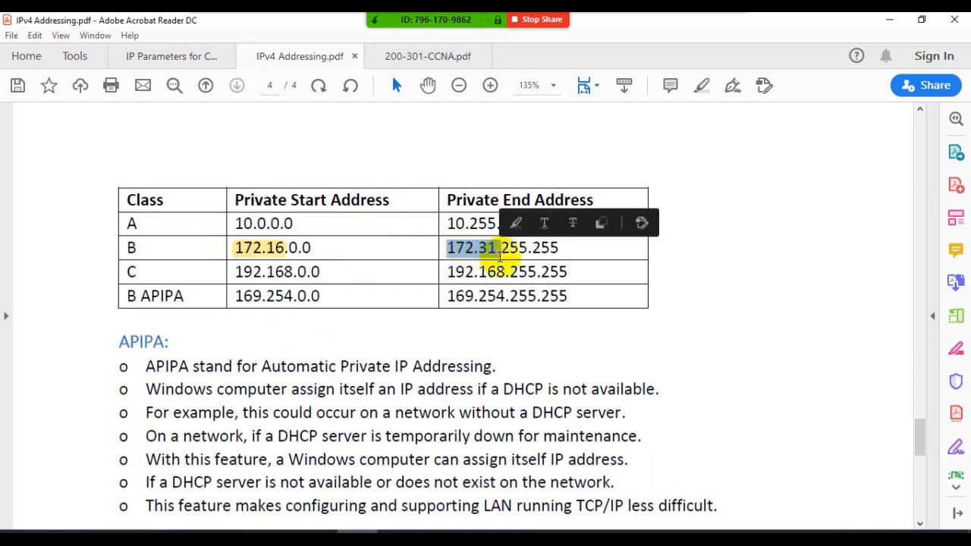
{"action": "left_click", "coordinate": [516, 224]}
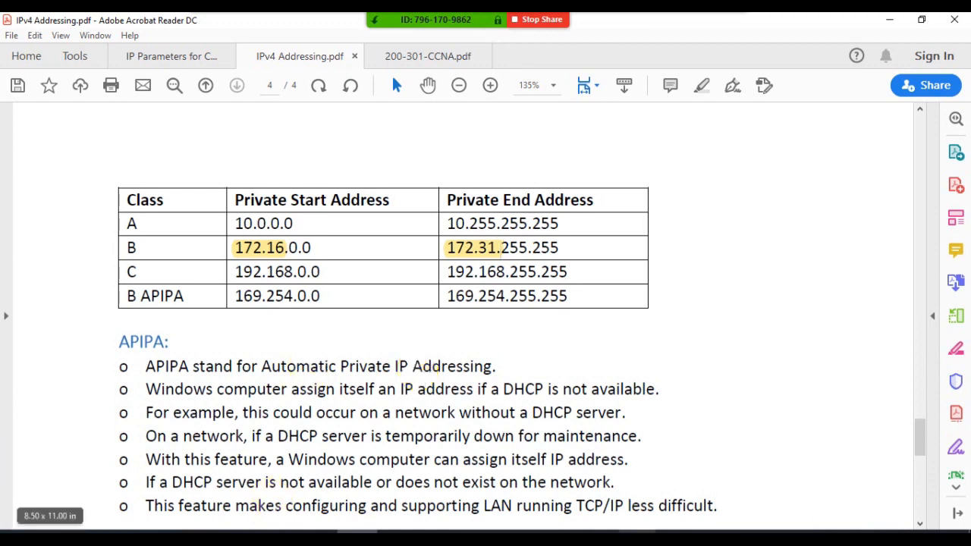
- Switch to Network Connections and open the connection details of the Wi-Fi adapter
{"action": "key", "text": "alt+Tab"}
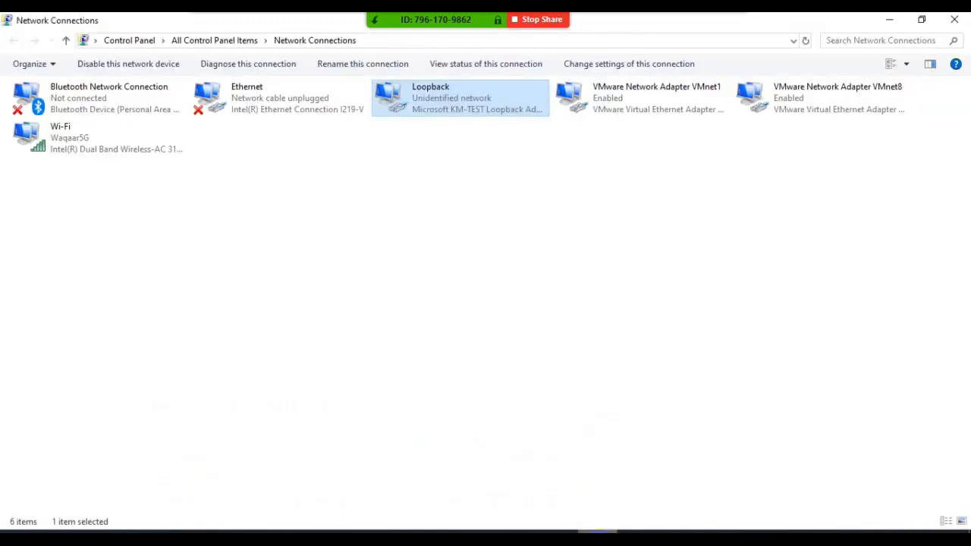
{"action": "left_click", "coordinate": [44, 145]}
{"action": "double_click", "coordinate": [44, 146]}
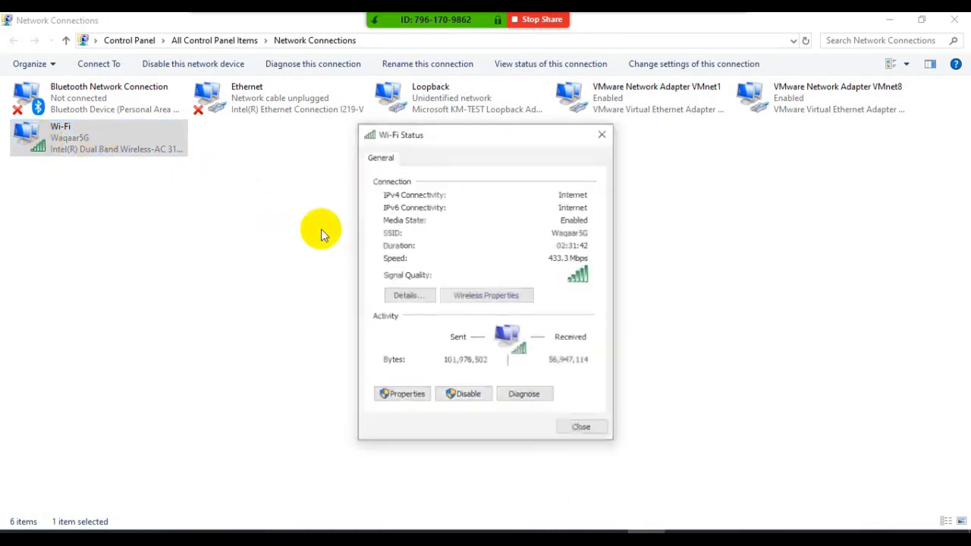
{"action": "left_click", "coordinate": [414, 295]}
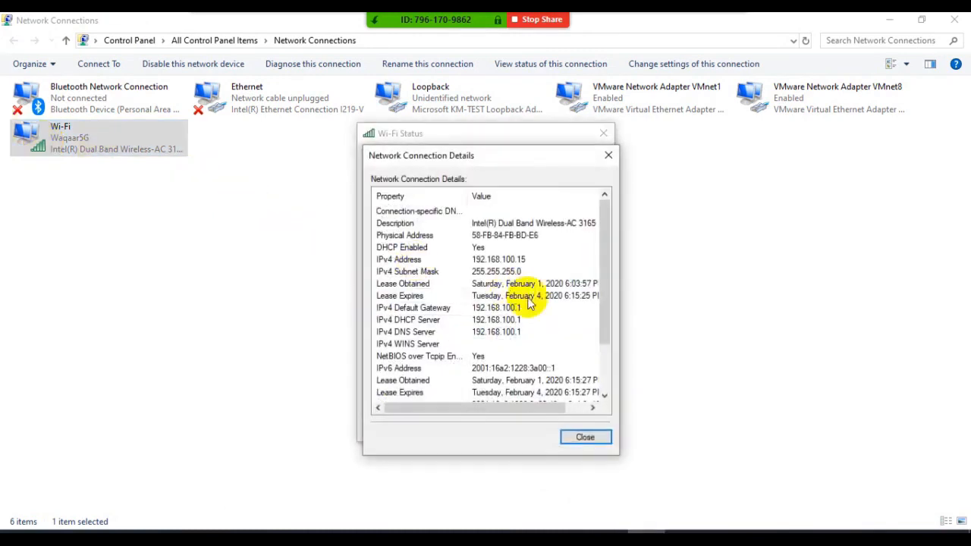
- Zoom in on the Wi-Fi details, underline 192.168 and 100.15 in the IPv4 address with the on-screen pen, and exit the zoom
{"action": "key", "text": "ctrl+1"}
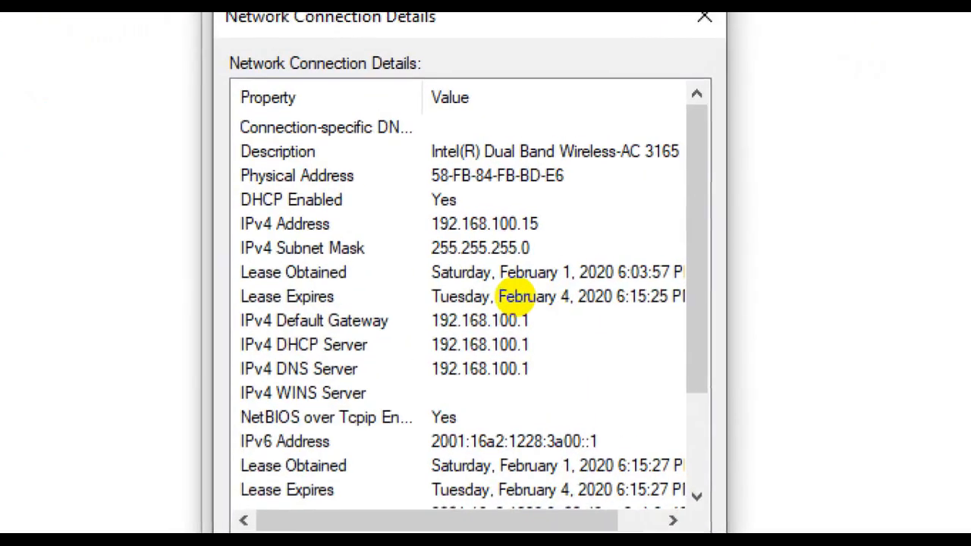
{"action": "left_click", "coordinate": [467, 285]}
{"action": "left_click_drag", "start_coordinate": [467, 263], "coordinate": [495, 262]}
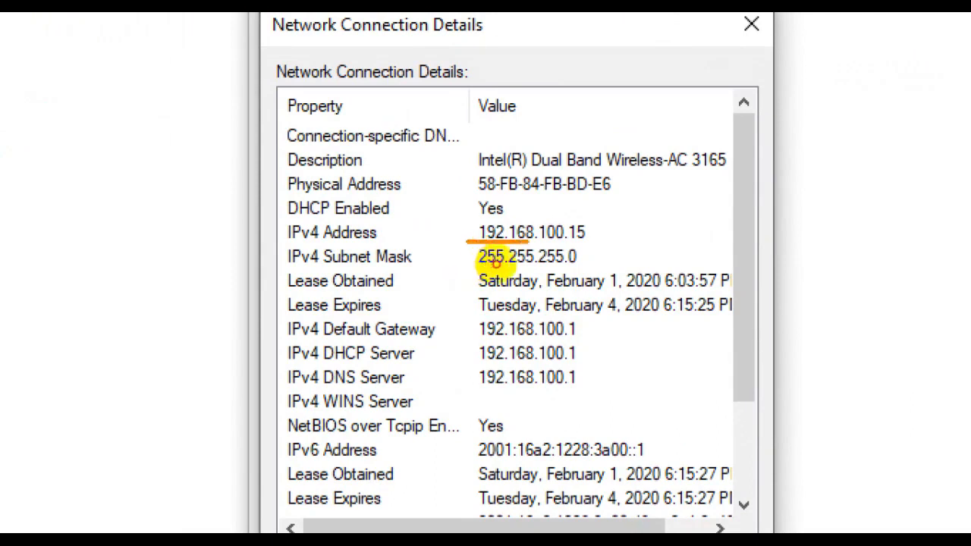
{"action": "left_click_drag", "start_coordinate": [543, 239], "coordinate": [587, 239]}
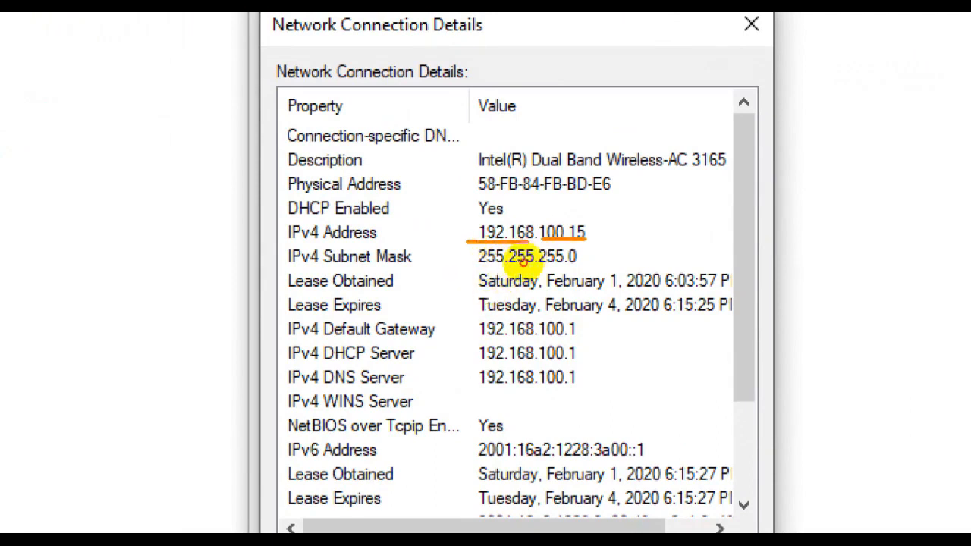
{"action": "mouse_move", "coordinate": [558, 202]}
{"action": "left_mouse_down"}
{"action": "mouse_move", "coordinate": [551, 224]}
{"action": "mouse_move", "coordinate": [554, 191]}
{"action": "mouse_move", "coordinate": [557, 220]}
{"action": "left_mouse_up"}
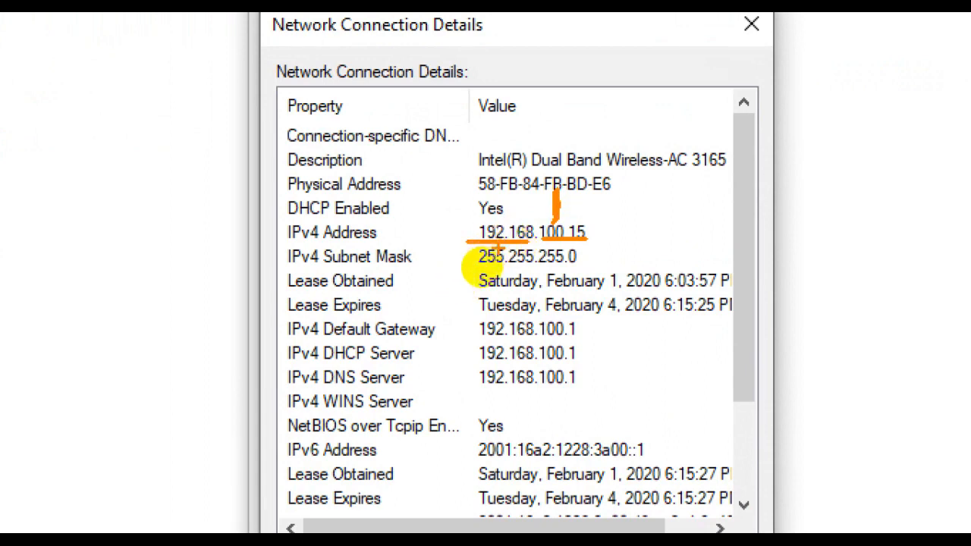
{"action": "key", "text": "Escape"}
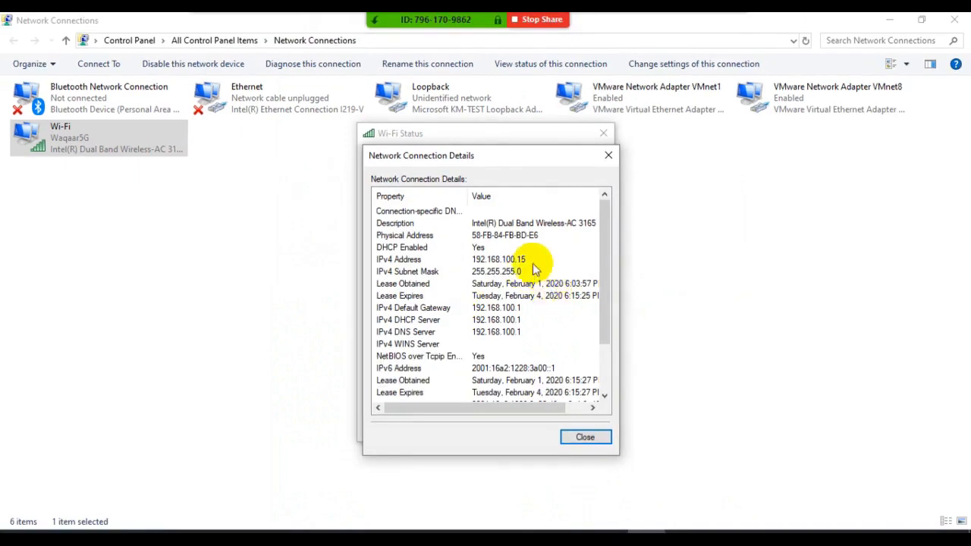
- Close the Wi-Fi connection details, the Wi-Fi status dialog and the Network Connections window
{"action": "left_click", "coordinate": [609, 155]}
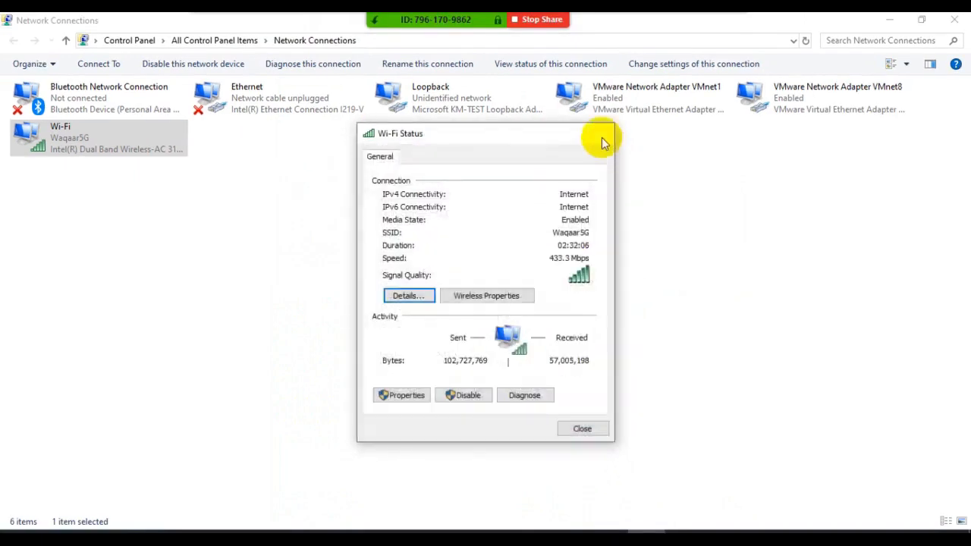
{"action": "left_click", "coordinate": [604, 133]}
{"action": "left_click", "coordinate": [951, 22]}
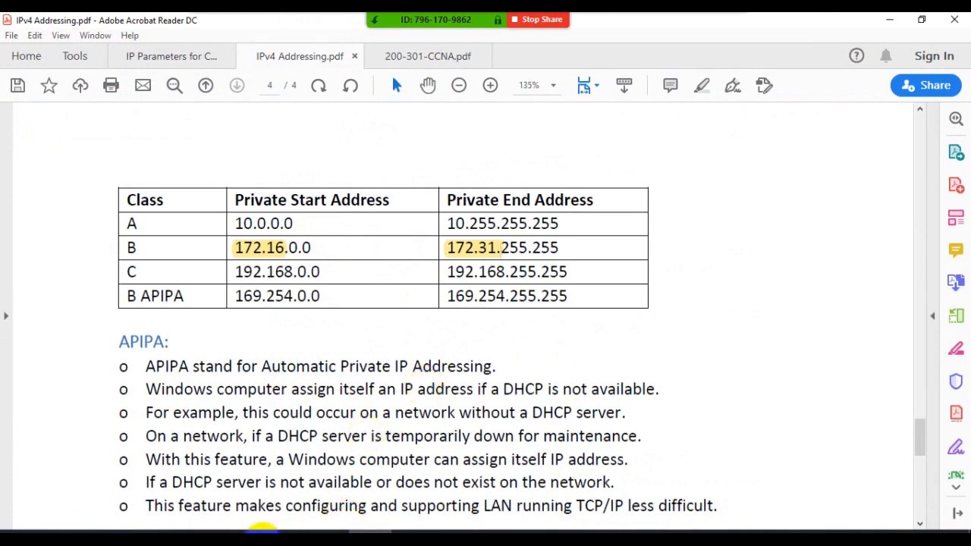
- Open Firefox and search Google for "what is my ip add"
{"action": "left_click", "coordinate": [265, 542]}
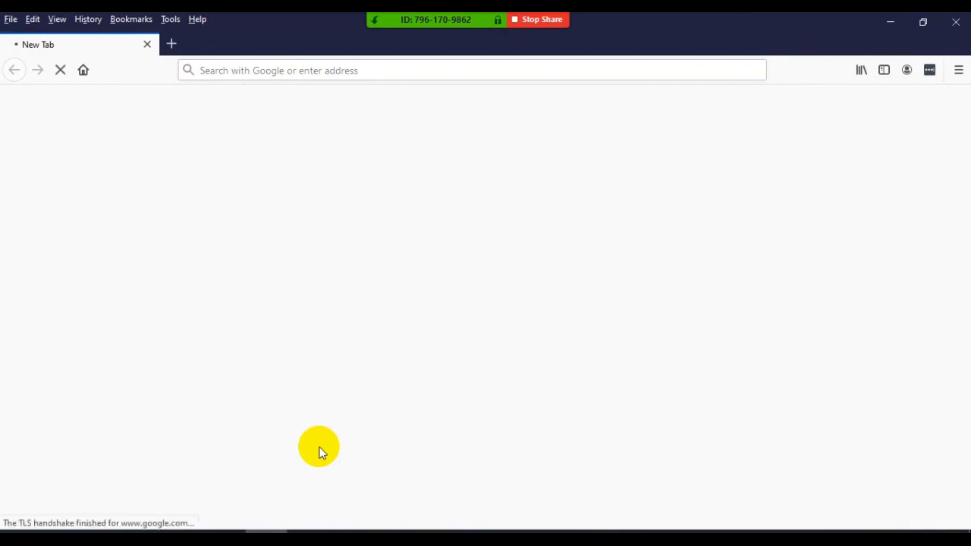
{"action": "type", "text": "waht"}
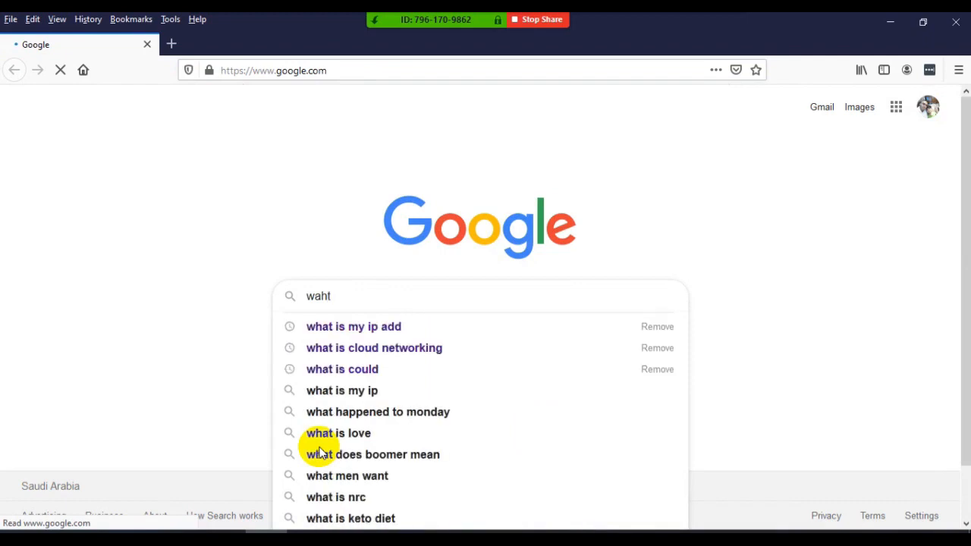
{"action": "key", "text": "Down"}
{"action": "key", "text": "Return"}
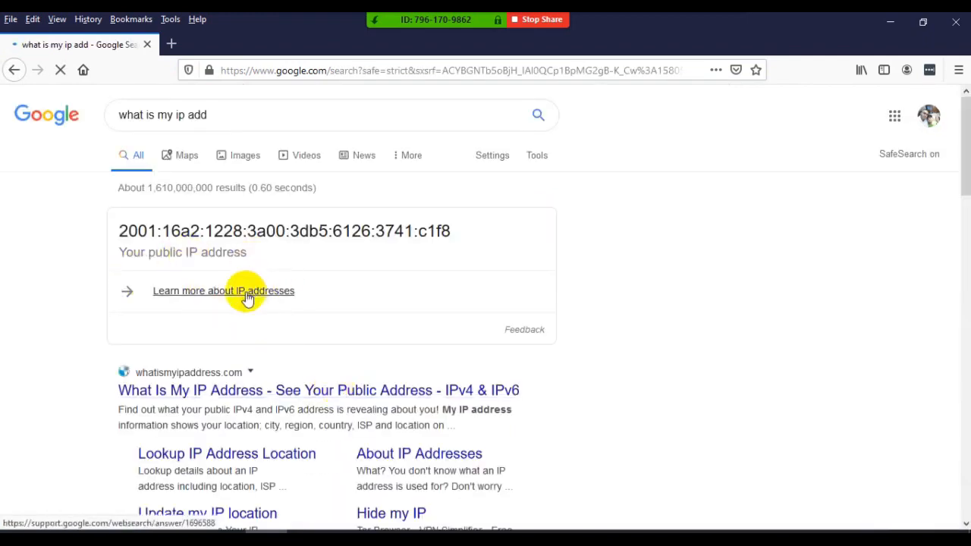
- Refine the Google search to the suggested query "what is my ip address ipv4"
{"action": "left_click", "coordinate": [243, 119]}
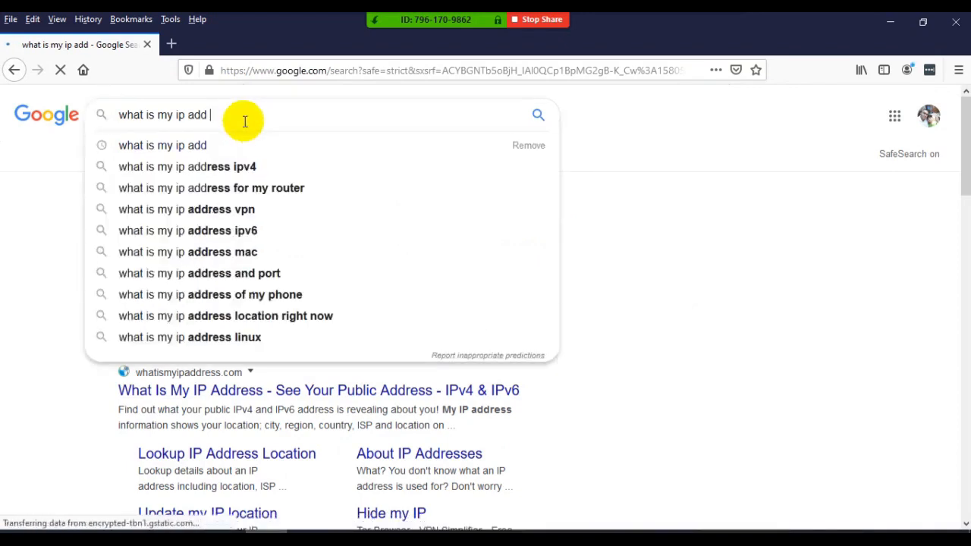
{"action": "key", "text": "Down"}
{"action": "key", "text": "Down"}
{"action": "key", "text": "Return"}
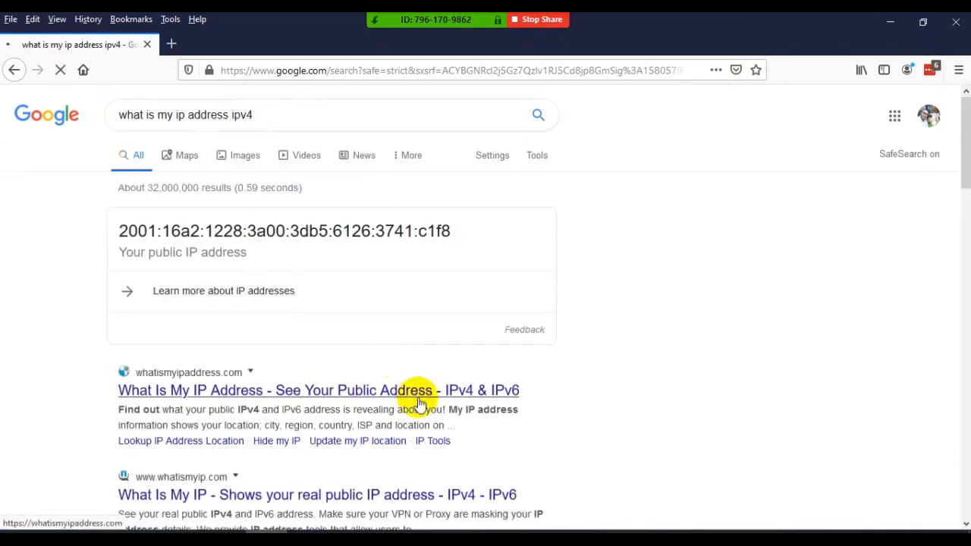
- View Google's help page about IP addresses and return to the search results
{"action": "left_click", "coordinate": [221, 295]}
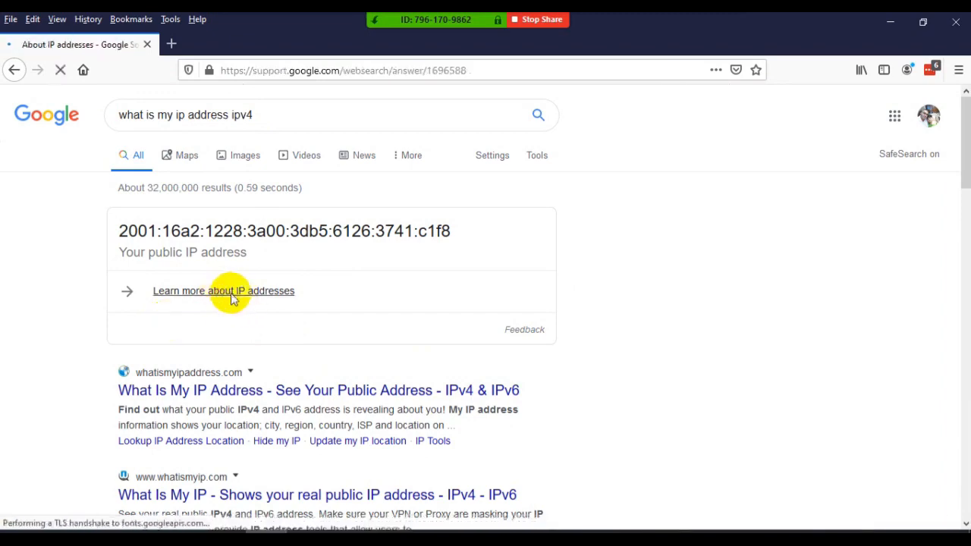
{"action": "scroll", "coordinate": [190, 281], "scroll_direction": "down", "scroll_amount": 4}
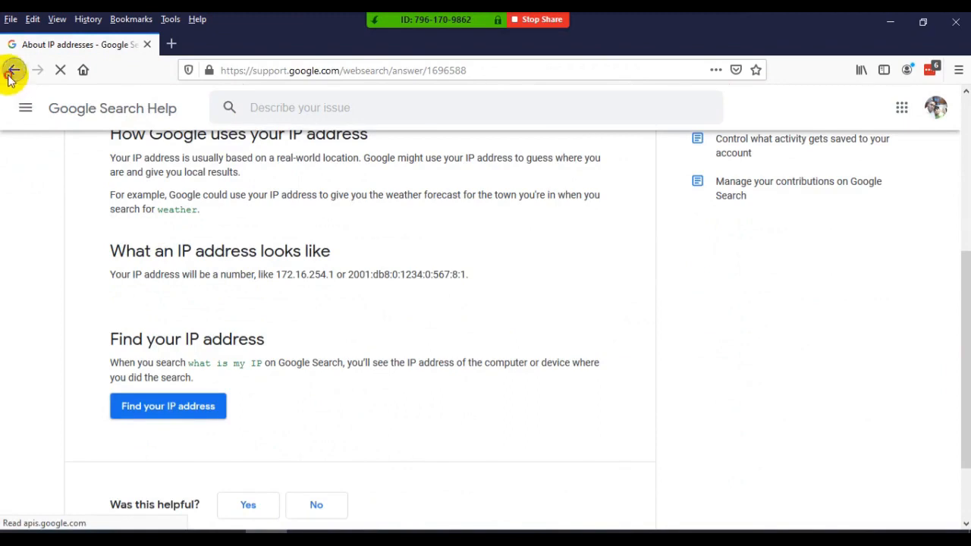
{"action": "left_click", "coordinate": [12, 70]}
{"action": "scroll", "coordinate": [278, 329], "scroll_direction": "down", "scroll_amount": 5}
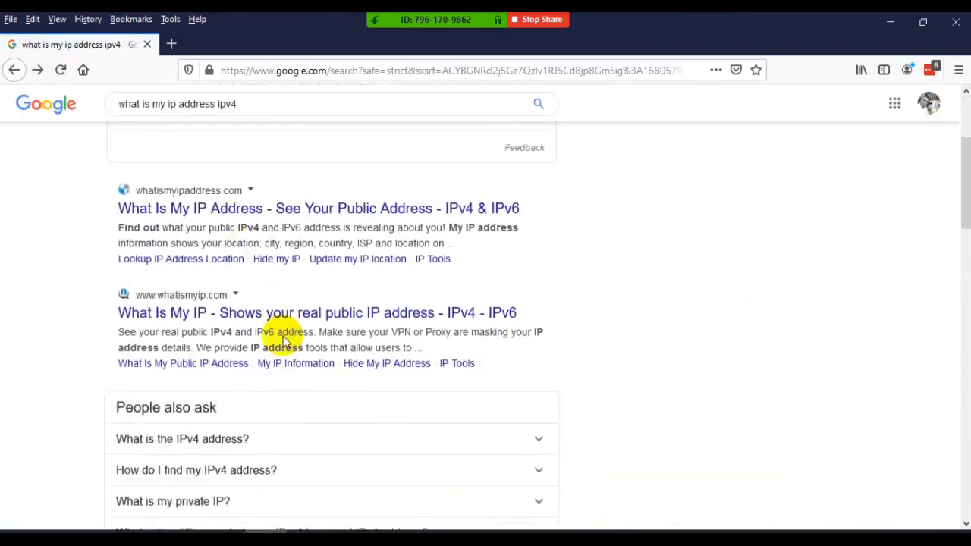
{"action": "left_click", "coordinate": [292, 283]}
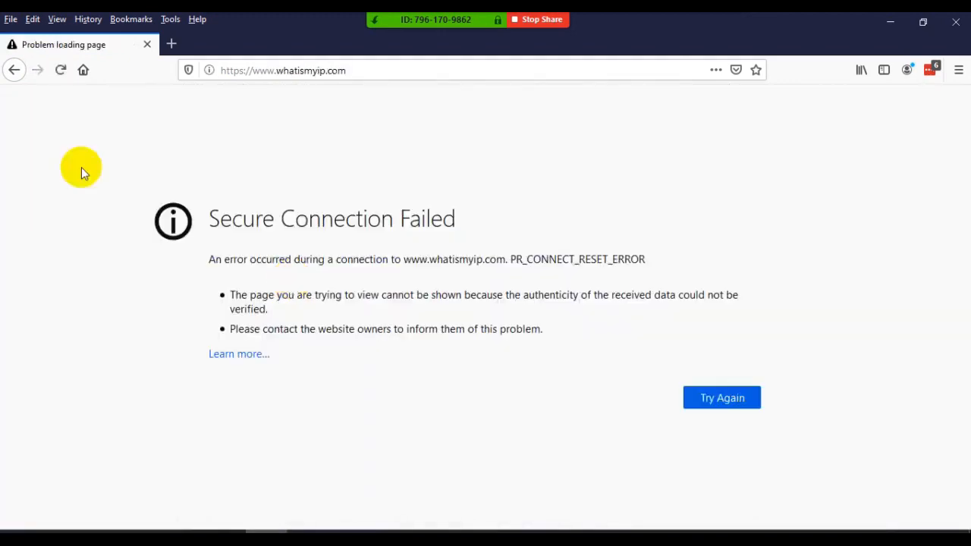
{"action": "left_click", "coordinate": [14, 70]}
{"action": "scroll", "coordinate": [255, 284], "scroll_direction": "down", "scroll_amount": 3}
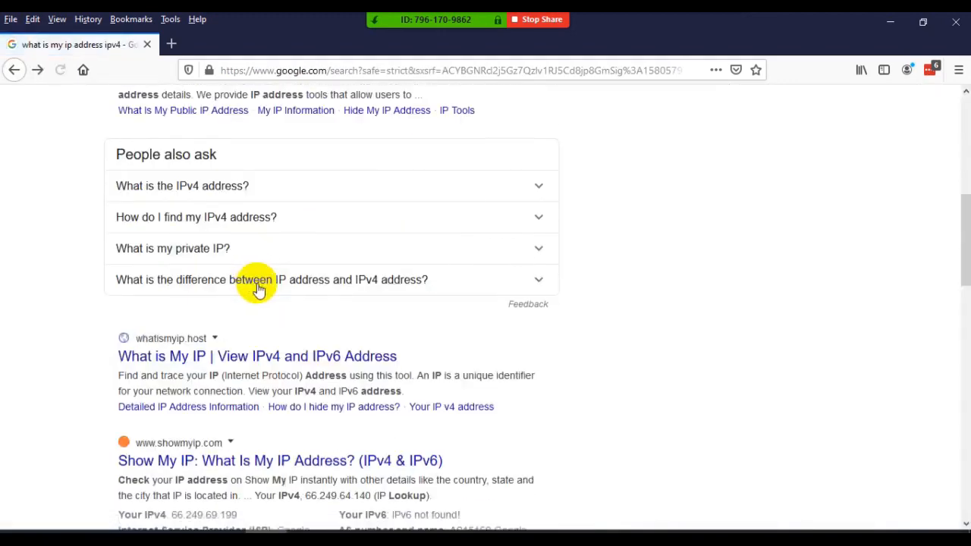
{"action": "scroll", "coordinate": [257, 283], "scroll_direction": "up", "scroll_amount": 5}
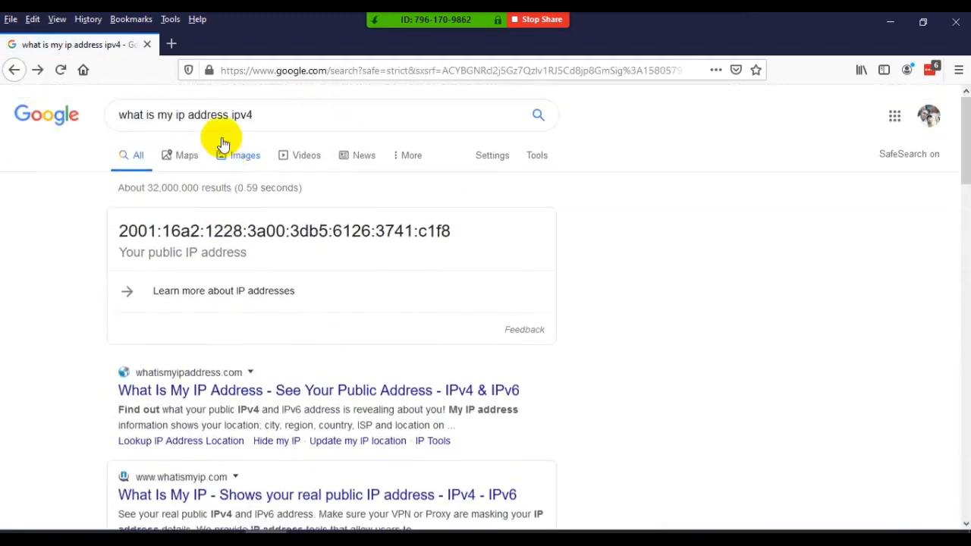
- Change the Google search to "what is my public ipv4 address" and run it
{"action": "left_click", "coordinate": [265, 114]}
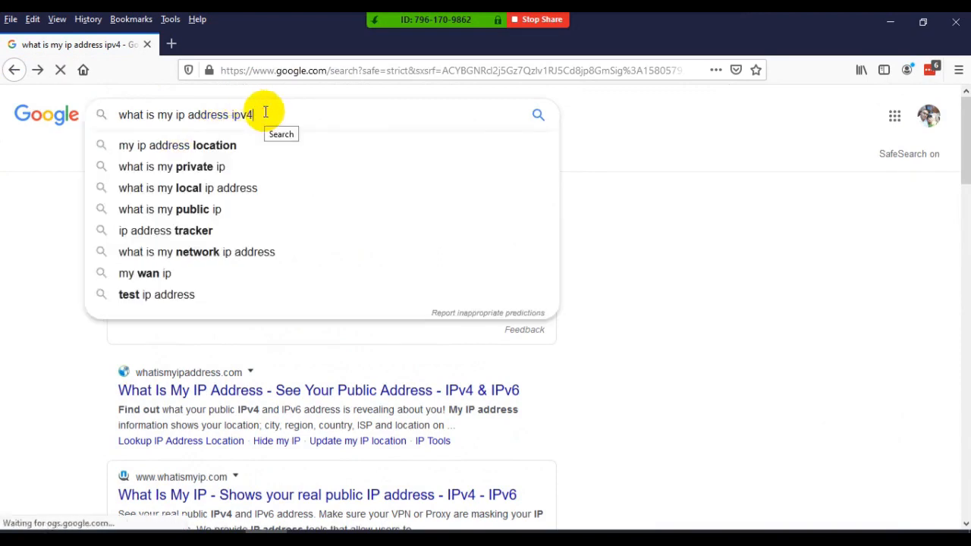
{"action": "key", "text": "BackSpace"}
{"action": "key", "text": "BackSpace"}
{"action": "key", "text": "BackSpace"}
{"action": "key", "text": "BackSpace"}
{"action": "key", "text": "BackSpace"}
{"action": "key", "text": "BackSpace"}
{"action": "key", "text": "BackSpace"}
{"action": "key", "text": "BackSpace"}
{"action": "key", "text": "BackSpace"}
{"action": "key", "text": "BackSpace"}
{"action": "key", "text": "BackSpace"}
{"action": "key", "text": "BackSpace"}
{"action": "key", "text": "BackSpace"}
{"action": "key", "text": "BackSpace"}
{"action": "key", "text": "BackSpace"}
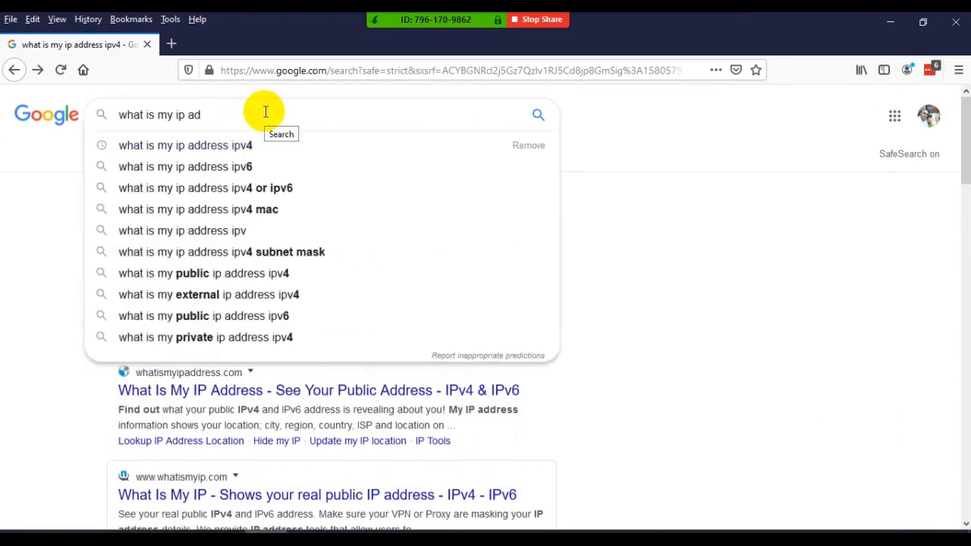
{"action": "type", "text": "pu"}
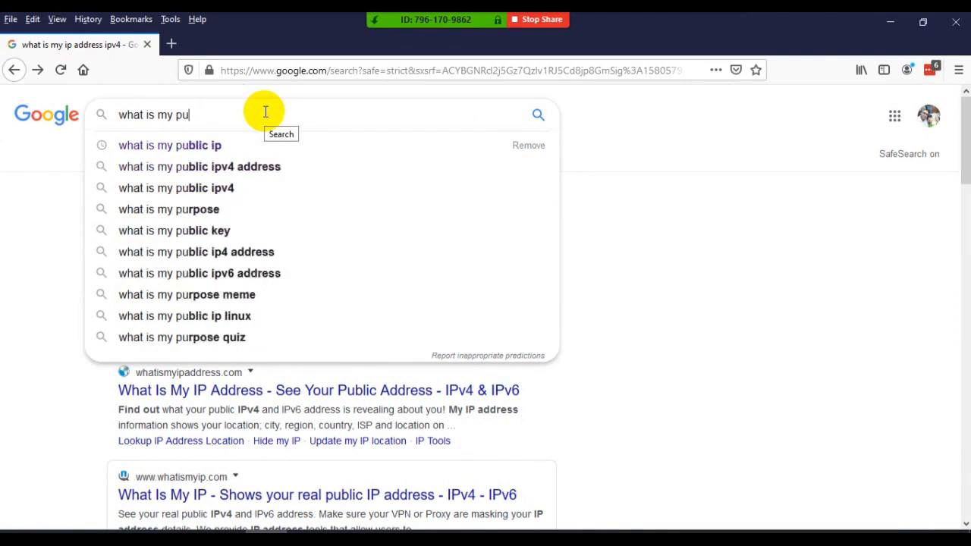
{"action": "type", "text": "blic ipv4 address"}
{"action": "key", "text": "Return"}
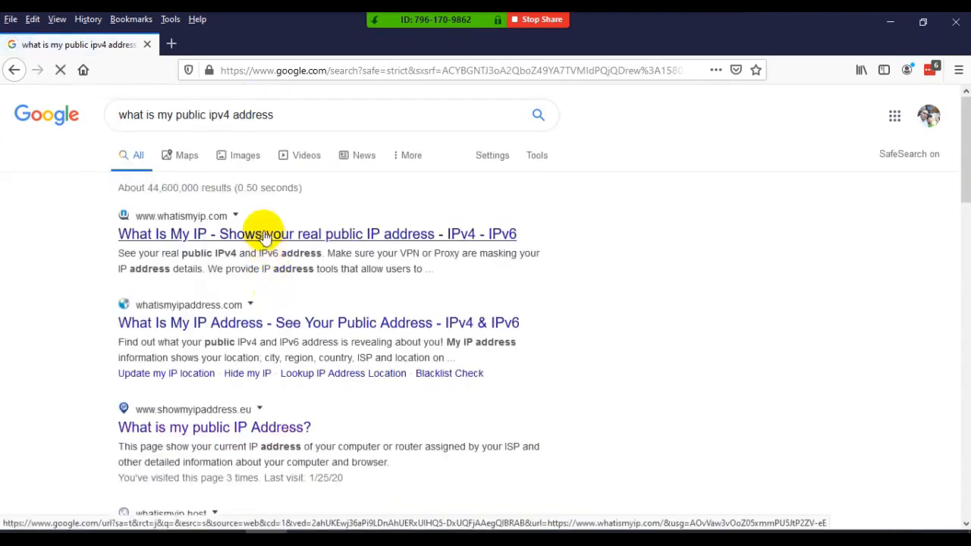
{"action": "left_click", "coordinate": [264, 237]}
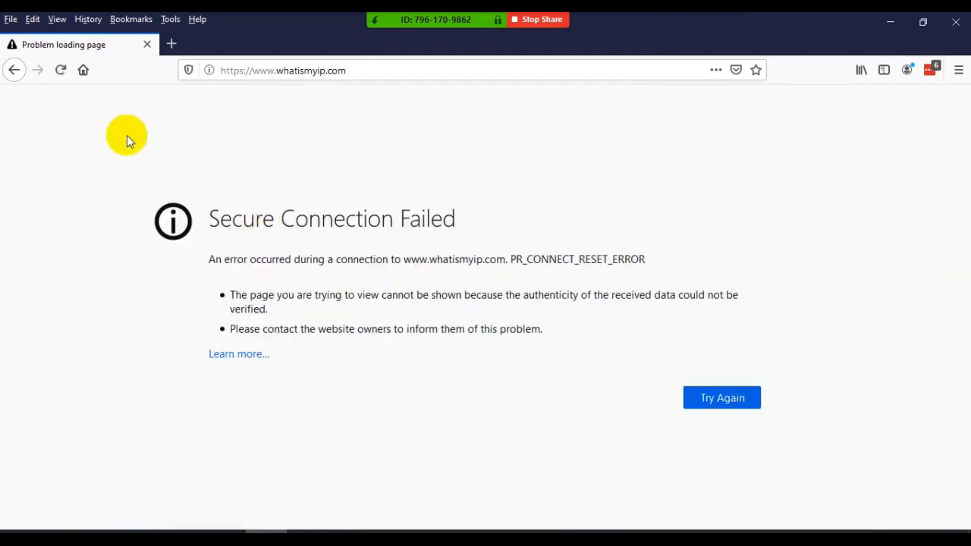
{"action": "left_click", "coordinate": [14, 69]}
{"action": "scroll", "coordinate": [245, 304], "scroll_direction": "down", "scroll_amount": 2}
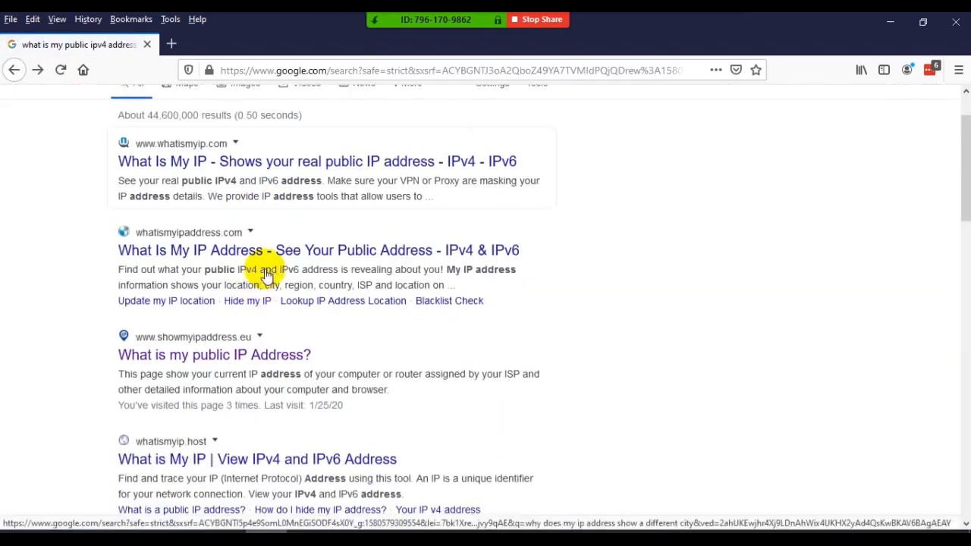
{"action": "left_click", "coordinate": [254, 336]}
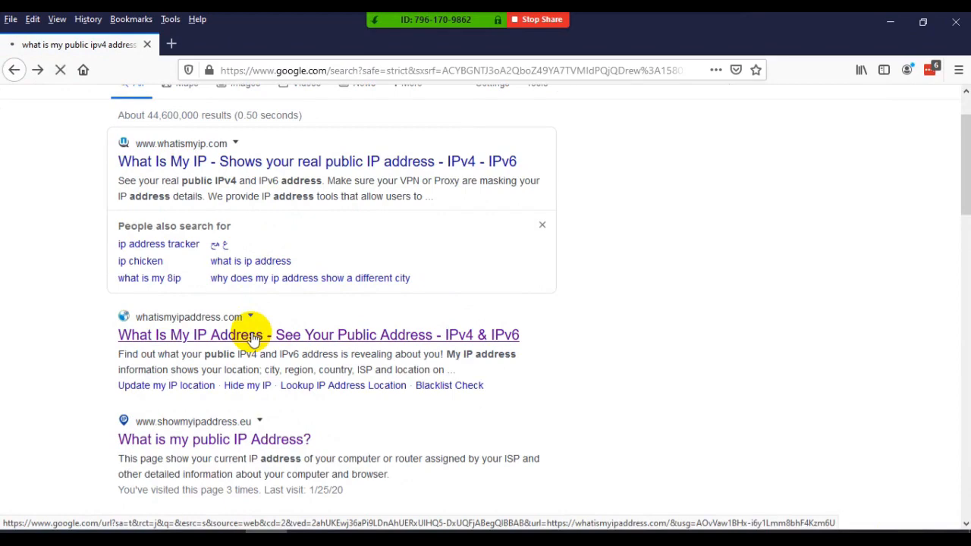
{"action": "scroll", "coordinate": [253, 338], "scroll_direction": "down", "scroll_amount": 4}
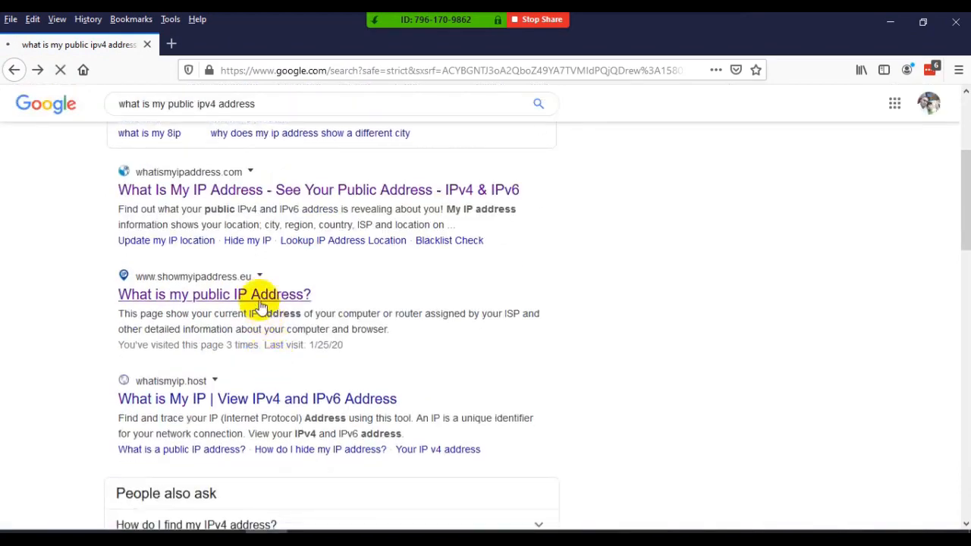
{"action": "right_click", "coordinate": [260, 301]}
{"action": "left_click", "coordinate": [281, 307]}
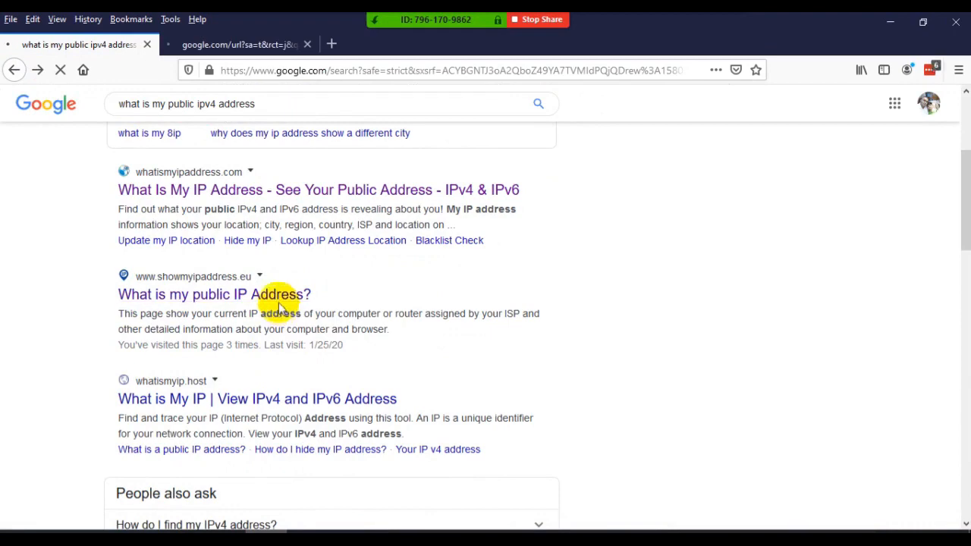
{"action": "left_click", "coordinate": [240, 45]}
{"action": "left_click", "coordinate": [109, 46]}
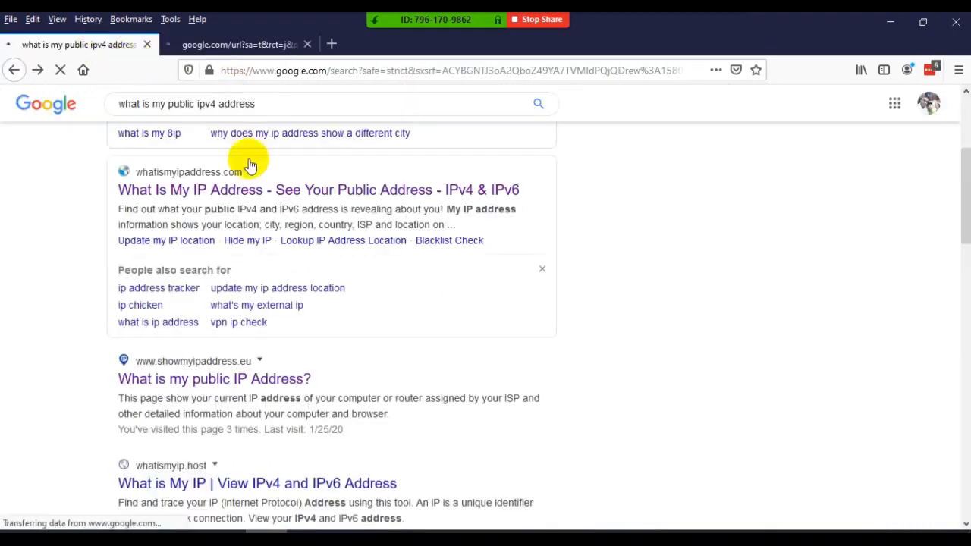
- Open the whatismyip.host result in the first tab and look through the remaining search results while the pages load
{"action": "scroll", "coordinate": [317, 303], "scroll_direction": "down", "scroll_amount": 4}
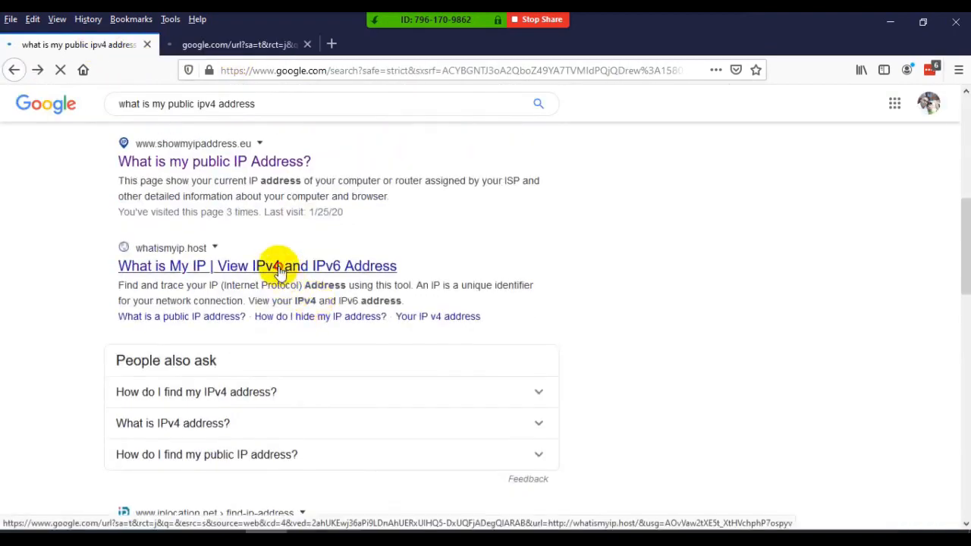
{"action": "scroll", "coordinate": [278, 322], "scroll_direction": "down", "scroll_amount": 4}
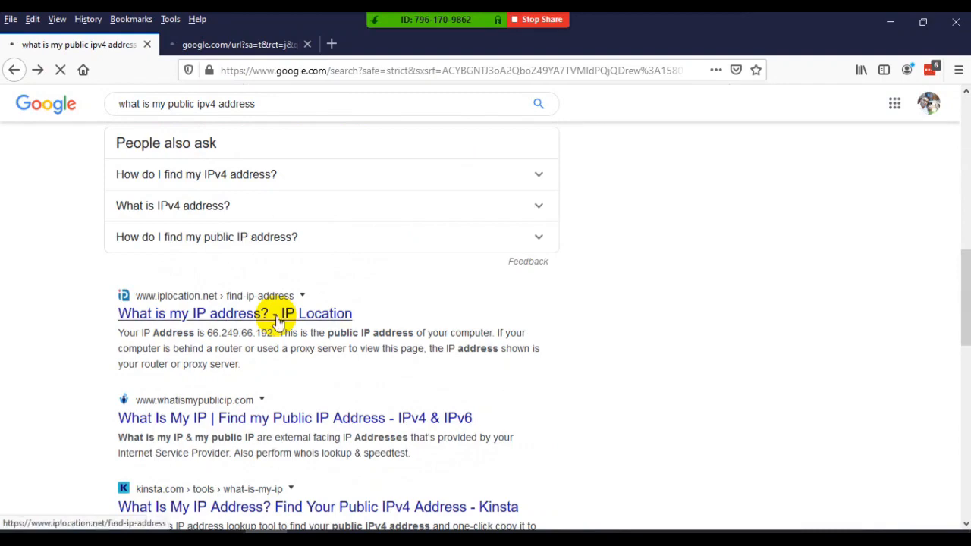
{"action": "left_click", "coordinate": [219, 44]}
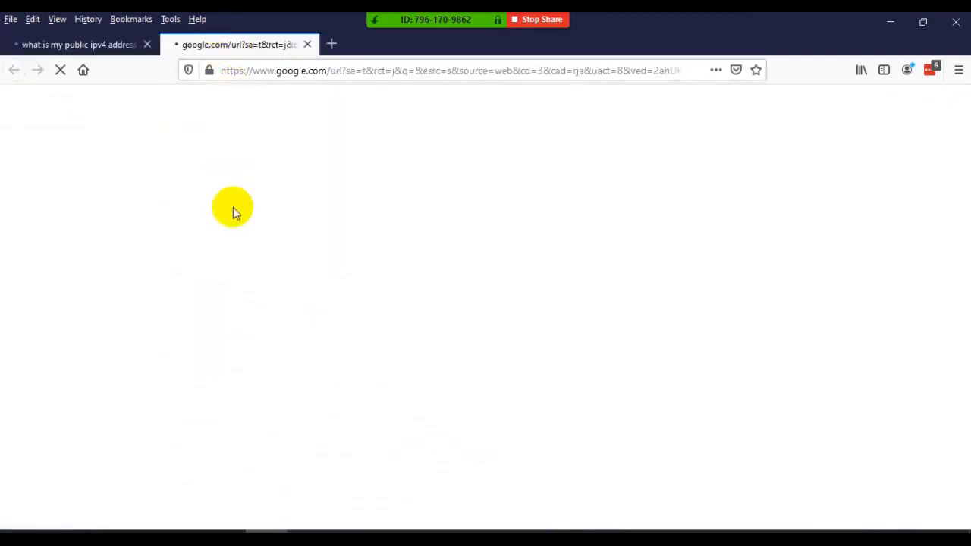
{"action": "left_click", "coordinate": [100, 45]}
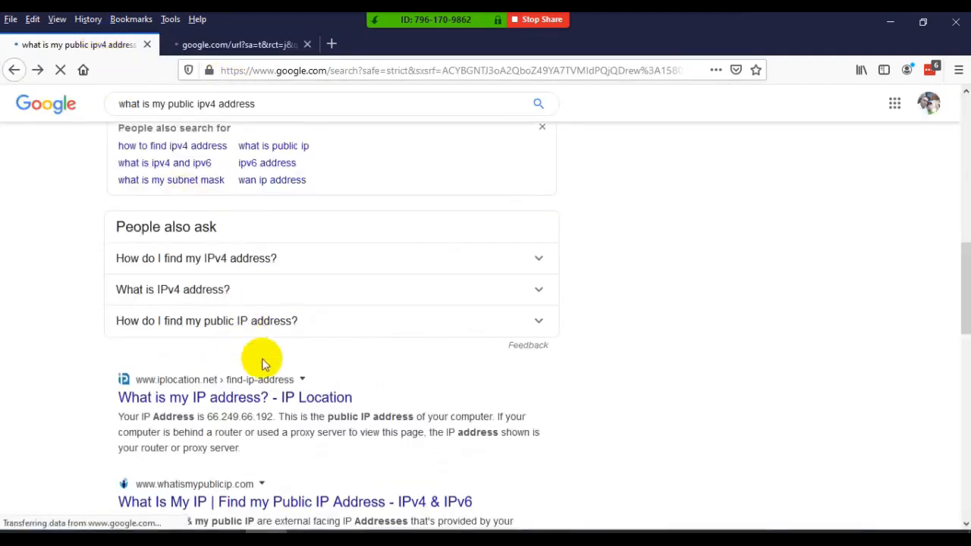
{"action": "scroll", "coordinate": [260, 358], "scroll_direction": "down", "scroll_amount": 4}
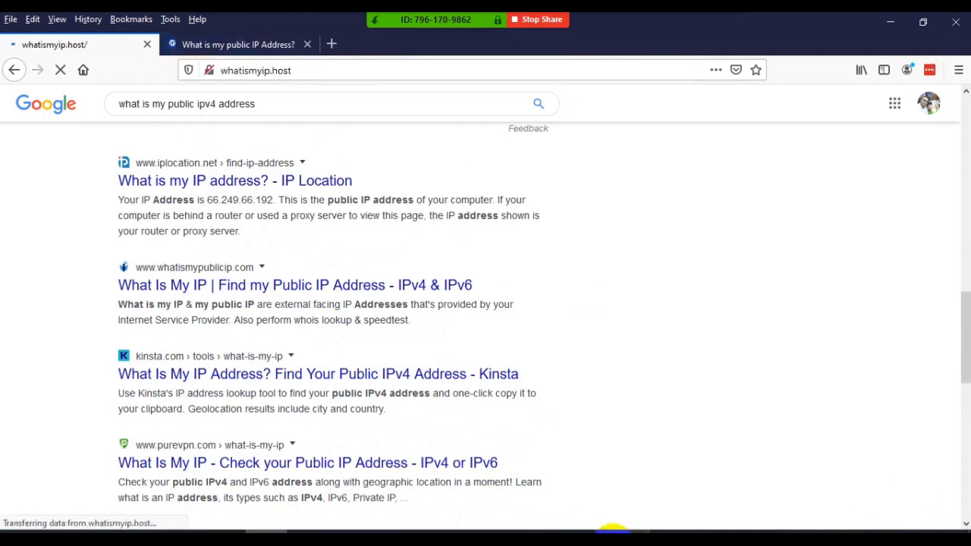
{"action": "left_click", "coordinate": [629, 541]}
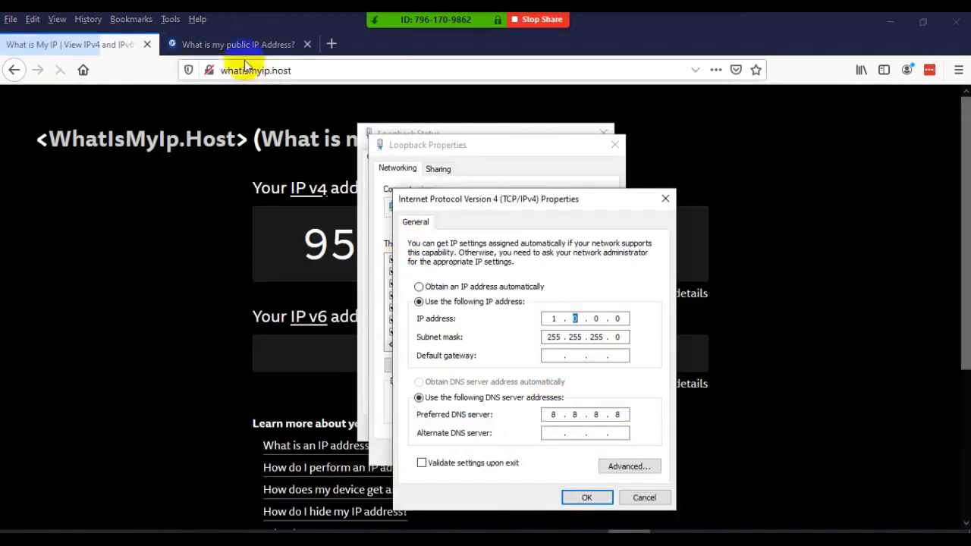
{"action": "left_click", "coordinate": [241, 36]}
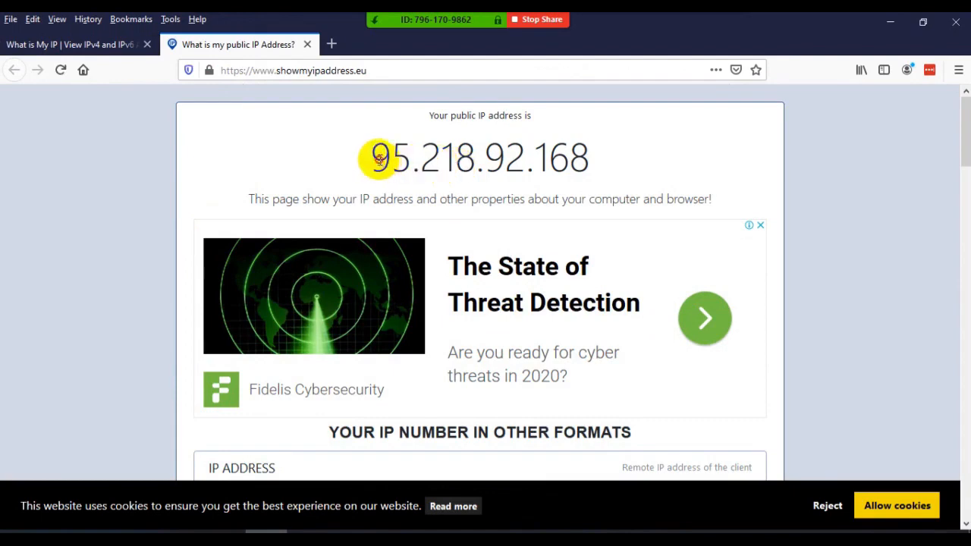
{"action": "left_click_drag", "start_coordinate": [376, 157], "coordinate": [581, 156]}
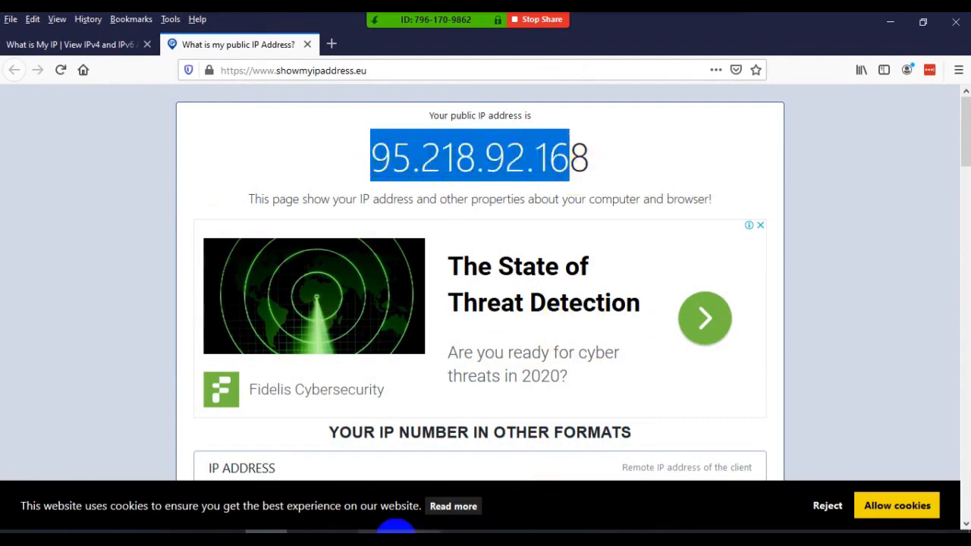
- Switch to the Windows network settings and open the connection details of the Wi-Fi adapter
{"action": "left_click", "coordinate": [379, 531]}
{"action": "left_click", "coordinate": [379, 530]}
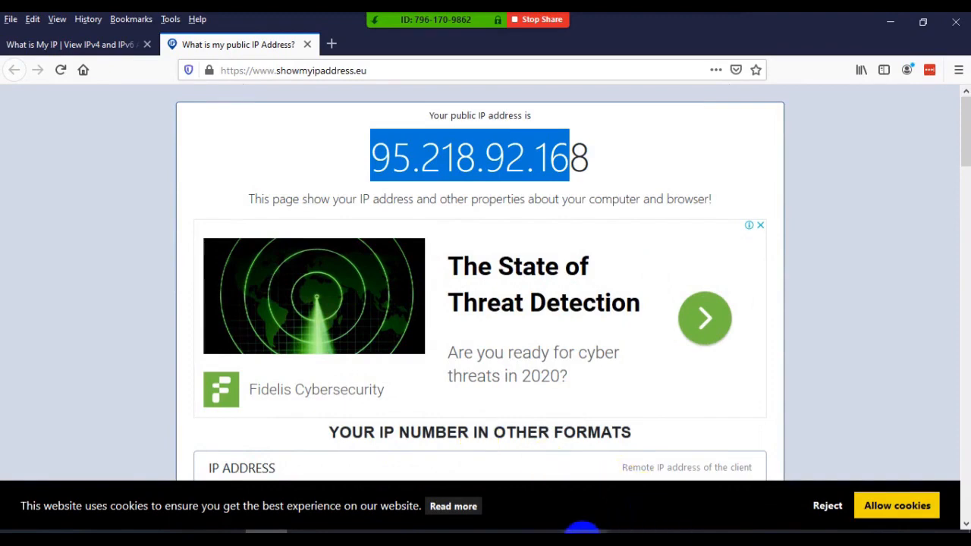
{"action": "left_click", "coordinate": [583, 533]}
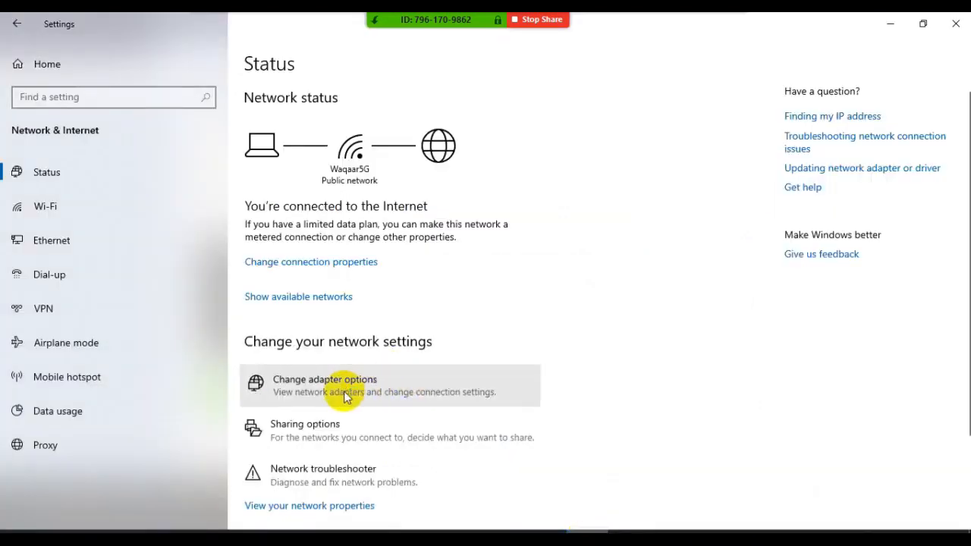
{"action": "left_click", "coordinate": [373, 385]}
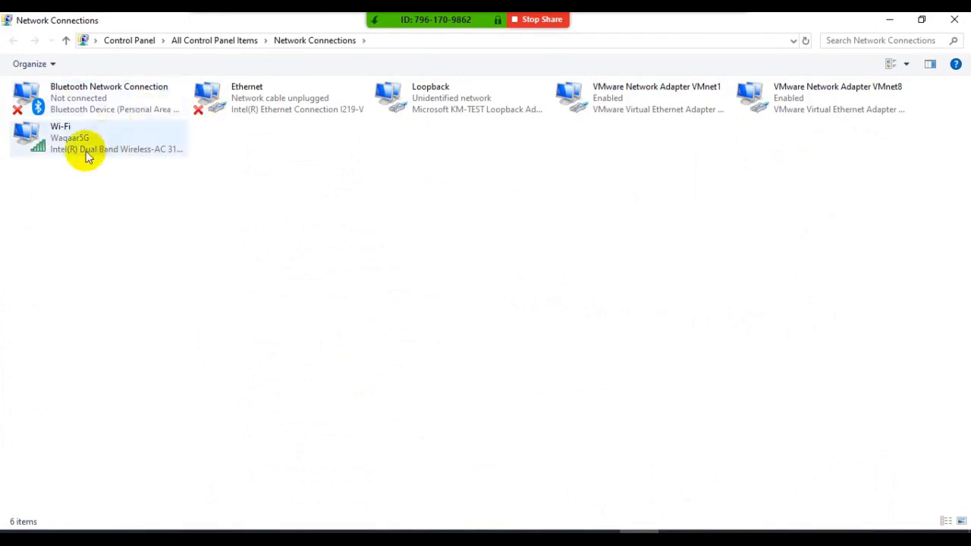
{"action": "left_click", "coordinate": [85, 151]}
{"action": "double_click", "coordinate": [86, 152]}
{"action": "left_click", "coordinate": [396, 293]}
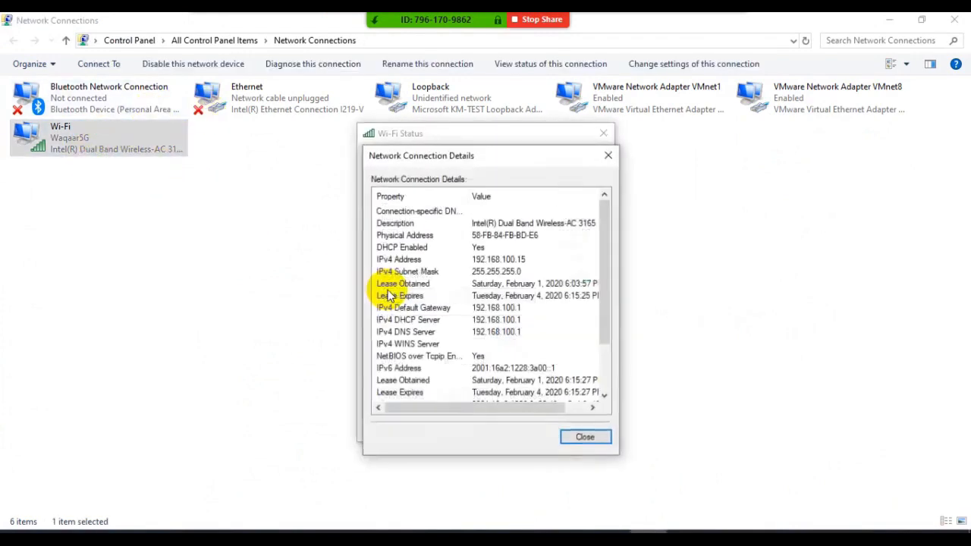
- Highlight the Wi-Fi adapter's IPv4 address and default gateway, then switch back to the public IP page in Firefox
{"action": "left_click", "coordinate": [500, 260]}
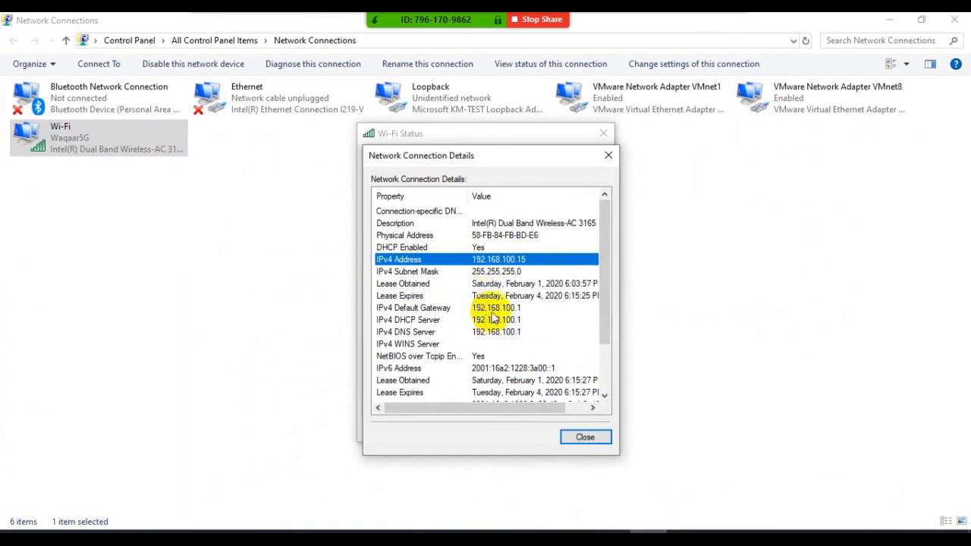
{"action": "left_click", "coordinate": [497, 309]}
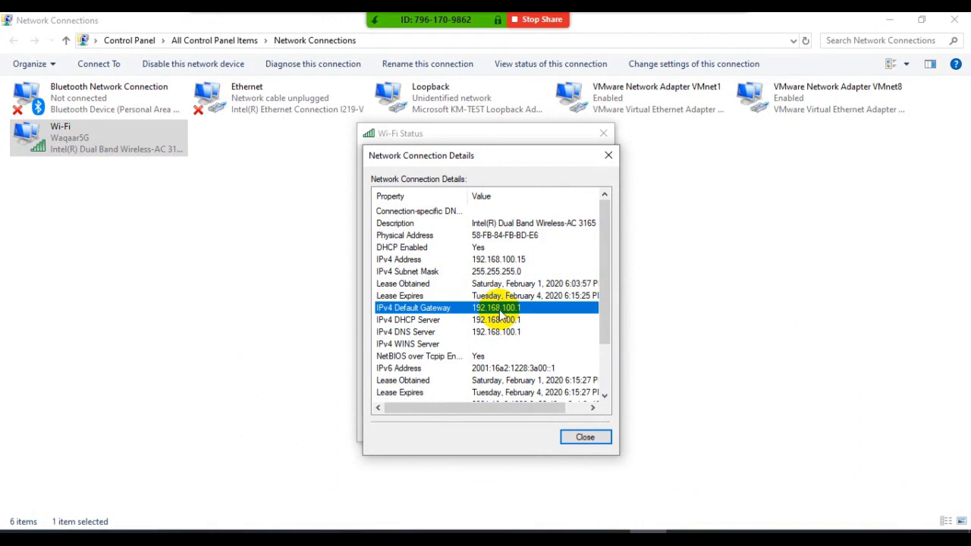
{"action": "left_click", "coordinate": [265, 526]}
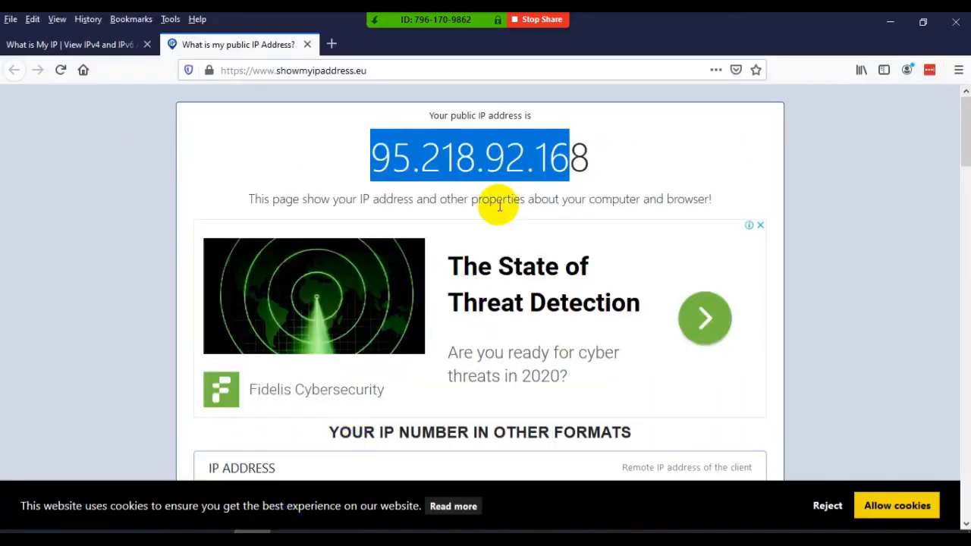
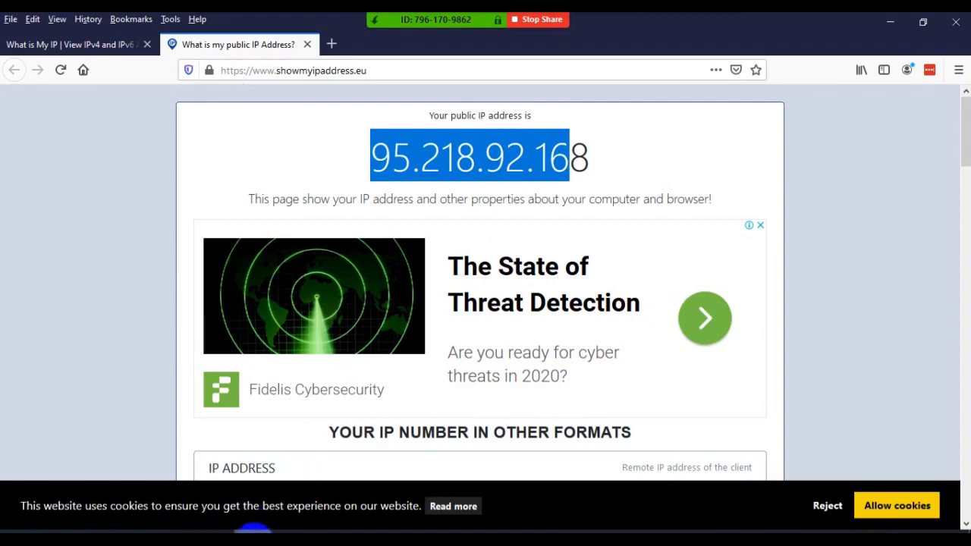
- Glance at the Wi-Fi connection details, switch to the IPv4 Addressing PDF and review the private address table and APIPA notes
{"action": "left_click", "coordinate": [257, 532]}
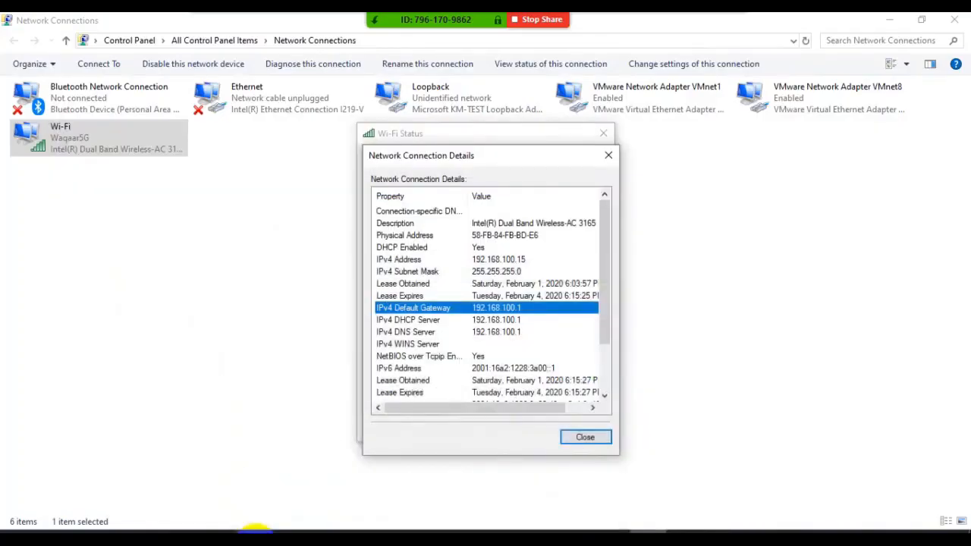
{"action": "mouse_move", "coordinate": [611, 533]}
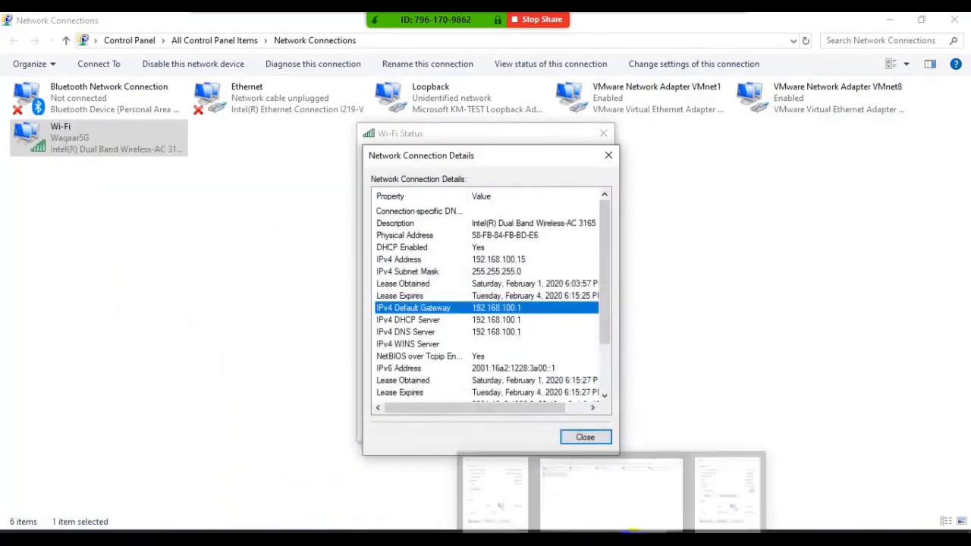
{"action": "left_click", "coordinate": [369, 470]}
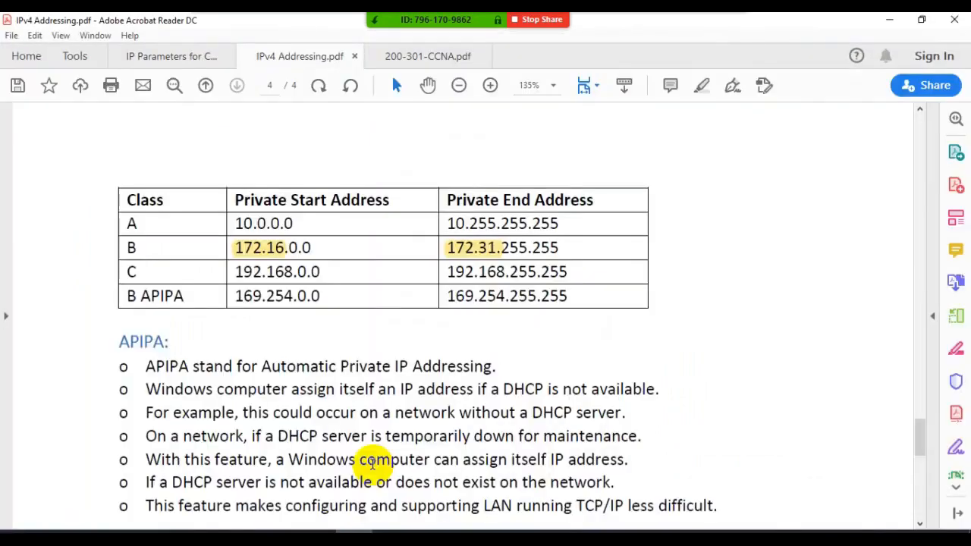
{"action": "scroll", "coordinate": [376, 366], "scroll_direction": "down", "scroll_amount": 4}
{"action": "scroll", "coordinate": [376, 367], "scroll_direction": "up", "scroll_amount": 2}
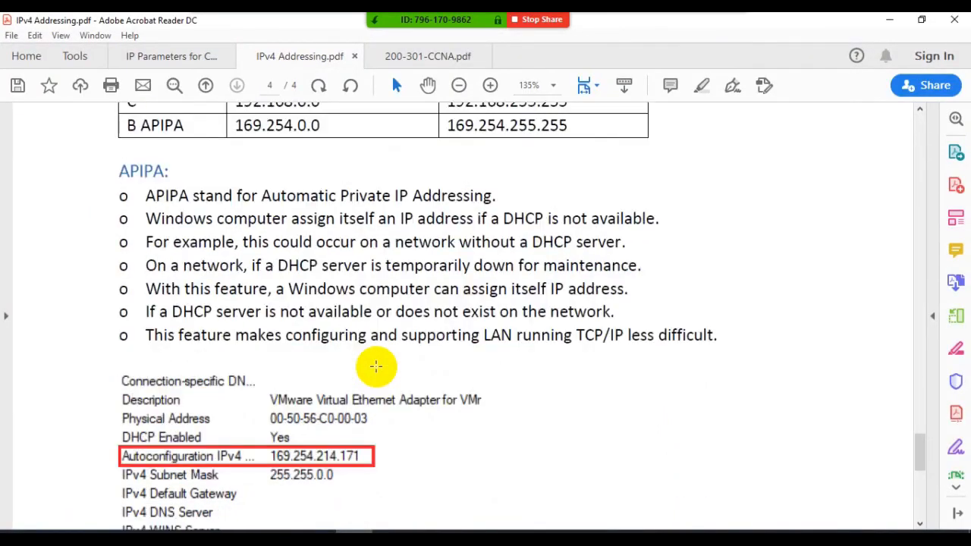
{"action": "scroll", "coordinate": [376, 367], "scroll_direction": "up", "scroll_amount": 1}
{"action": "scroll", "coordinate": [376, 366], "scroll_direction": "up", "scroll_amount": 1}
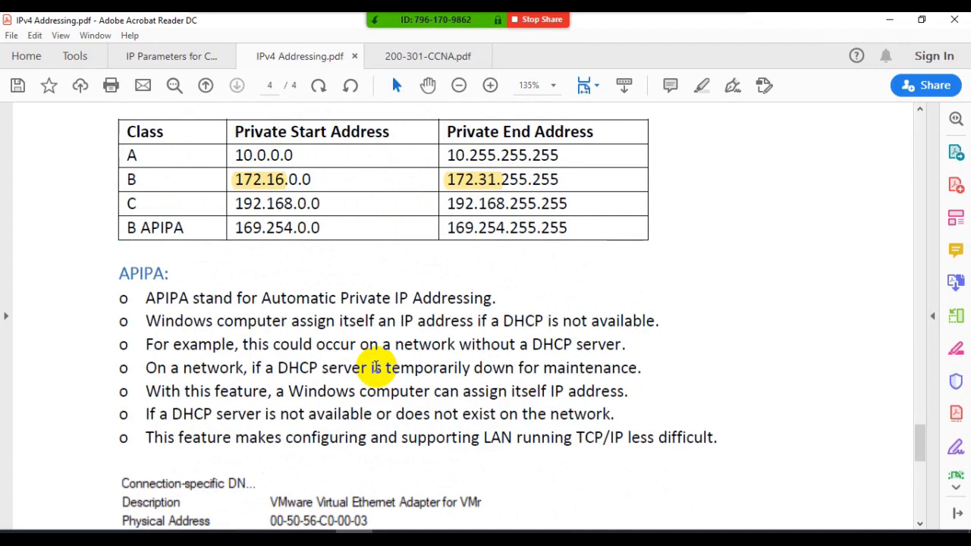
- Set the Loopback adapter's IPv4 properties in Network Connections to obtain the IP address and DNS server address automatically
{"action": "left_click", "coordinate": [630, 528]}
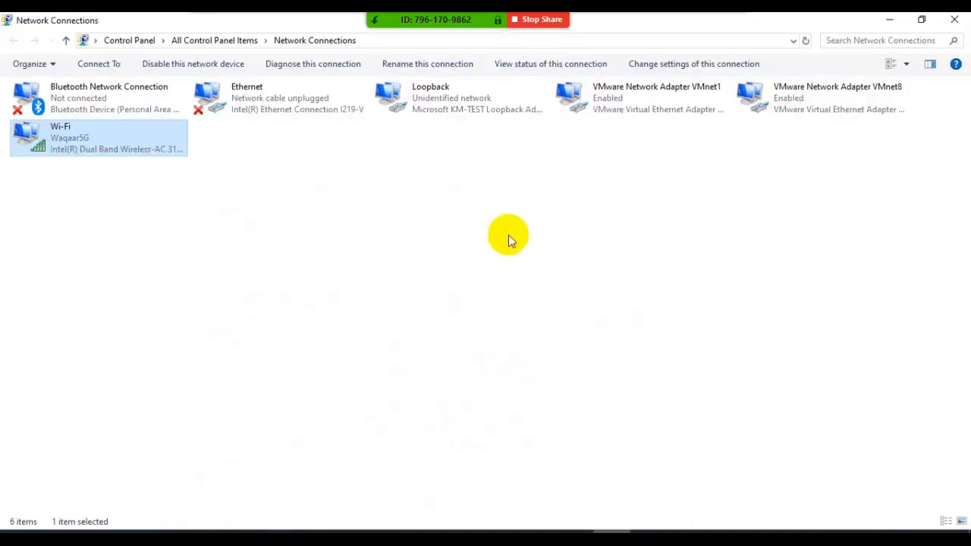
{"action": "left_click", "coordinate": [459, 105]}
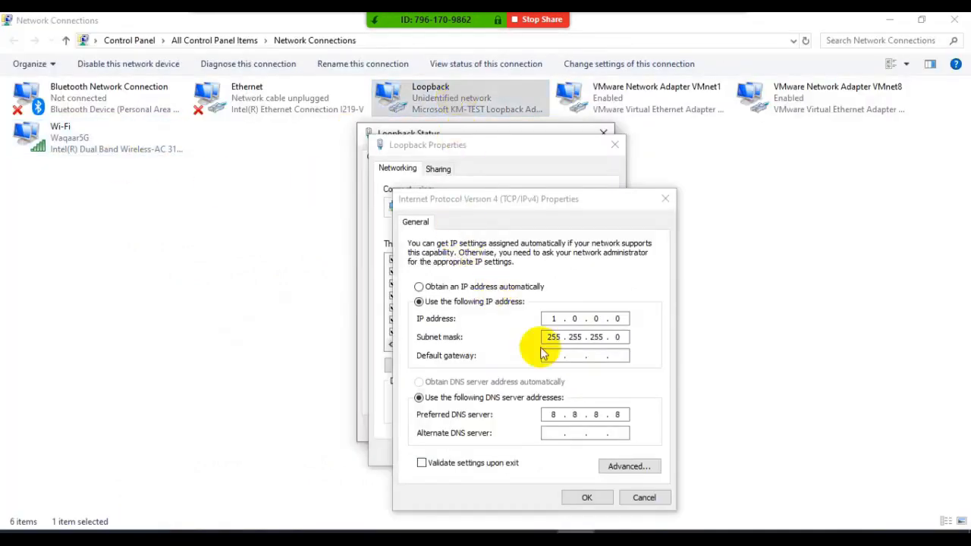
{"action": "left_click", "coordinate": [463, 286]}
{"action": "left_click", "coordinate": [463, 382]}
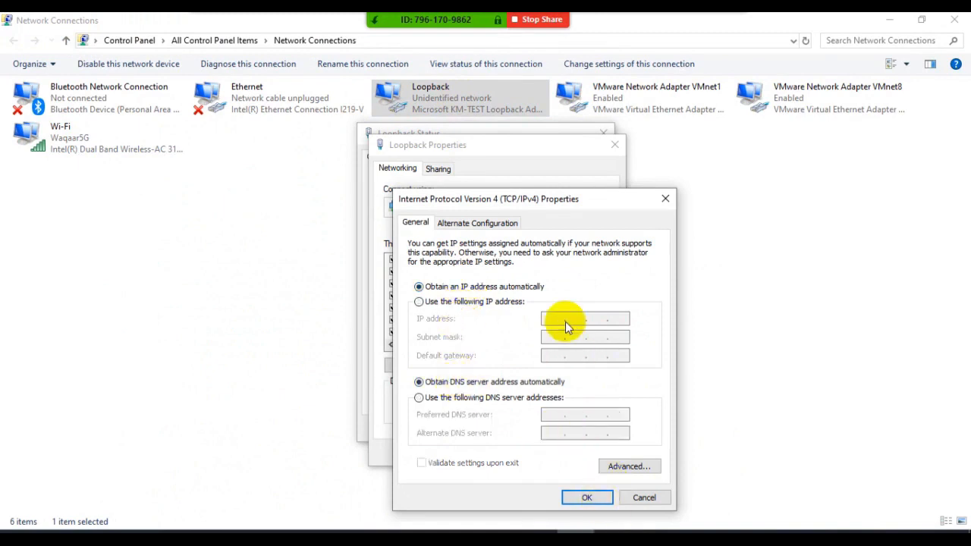
{"action": "left_click", "coordinate": [576, 497]}
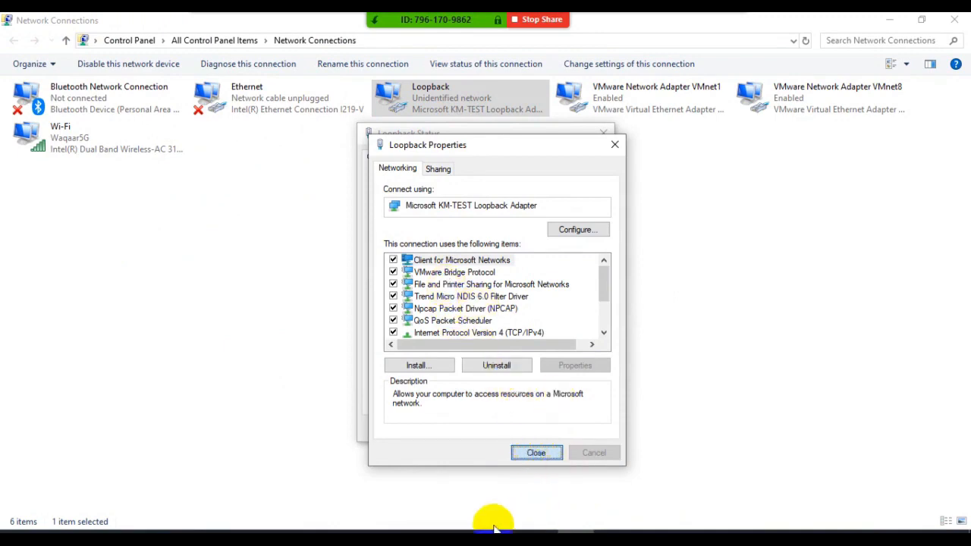
- Review the PDF's APIPA example and mark the matching Autoconfiguration IPv4 entry in the Loopback adapter's connection details
{"action": "left_click", "coordinate": [355, 539]}
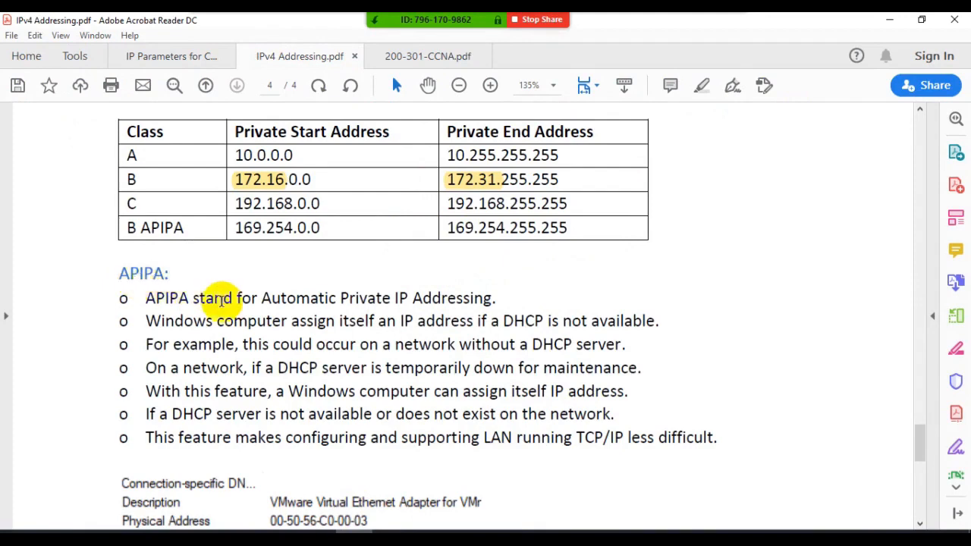
{"action": "scroll", "coordinate": [383, 302], "scroll_direction": "down", "scroll_amount": 2}
{"action": "scroll", "coordinate": [383, 302], "scroll_direction": "down", "scroll_amount": 4}
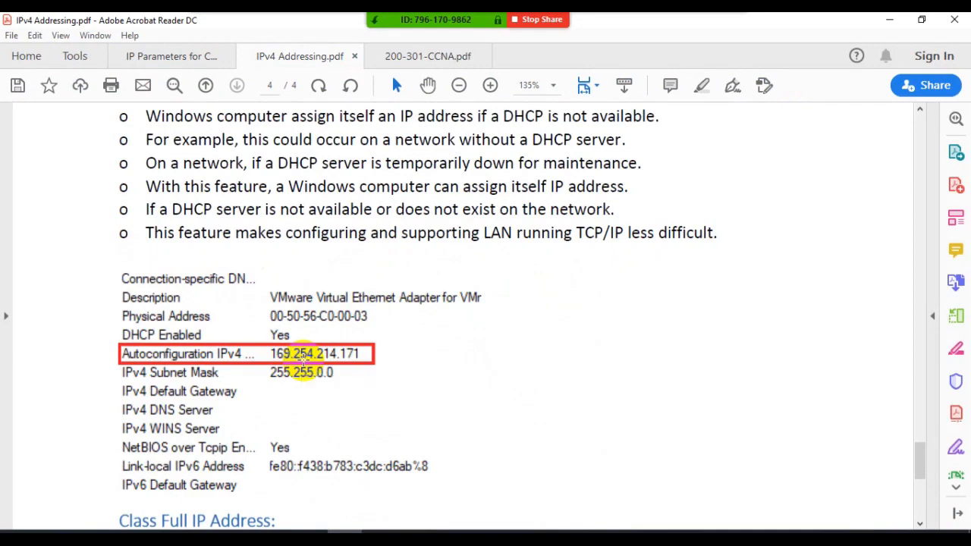
{"action": "left_click", "coordinate": [347, 531]}
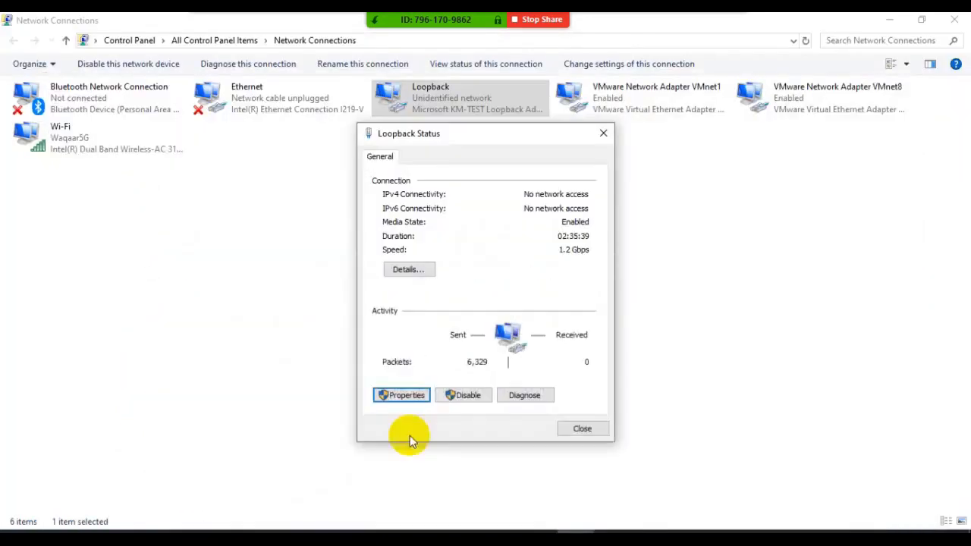
{"action": "left_click", "coordinate": [427, 272]}
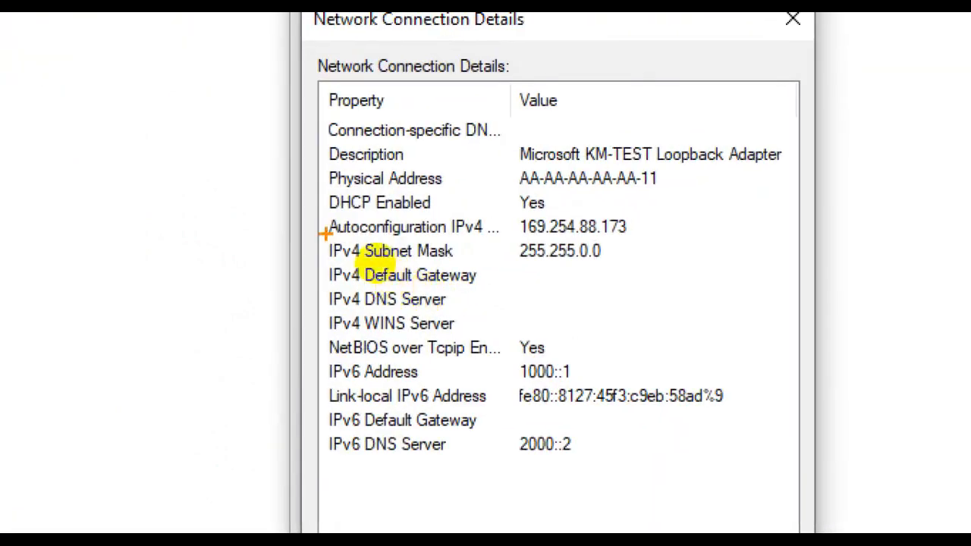
{"action": "mouse_move", "coordinate": [328, 240]}
{"action": "left_mouse_down"}
{"action": "mouse_move", "coordinate": [570, 239]}
{"action": "mouse_move", "coordinate": [501, 228]}
{"action": "left_mouse_up"}
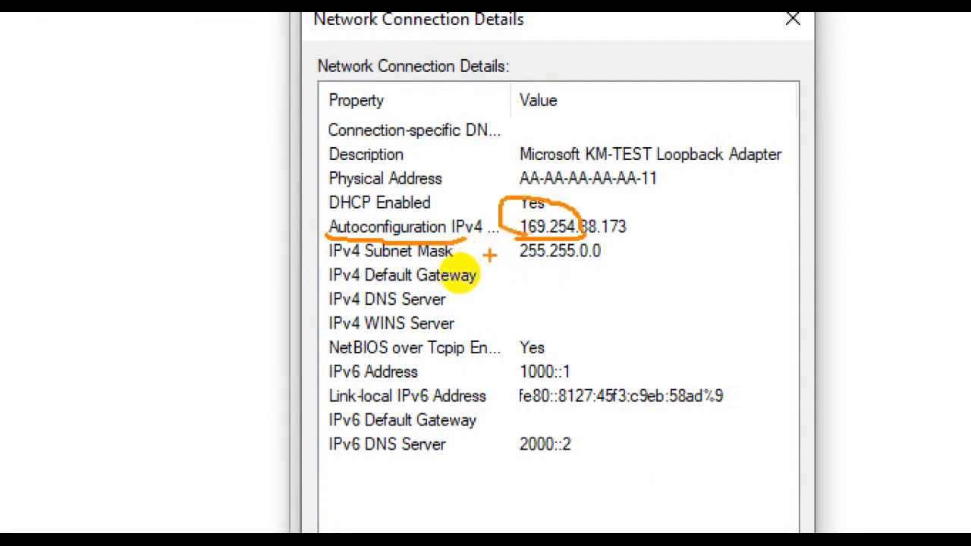
{"action": "left_click", "coordinate": [579, 435]}
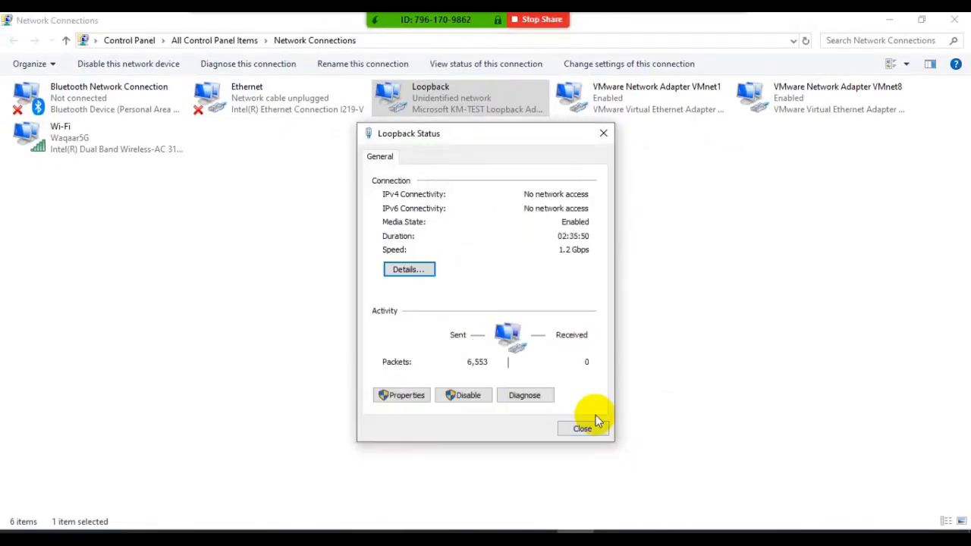
{"action": "left_click", "coordinate": [582, 429]}
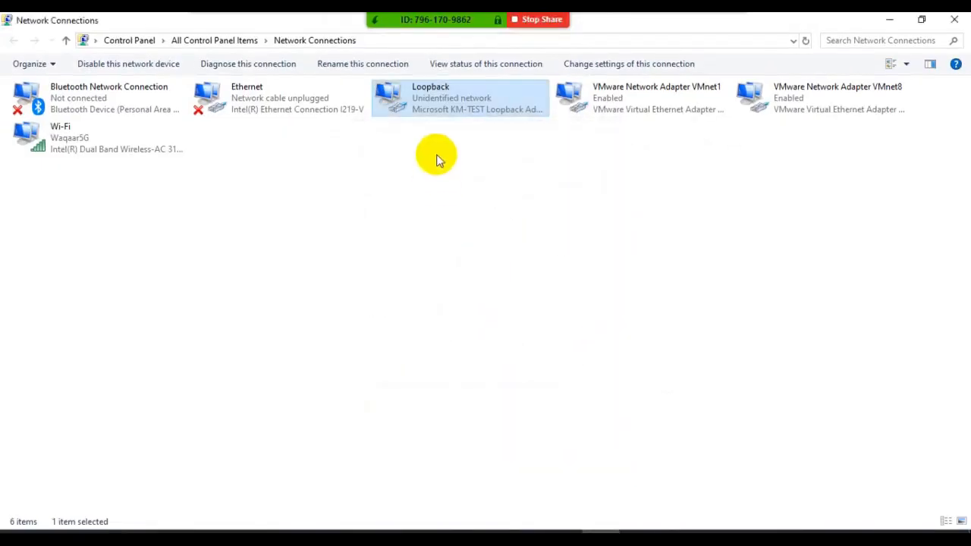
- Reopen the Loopback adapter's connection details, point out the autoconfigured IPv4 address and subnet mask enlarged, and close the dialogs
{"action": "double_click", "coordinate": [456, 106]}
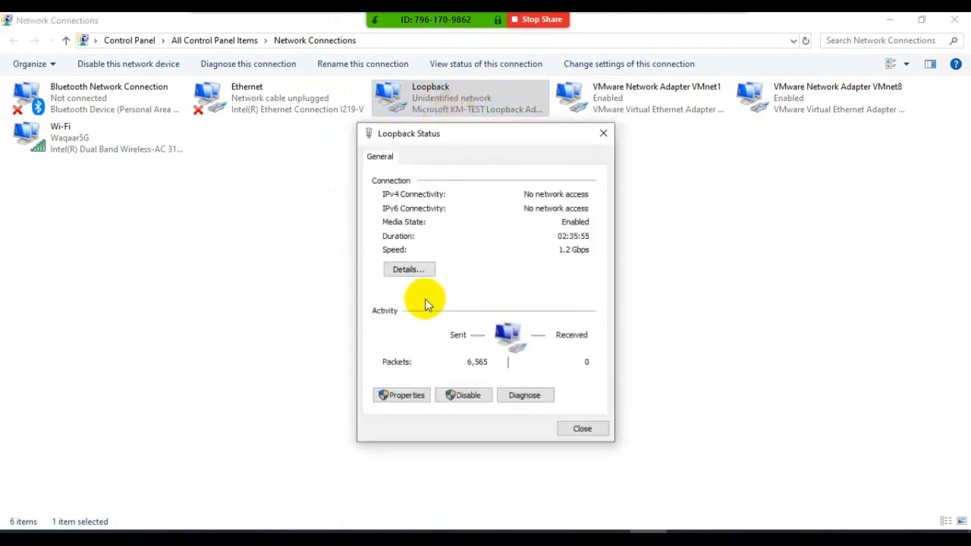
{"action": "left_click", "coordinate": [407, 271]}
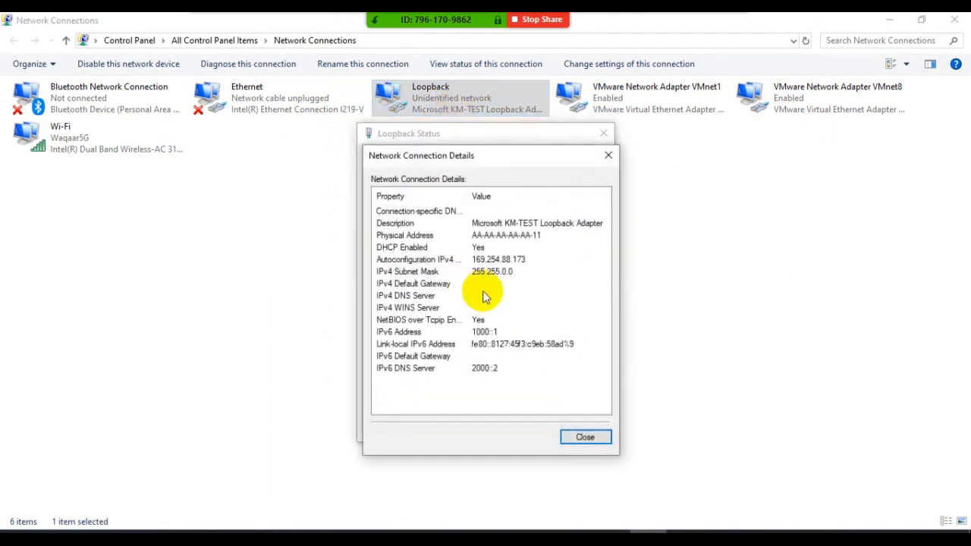
{"action": "key", "text": "ctrl+1"}
{"action": "left_click", "coordinate": [472, 288]}
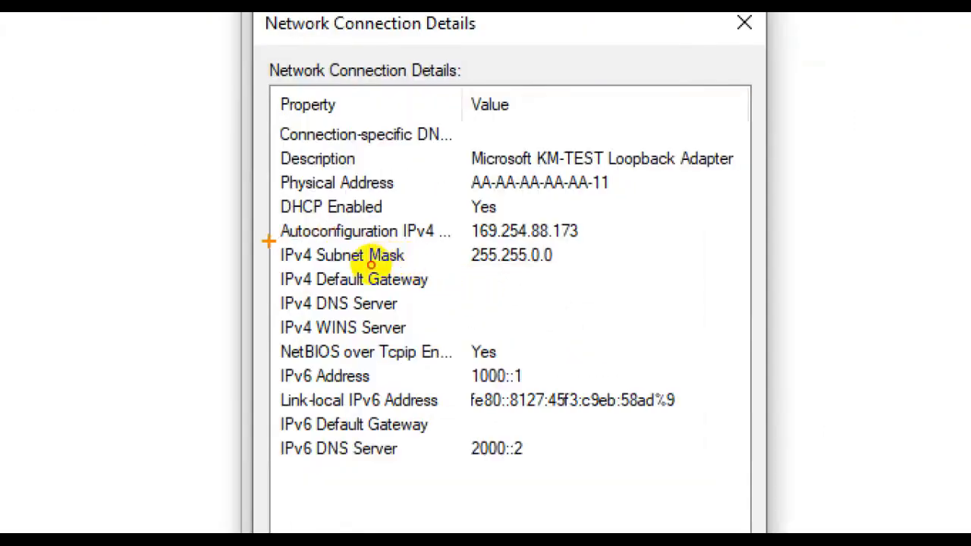
{"action": "left_click_drag", "start_coordinate": [371, 265], "coordinate": [507, 269]}
{"action": "key", "text": "Escape"}
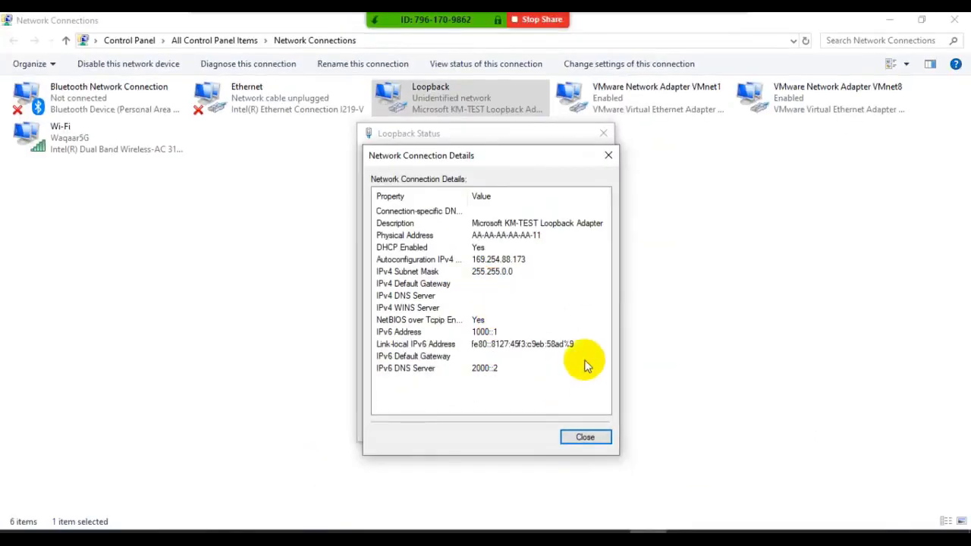
{"action": "left_click", "coordinate": [592, 440]}
{"action": "left_click", "coordinate": [581, 428]}
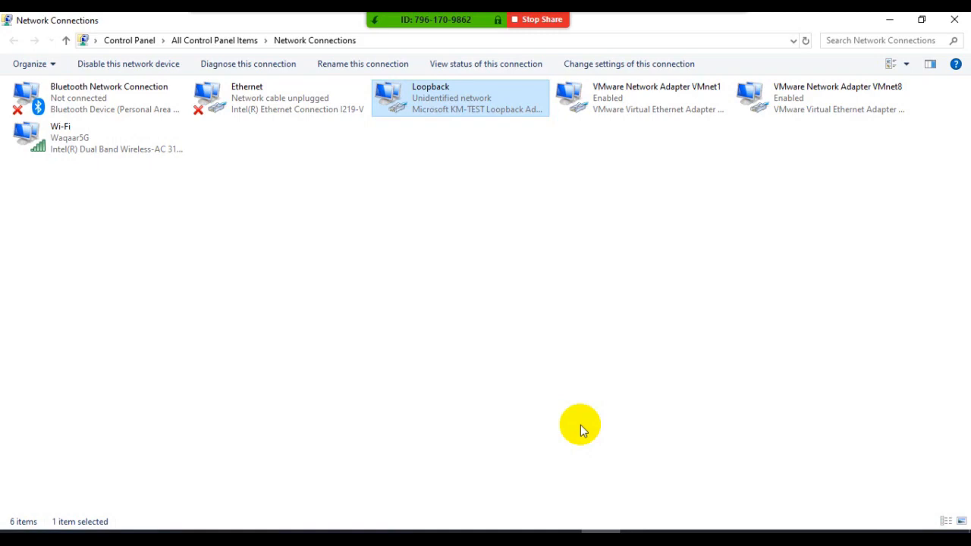
- Switch to the IPv4 Addressing PDF and highlight 169.254 in the B APIPA row's private start address
{"action": "left_click", "coordinate": [369, 531]}
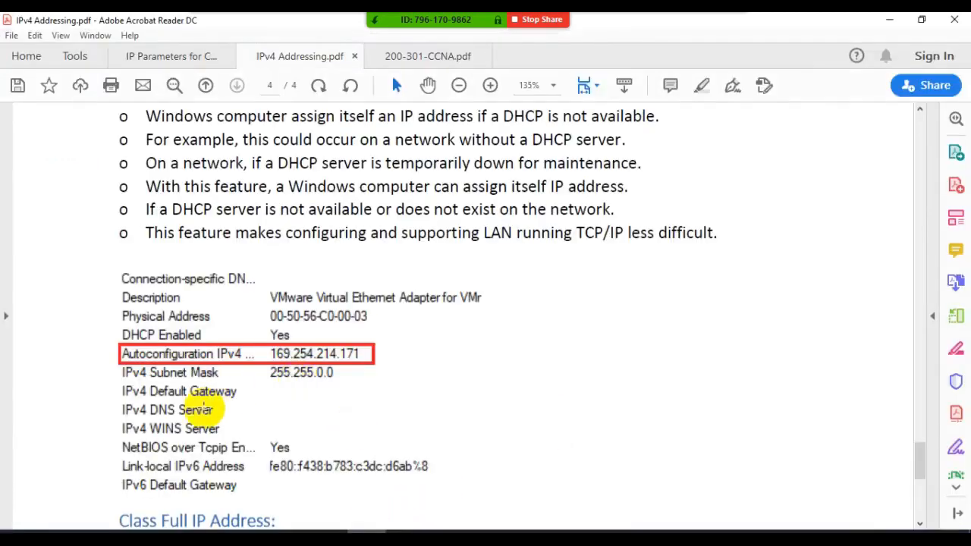
{"action": "scroll", "coordinate": [206, 410], "scroll_direction": "up", "scroll_amount": 3}
{"action": "scroll", "coordinate": [205, 410], "scroll_direction": "up", "scroll_amount": 3}
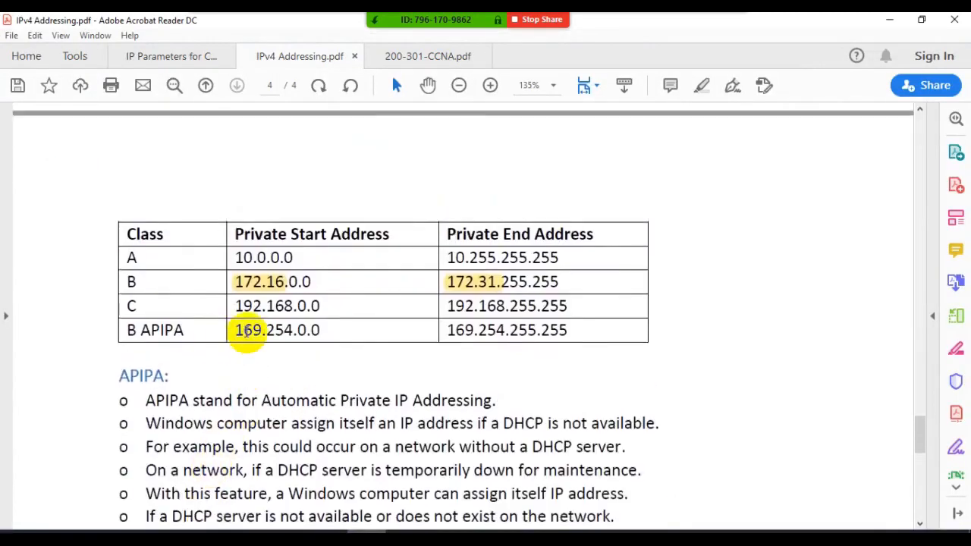
{"action": "left_click_drag", "start_coordinate": [235, 330], "coordinate": [295, 330]}
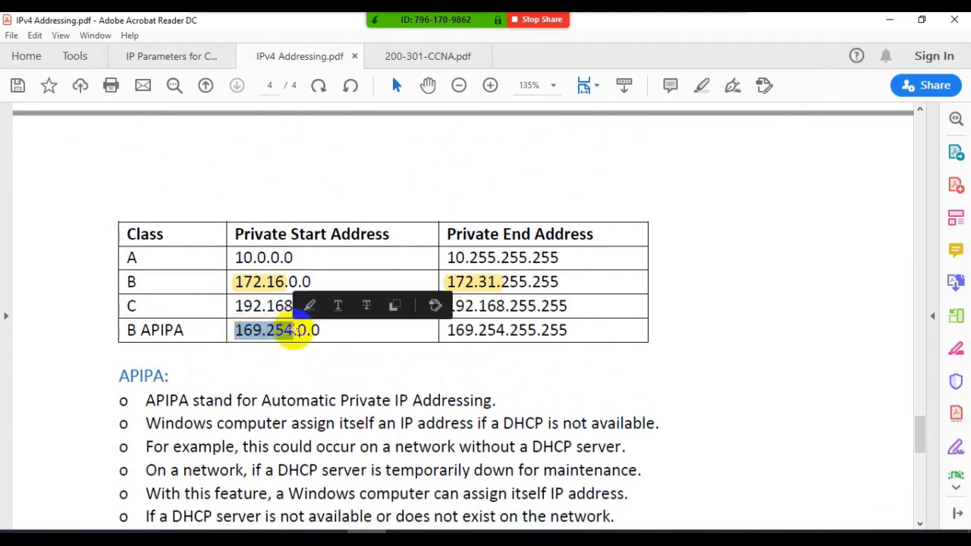
{"action": "left_click", "coordinate": [312, 305]}
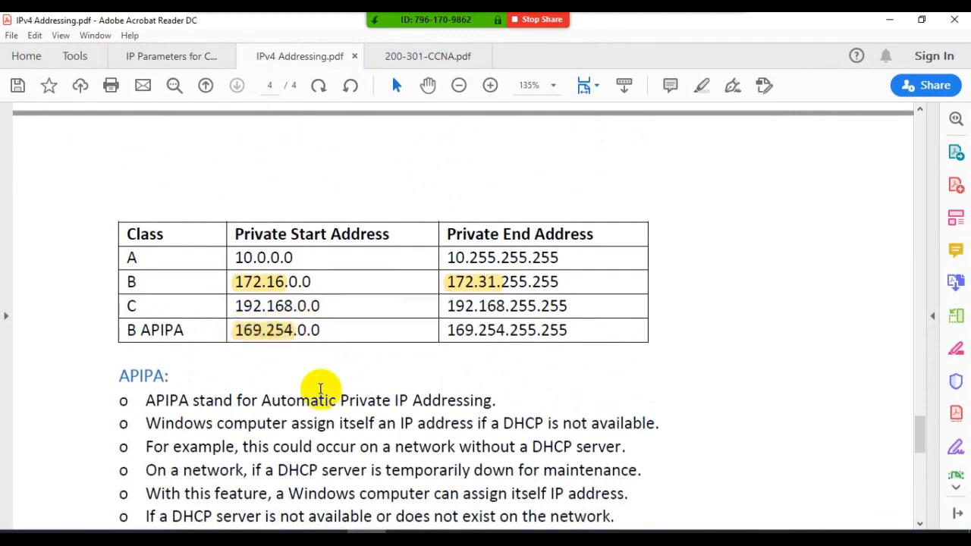
- Examine the Class Full IP Address section, selecting the Classes IP Address heading and the default subnet masks for classes A, B and C
{"action": "scroll", "coordinate": [320, 388], "scroll_direction": "down", "scroll_amount": 4}
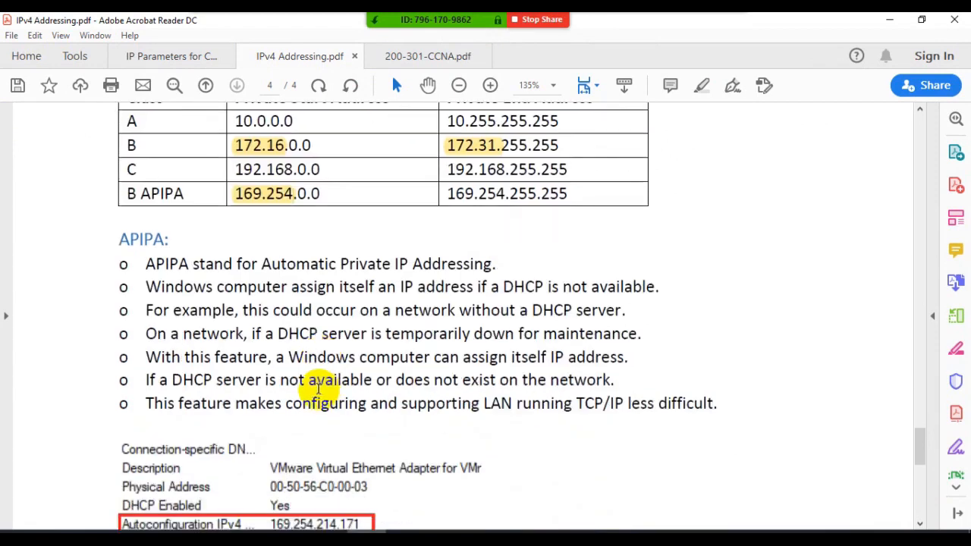
{"action": "scroll", "coordinate": [319, 387], "scroll_direction": "down", "scroll_amount": 15}
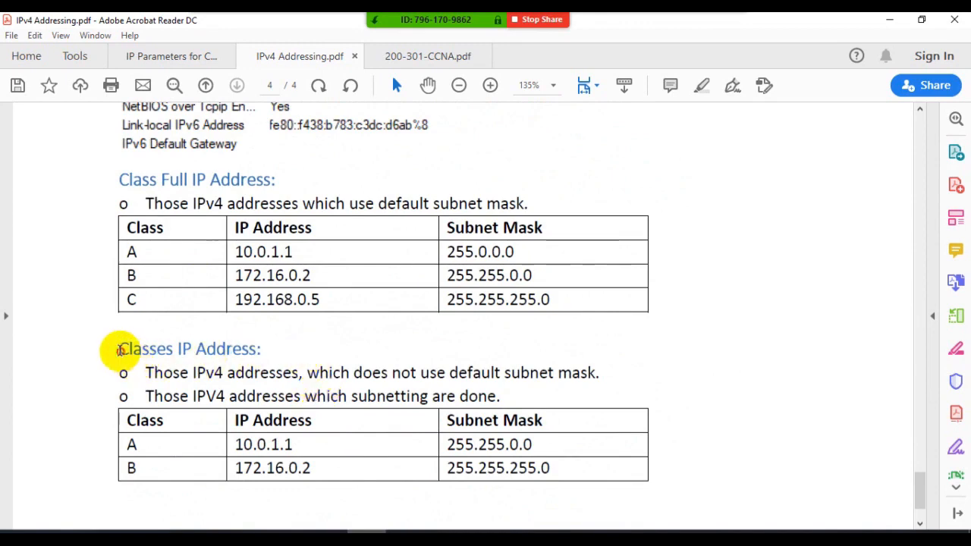
{"action": "left_click_drag", "start_coordinate": [119, 349], "coordinate": [258, 357]}
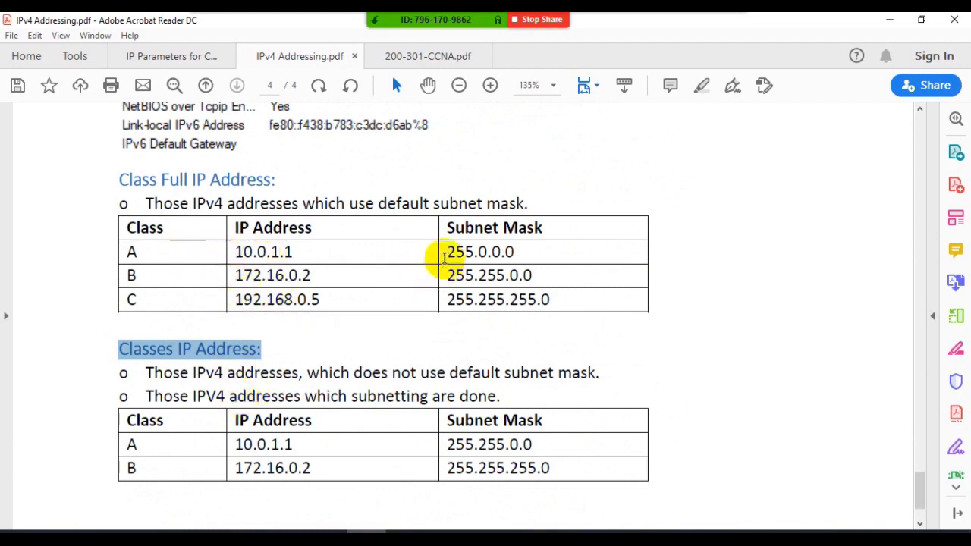
{"action": "left_click_drag", "start_coordinate": [447, 254], "coordinate": [520, 256]}
{"action": "left_click_drag", "start_coordinate": [458, 276], "coordinate": [542, 276]}
{"action": "left_click_drag", "start_coordinate": [448, 300], "coordinate": [521, 326]}
{"action": "left_click", "coordinate": [450, 329]}
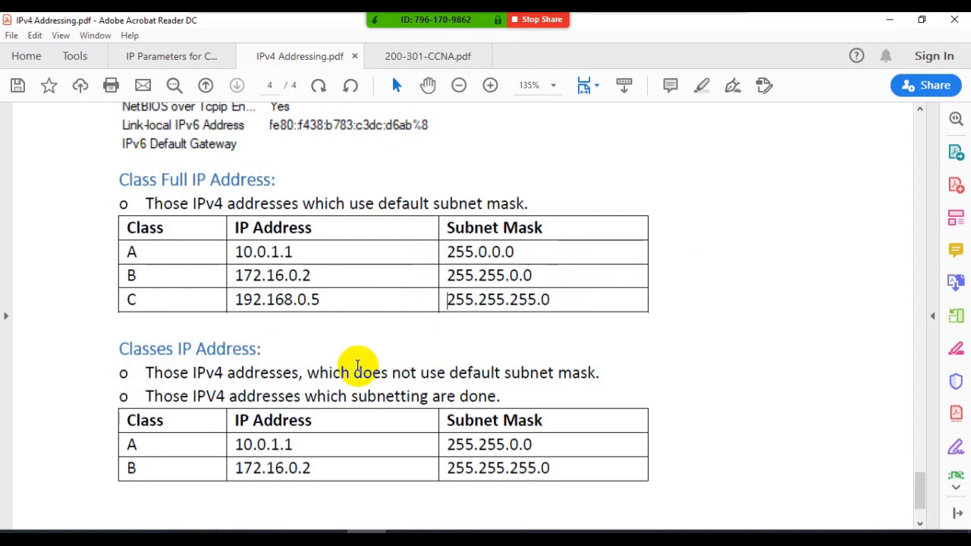
- Select the non-default subnet masks of the class A and B rows in the Classes IP Address table
{"action": "scroll", "coordinate": [358, 365], "scroll_direction": "down", "scroll_amount": 3}
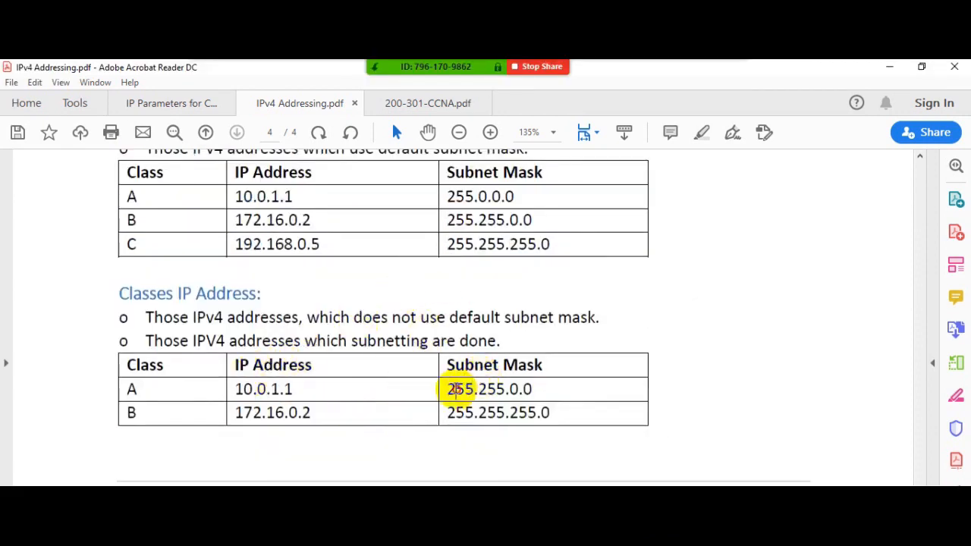
{"action": "left_click_drag", "start_coordinate": [456, 389], "coordinate": [514, 391]}
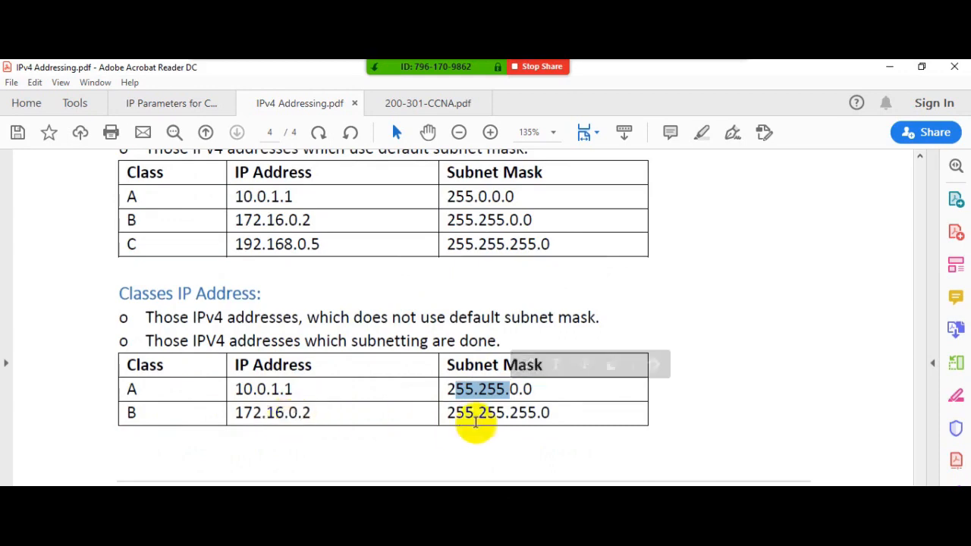
{"action": "left_click_drag", "start_coordinate": [456, 414], "coordinate": [527, 414]}
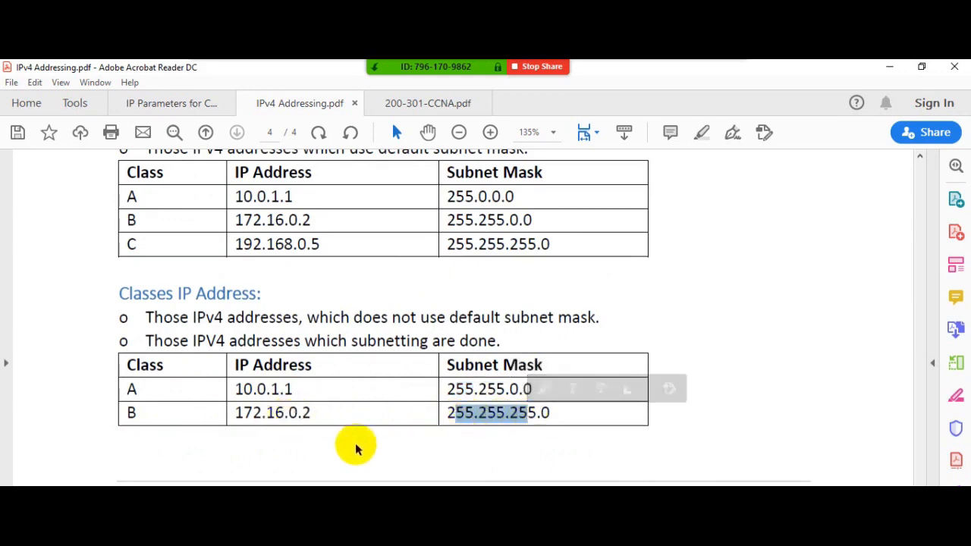
- Compare the Class Full and Classes IP Address tables and go back through the APIPA notes to the Network Mask section on page 3
{"action": "scroll", "coordinate": [355, 449], "scroll_direction": "up", "scroll_amount": 1}
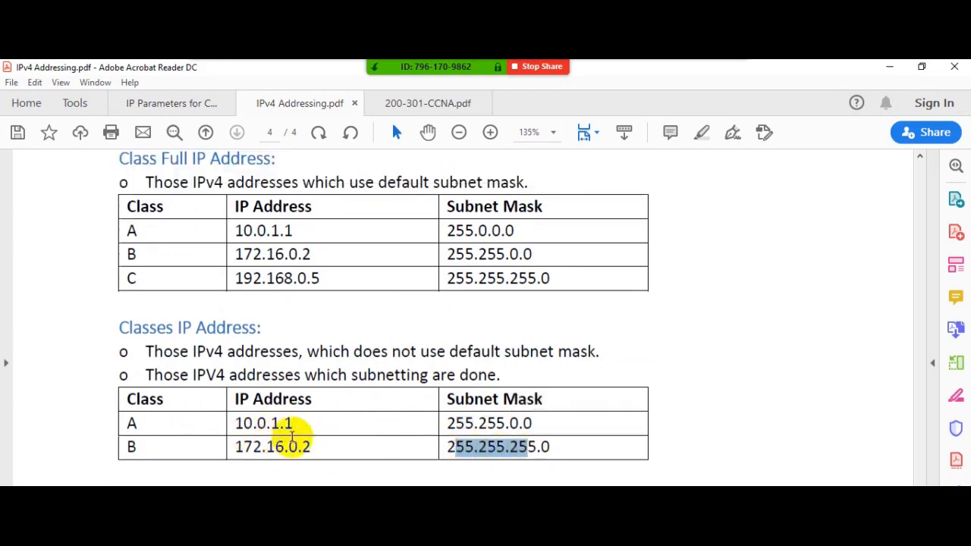
{"action": "scroll", "coordinate": [296, 439], "scroll_direction": "up", "scroll_amount": 1}
{"action": "scroll", "coordinate": [307, 436], "scroll_direction": "up", "scroll_amount": 1}
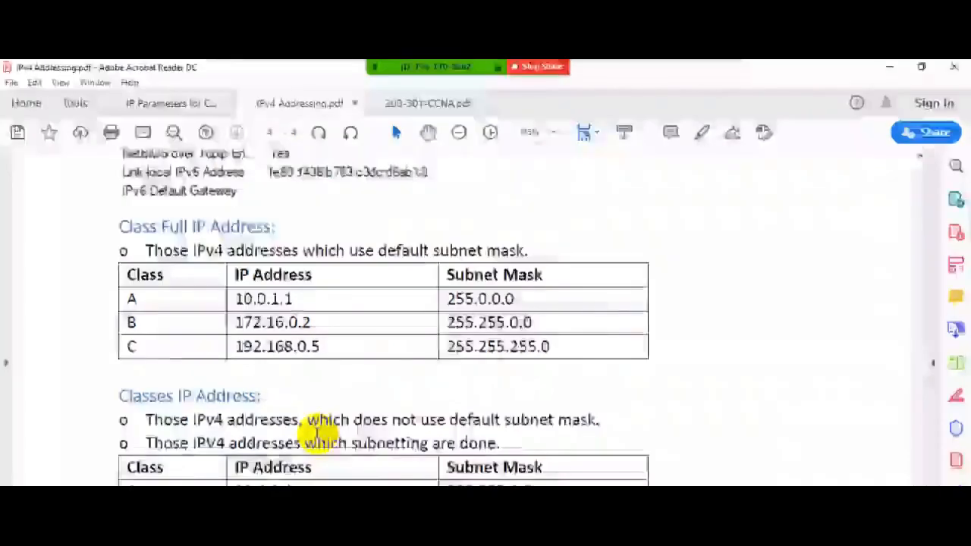
{"action": "scroll", "coordinate": [313, 431], "scroll_direction": "down", "scroll_amount": 2}
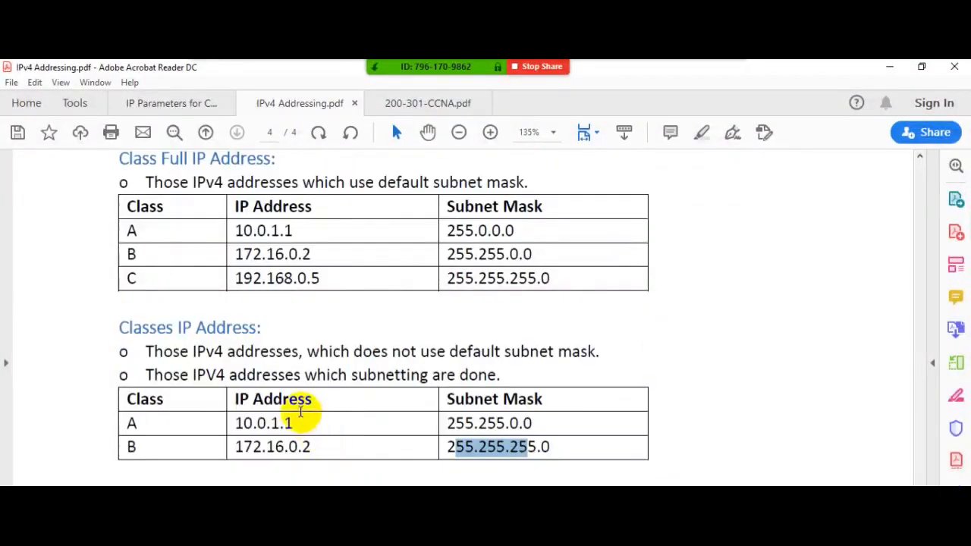
{"action": "scroll", "coordinate": [311, 422], "scroll_direction": "up", "scroll_amount": 2}
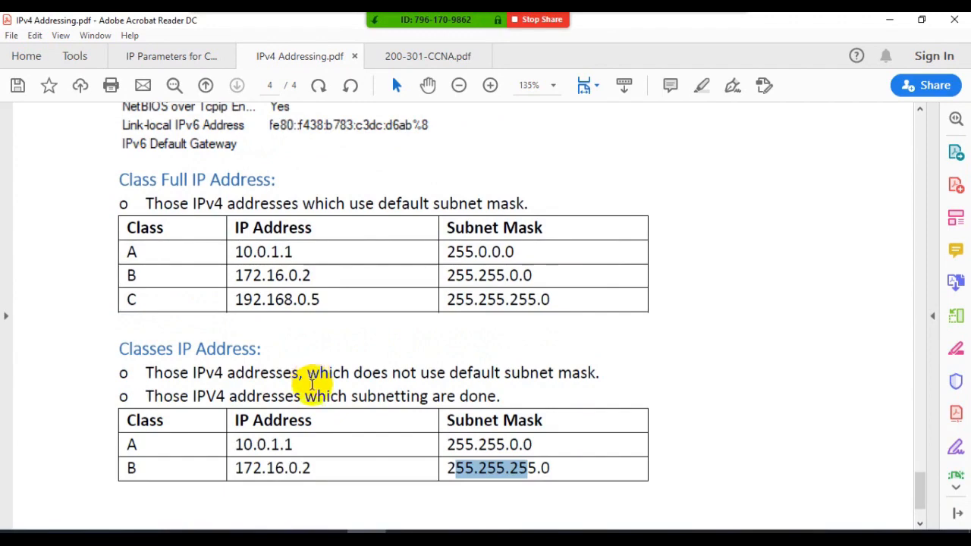
{"action": "scroll", "coordinate": [314, 375], "scroll_direction": "up", "scroll_amount": 3}
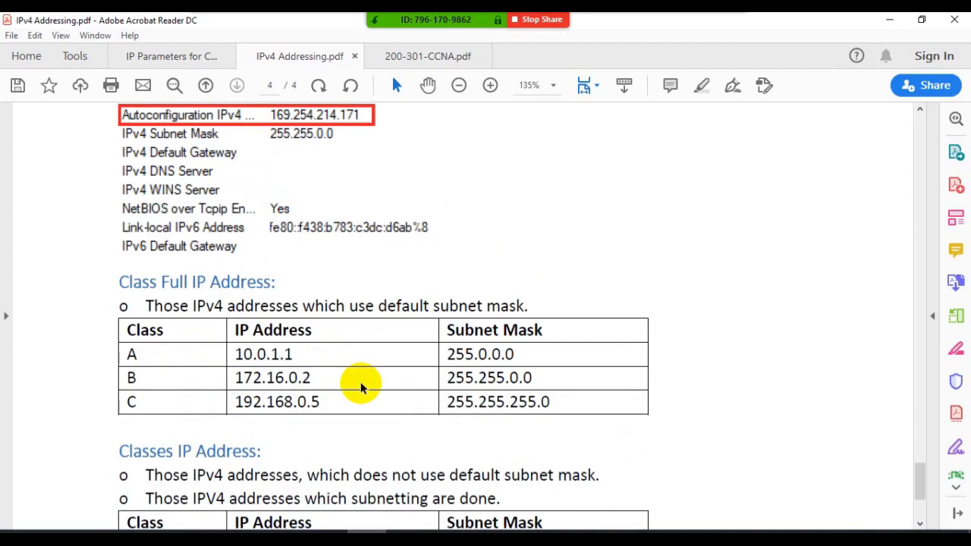
{"action": "scroll", "coordinate": [360, 387], "scroll_direction": "up", "scroll_amount": 10}
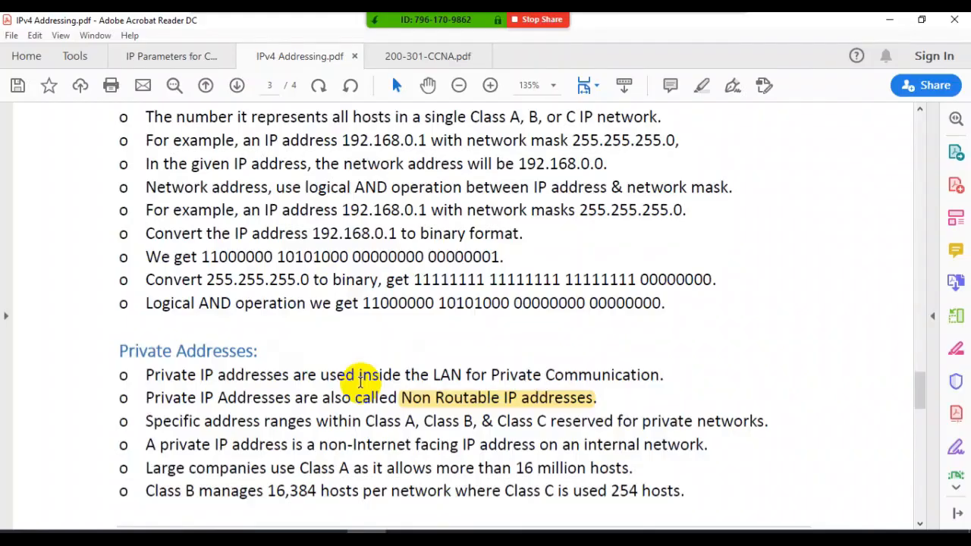
{"action": "scroll", "coordinate": [354, 372], "scroll_direction": "up", "scroll_amount": 5}
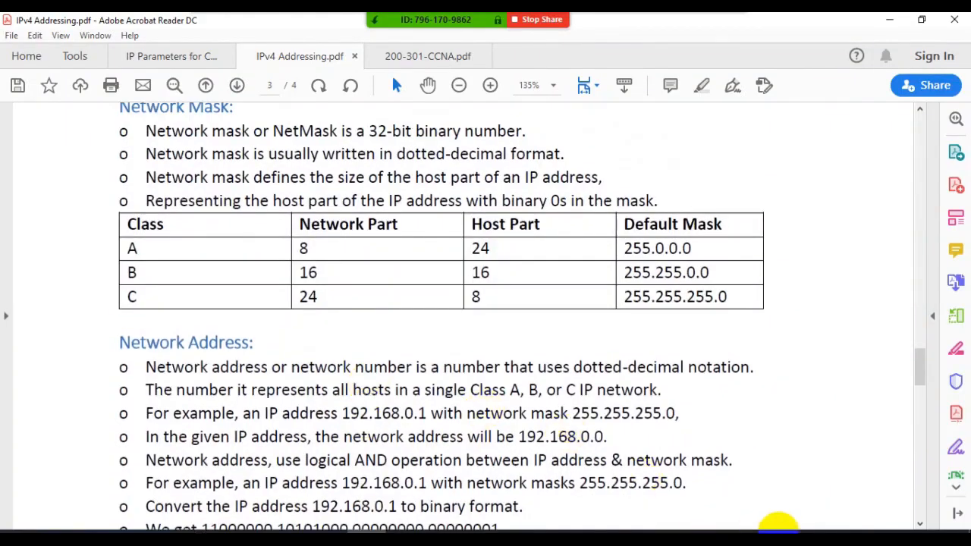